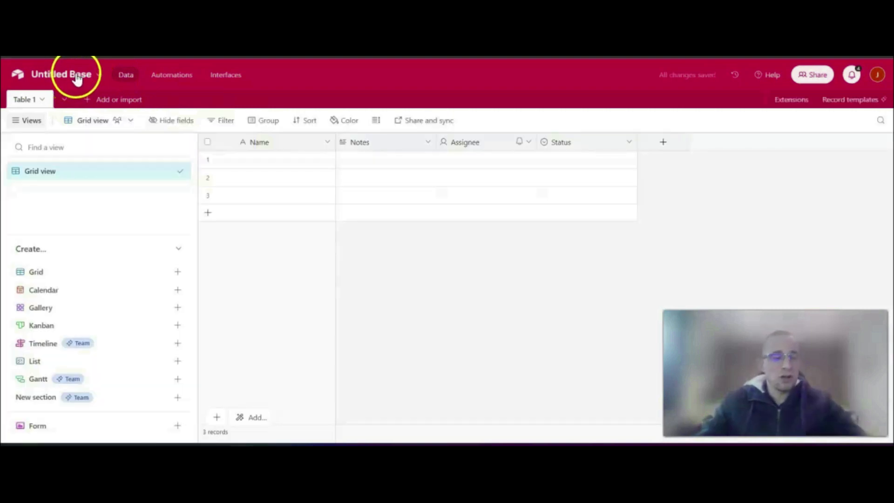
- Rename the base as "Outil - NDF" and give it a blue colour with the calculator icon
{"action": "left_click", "coordinate": [70, 79]}
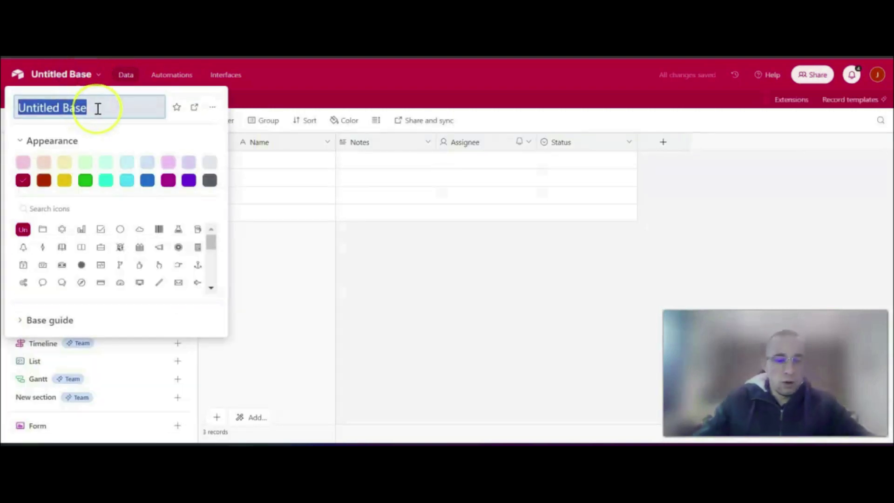
{"action": "type", "text": "Outil - NDF"}
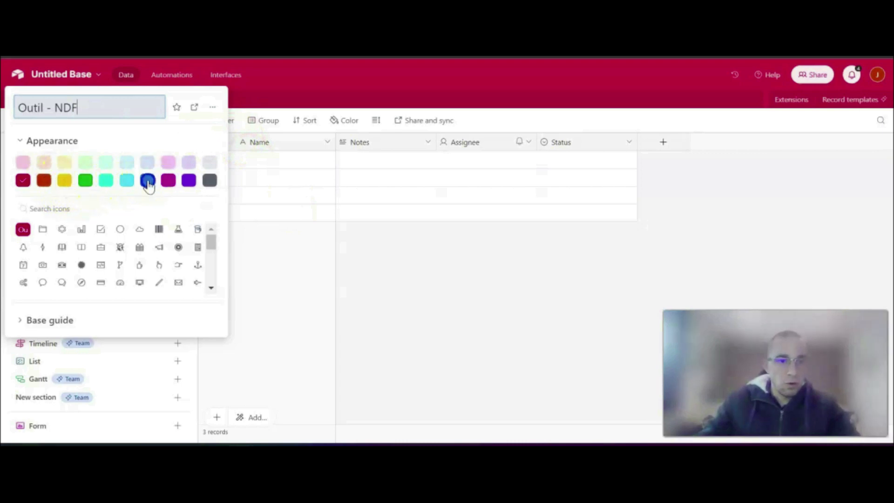
{"action": "left_click", "coordinate": [147, 181]}
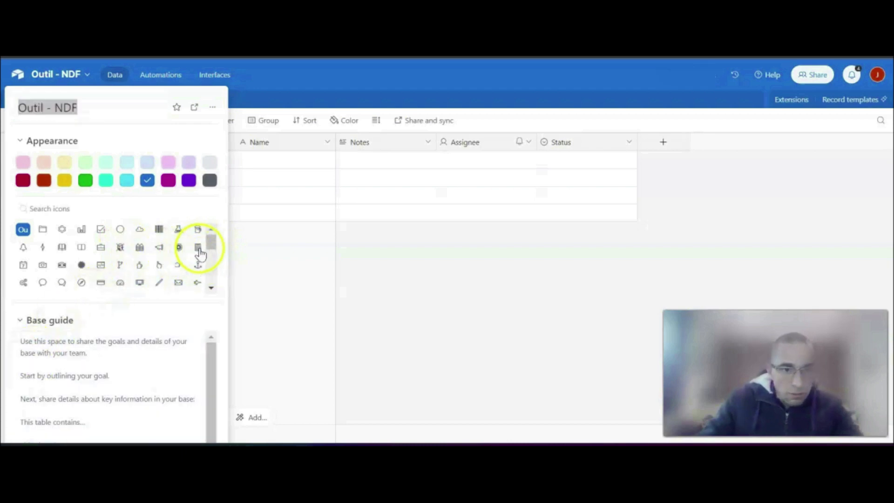
{"action": "left_click", "coordinate": [198, 248]}
{"action": "left_click", "coordinate": [387, 280]}
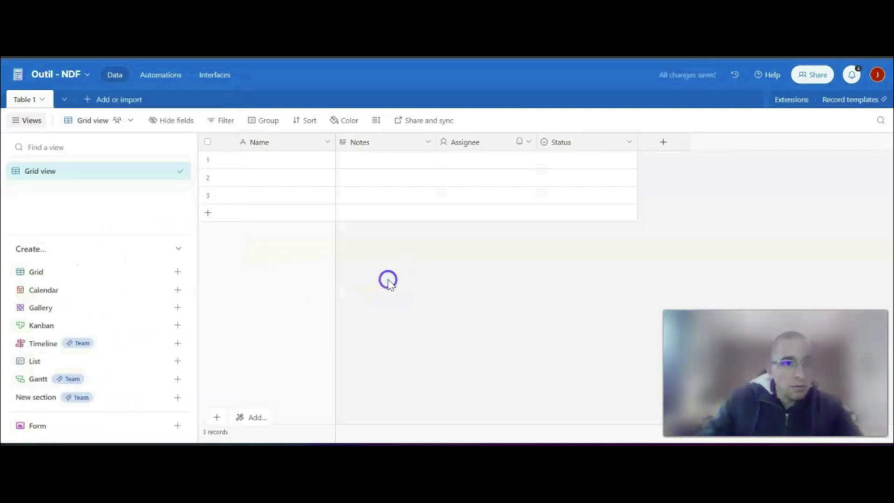
- Rename the table Table 1 as "Lignes de frais" and save the name
{"action": "double_click", "coordinate": [21, 100]}
{"action": "type", "text": "Lignes de frais"}
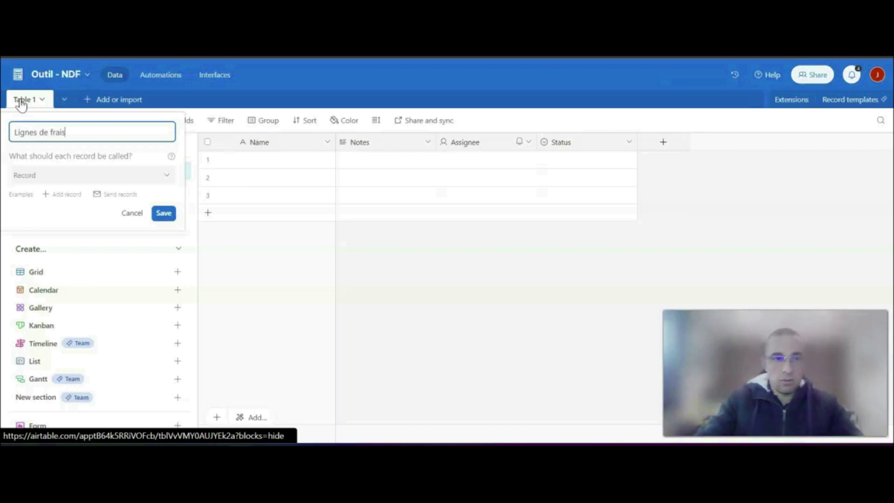
{"action": "left_click", "coordinate": [163, 215]}
- Rename the table's grid view as "Liste des NDF"
{"action": "left_click", "coordinate": [50, 183]}
{"action": "left_click", "coordinate": [40, 176]}
{"action": "double_click", "coordinate": [40, 173]}
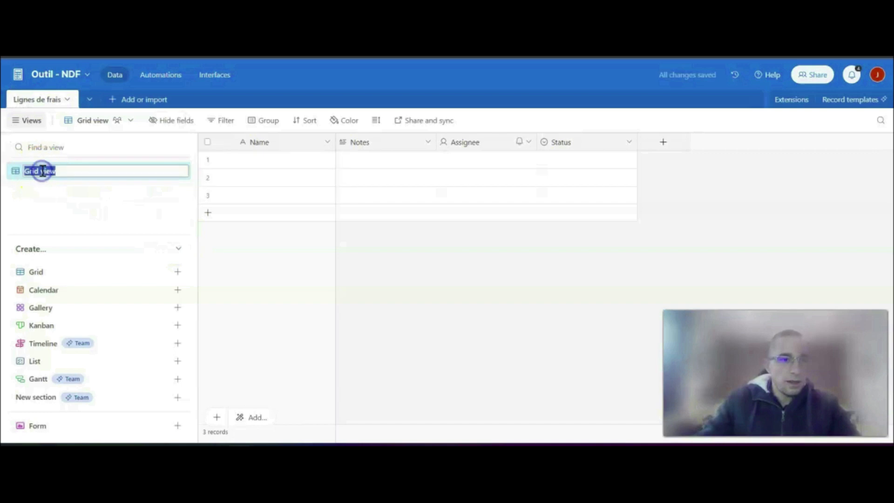
{"action": "type", "text": "Liste des"}
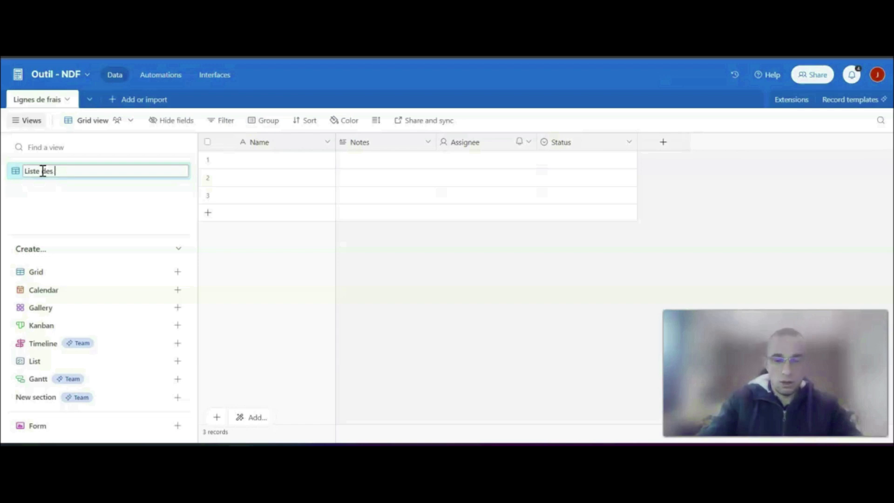
{"action": "type", "text": " NDF"}
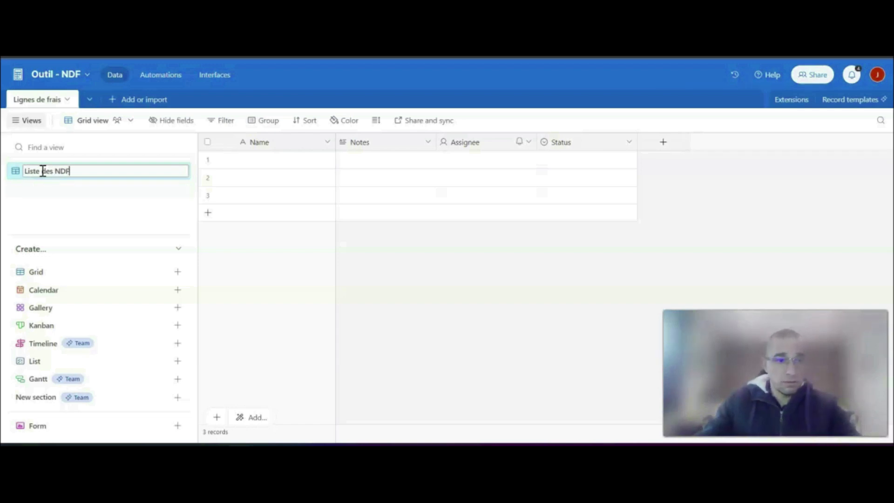
{"action": "left_click", "coordinate": [75, 192]}
{"action": "left_click", "coordinate": [135, 212]}
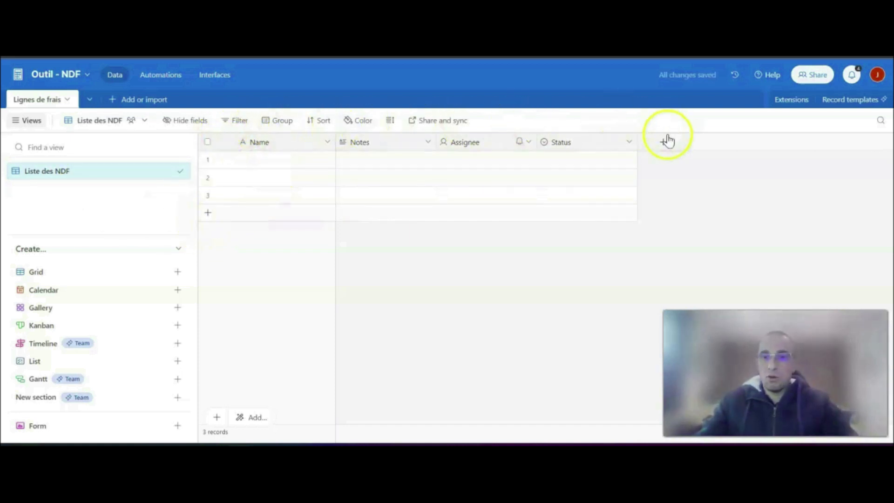
- Turn the primary Name field into an Autonumber field named "ID" and narrow its column
{"action": "double_click", "coordinate": [280, 143]}
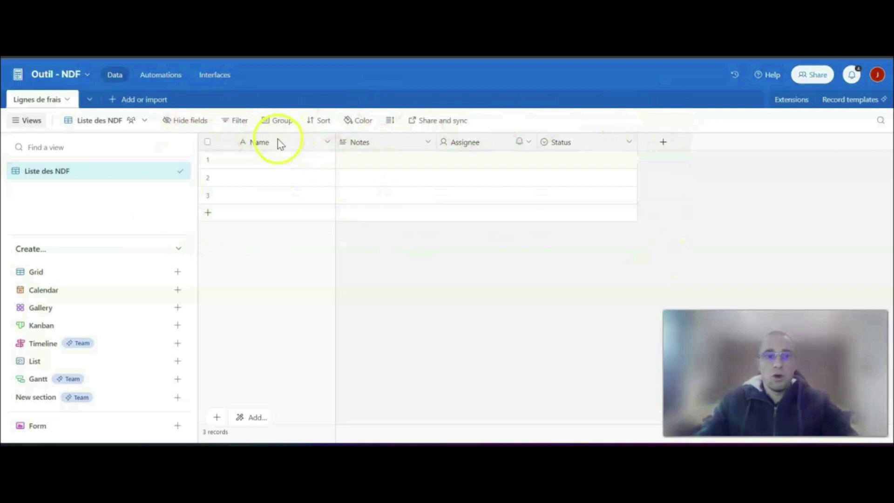
{"action": "type", "text": "ID"}
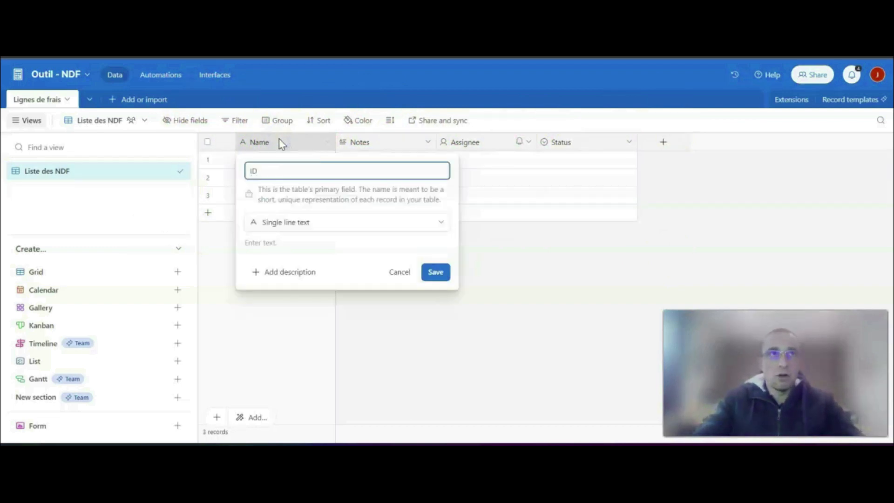
{"action": "left_click", "coordinate": [307, 221]}
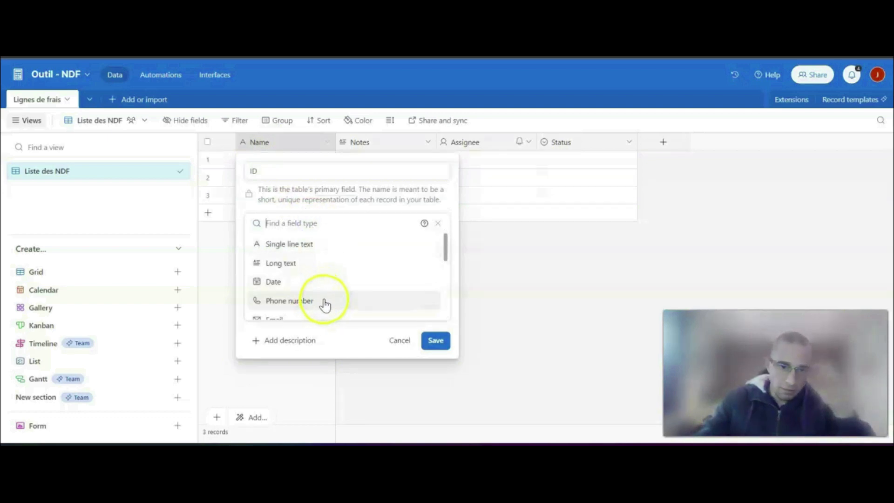
{"action": "scroll", "coordinate": [325, 303], "scroll_direction": "down", "scroll_amount": 5}
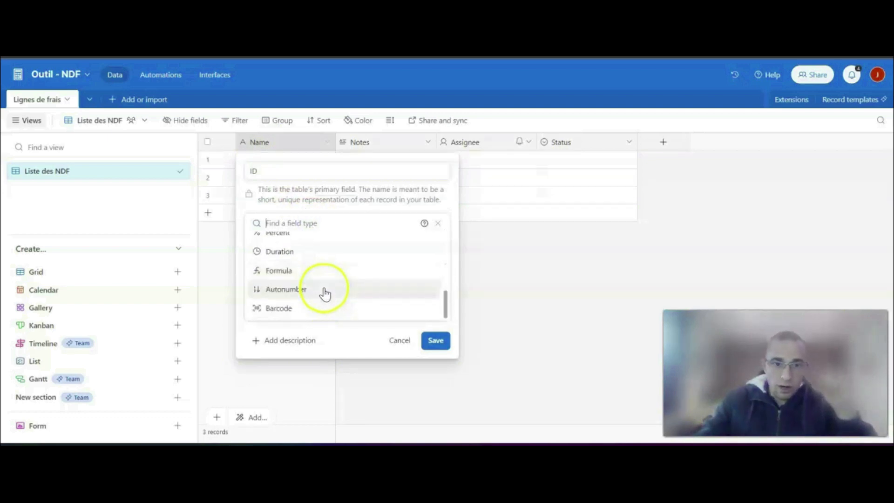
{"action": "left_click", "coordinate": [285, 290]}
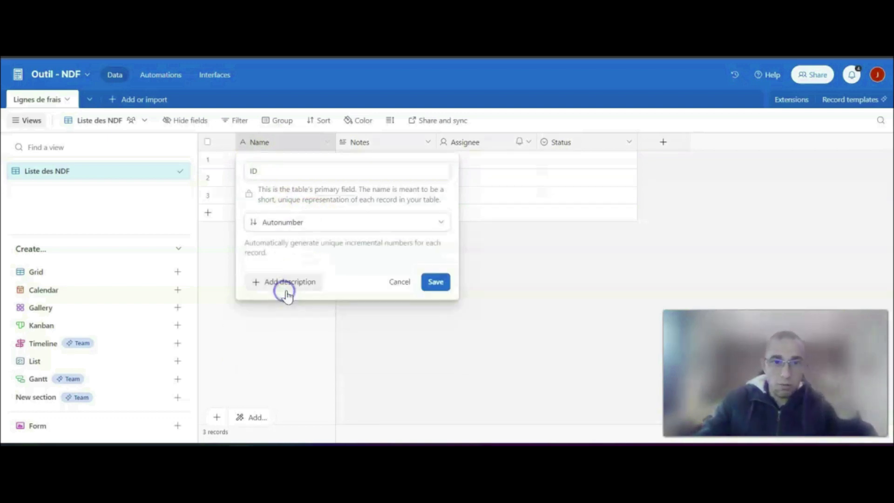
{"action": "left_click", "coordinate": [438, 283]}
{"action": "left_click_drag", "start_coordinate": [335, 141], "coordinate": [279, 139]}
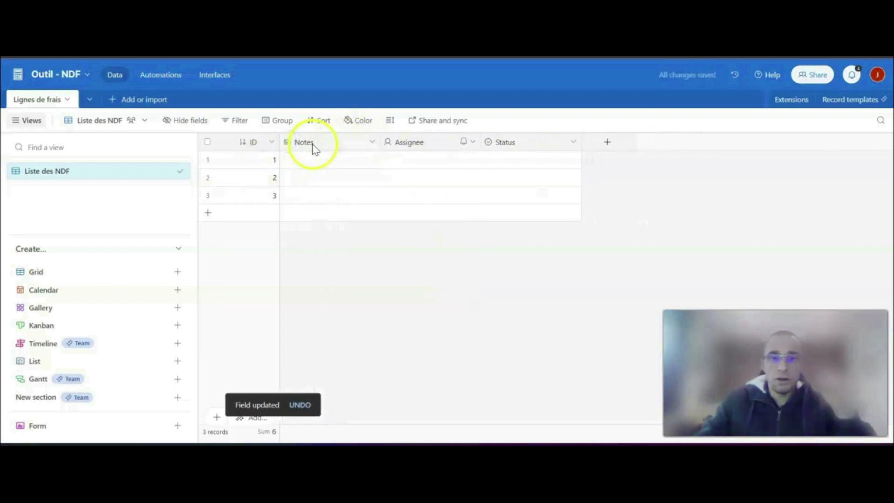
- Edit the Notes field, naming it "Type de frais" and choosing Multiple select as its field type
{"action": "double_click", "coordinate": [307, 142]}
{"action": "type", "text": "Type de frais"}
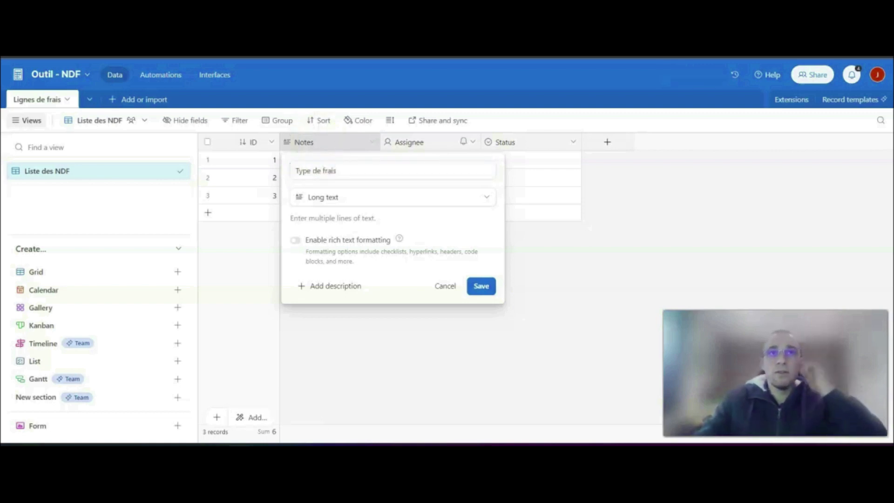
{"action": "left_click", "coordinate": [368, 197]}
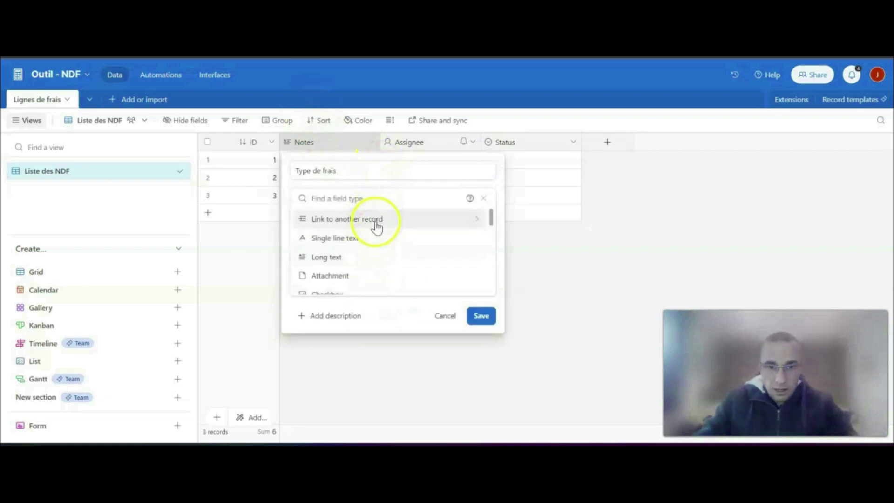
{"action": "scroll", "coordinate": [369, 253], "scroll_direction": "down", "scroll_amount": 2}
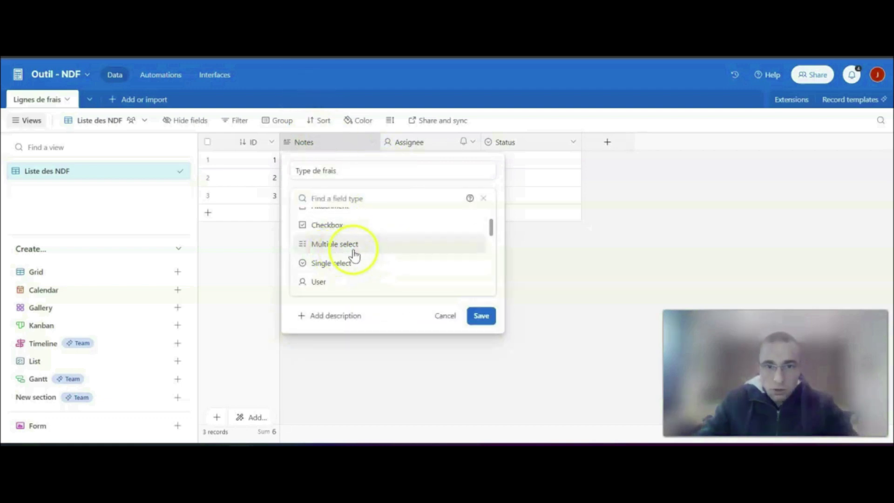
{"action": "left_click", "coordinate": [356, 247]}
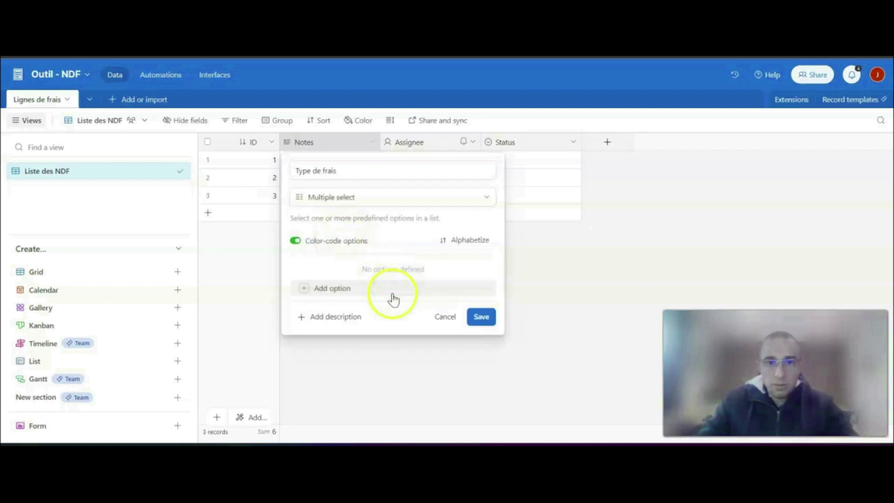
- Add the options Repas du midi, Parking, Invitation restaurant, Carburant, Fournitures diverses and Péage to the Type de frais field
{"action": "left_click", "coordinate": [326, 288]}
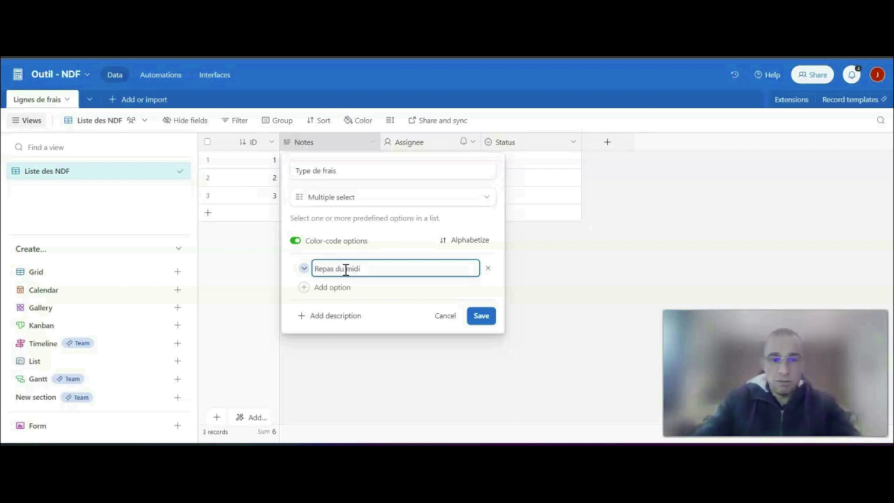
{"action": "left_click", "coordinate": [327, 288]}
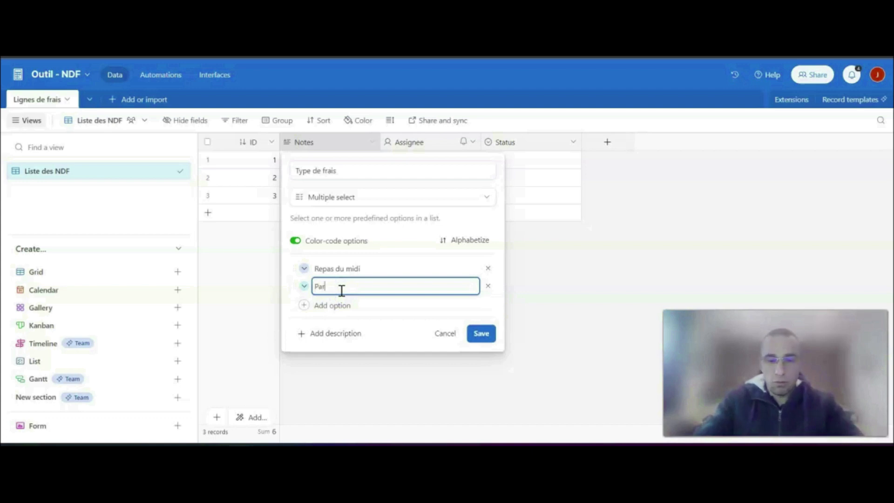
{"action": "left_click", "coordinate": [328, 305]}
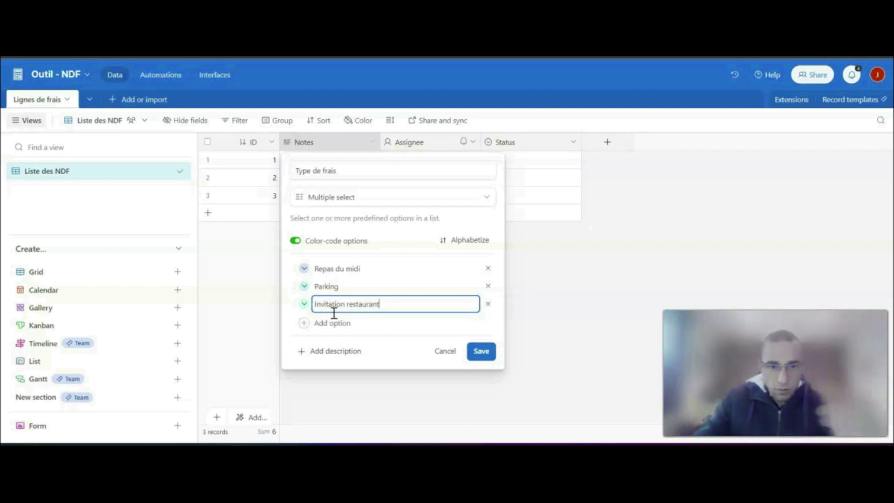
{"action": "left_click", "coordinate": [338, 325]}
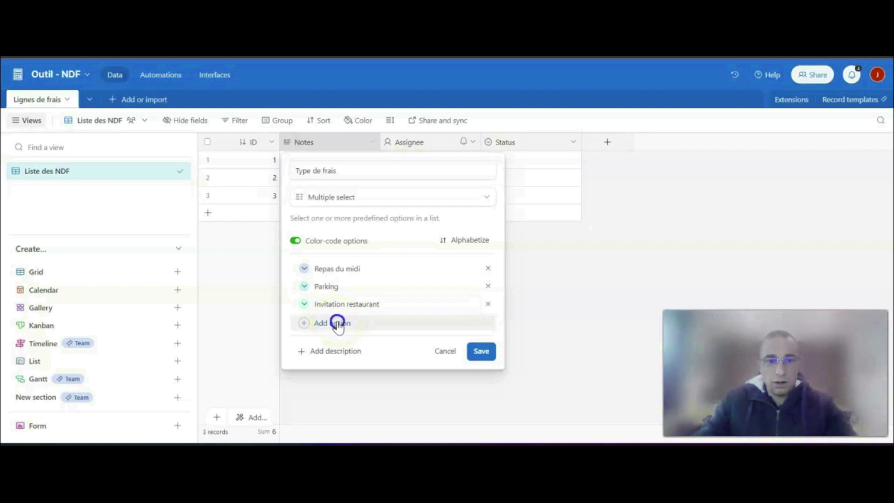
{"action": "left_click", "coordinate": [338, 324]}
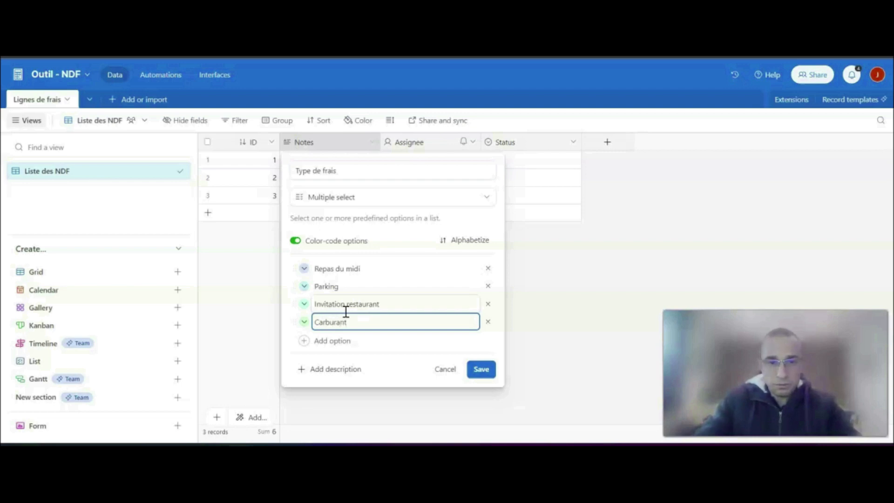
{"action": "left_click", "coordinate": [359, 339]}
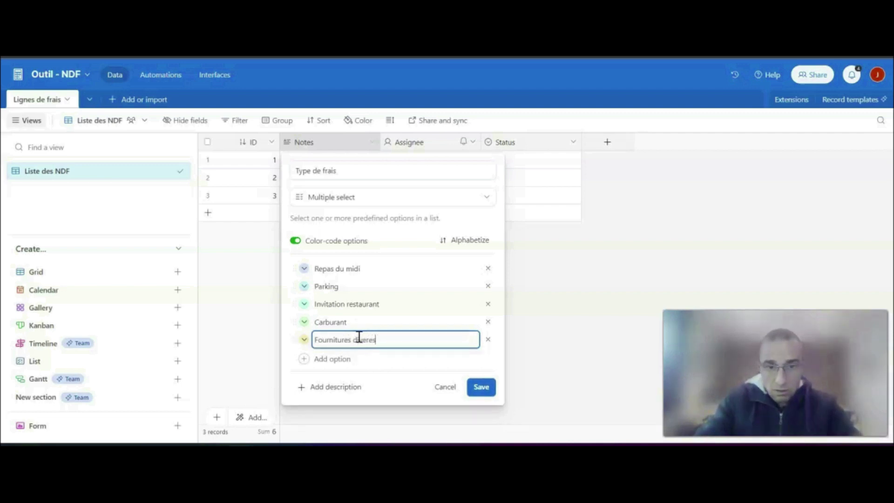
{"action": "left_click", "coordinate": [349, 359]}
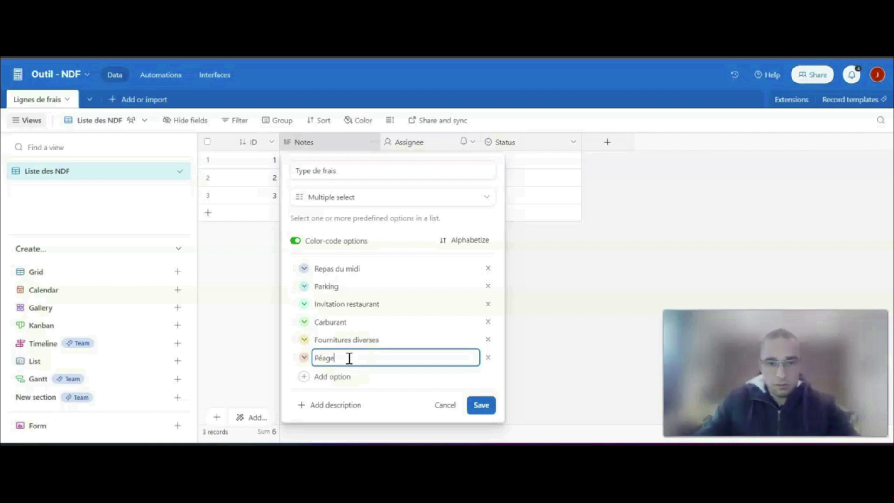
- Add the options "Cadeaux" and "Transport (avion, train, taxi, métro, uber)" to the Type de frais field
{"action": "left_click", "coordinate": [343, 376]}
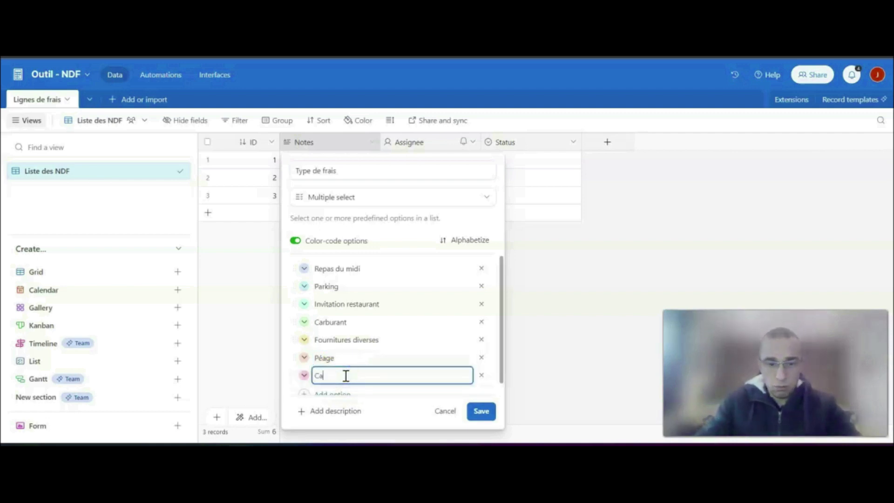
{"action": "type", "text": "Cadeaux"}
{"action": "scroll", "coordinate": [346, 376], "scroll_direction": "down", "scroll_amount": 1}
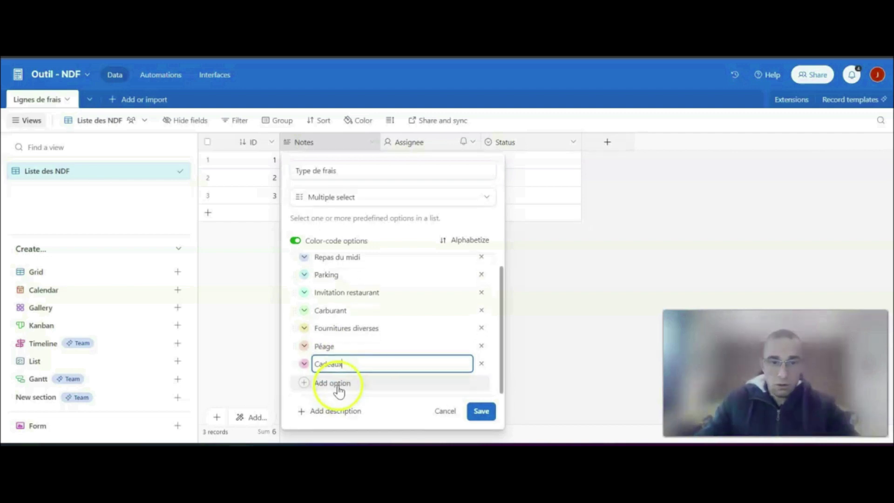
{"action": "left_click", "coordinate": [340, 387]}
{"action": "type", "text": "Transport (avion, train, taxi, métro, uber"}
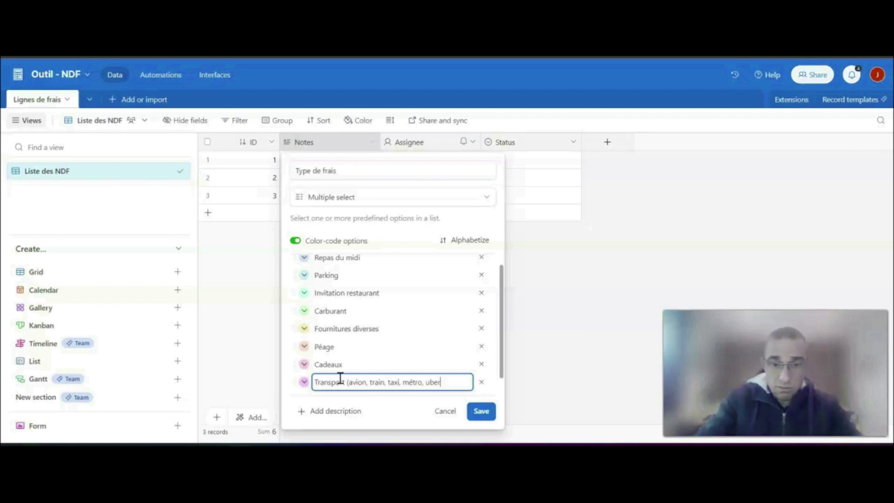
{"action": "scroll", "coordinate": [341, 378], "scroll_direction": "down", "scroll_amount": 1}
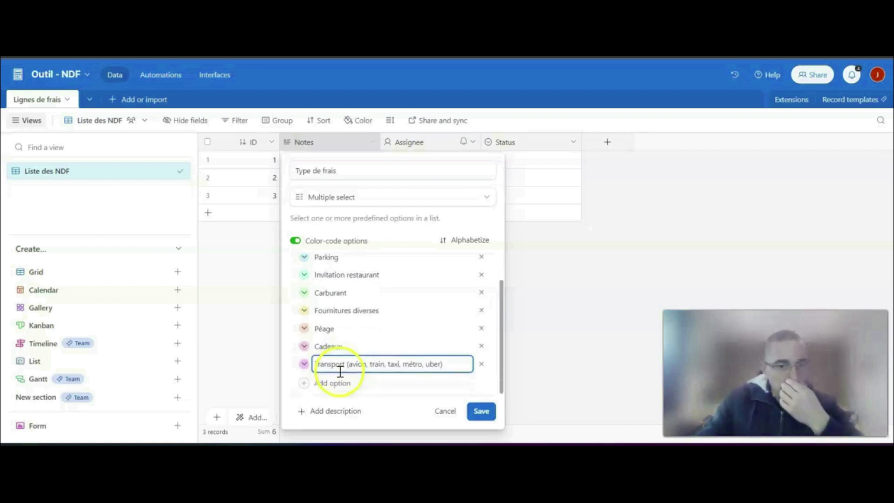
- Add the options "Hotel", "Comptabilité" and "Autre(s)" at the end of the Type de frais list
{"action": "left_click", "coordinate": [334, 385]}
{"action": "type", "text": "H"}
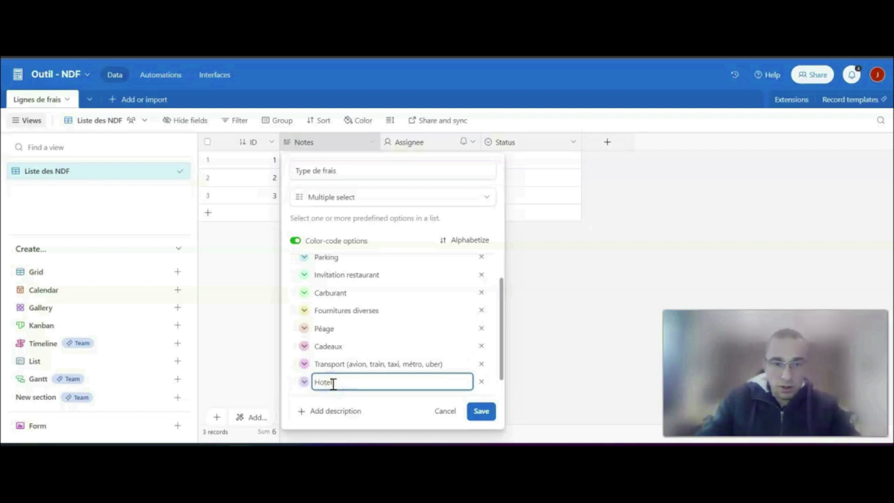
{"action": "type", "text": "otel"}
{"action": "scroll", "coordinate": [333, 384], "scroll_direction": "down", "scroll_amount": 1}
{"action": "left_click", "coordinate": [323, 387]}
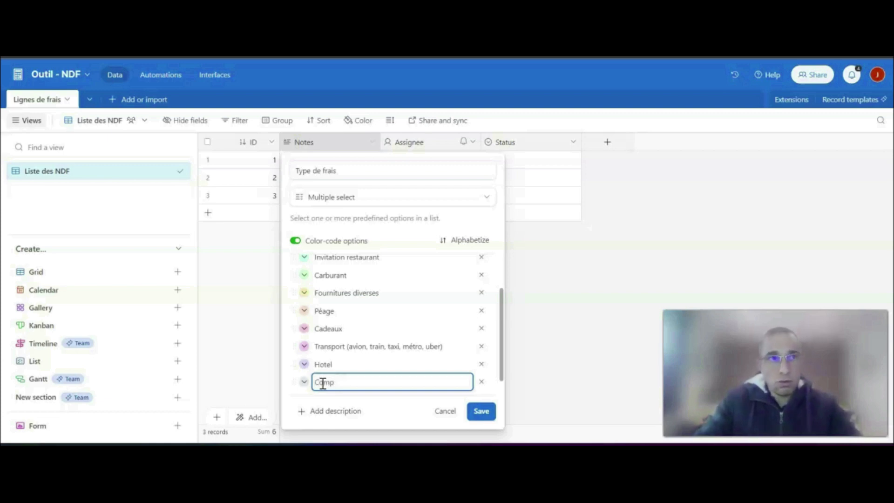
{"action": "type", "text": "Comptabilité"}
{"action": "scroll", "coordinate": [326, 368], "scroll_direction": "down", "scroll_amount": 1}
{"action": "left_click", "coordinate": [352, 384]}
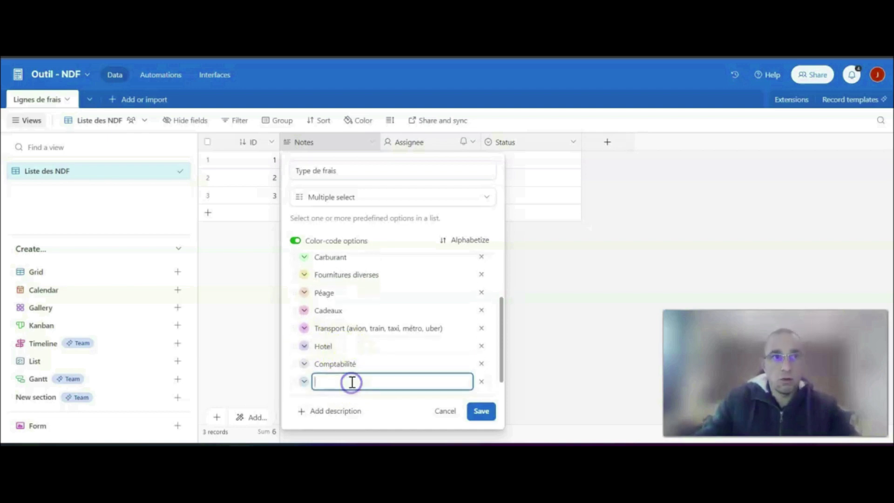
{"action": "type", "text": "Autre(s"}
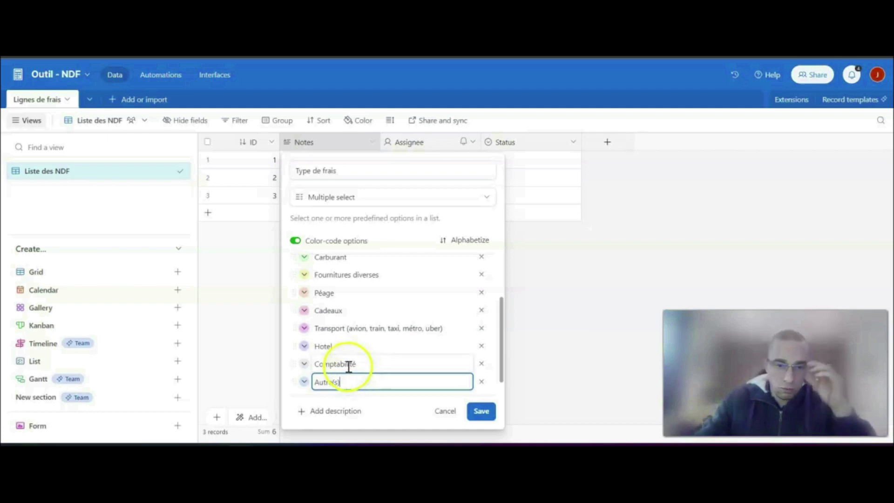
{"action": "scroll", "coordinate": [346, 363], "scroll_direction": "up", "scroll_amount": 2}
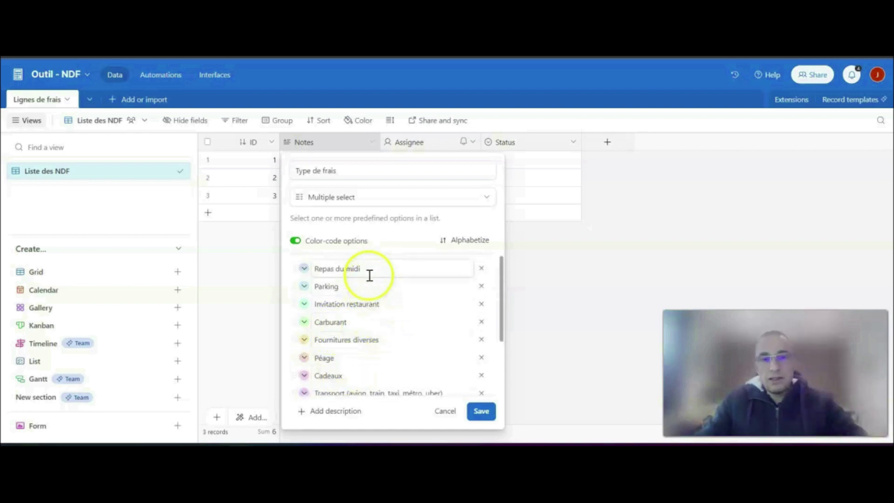
- Check the list of expense options in the Type de frais field and save the field
{"action": "left_click_drag", "start_coordinate": [338, 173], "coordinate": [295, 171]}
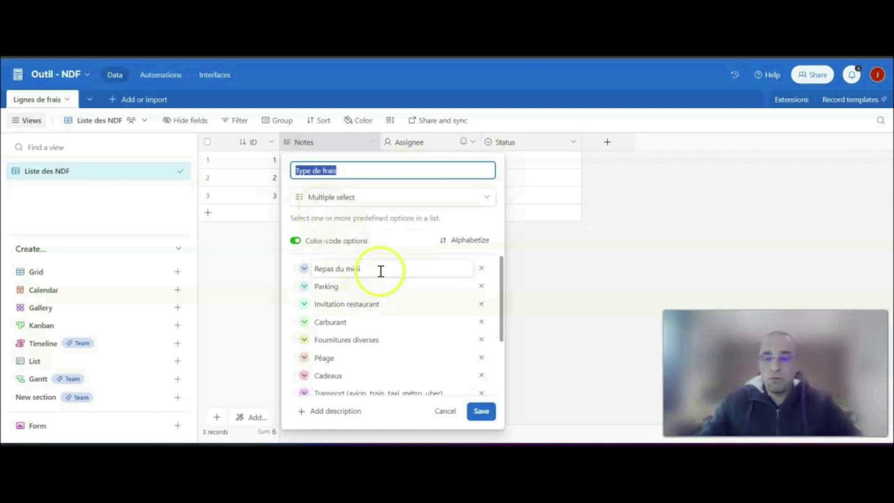
{"action": "scroll", "coordinate": [343, 295], "scroll_direction": "down", "scroll_amount": 3}
{"action": "scroll", "coordinate": [345, 358], "scroll_direction": "up", "scroll_amount": 3}
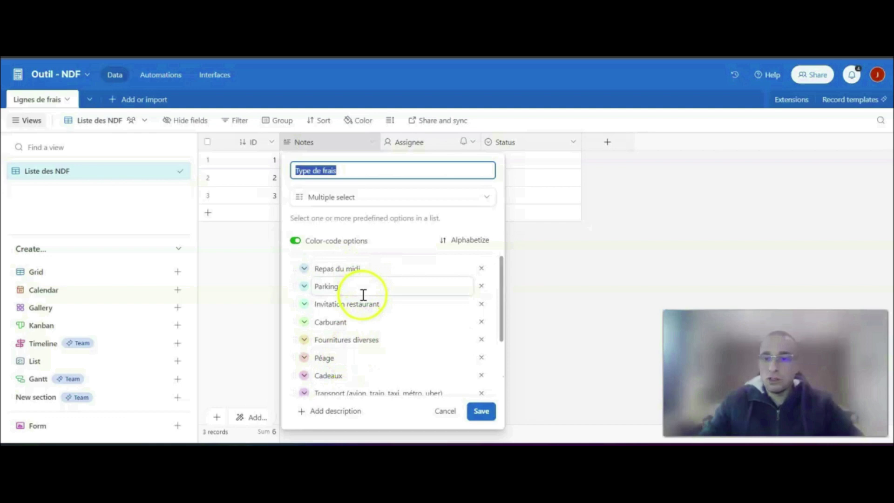
{"action": "scroll", "coordinate": [379, 302], "scroll_direction": "down", "scroll_amount": 1}
{"action": "scroll", "coordinate": [382, 290], "scroll_direction": "down", "scroll_amount": 3}
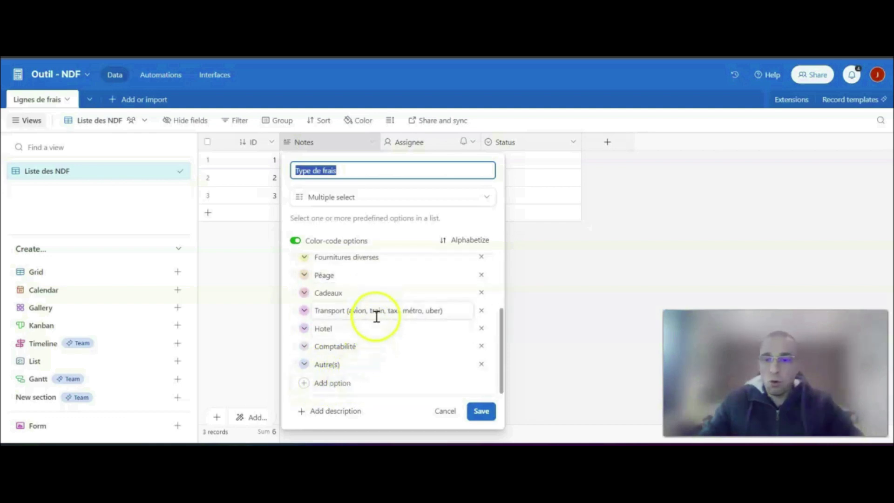
{"action": "scroll", "coordinate": [379, 316], "scroll_direction": "up", "scroll_amount": 4}
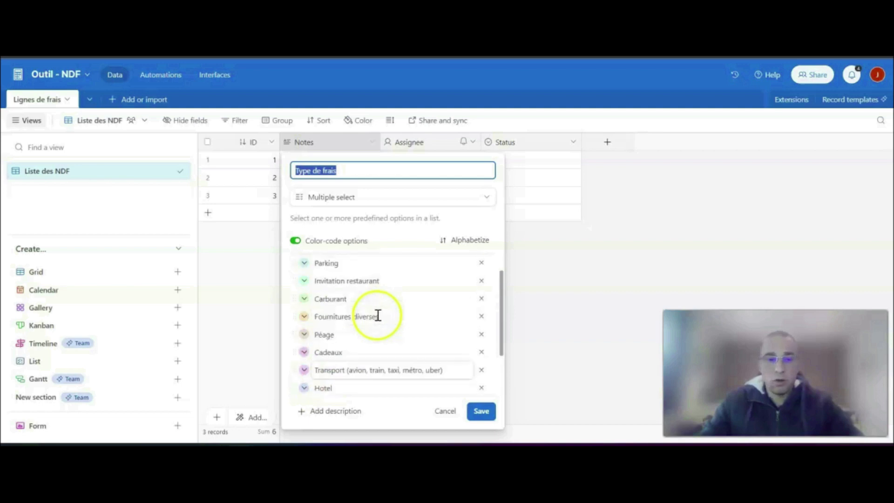
{"action": "left_click", "coordinate": [484, 411]}
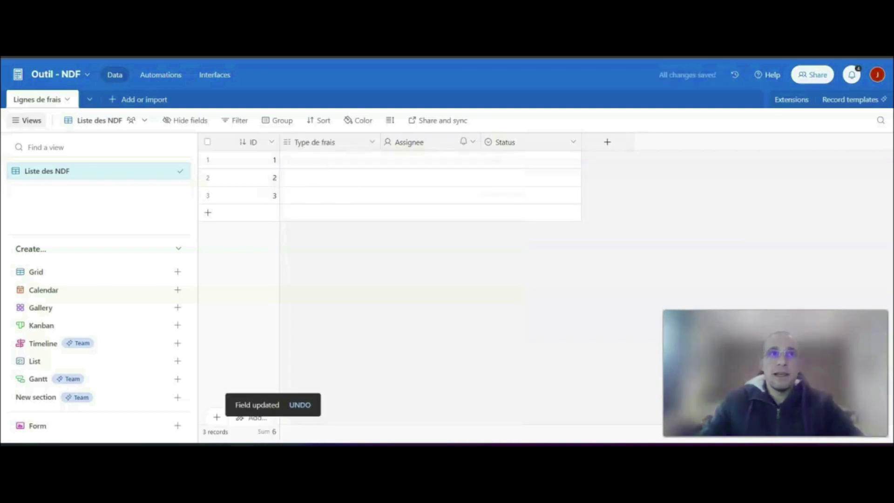
- Rename the Assignee field to "Date de la note de frais", change it to the Date type and save it with the Local date format
{"action": "double_click", "coordinate": [404, 142]}
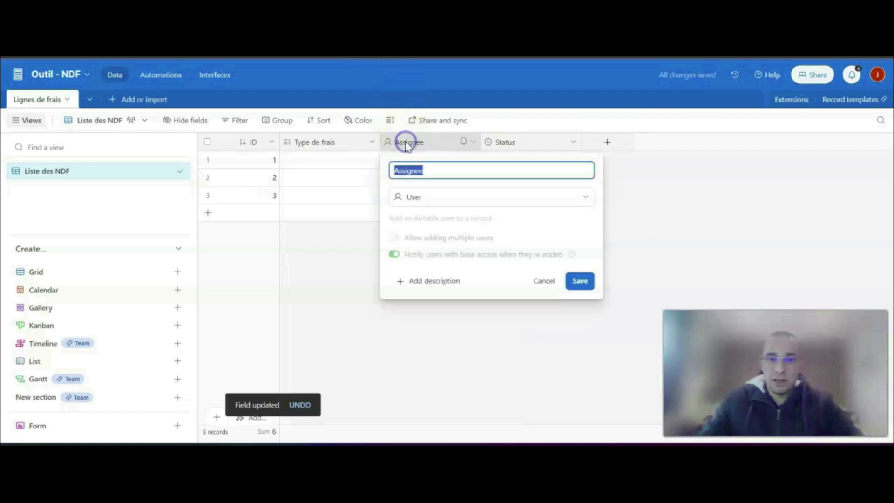
{"action": "type", "text": "Date de la note de frais"}
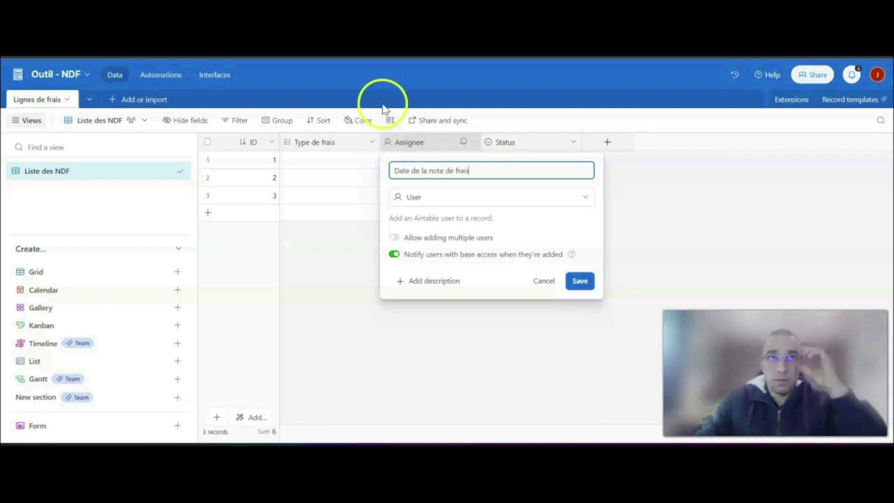
{"action": "left_click", "coordinate": [462, 201]}
{"action": "scroll", "coordinate": [464, 262], "scroll_direction": "down", "scroll_amount": 1}
{"action": "scroll", "coordinate": [464, 264], "scroll_direction": "down", "scroll_amount": 1}
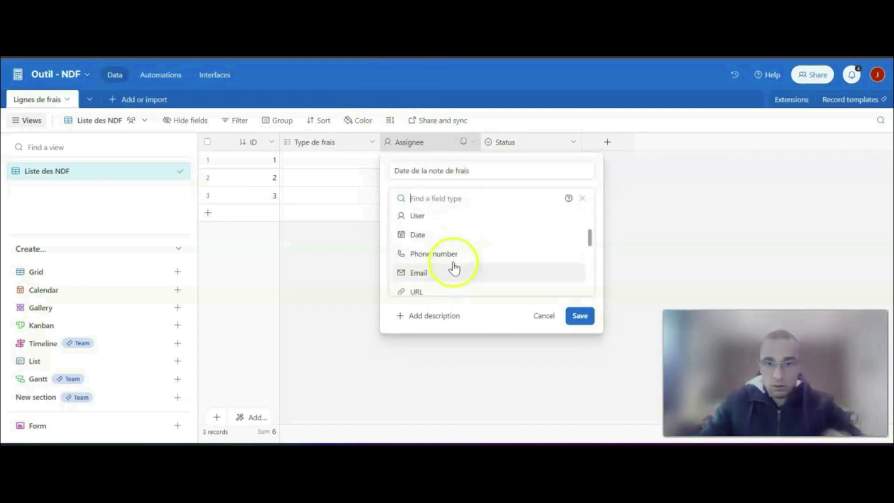
{"action": "left_click", "coordinate": [439, 236]}
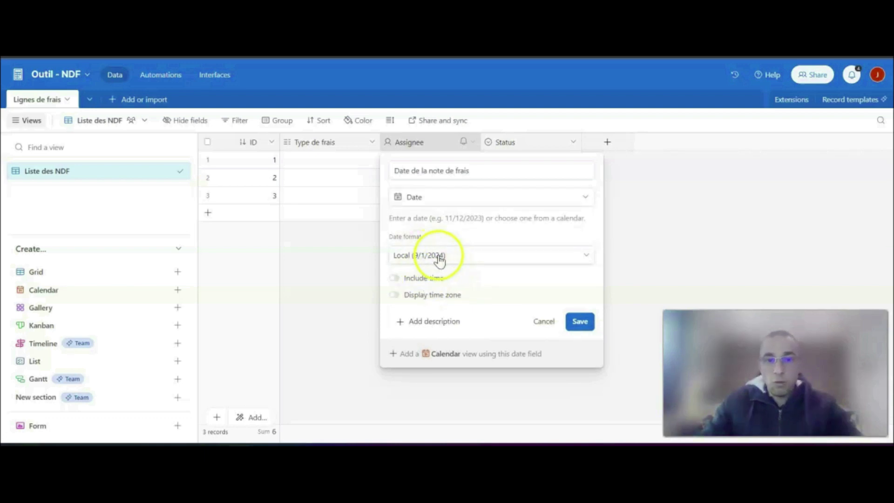
{"action": "left_click", "coordinate": [440, 260]}
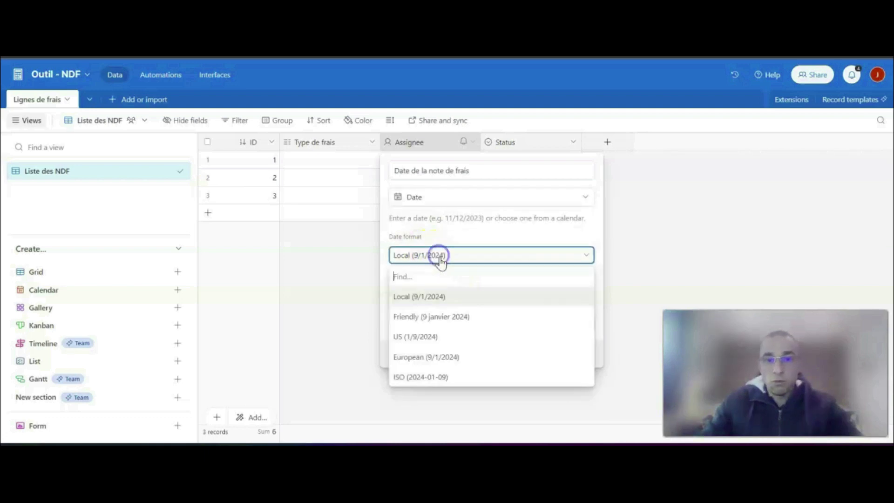
{"action": "left_click", "coordinate": [386, 256]}
{"action": "left_click", "coordinate": [579, 326]}
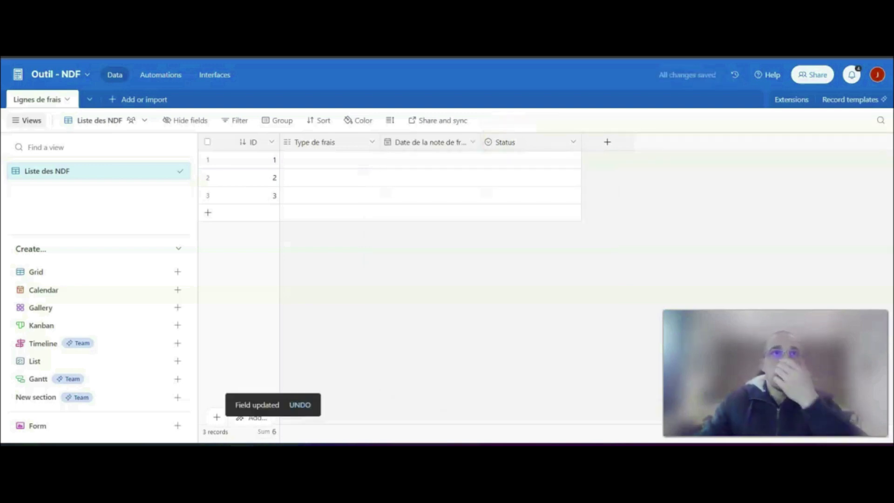
- Rename the Status field to "Montant de la note de frais (total)" and change its type to Currency
{"action": "double_click", "coordinate": [519, 144]}
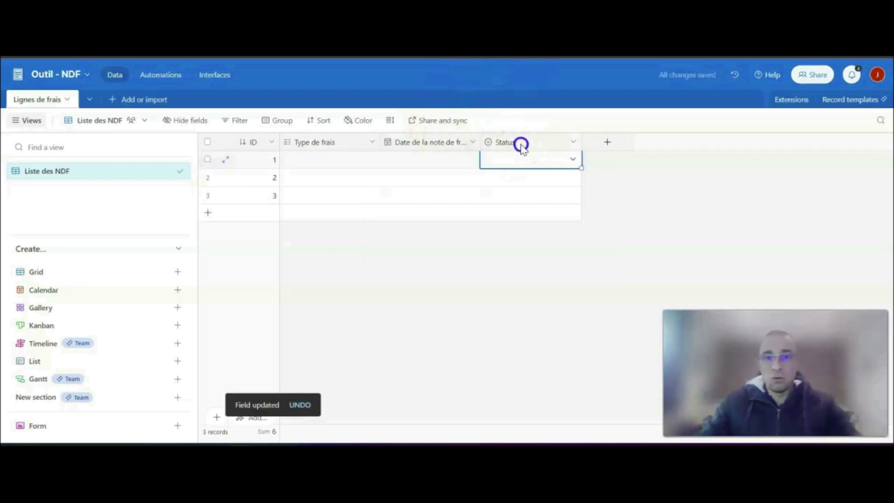
{"action": "type", "text": "Montant de la note de frais (total"}
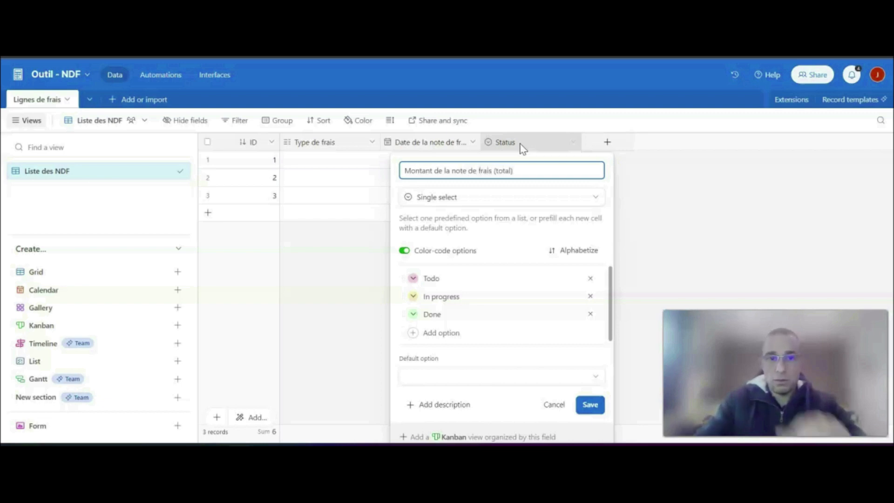
{"action": "left_click", "coordinate": [415, 199]}
{"action": "scroll", "coordinate": [474, 274], "scroll_direction": "down", "scroll_amount": 3}
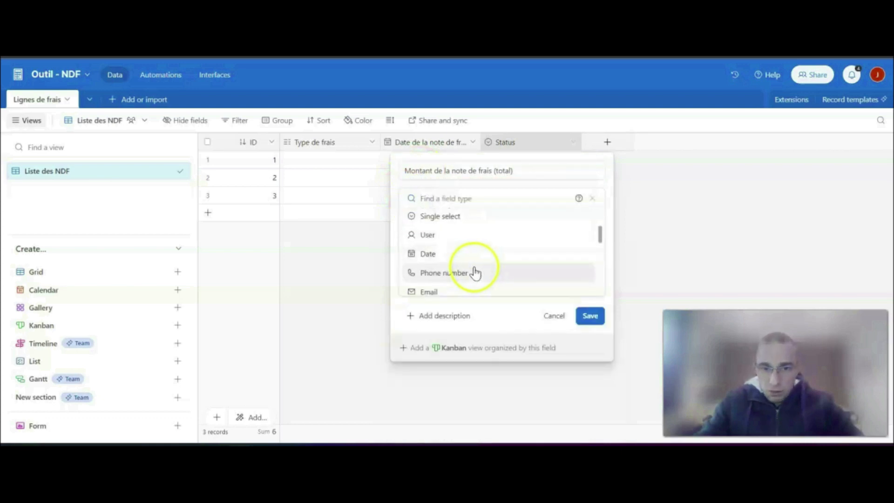
{"action": "scroll", "coordinate": [473, 274], "scroll_direction": "down", "scroll_amount": 3}
{"action": "left_click", "coordinate": [434, 281]}
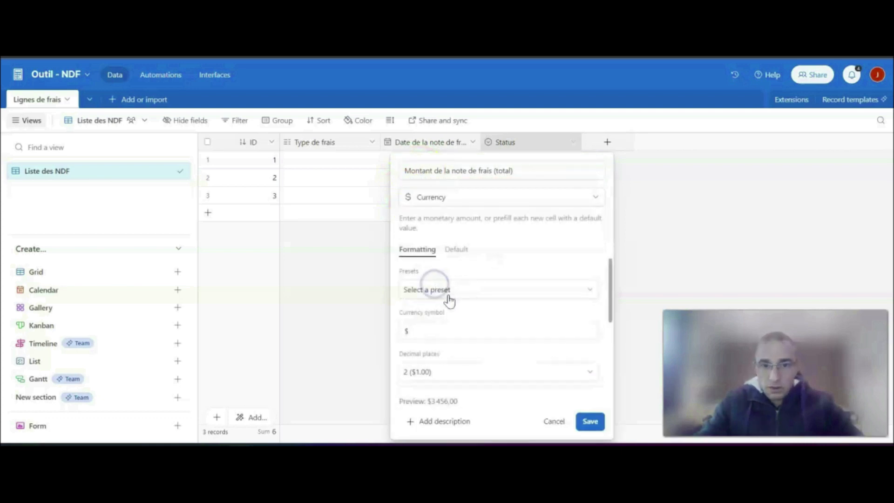
- Set the currency symbol of the total amount field to € and save the field
{"action": "left_click", "coordinate": [403, 331]}
{"action": "key", "text": "BackSpace"}
{"action": "type", "text": "€"}
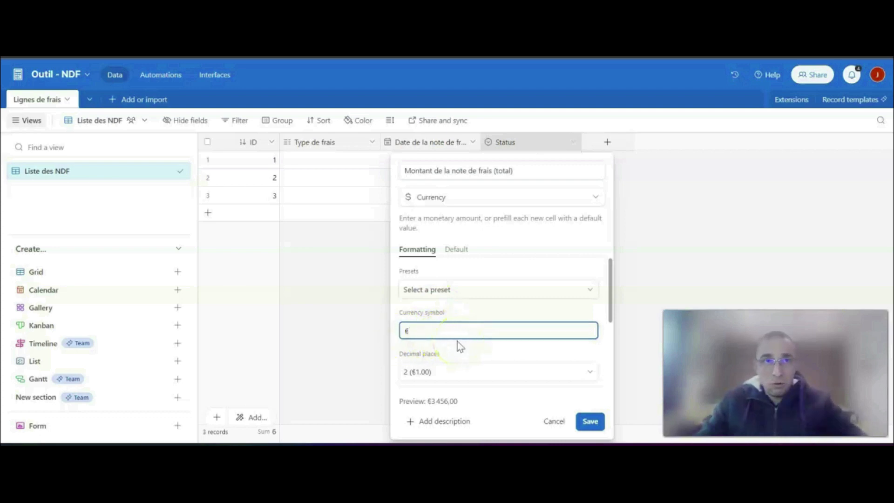
{"action": "left_click", "coordinate": [591, 421]}
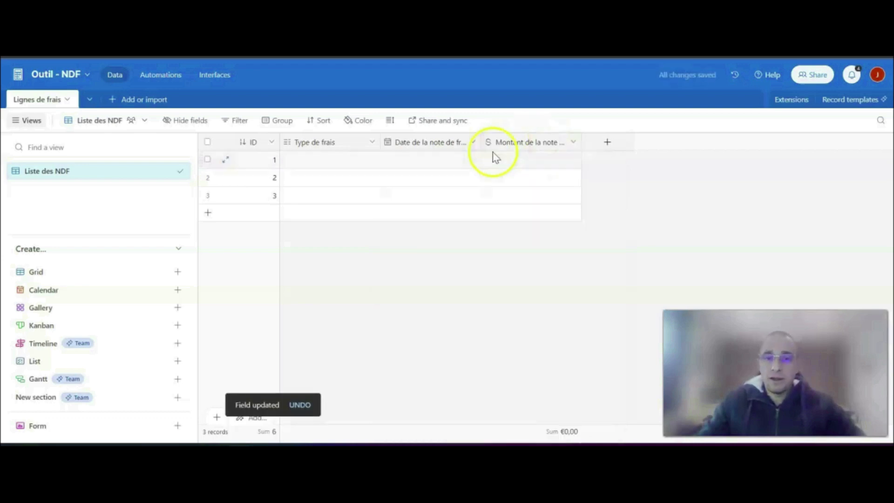
- Create a Number field named "Montant de la T.V.A." with 2 decimal places
{"action": "left_click", "coordinate": [607, 143]}
{"action": "type", "text": "Montant de la T.V.A"}
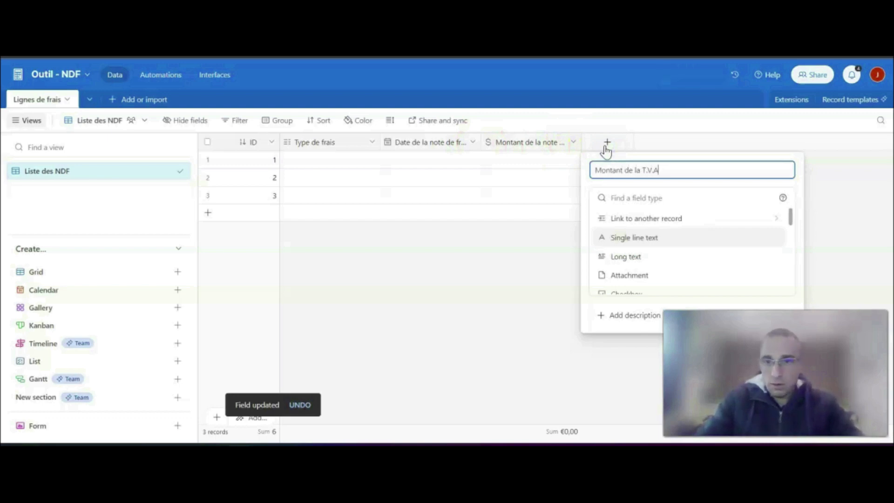
{"action": "type", "text": "."}
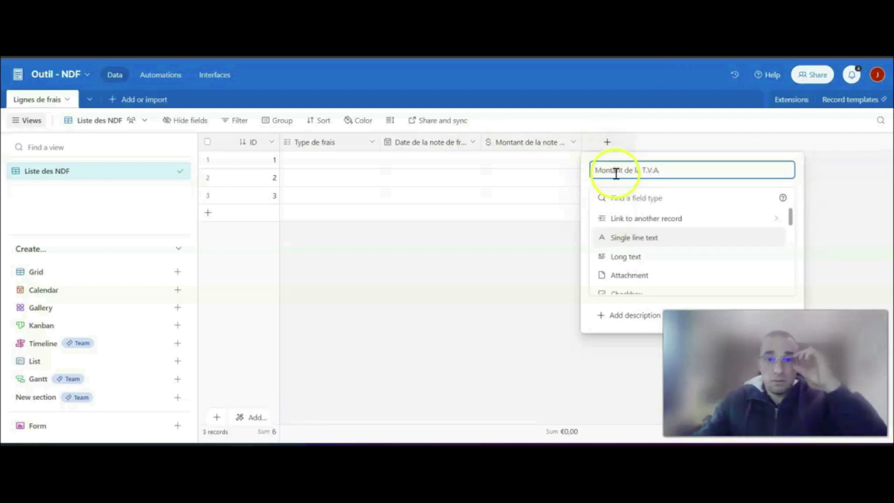
{"action": "scroll", "coordinate": [666, 247], "scroll_direction": "down", "scroll_amount": 3}
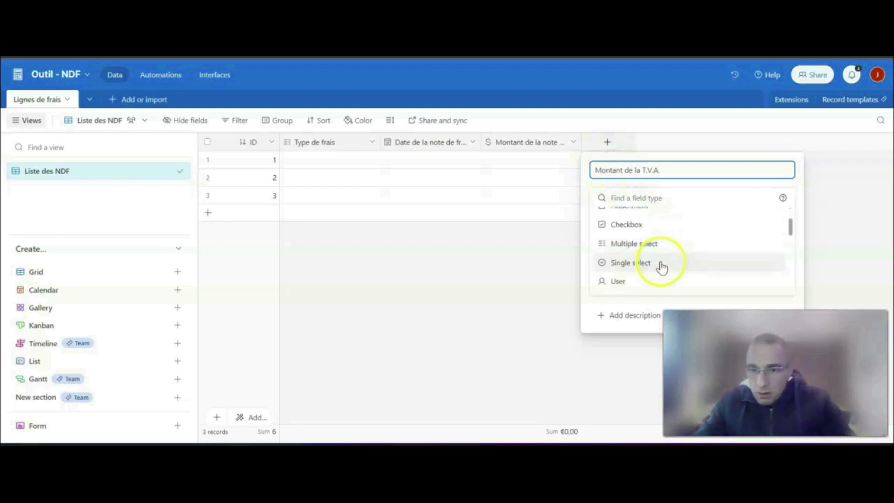
{"action": "scroll", "coordinate": [661, 270], "scroll_direction": "down", "scroll_amount": 5}
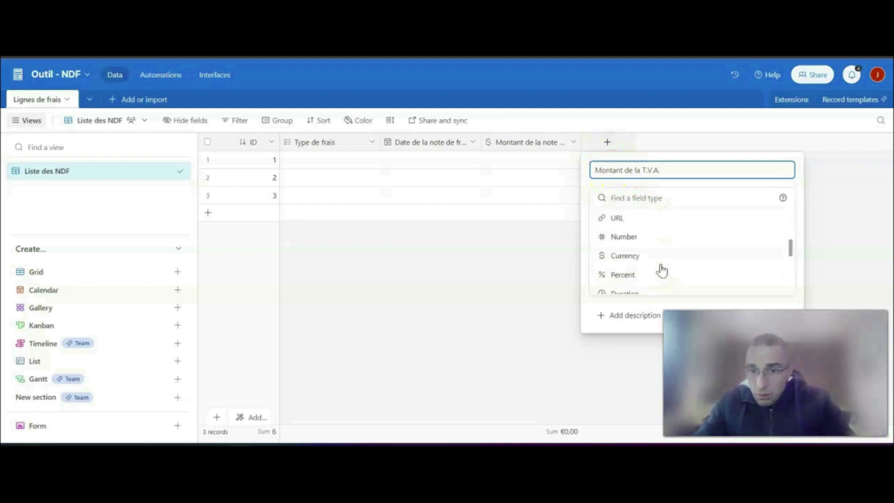
{"action": "left_click", "coordinate": [656, 236]}
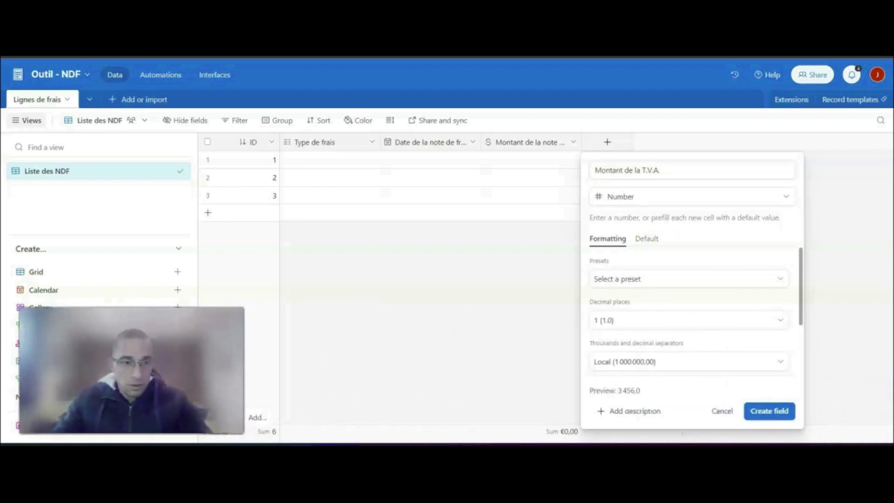
{"action": "left_click", "coordinate": [680, 319]}
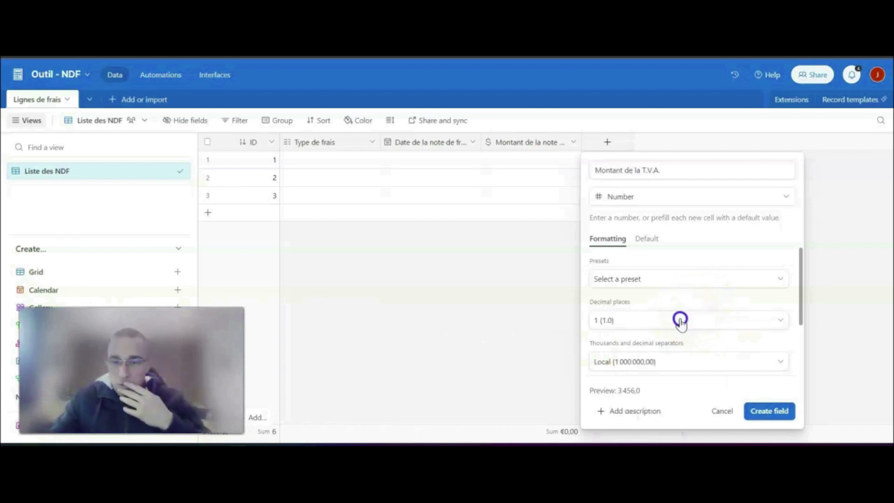
{"action": "left_click", "coordinate": [645, 227]}
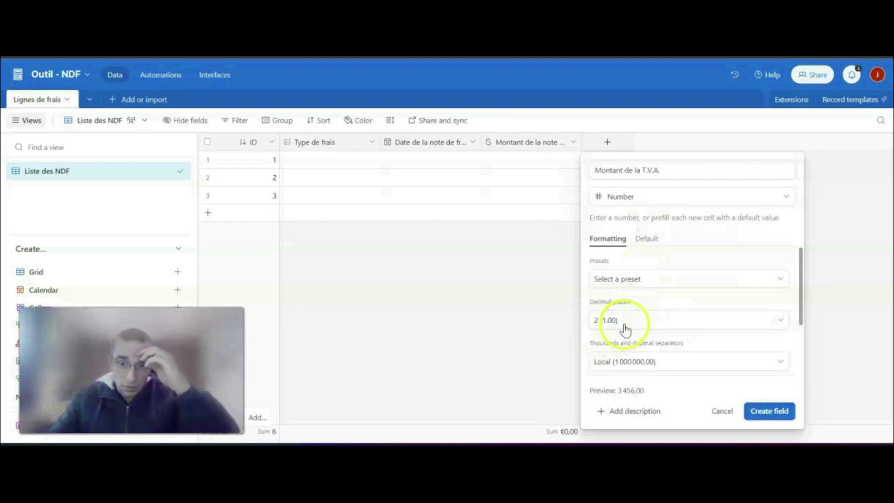
{"action": "left_click", "coordinate": [771, 414]}
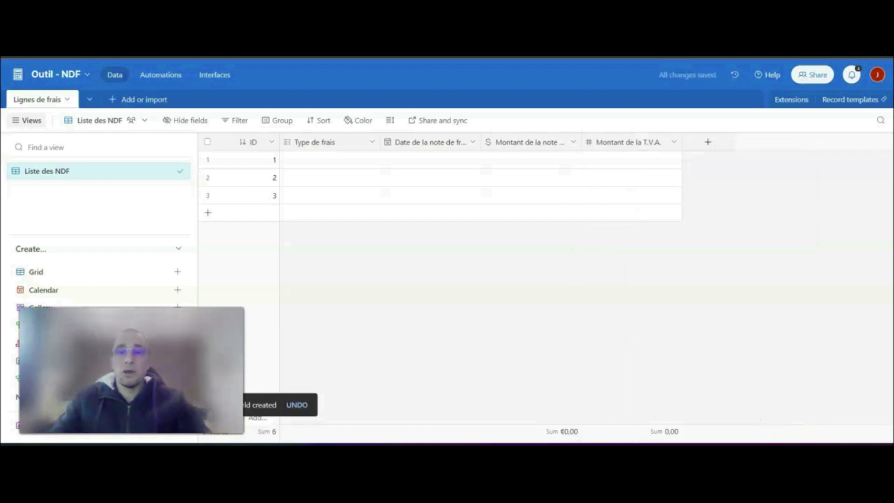
- Create a Single line text field named "Description" after the T.V.A. field
{"action": "left_click", "coordinate": [707, 141]}
{"action": "type", "text": "Description"}
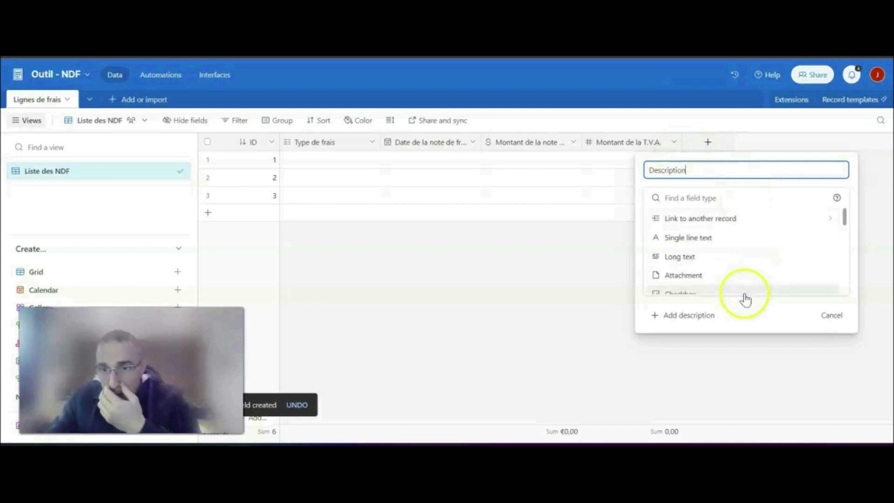
{"action": "left_click", "coordinate": [737, 269]}
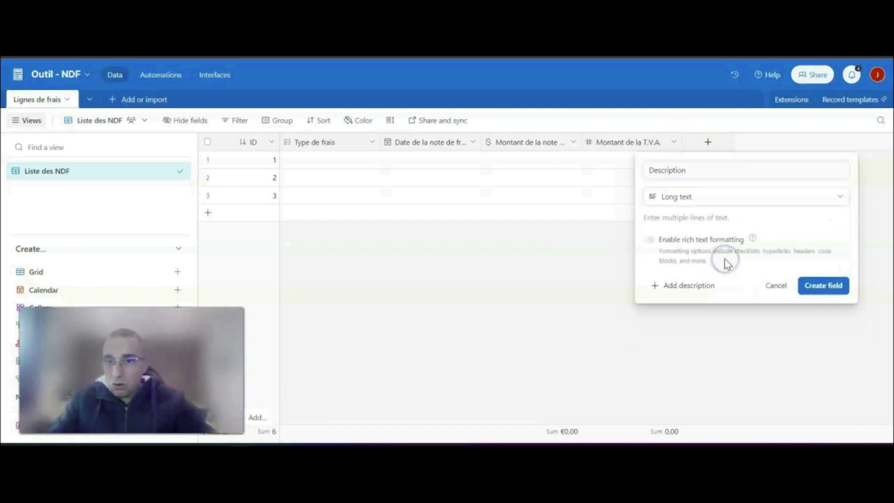
{"action": "left_click", "coordinate": [724, 198]}
{"action": "left_click", "coordinate": [705, 235]}
{"action": "left_click", "coordinate": [820, 280]}
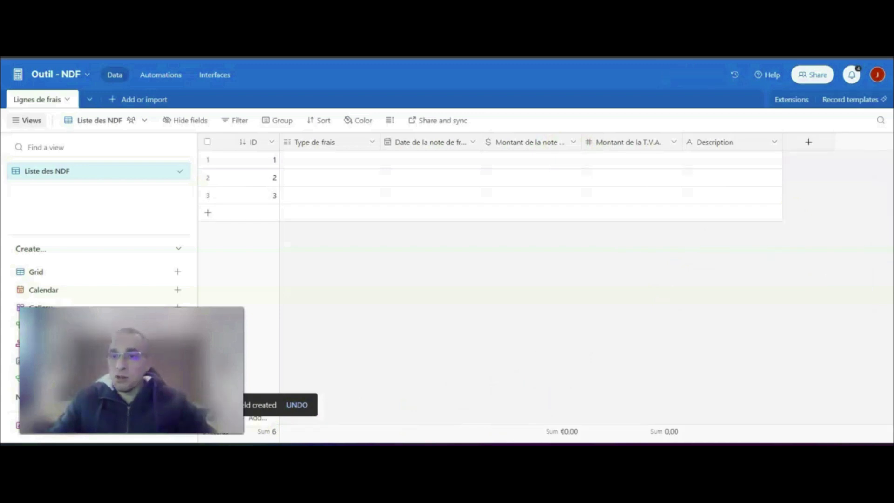
- Create an Attachment field named "Justificatif" after the Description field
{"action": "left_click", "coordinate": [811, 143]}
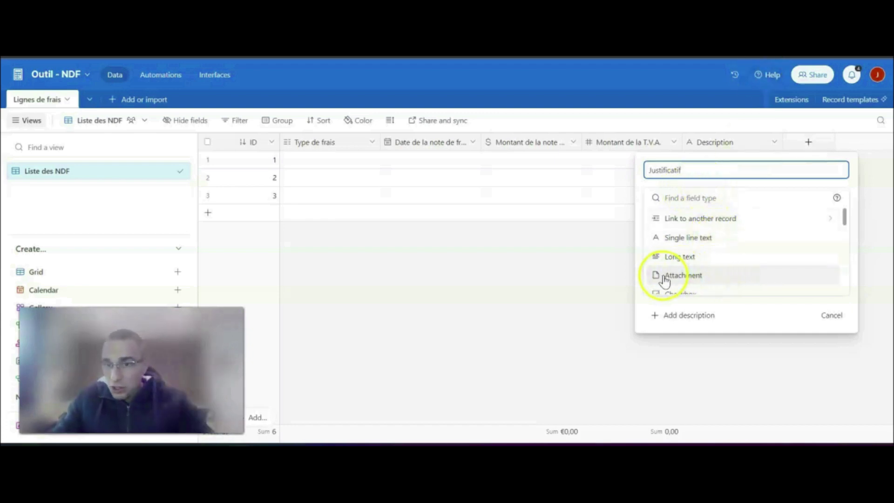
{"action": "left_click", "coordinate": [726, 276]}
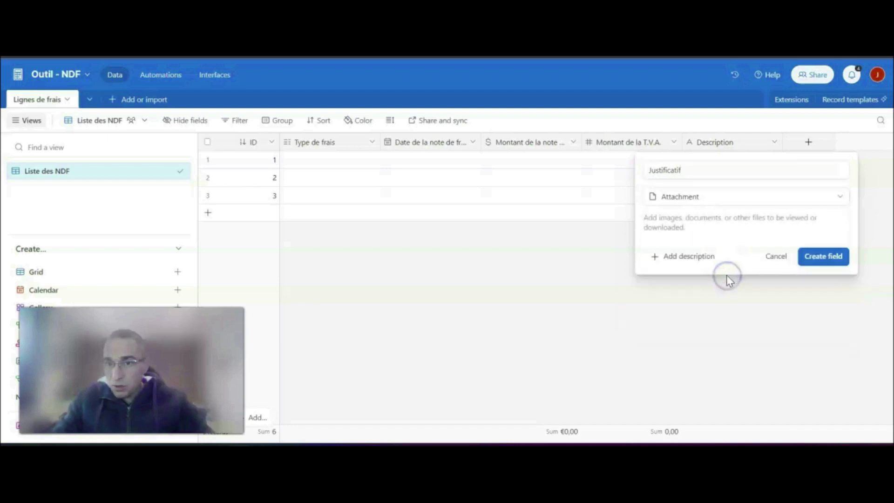
{"action": "left_click", "coordinate": [822, 257]}
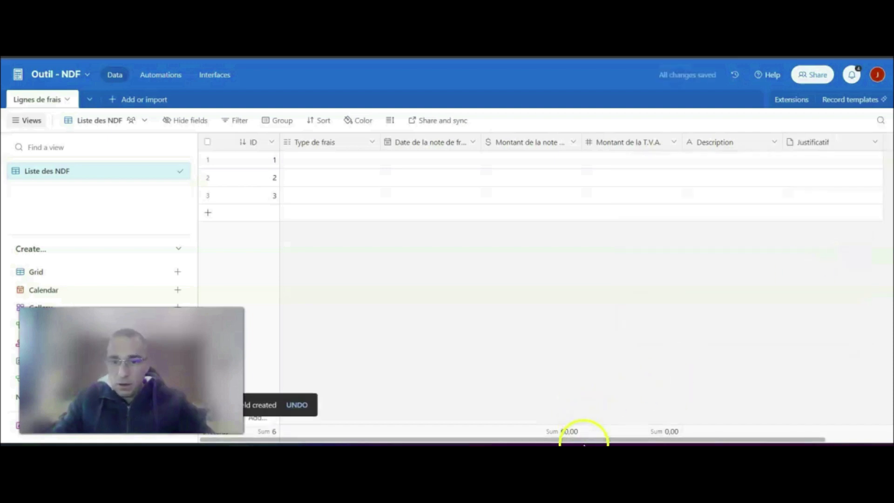
- Start a new field named "Mois" after the Justificatif field and make it a Formula field
{"action": "left_click_drag", "start_coordinate": [587, 440], "coordinate": [692, 441]}
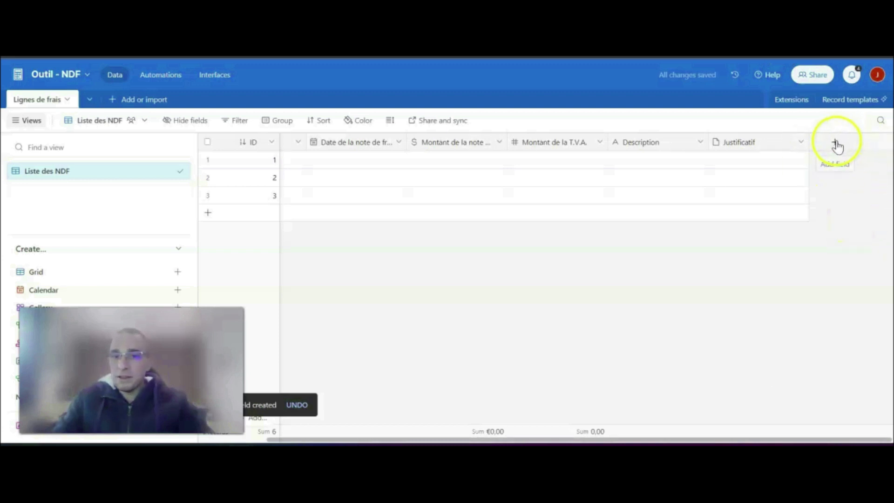
{"action": "left_click", "coordinate": [833, 147]}
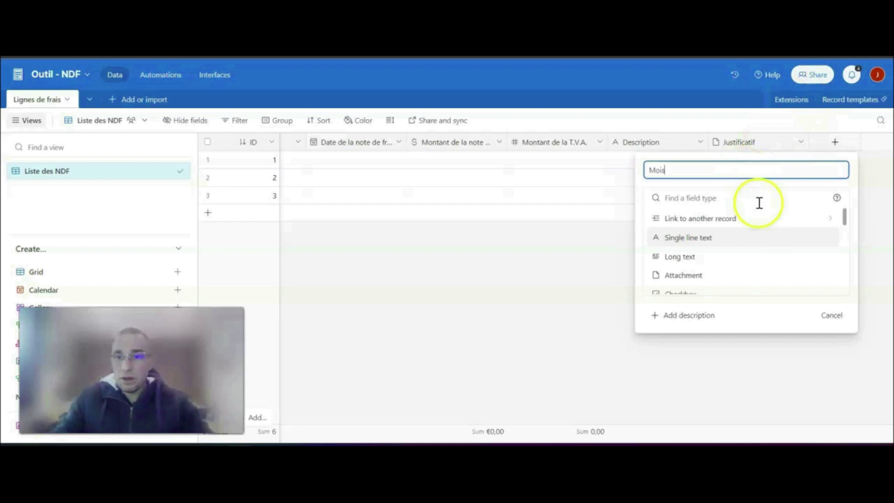
{"action": "key", "text": "Tab"}
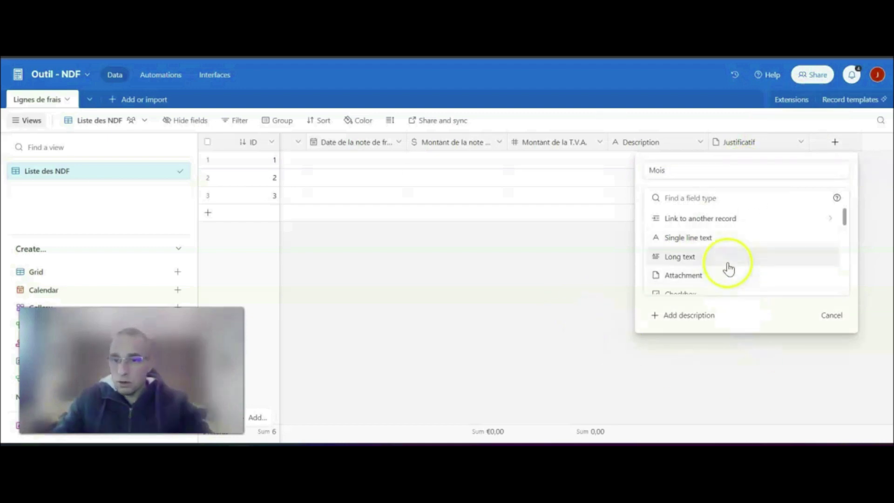
{"action": "scroll", "coordinate": [728, 266], "scroll_direction": "down", "scroll_amount": 5}
{"action": "scroll", "coordinate": [727, 264], "scroll_direction": "down", "scroll_amount": 3}
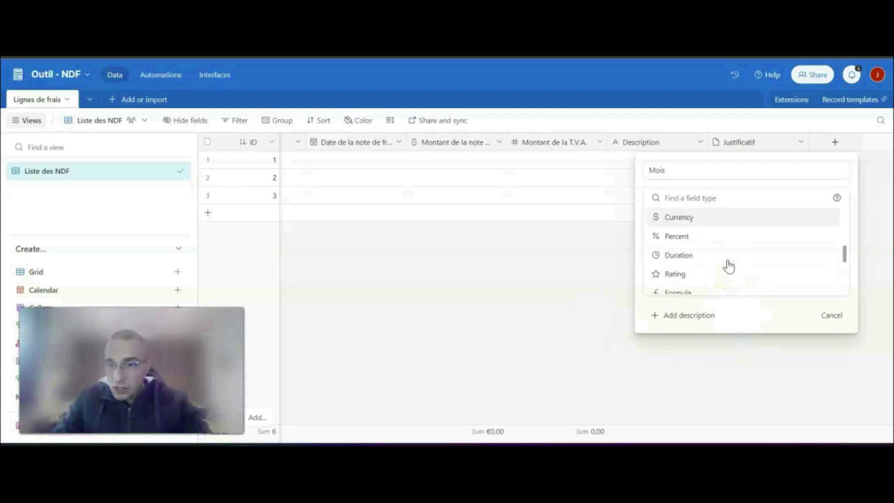
{"action": "left_click", "coordinate": [694, 264]}
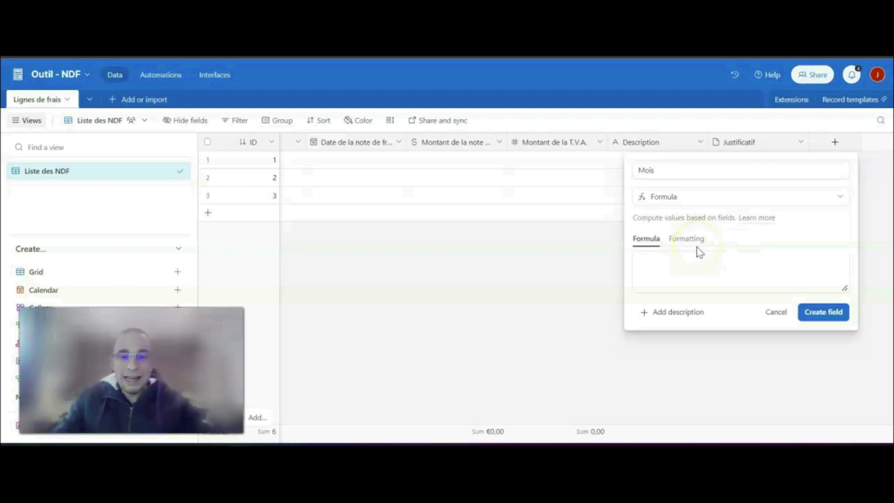
- Enter the formula MONTH({Date de la note de frais}) for the Mois field and create the field
{"action": "left_click", "coordinate": [689, 262]}
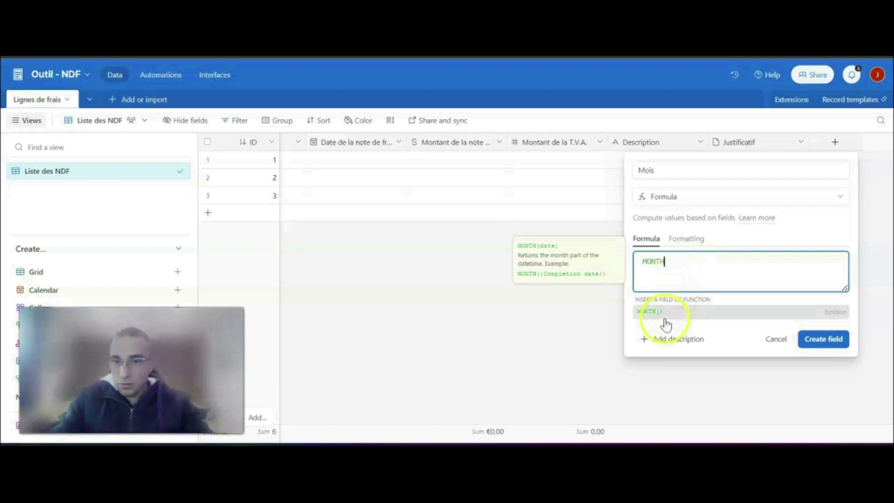
{"action": "left_click_drag", "start_coordinate": [519, 245], "coordinate": [610, 273]}
{"action": "left_click", "coordinate": [661, 264]}
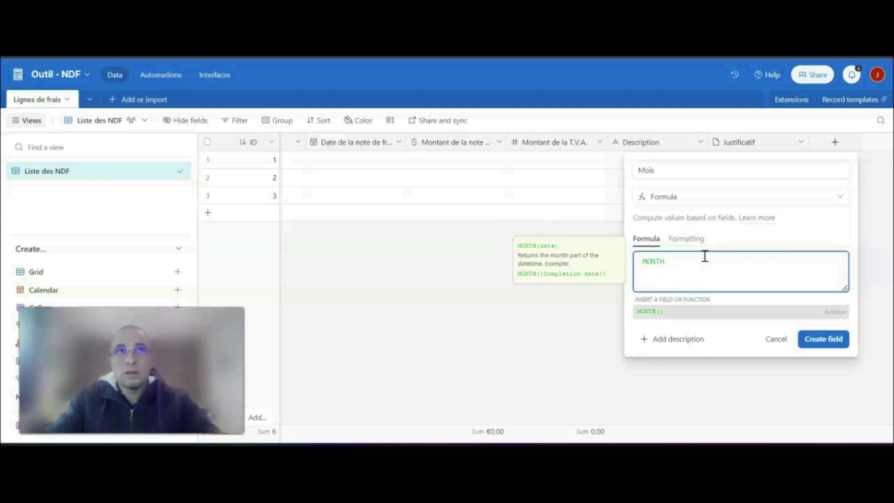
{"action": "type", "text": "("}
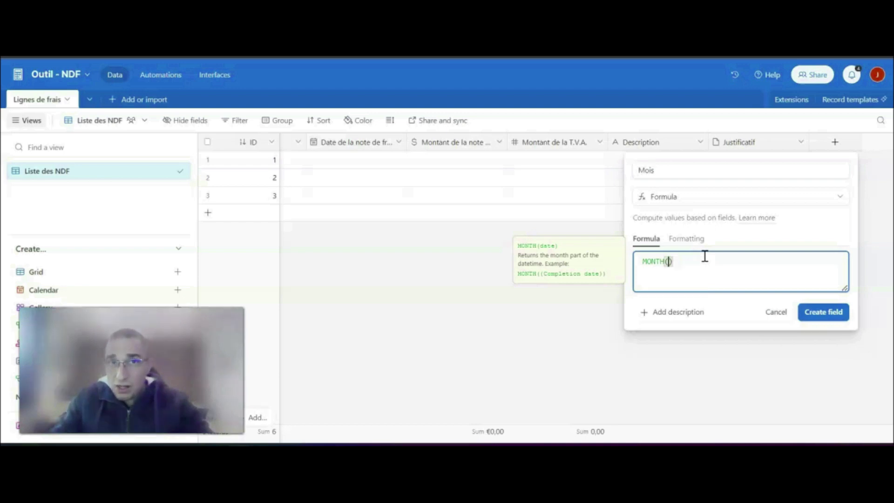
{"action": "type", "text": "Date"}
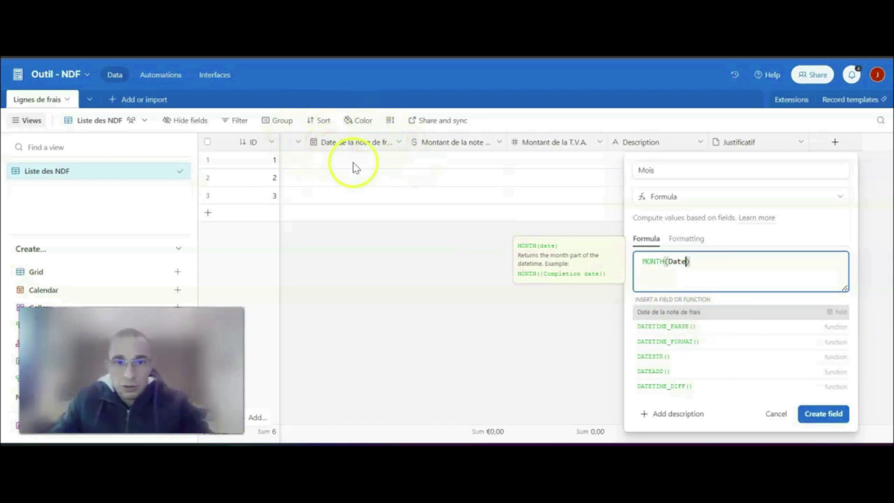
{"action": "left_click", "coordinate": [661, 317]}
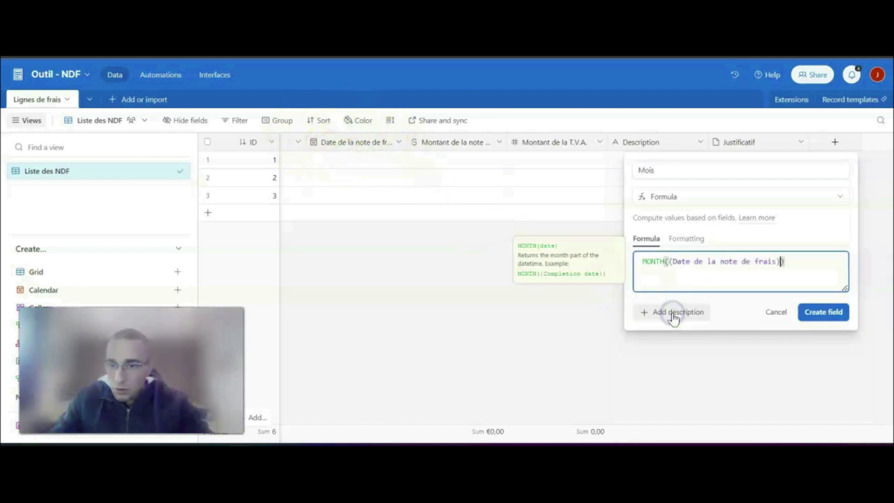
{"action": "left_click", "coordinate": [826, 319]}
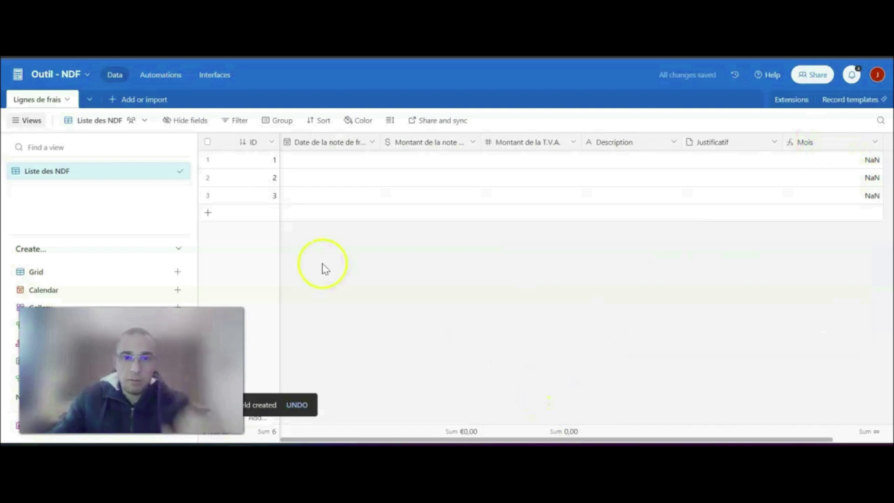
- Set the expense date of the first record to 9/1/2024
{"action": "left_click", "coordinate": [324, 160]}
{"action": "left_click", "coordinate": [323, 159]}
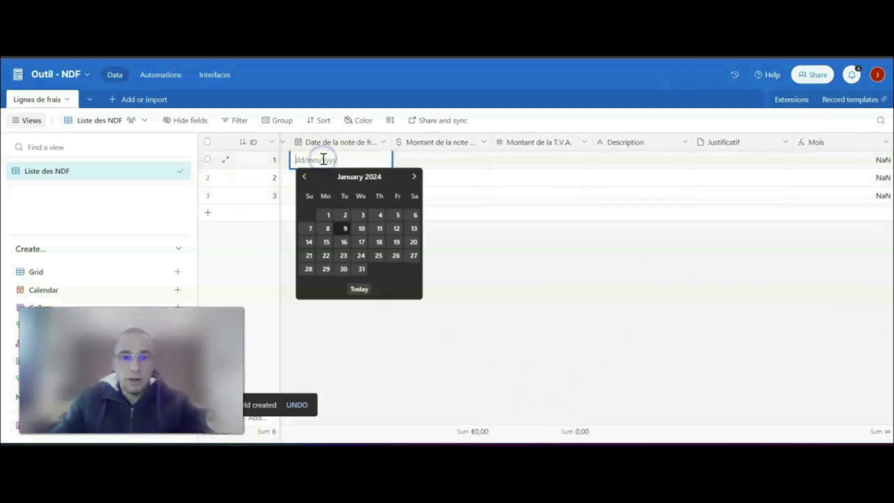
{"action": "left_click", "coordinate": [345, 231]}
{"action": "left_click", "coordinate": [447, 255]}
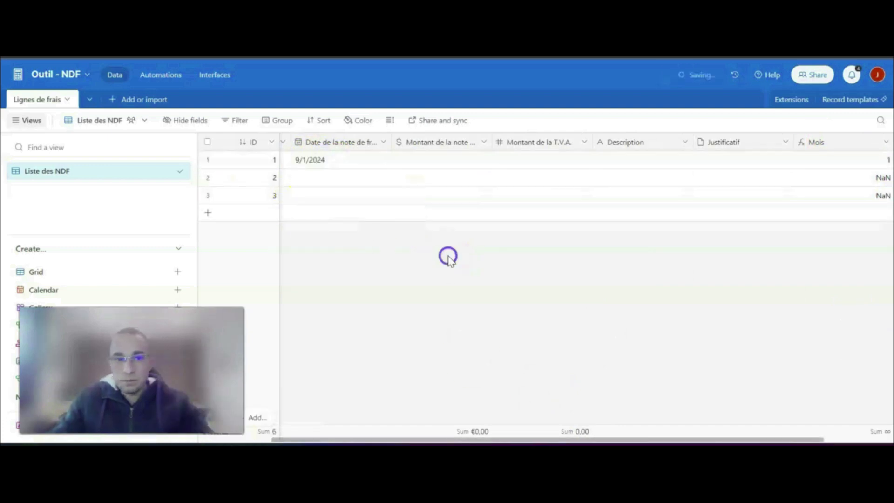
- Change the expense date of the first record to 6/3/2024
{"action": "left_click", "coordinate": [312, 160]}
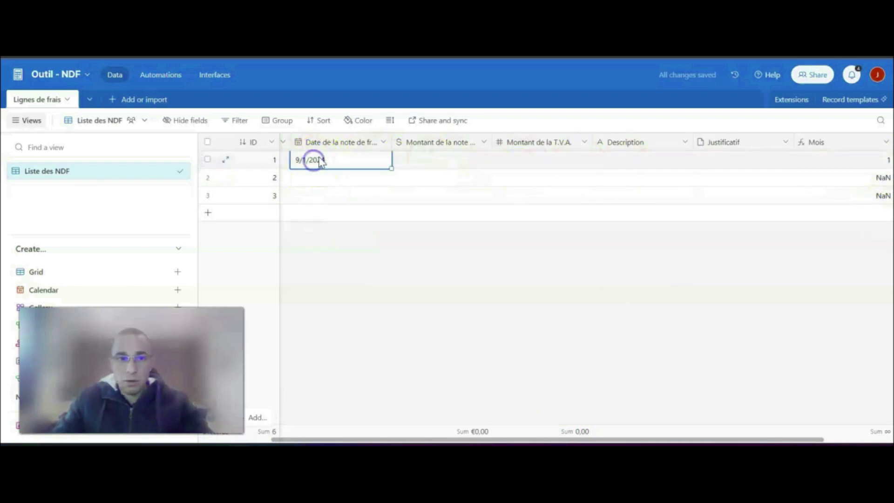
{"action": "left_click", "coordinate": [313, 159]}
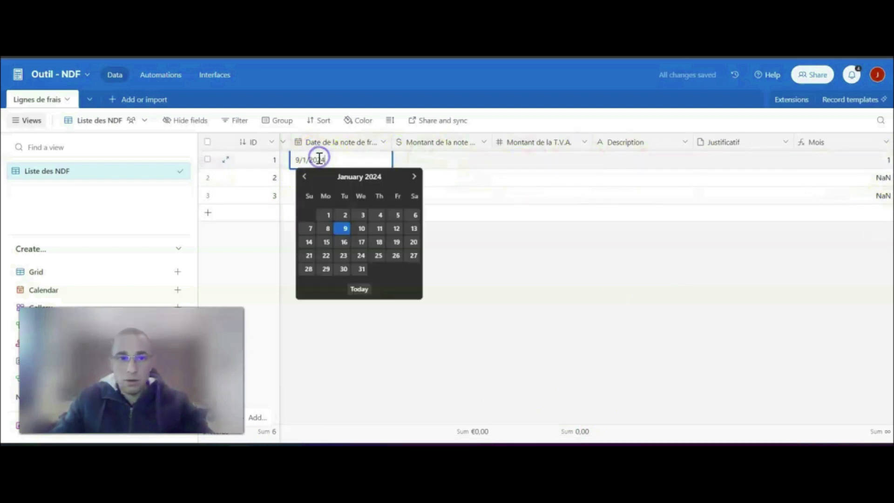
{"action": "left_click", "coordinate": [414, 176]}
{"action": "left_click", "coordinate": [414, 176]}
{"action": "left_click", "coordinate": [362, 228]}
{"action": "left_click", "coordinate": [442, 259]}
{"action": "left_click", "coordinate": [817, 272]}
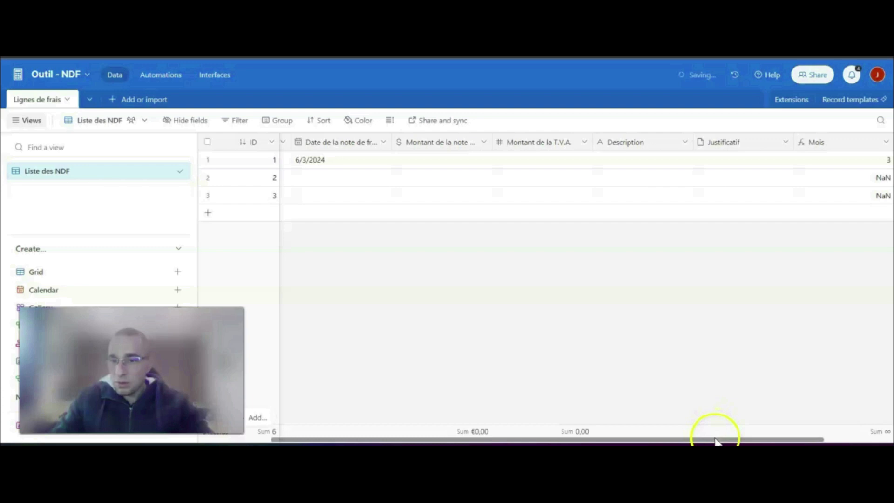
- Narrow the Mois column and start a Formula field named "Année" after it
{"action": "left_click_drag", "start_coordinate": [716, 441], "coordinate": [764, 437]}
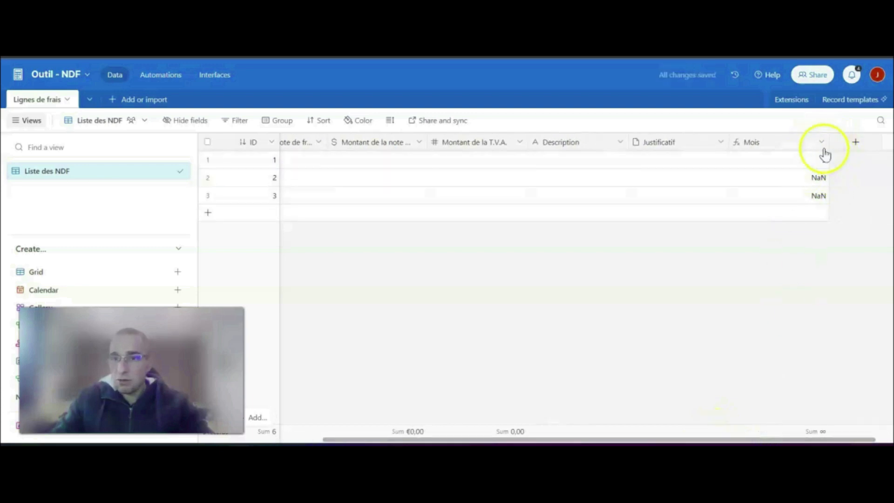
{"action": "left_click_drag", "start_coordinate": [825, 138], "coordinate": [789, 140]}
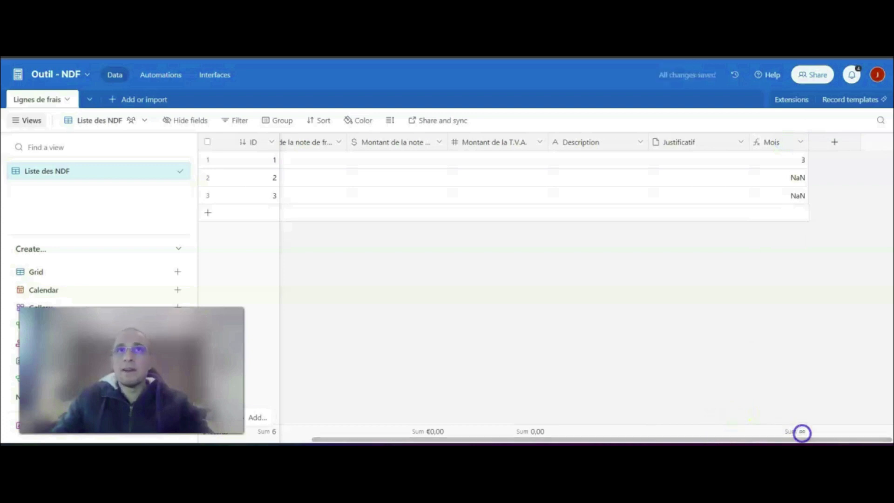
{"action": "left_click", "coordinate": [834, 143]}
{"action": "type", "text": "Année"}
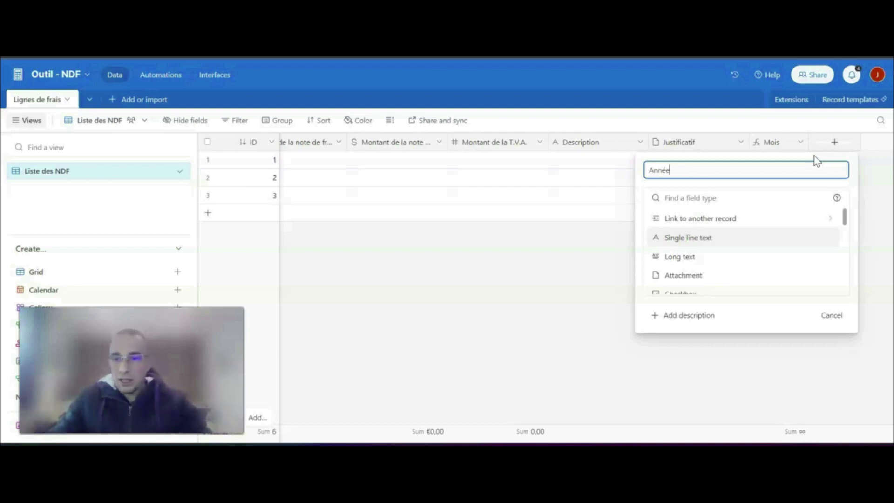
{"action": "scroll", "coordinate": [702, 260], "scroll_direction": "down", "scroll_amount": 5}
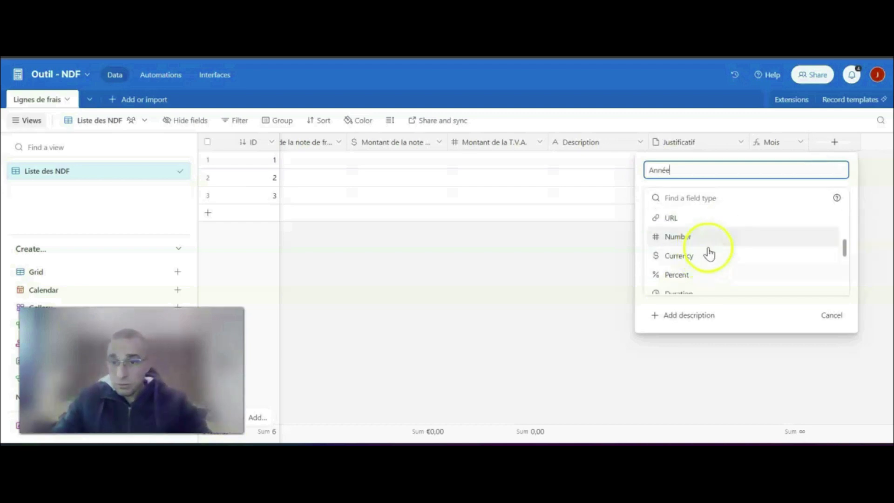
{"action": "scroll", "coordinate": [703, 275], "scroll_direction": "down", "scroll_amount": 2}
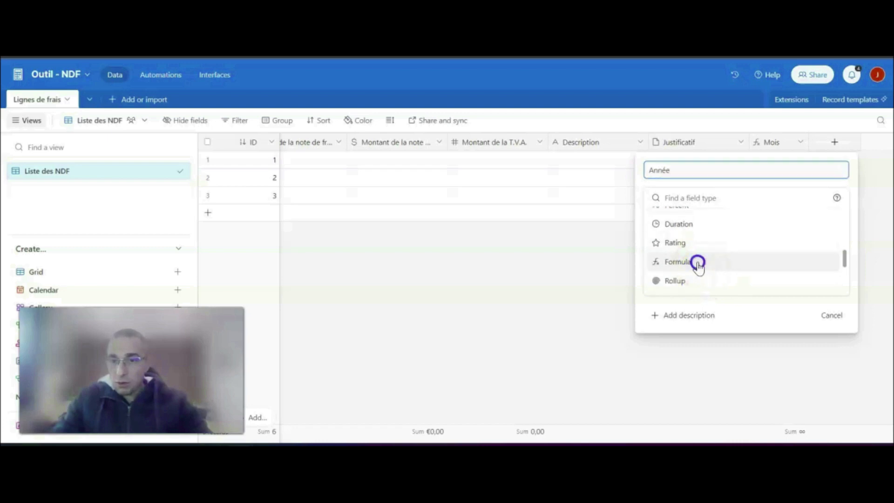
{"action": "left_click", "coordinate": [698, 263]}
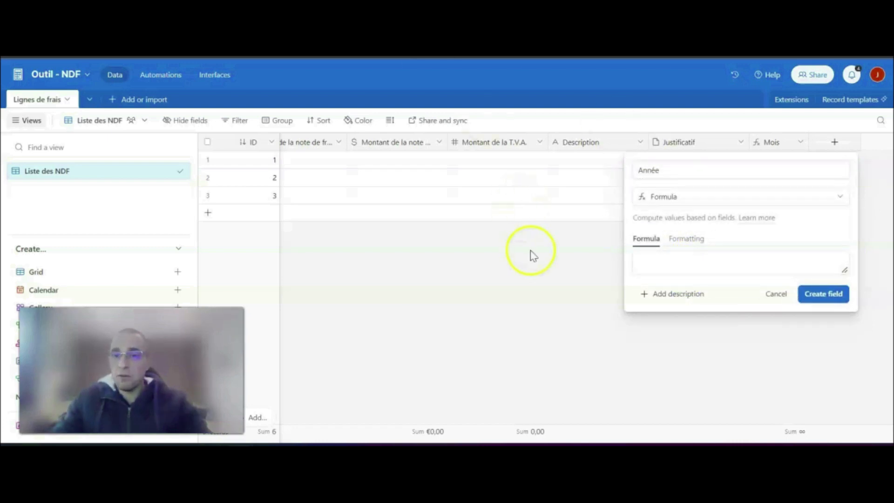
- Enter the formula YEAR({Date de la note de frais}) for the Année field and create the field
{"action": "left_click", "coordinate": [646, 262]}
{"action": "type", "text": "YEA"}
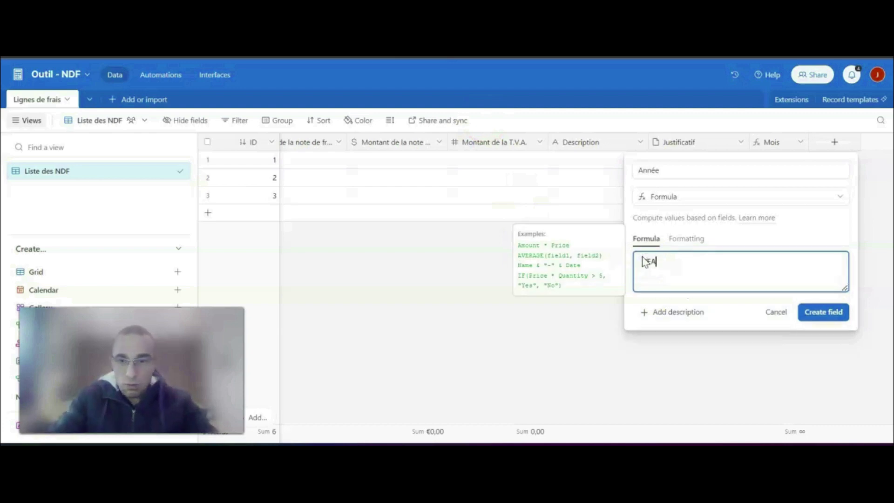
{"action": "type", "text": "R()"}
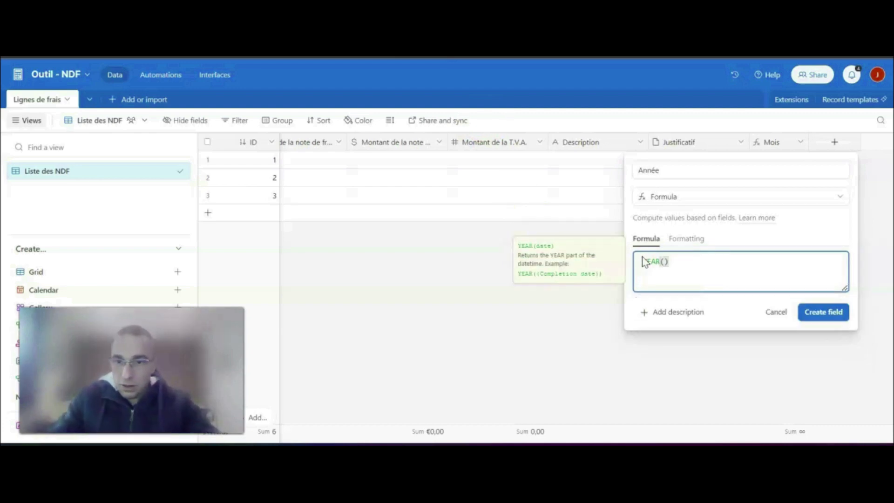
{"action": "left_click", "coordinate": [697, 267]}
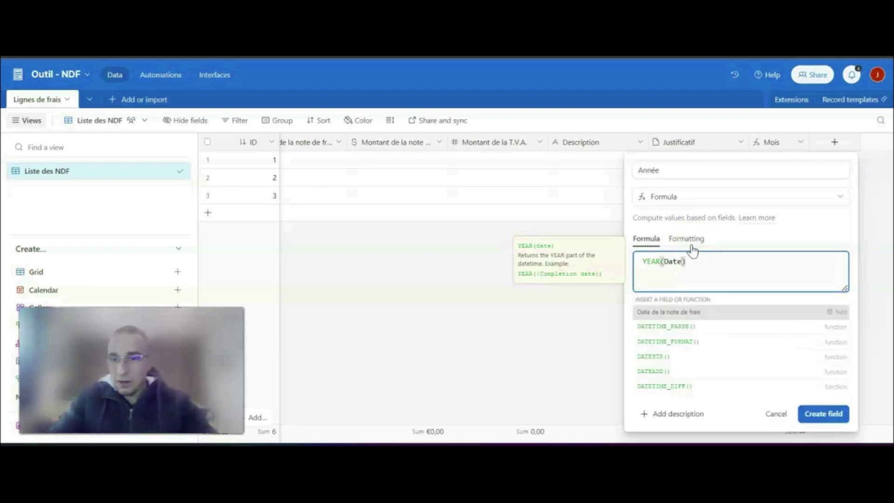
{"action": "left_click", "coordinate": [670, 312]}
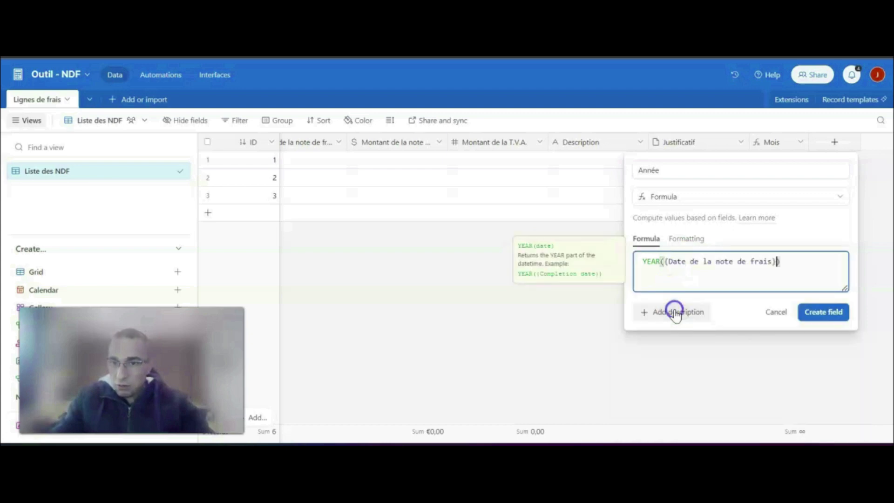
{"action": "left_click", "coordinate": [834, 313]}
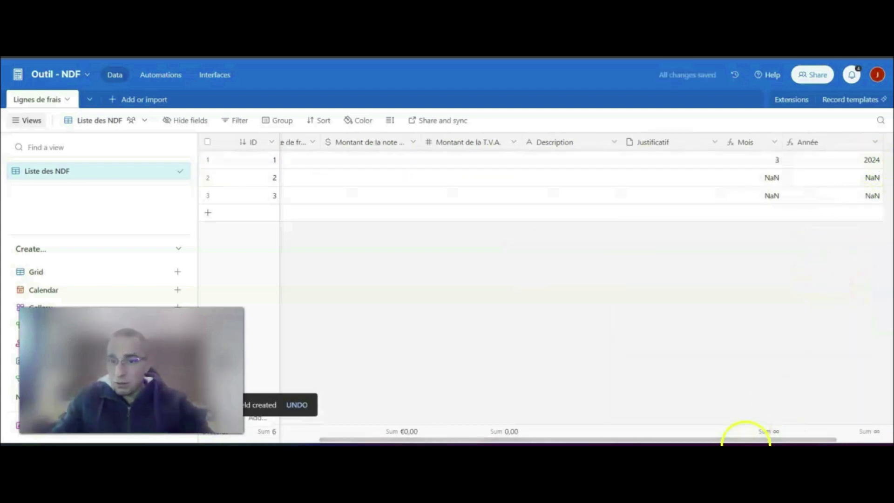
- Start a Single select field named "Qui ?" after the Année field
{"action": "left_click_drag", "start_coordinate": [757, 440], "coordinate": [852, 438]}
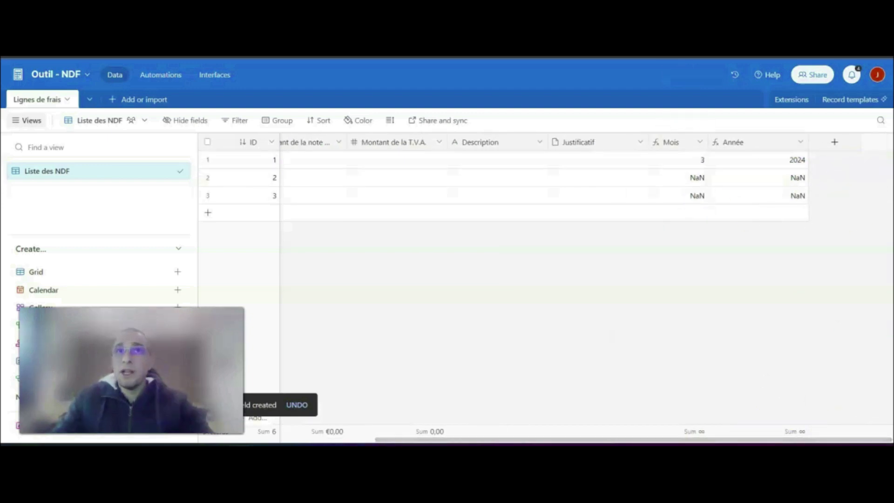
{"action": "left_click", "coordinate": [834, 142]}
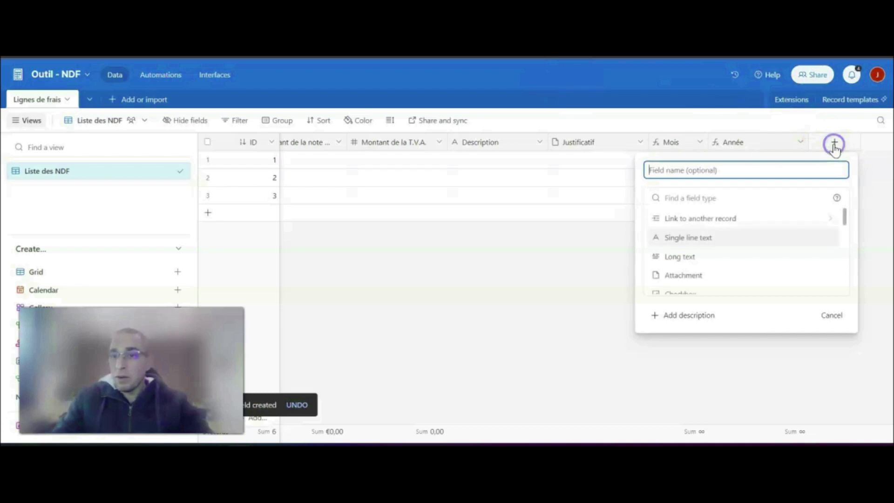
{"action": "type", "text": "Q"}
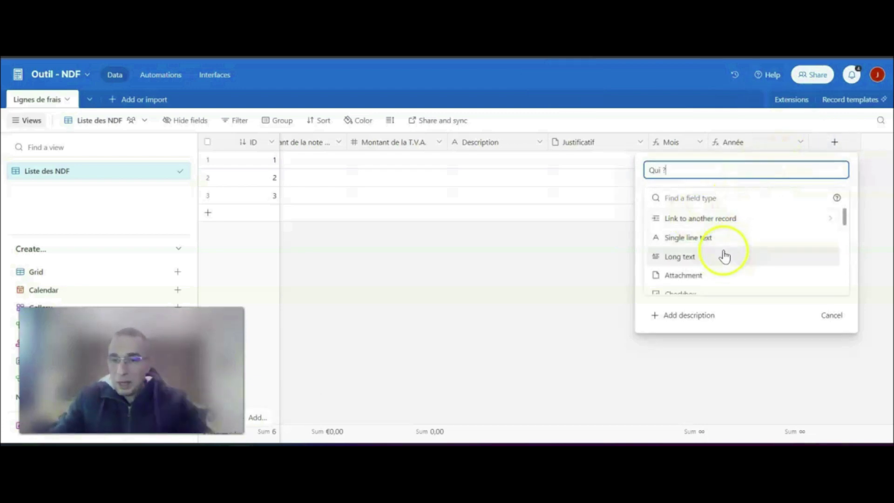
{"action": "scroll", "coordinate": [727, 255], "scroll_direction": "down", "scroll_amount": 2}
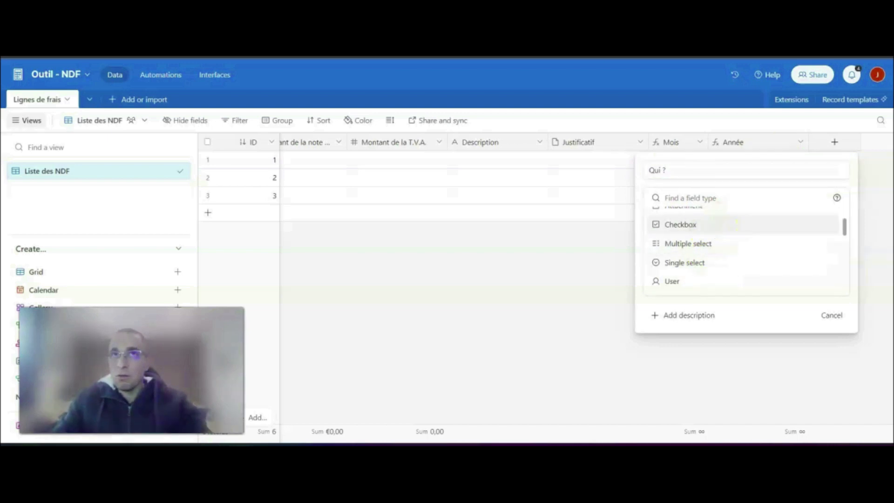
{"action": "left_click", "coordinate": [720, 263]}
- Add four employee names as colour-coded options of the "Qui ?" single select field and create the field
{"action": "left_click", "coordinate": [686, 297]}
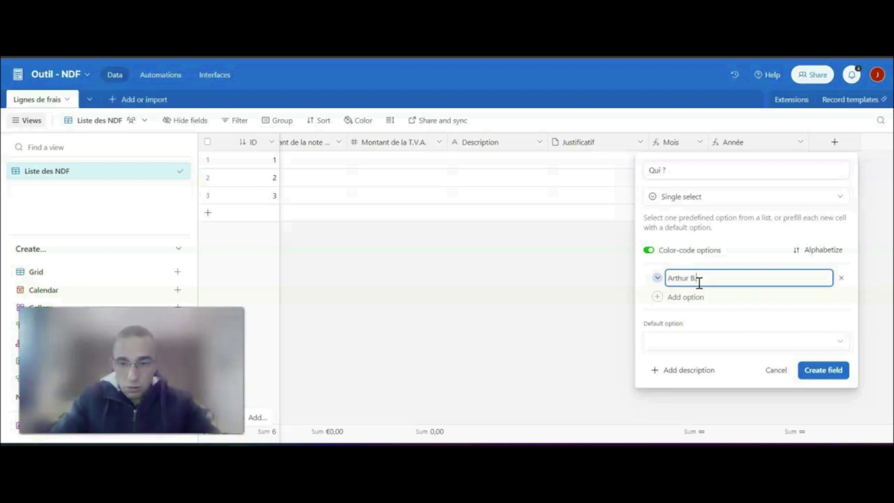
{"action": "left_click", "coordinate": [685, 297]}
{"action": "type", "text": "S"}
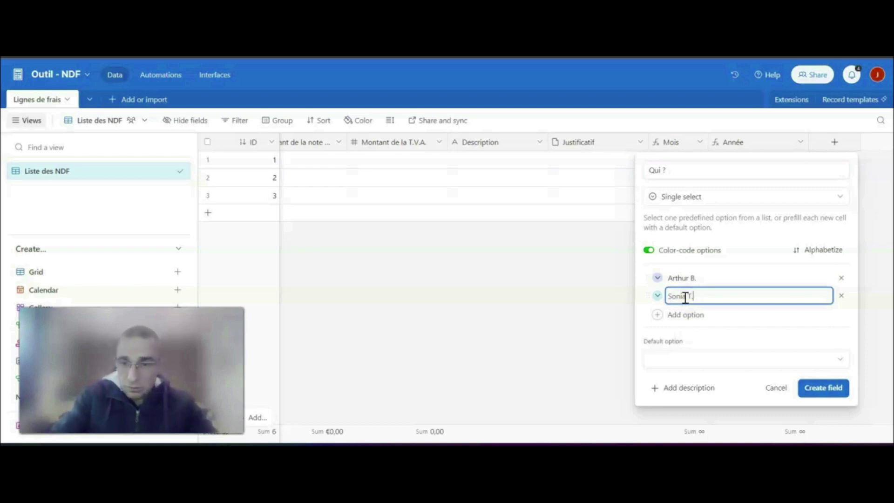
{"action": "type", "text": "onia T."}
{"action": "left_click", "coordinate": [686, 315]}
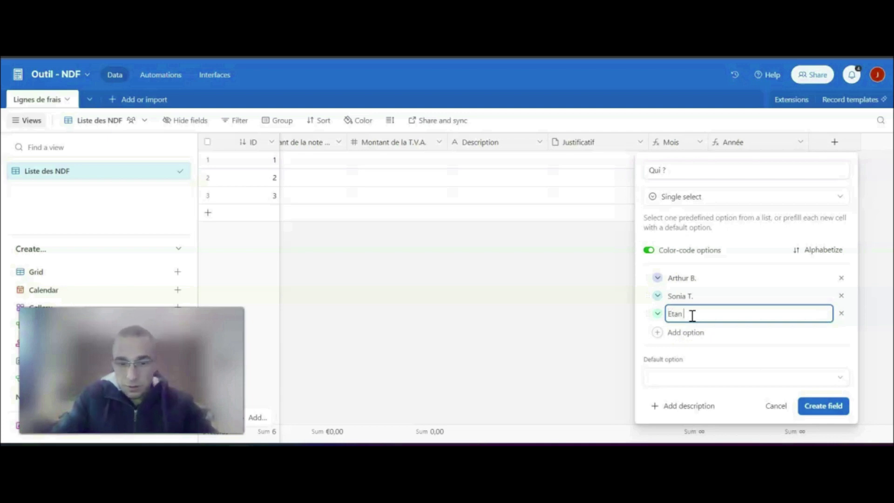
{"action": "type", "text": "Etan P."}
{"action": "left_click", "coordinate": [683, 332]}
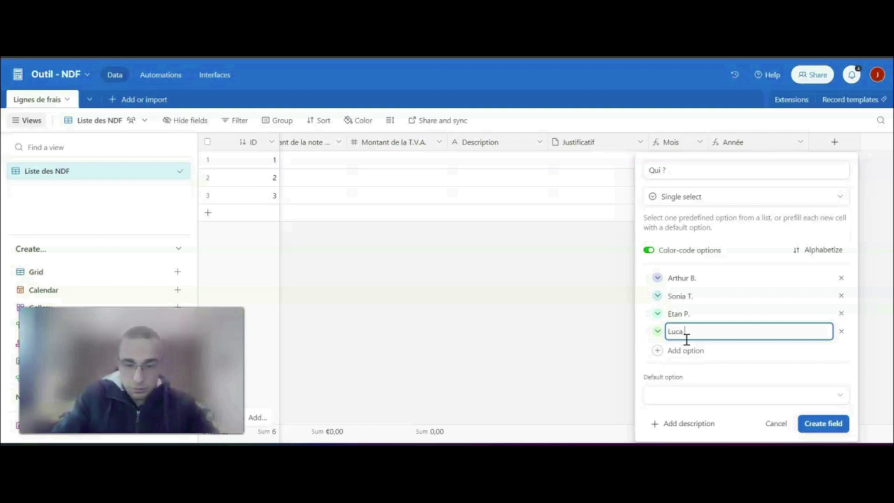
{"action": "type", "text": "Luca B."}
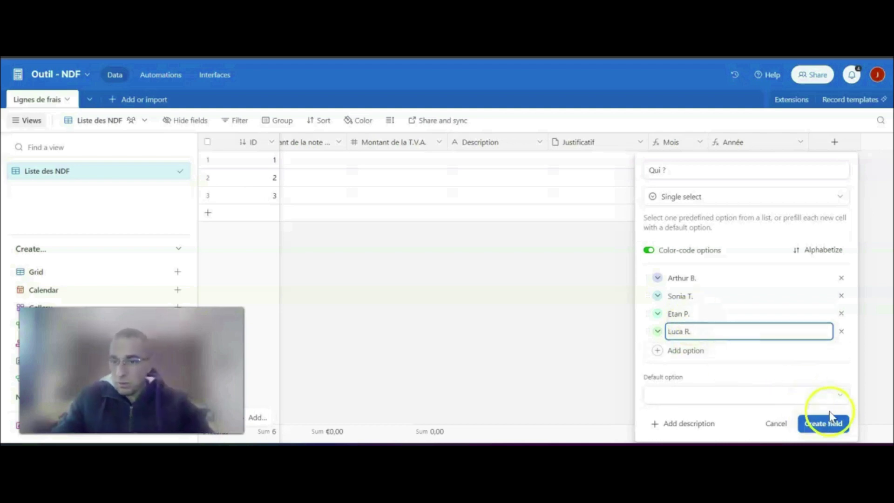
{"action": "left_click", "coordinate": [823, 423]}
- Check the option list of the first record's "Qui ?" cell and close it without choosing anyone
{"action": "left_click", "coordinate": [846, 157]}
{"action": "left_click", "coordinate": [818, 160]}
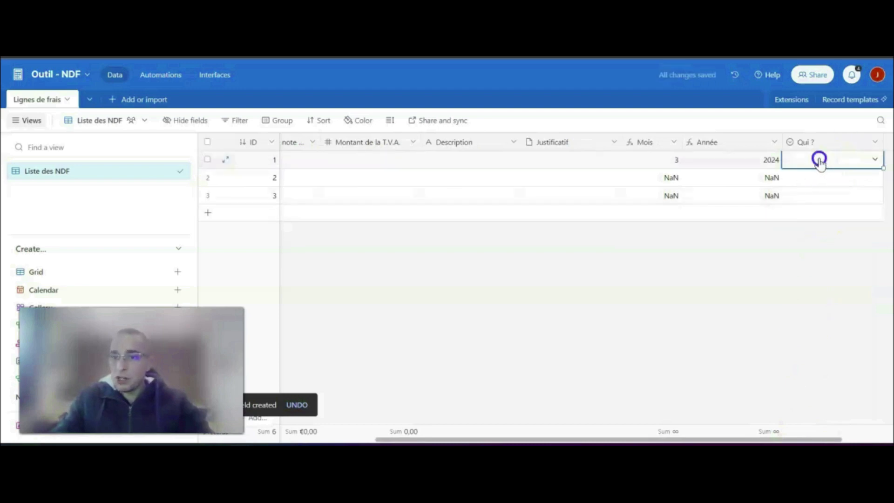
{"action": "left_click", "coordinate": [666, 271]}
{"action": "left_click_drag", "start_coordinate": [752, 440], "coordinate": [846, 439]}
{"action": "left_click", "coordinate": [561, 161]}
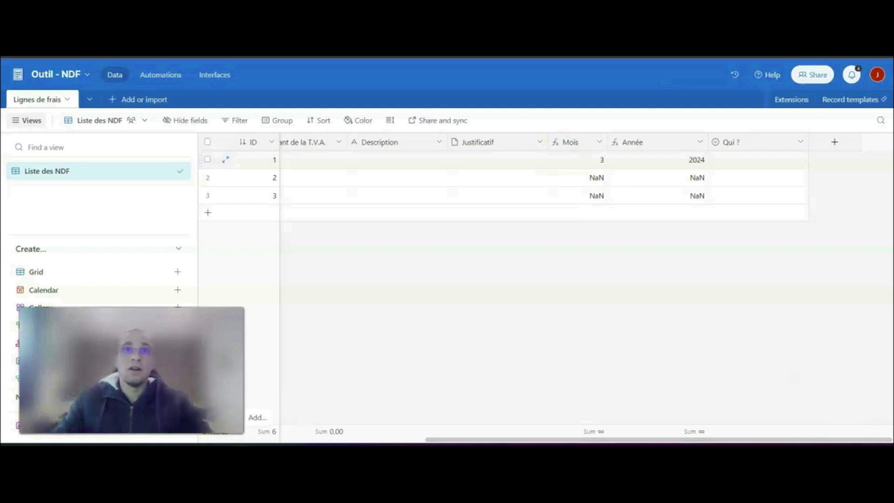
- Start a Formula field named "Date du jour" after the "Qui ?" field
{"action": "left_click", "coordinate": [836, 144]}
{"action": "type", "text": "Date du jour"}
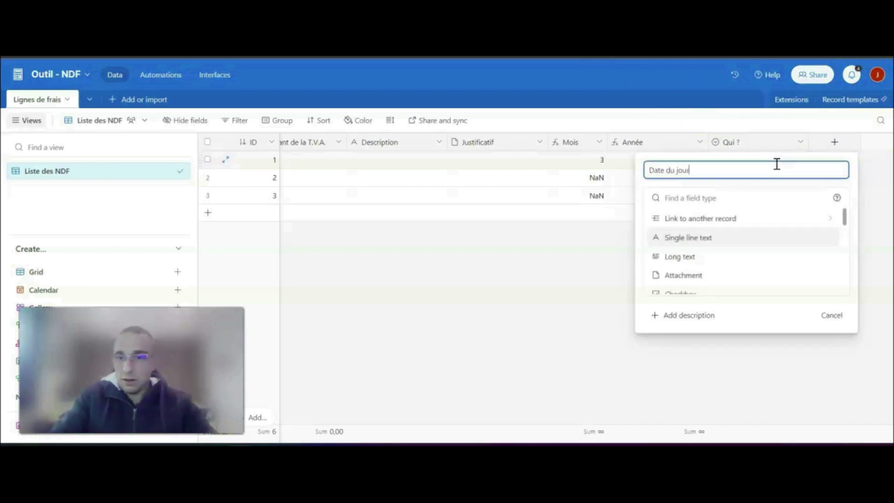
{"action": "left_click", "coordinate": [772, 157]}
{"action": "key", "text": "Tab"}
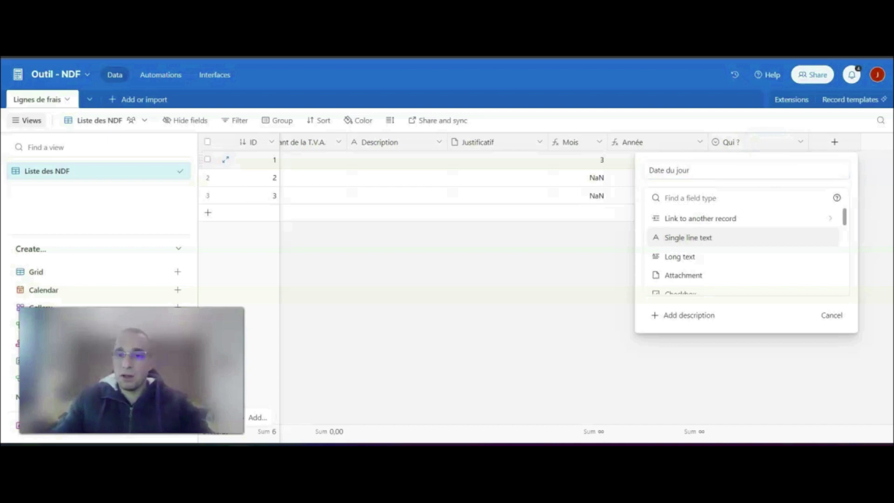
{"action": "scroll", "coordinate": [721, 252], "scroll_direction": "down", "scroll_amount": 8}
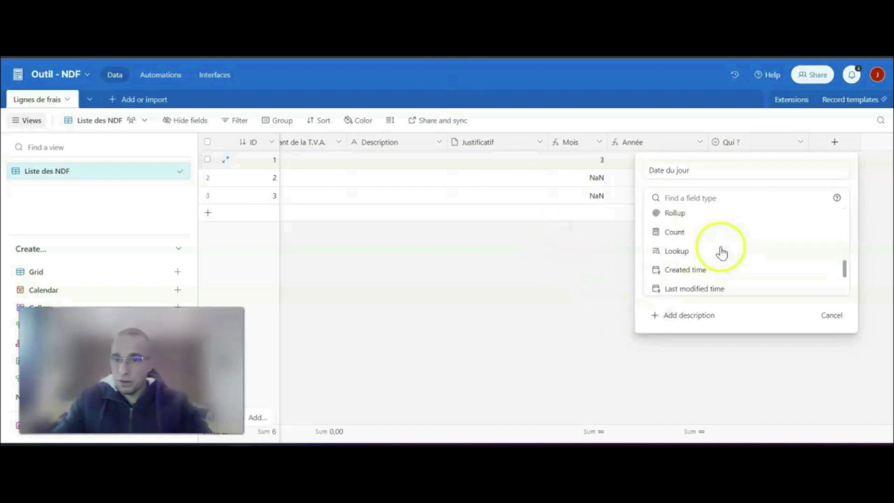
{"action": "scroll", "coordinate": [699, 226], "scroll_direction": "up", "scroll_amount": 2}
{"action": "left_click", "coordinate": [695, 261]}
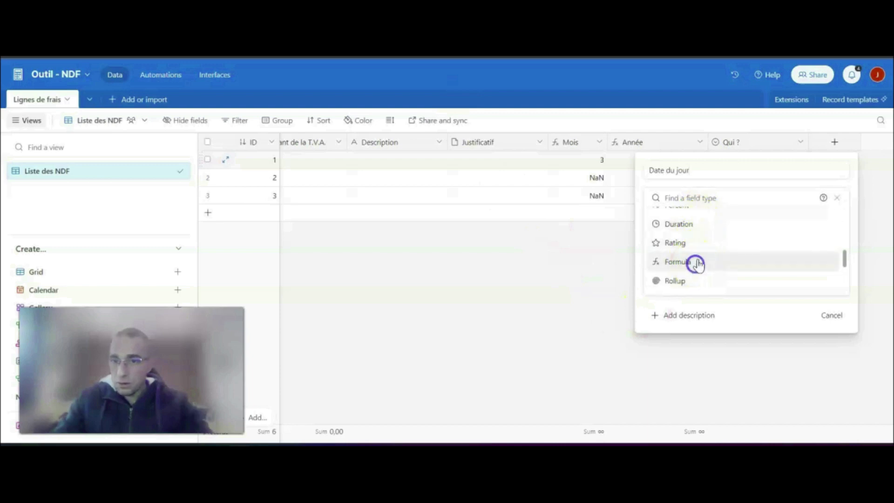
{"action": "left_click", "coordinate": [679, 262]}
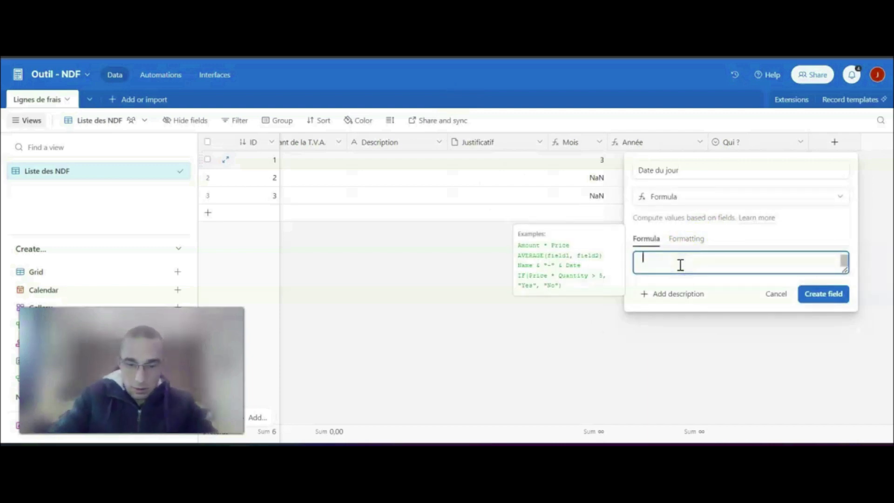
- Enter the formula NOW() for the "Date du jour" field and create the field
{"action": "type", "text": "NOW"}
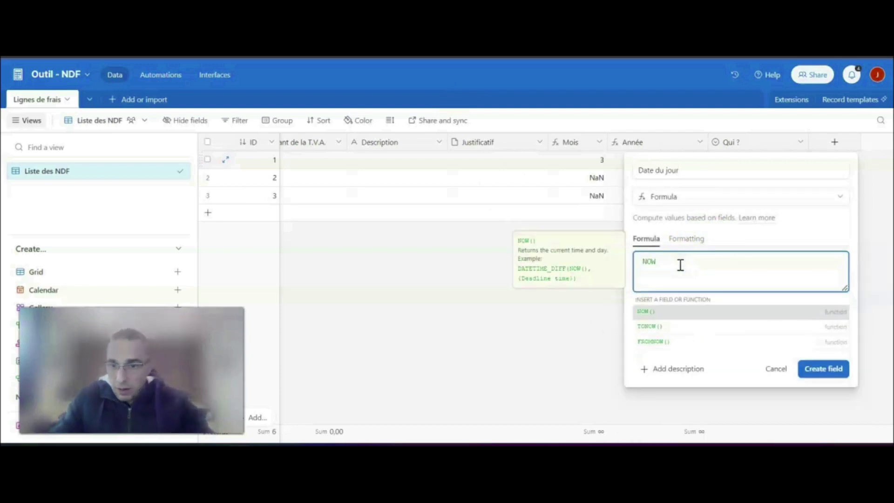
{"action": "left_click", "coordinate": [678, 310]}
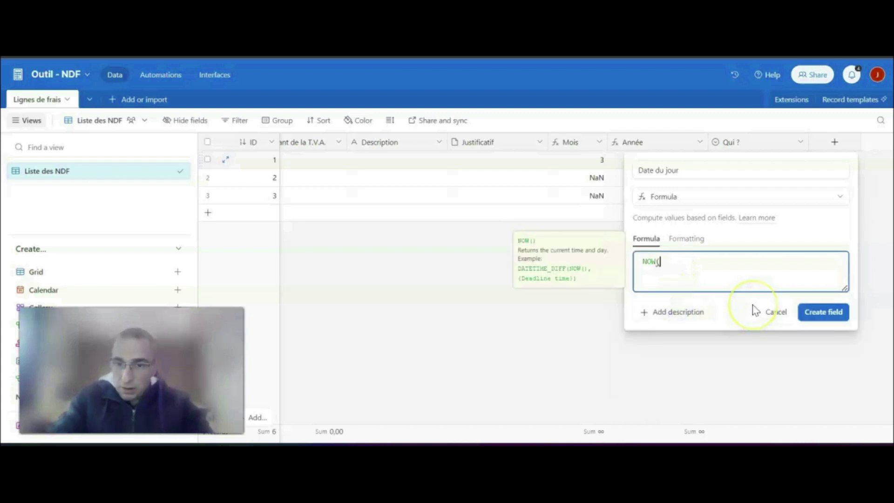
{"action": "type", "text": ")"}
{"action": "left_click", "coordinate": [806, 312]}
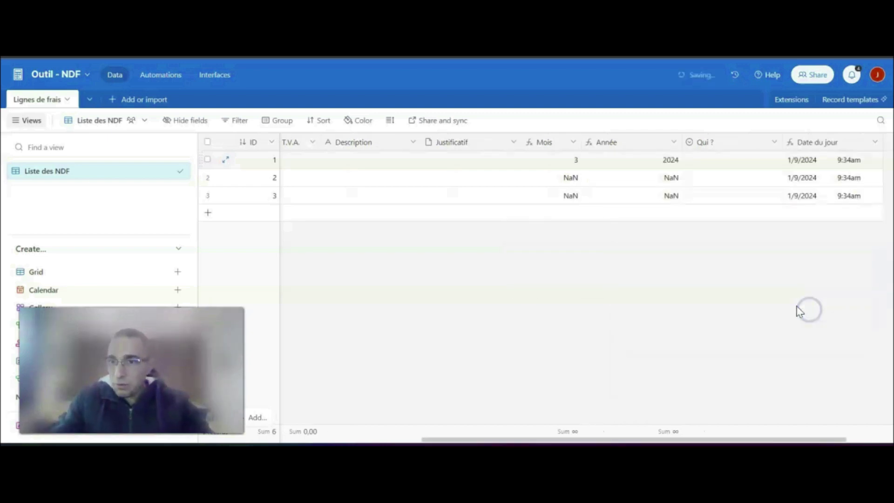
- Narrow the "Type de frais" column and widen the date and total amount columns until their full names fit
{"action": "left_click_drag", "start_coordinate": [658, 440], "coordinate": [314, 439]}
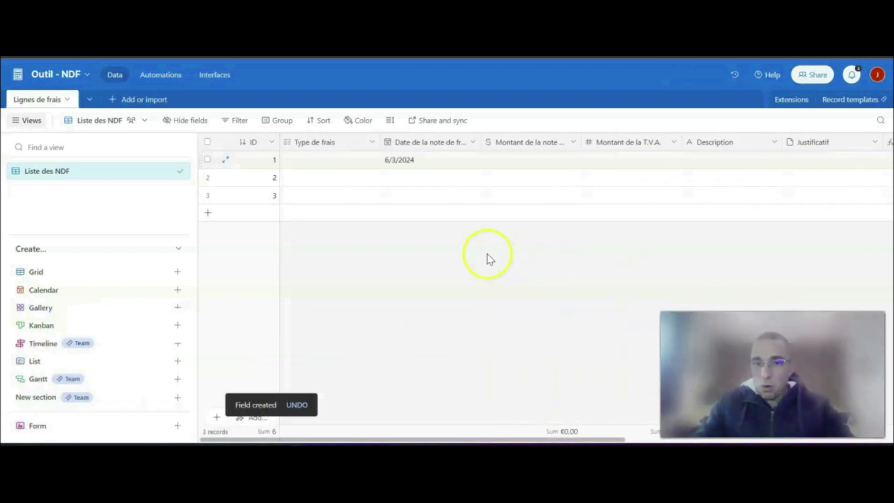
{"action": "left_click_drag", "start_coordinate": [376, 143], "coordinate": [353, 142]}
{"action": "mouse_move", "coordinate": [457, 143]}
{"action": "left_mouse_down"}
{"action": "mouse_move", "coordinate": [497, 135]}
{"action": "mouse_move", "coordinate": [467, 139]}
{"action": "left_mouse_up"}
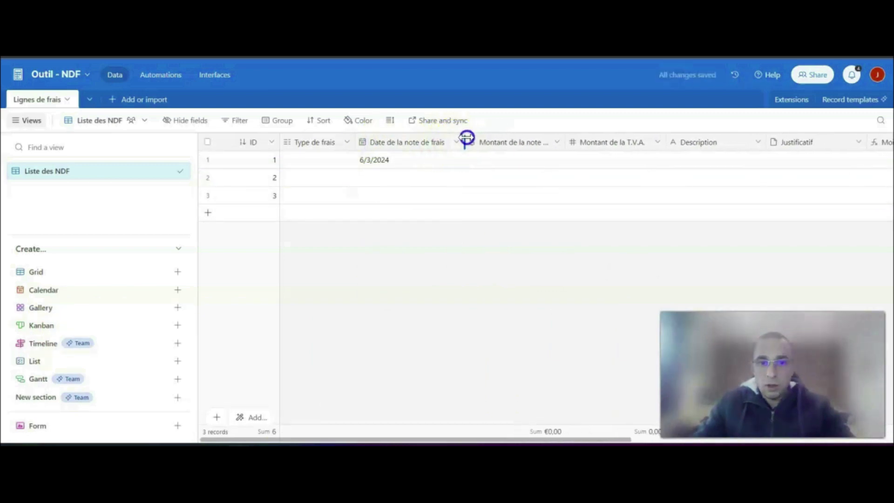
{"action": "left_click_drag", "start_coordinate": [567, 147], "coordinate": [603, 150]}
{"action": "left_click", "coordinate": [701, 144]}
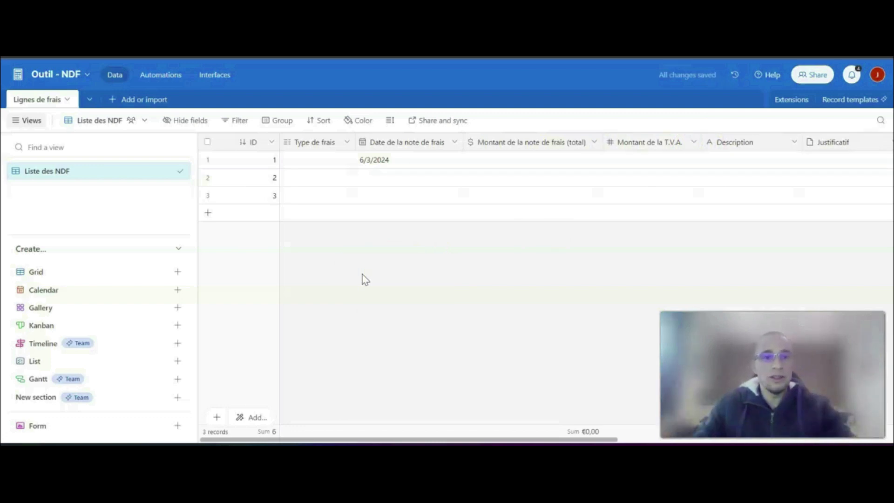
- Create a collaborative form view named "Formulaire de saisie des NDF" with the classic form builder
{"action": "left_click", "coordinate": [178, 426]}
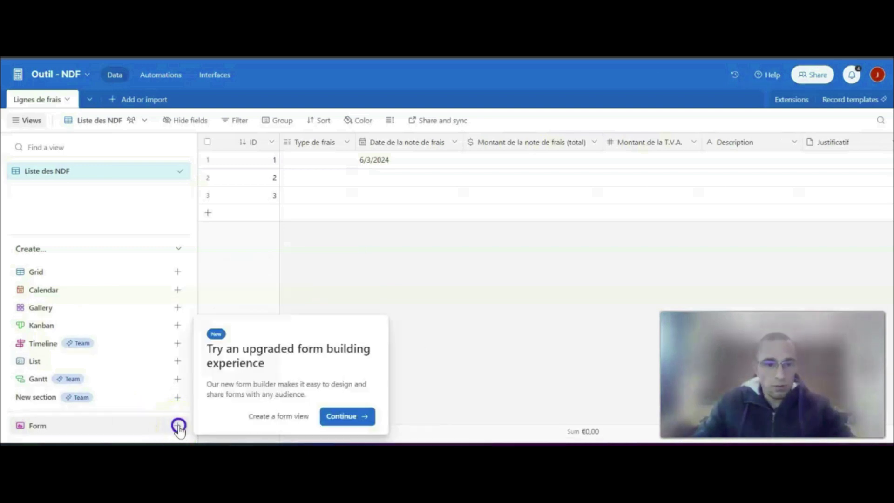
{"action": "left_click", "coordinate": [272, 419]}
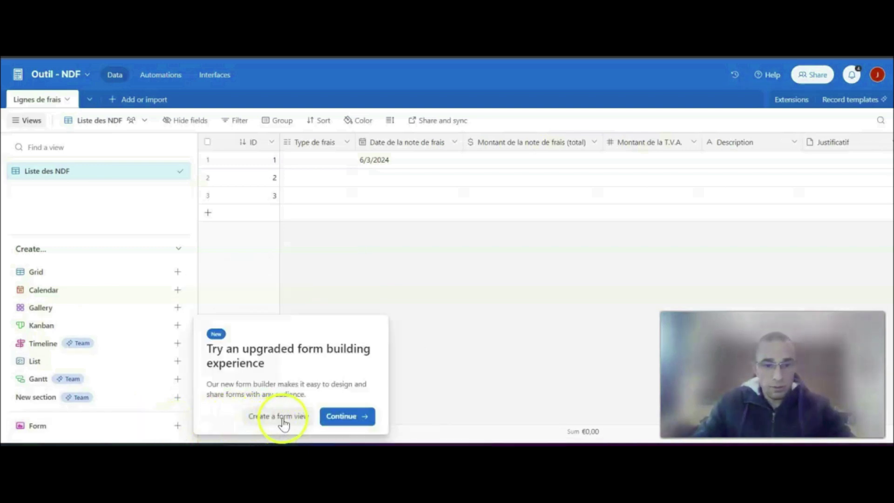
{"action": "left_click", "coordinate": [278, 419]}
{"action": "left_click", "coordinate": [251, 329]}
{"action": "type", "text": "ulaire de saisie des NDF"}
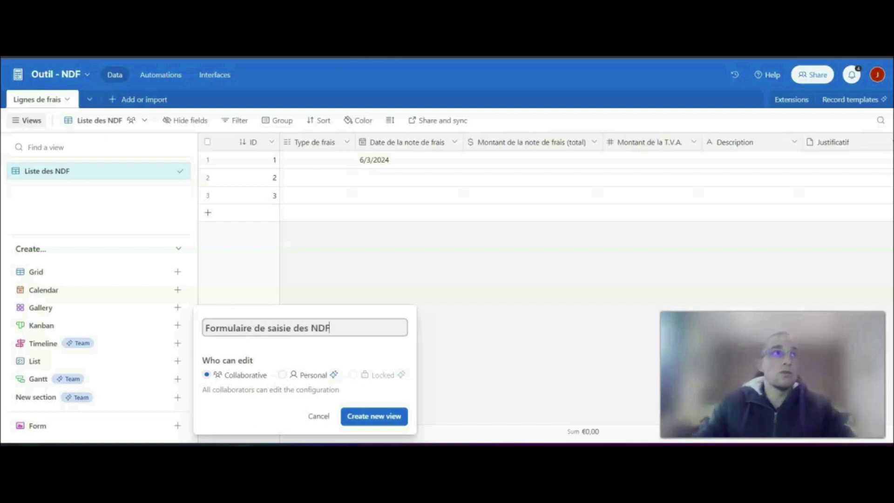
{"action": "key", "text": "Return"}
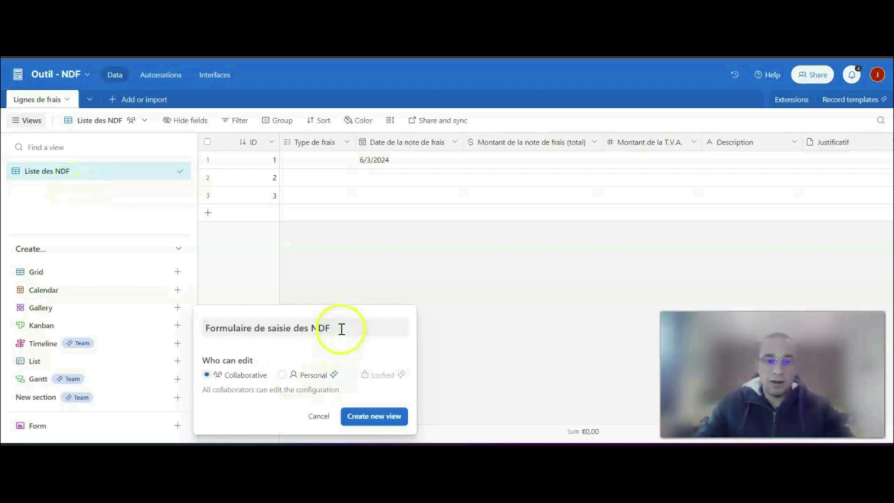
{"action": "triple_click", "coordinate": [242, 322]}
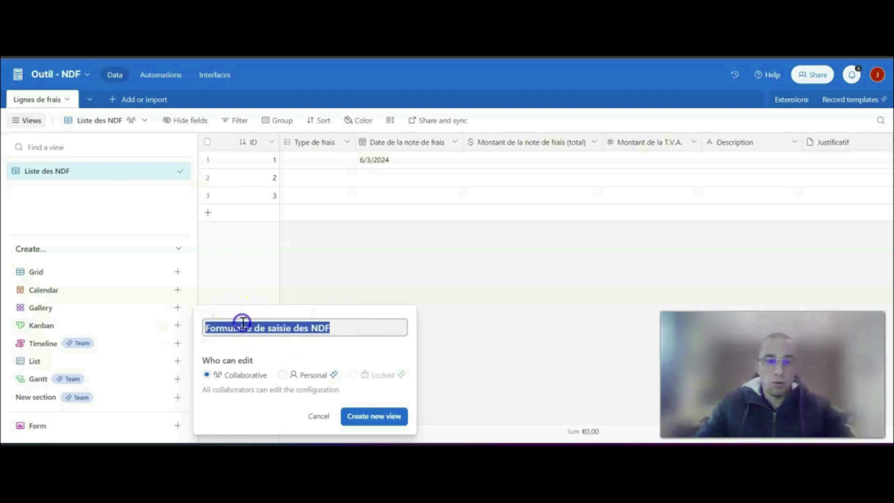
{"action": "left_click", "coordinate": [337, 325]}
{"action": "left_click", "coordinate": [376, 417]}
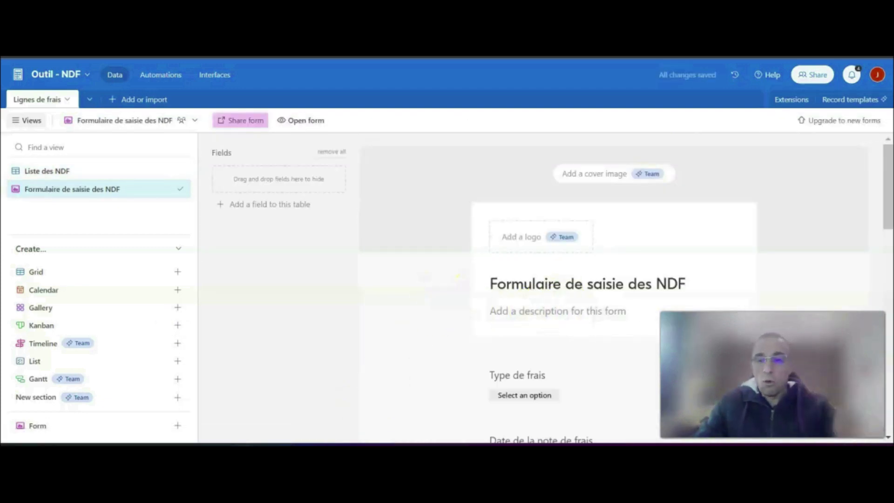
- Look over the new form's fields, switch to the "Liste des NDF" view and return to the form
{"action": "scroll", "coordinate": [776, 259], "scroll_direction": "down", "scroll_amount": 5}
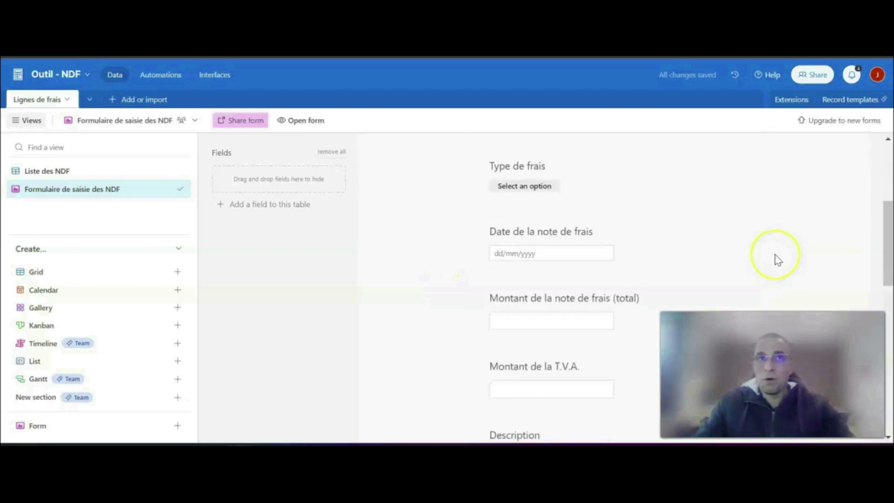
{"action": "scroll", "coordinate": [775, 260], "scroll_direction": "up", "scroll_amount": 3}
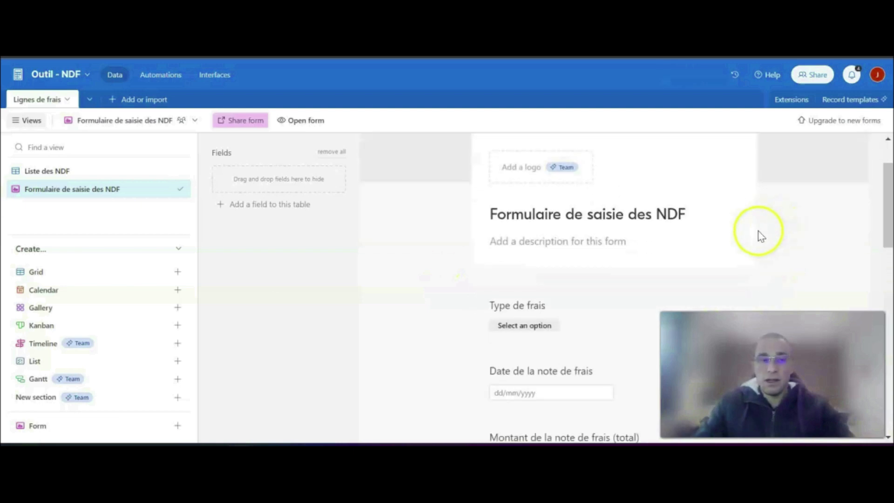
{"action": "left_click", "coordinate": [67, 174]}
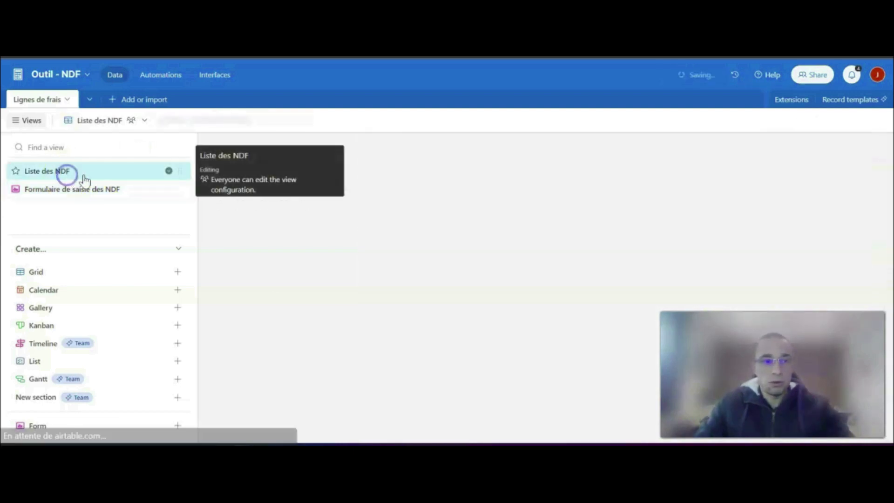
{"action": "left_click", "coordinate": [98, 190]}
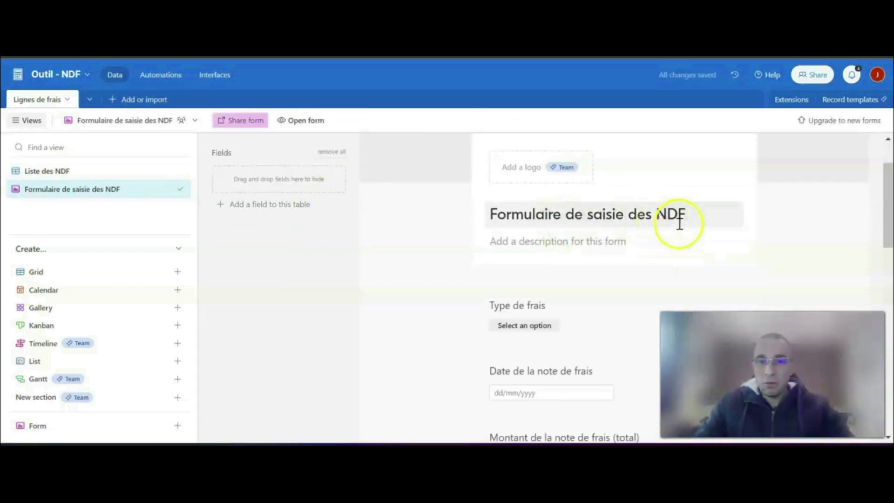
- Retitle the form "Notes de frais" and give it the description "Module de création des N.D.F."
{"action": "left_click", "coordinate": [613, 214]}
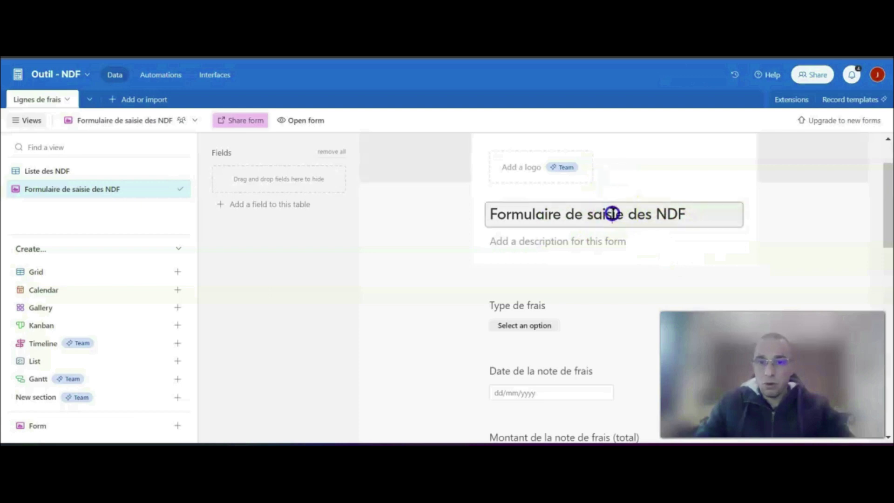
{"action": "triple_click", "coordinate": [602, 215]}
{"action": "type", "text": "N"}
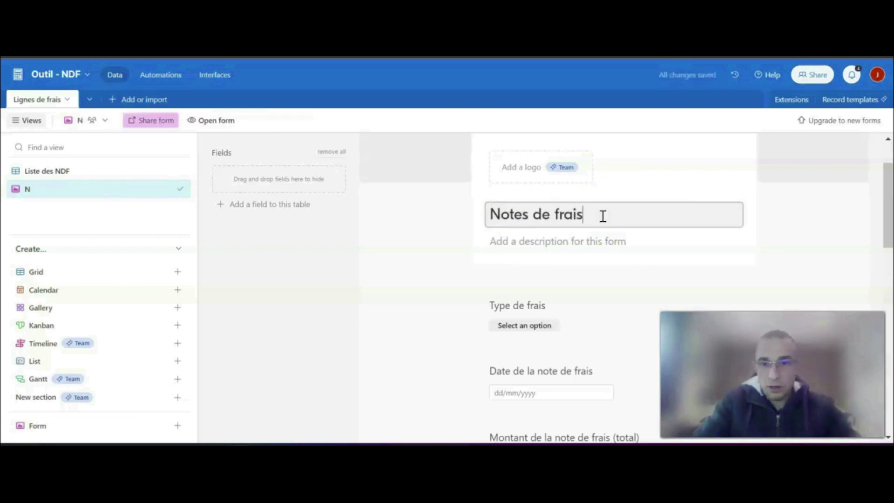
{"action": "type", "text": "otes de frais"}
{"action": "left_click", "coordinate": [585, 244]}
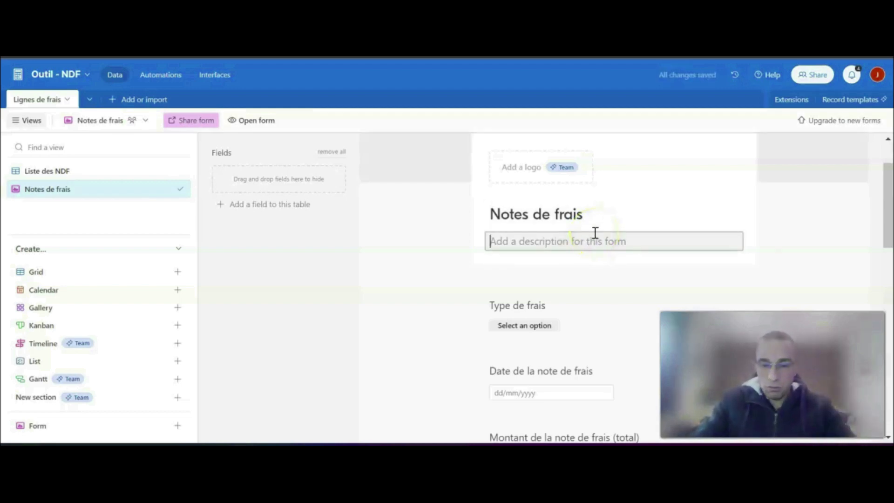
{"action": "type", "text": "Module de création des N.D.F."}
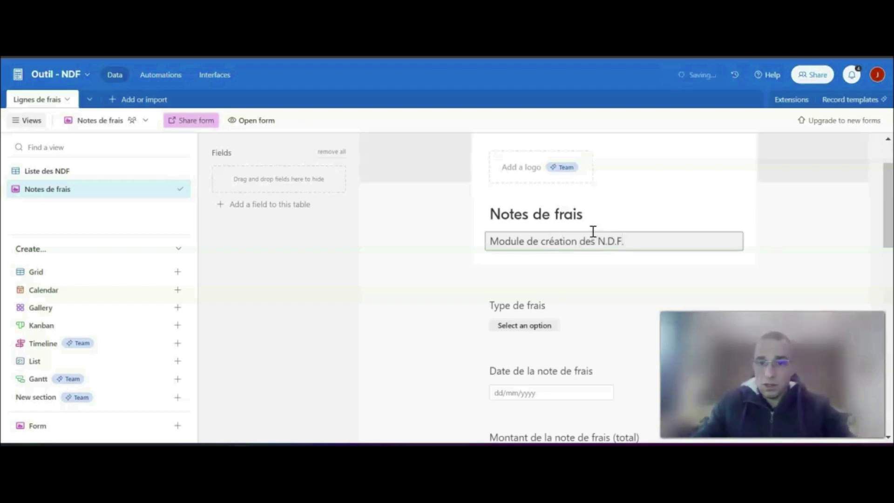
{"action": "left_click", "coordinate": [403, 282]}
- Review the form's questions from "Type de frais" down to "Qui ?" and the submission options
{"action": "scroll", "coordinate": [453, 275], "scroll_direction": "down", "scroll_amount": 2}
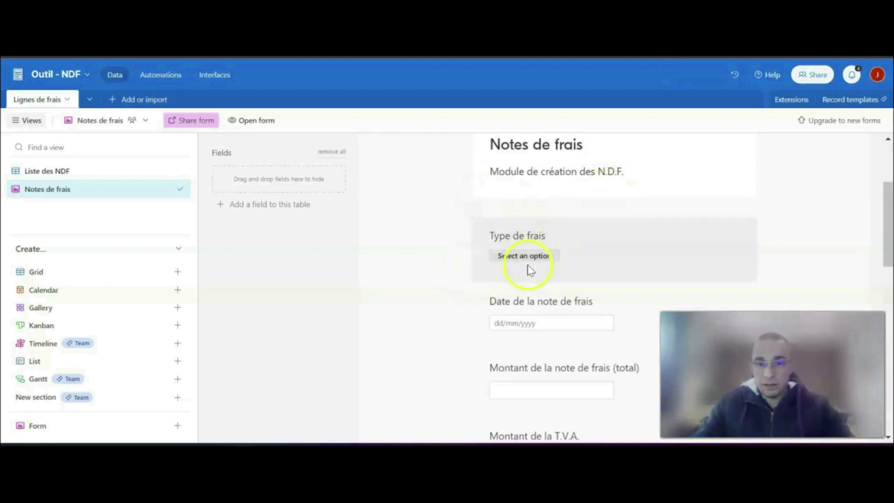
{"action": "scroll", "coordinate": [528, 270], "scroll_direction": "down", "scroll_amount": 9}
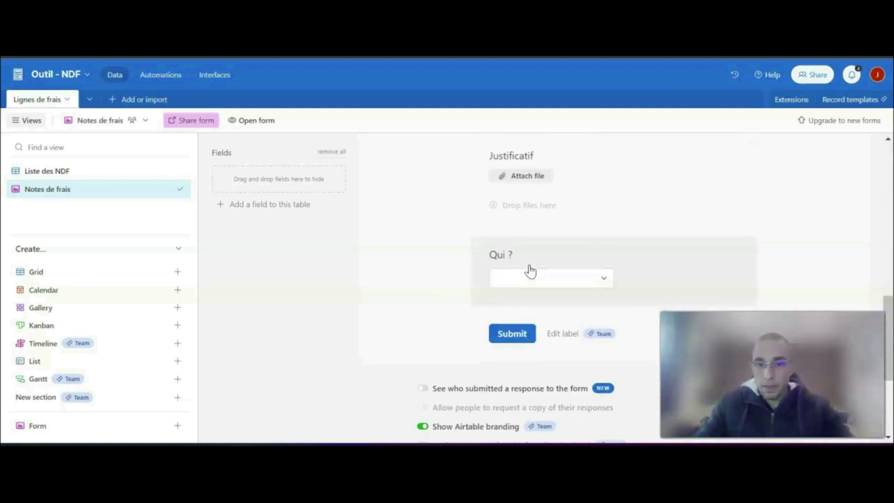
{"action": "scroll", "coordinate": [609, 223], "scroll_direction": "up", "scroll_amount": 2}
{"action": "scroll", "coordinate": [605, 243], "scroll_direction": "up", "scroll_amount": 2}
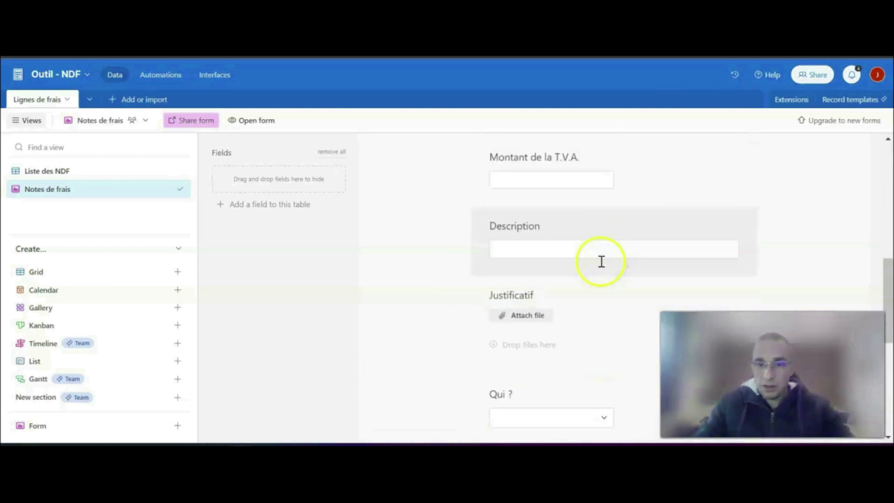
- Move the "Justificatif" question up so it is the first question of the form
{"action": "left_click", "coordinate": [576, 308]}
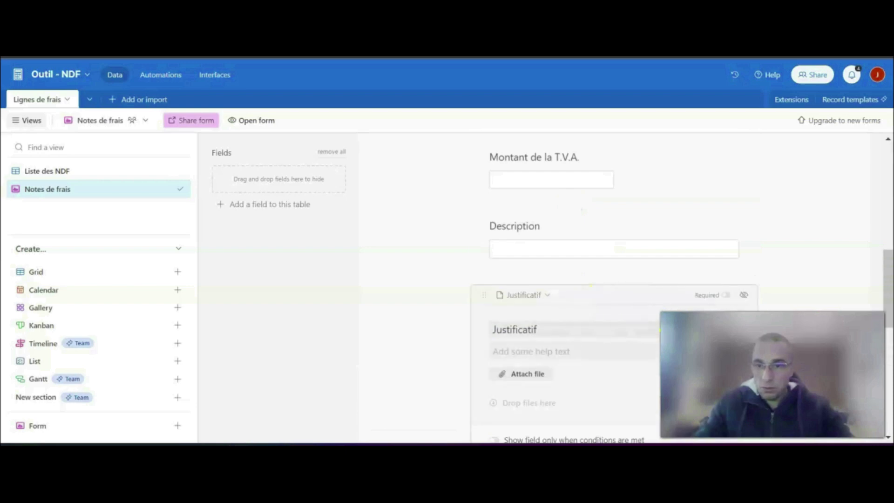
{"action": "left_click_drag", "start_coordinate": [650, 305], "coordinate": [640, 188]}
{"action": "left_click_drag", "start_coordinate": [654, 125], "coordinate": [625, 373]}
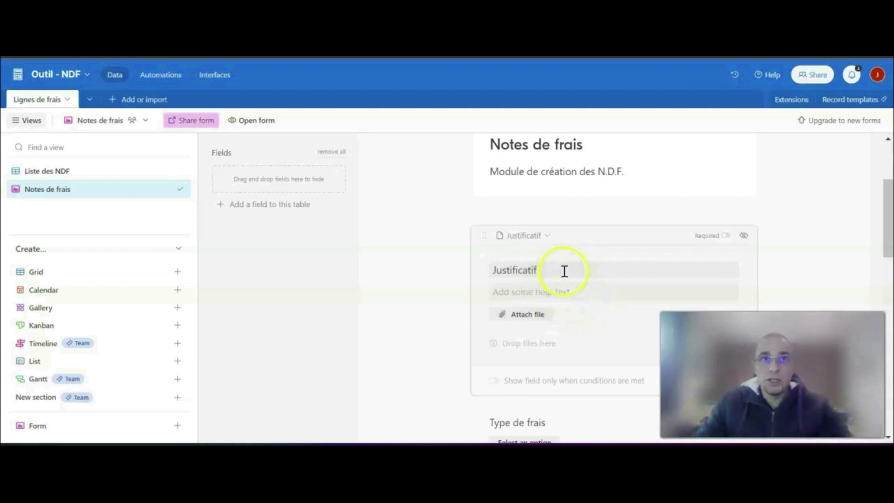
- Retitle the "Justificatif" question "Charger ou déposer votre reçu ici"
{"action": "left_click_drag", "start_coordinate": [563, 271], "coordinate": [449, 273]}
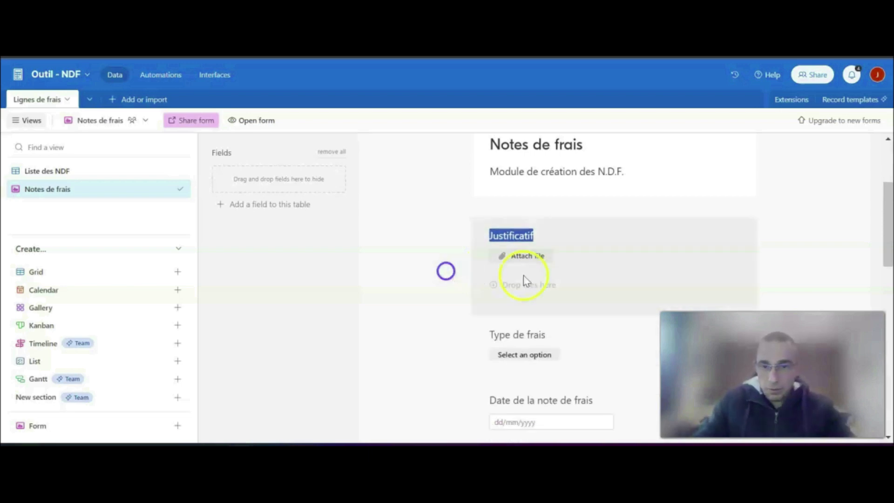
{"action": "left_click", "coordinate": [565, 249]}
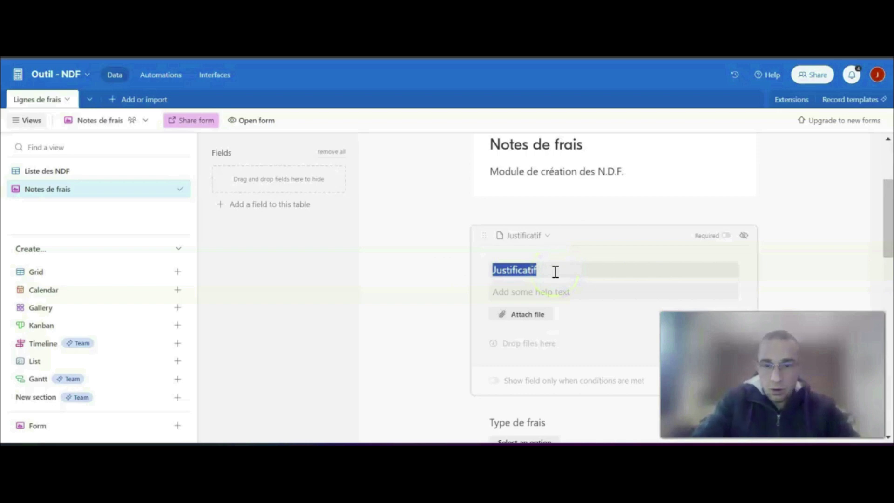
{"action": "left_click", "coordinate": [580, 267]}
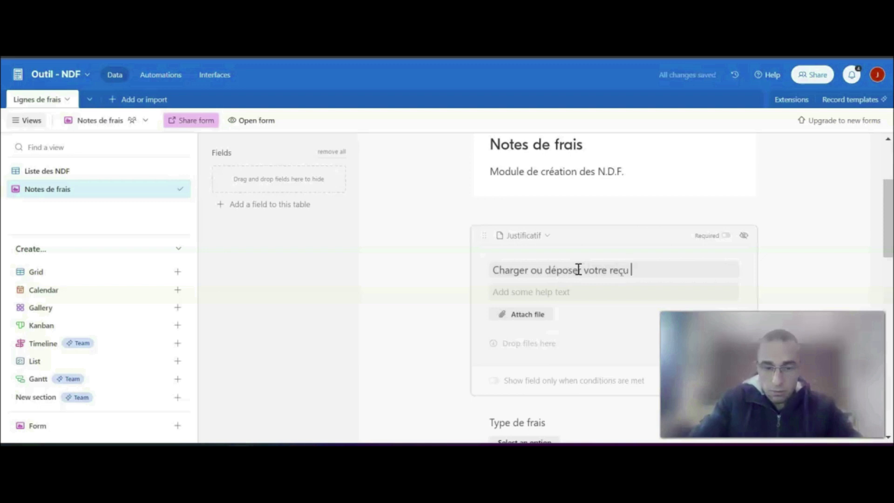
{"action": "left_click", "coordinate": [406, 281]}
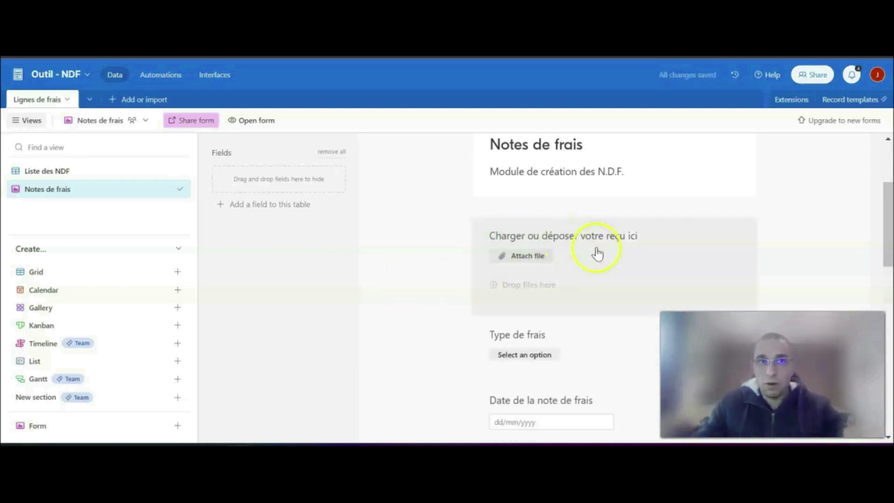
- Examine the settings of the "Type de frais" question and look over the "Date de la note de frais" question
{"action": "scroll", "coordinate": [595, 252], "scroll_direction": "down", "scroll_amount": 2}
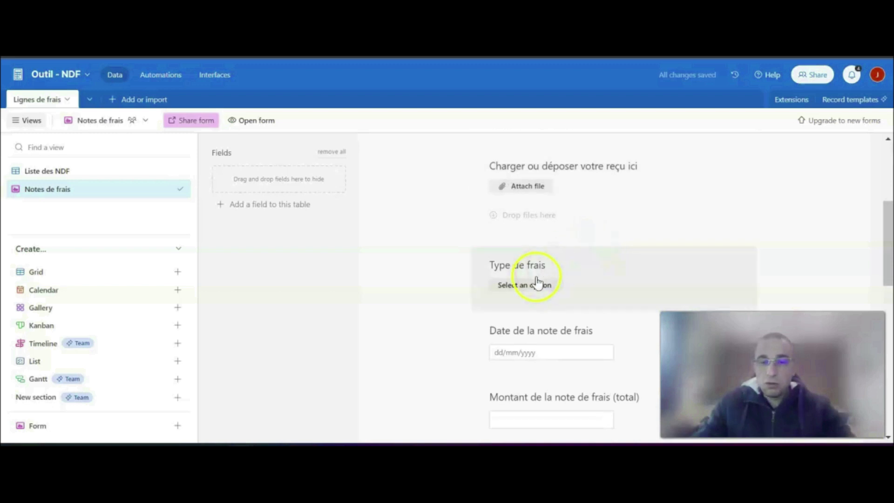
{"action": "left_click", "coordinate": [535, 284]}
{"action": "scroll", "coordinate": [522, 384], "scroll_direction": "down", "scroll_amount": 3}
{"action": "scroll", "coordinate": [521, 384], "scroll_direction": "up", "scroll_amount": 1}
{"action": "left_click", "coordinate": [433, 272]}
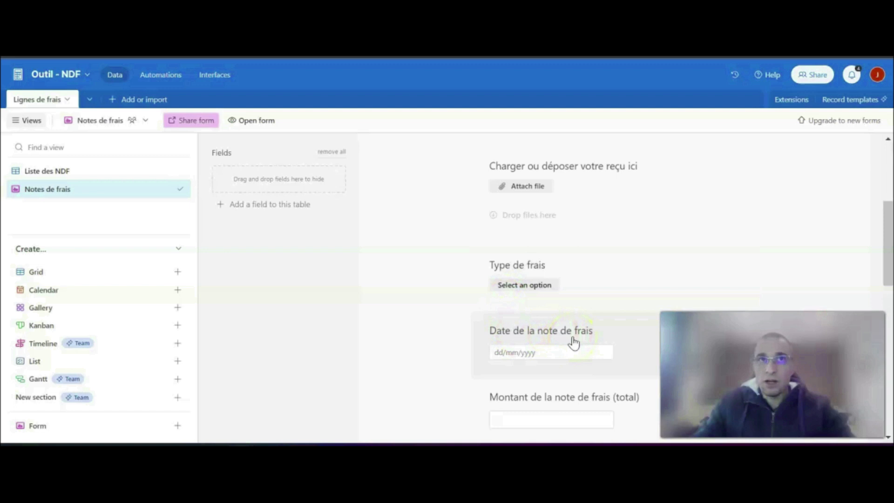
{"action": "scroll", "coordinate": [573, 345], "scroll_direction": "down", "scroll_amount": 2}
{"action": "left_click", "coordinate": [531, 288]}
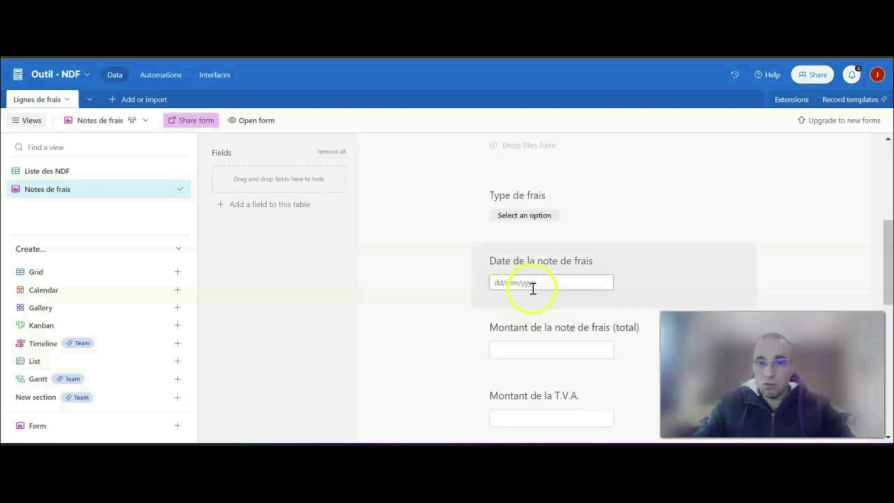
{"action": "scroll", "coordinate": [532, 289], "scroll_direction": "down", "scroll_amount": 2}
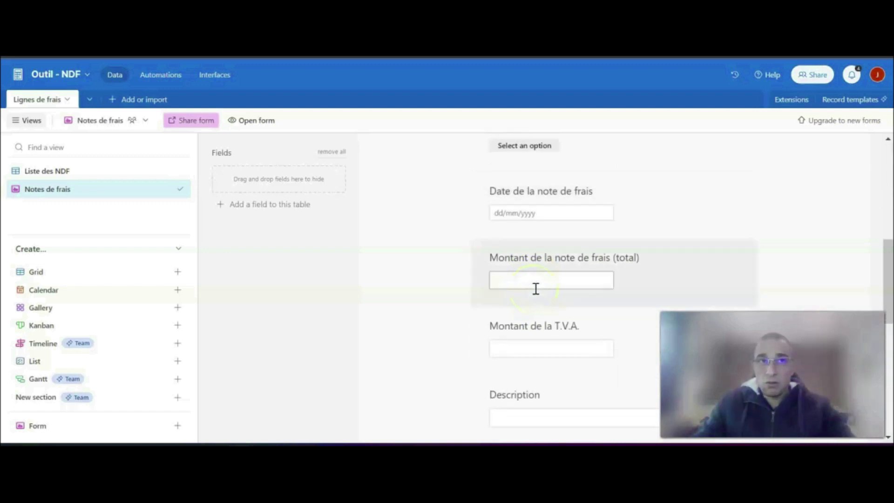
- Shorten the total amount question's title to "Montant de la note de frais", removing the bracketed "(total)"
{"action": "left_click", "coordinate": [555, 261]}
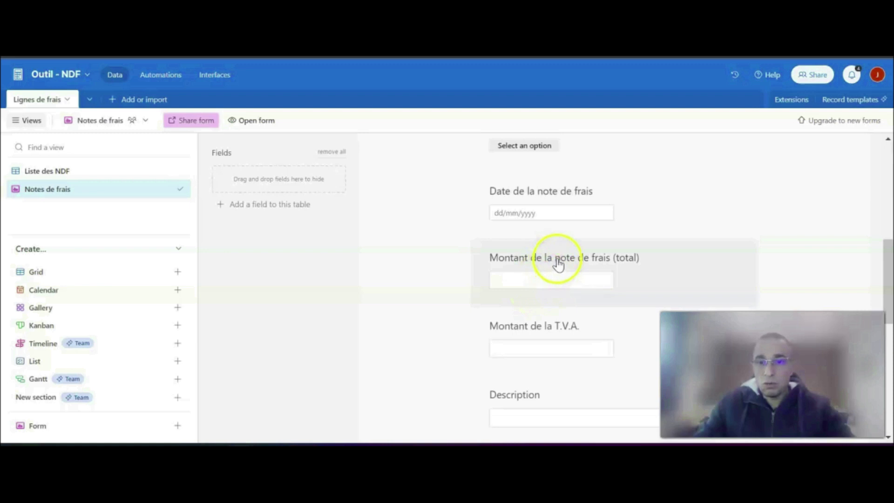
{"action": "left_click", "coordinate": [558, 261]}
{"action": "left_click", "coordinate": [564, 294]}
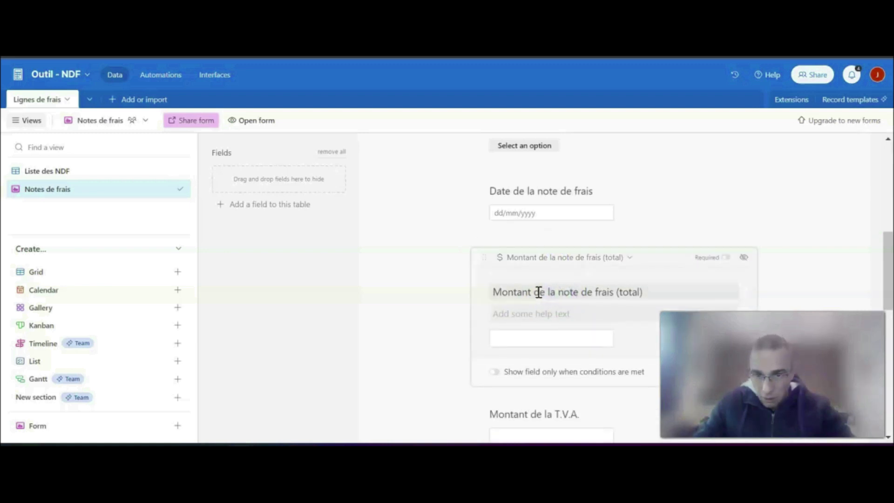
{"action": "left_click_drag", "start_coordinate": [536, 292], "coordinate": [659, 291]}
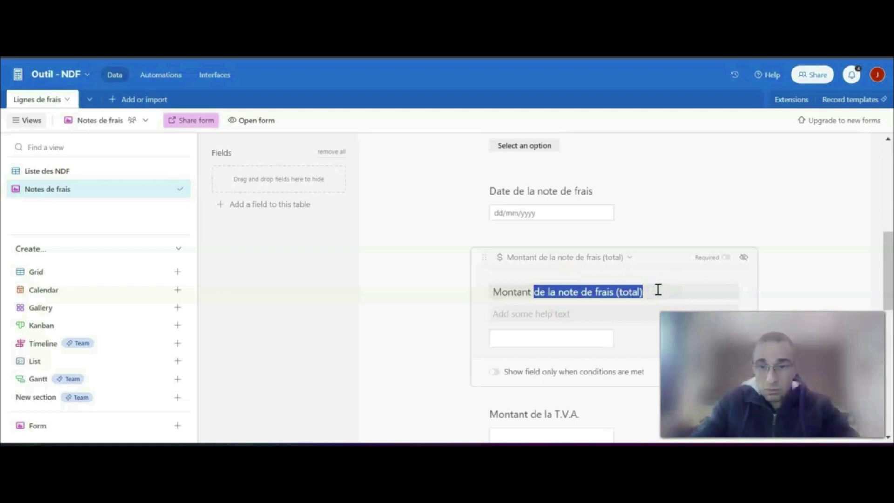
{"action": "left_click", "coordinate": [652, 289]}
{"action": "key", "text": "BackSpace"}
{"action": "key", "text": "BackSpace"}
{"action": "key", "text": "BackSpace"}
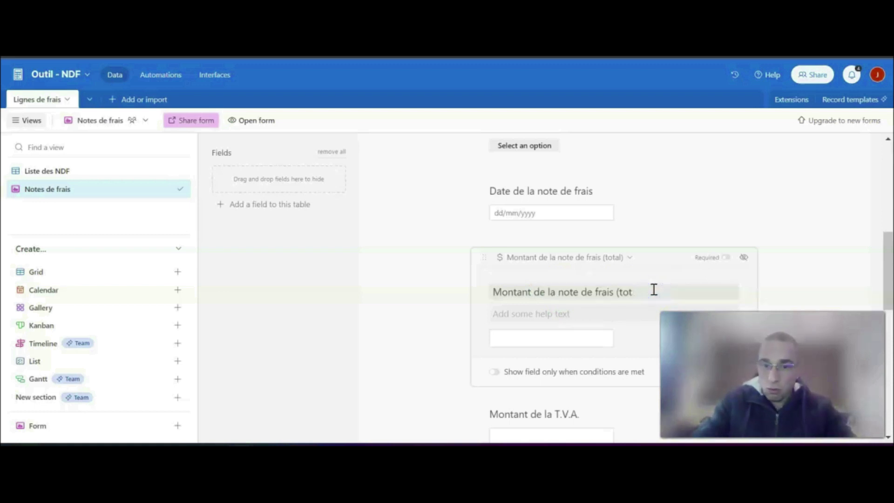
{"action": "left_click", "coordinate": [418, 279]}
- Add the help text "Exemple : 5.45 (ne pas mettre de virgule)" to the "Montant de la T.V.A." question
{"action": "scroll", "coordinate": [423, 280], "scroll_direction": "down", "scroll_amount": 1}
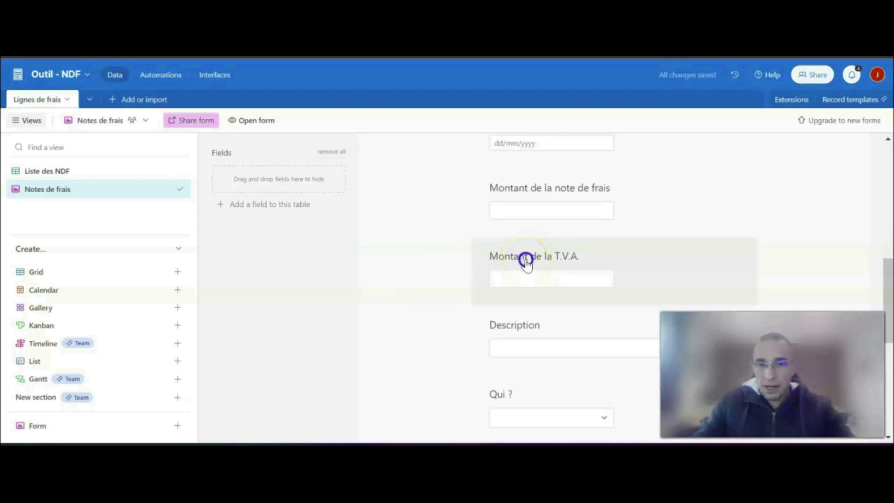
{"action": "left_click", "coordinate": [526, 259]}
{"action": "left_click", "coordinate": [544, 312]}
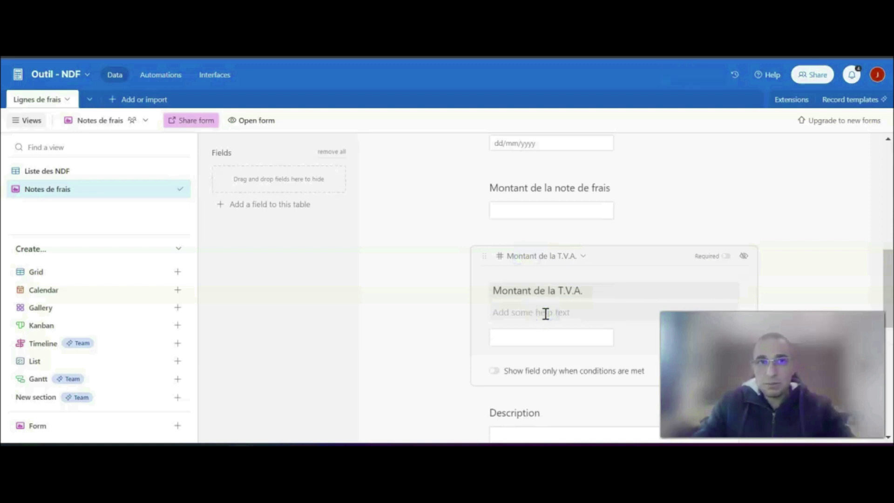
{"action": "type", "text": "E"}
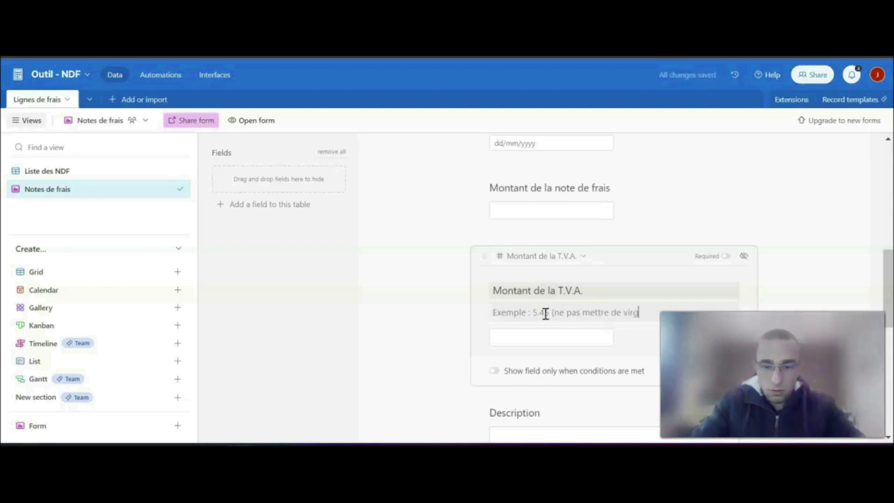
{"action": "left_click", "coordinate": [382, 312]}
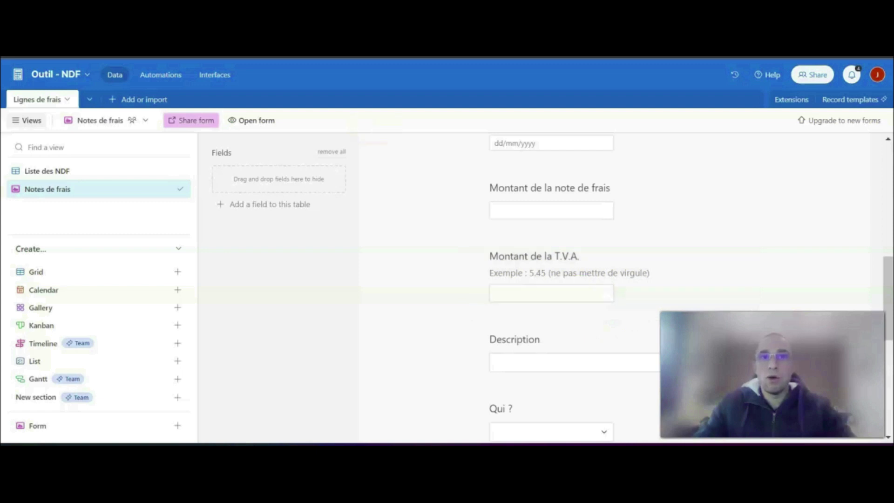
- Review the help text under "Montant de la T.V.A." and the people offered as choices in "Qui ?"
{"action": "left_click", "coordinate": [622, 270]}
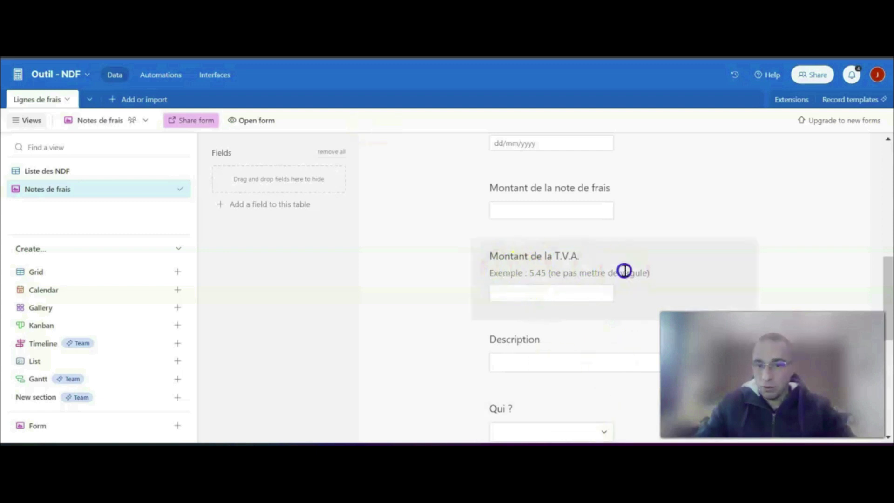
{"action": "left_click_drag", "start_coordinate": [518, 307], "coordinate": [433, 298]}
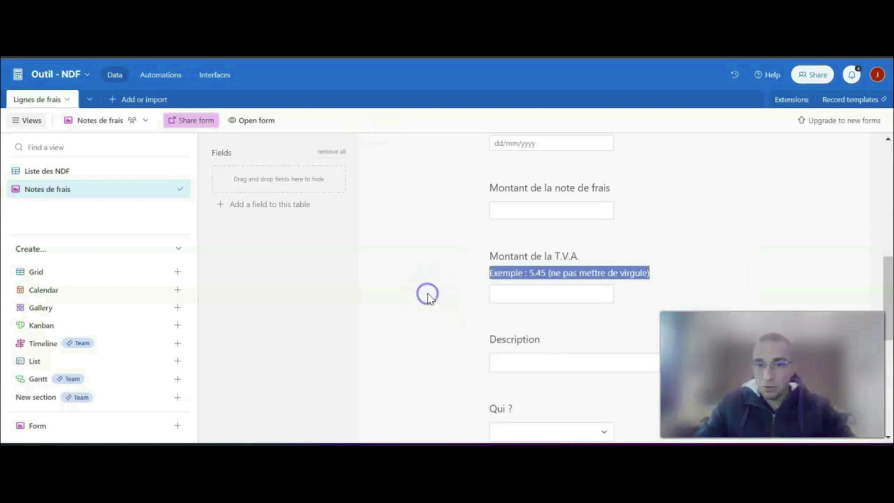
{"action": "scroll", "coordinate": [550, 233], "scroll_direction": "down", "scroll_amount": 2}
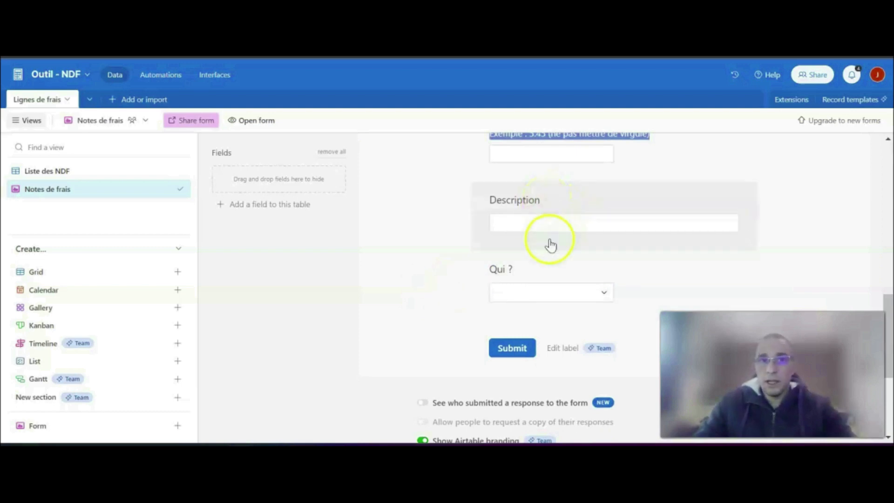
{"action": "left_click", "coordinate": [605, 294]}
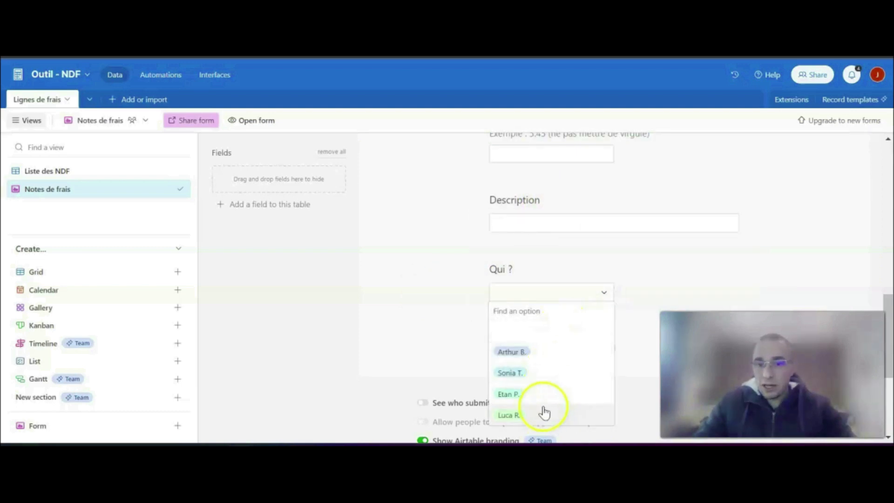
{"action": "left_click", "coordinate": [408, 281]}
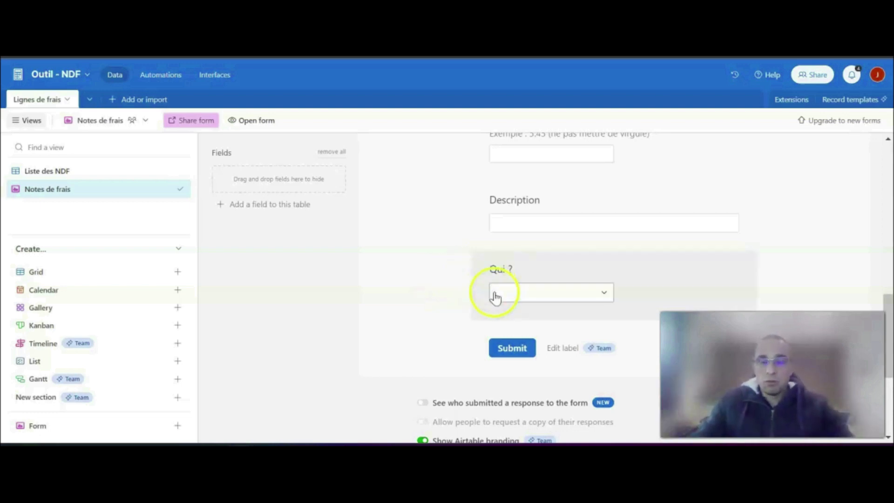
- Make the receipt upload question "Charger ou déposer votre reçu ici" required
{"action": "scroll", "coordinate": [418, 318], "scroll_direction": "up", "scroll_amount": 1}
{"action": "scroll", "coordinate": [418, 318], "scroll_direction": "up", "scroll_amount": 10}
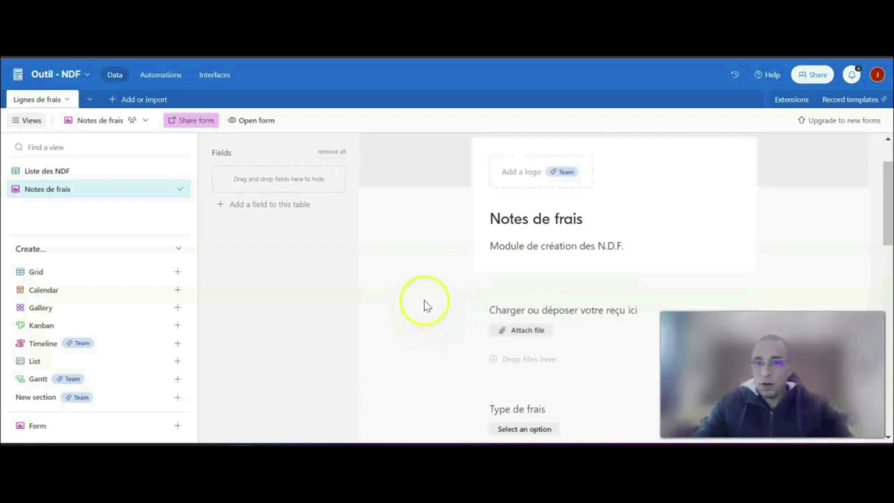
{"action": "scroll", "coordinate": [423, 295], "scroll_direction": "down", "scroll_amount": 3}
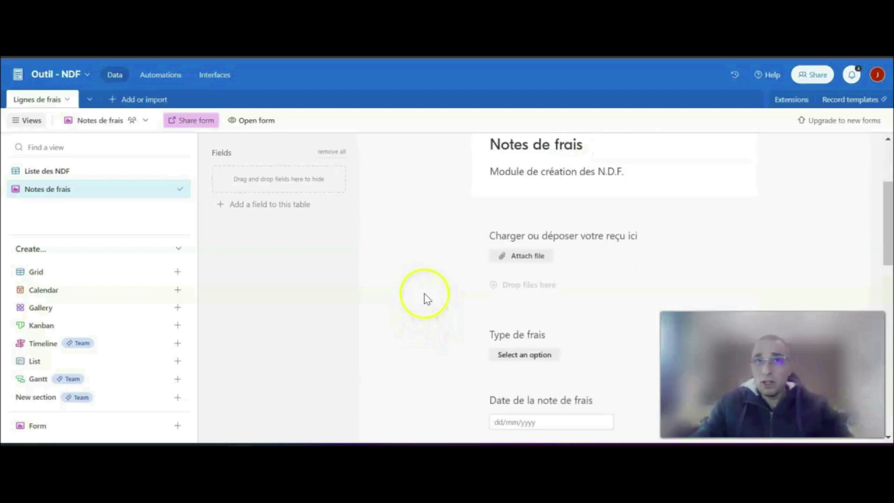
{"action": "left_click", "coordinate": [650, 241]}
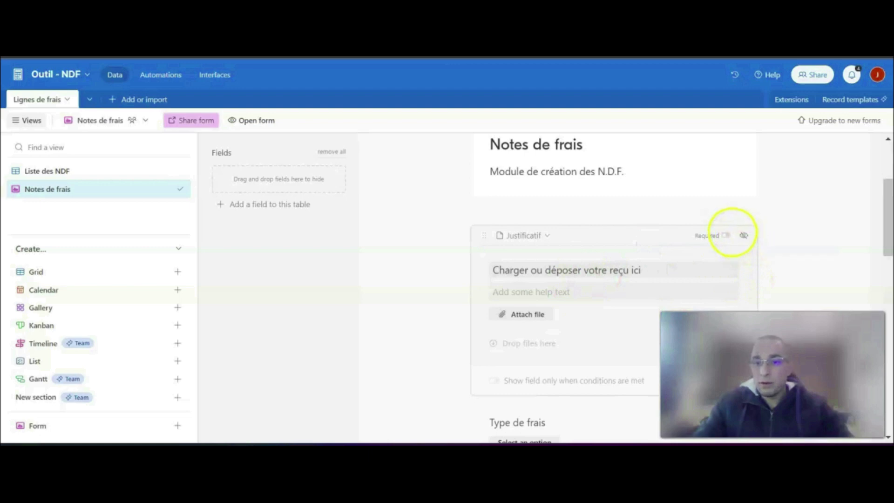
{"action": "left_click", "coordinate": [725, 237]}
{"action": "left_click", "coordinate": [810, 235]}
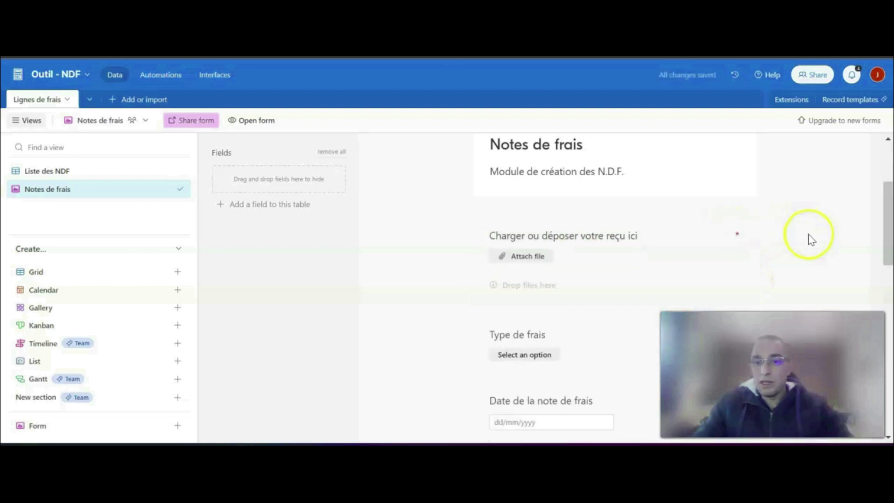
- Make the "Type de frais" question required
{"action": "scroll", "coordinate": [809, 235], "scroll_direction": "down", "scroll_amount": 3}
{"action": "left_click", "coordinate": [688, 195]}
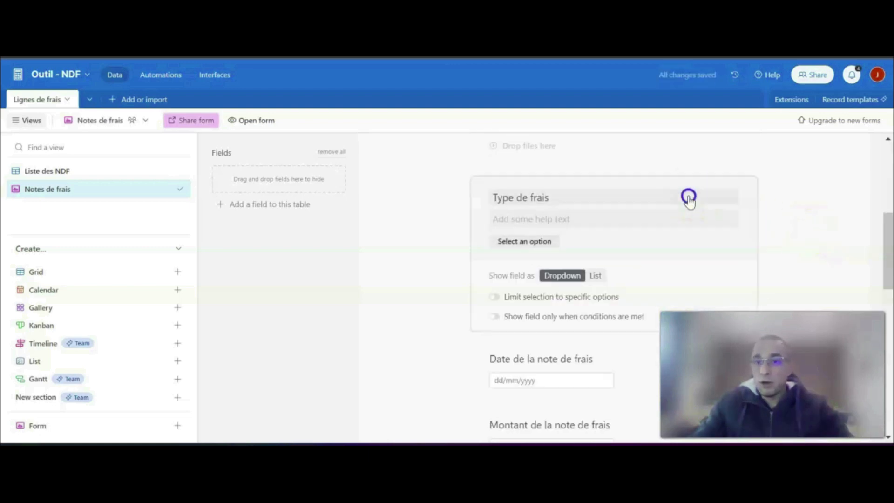
{"action": "left_click", "coordinate": [726, 199]}
{"action": "left_click", "coordinate": [805, 202]}
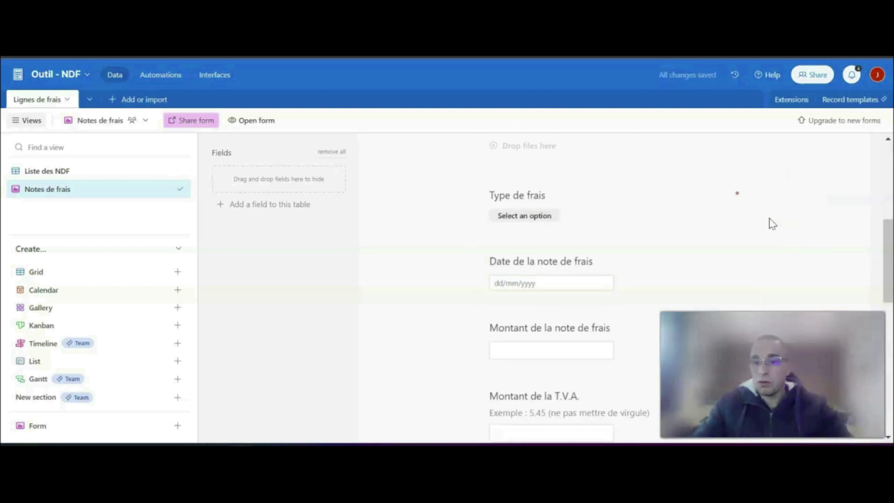
- Make the "Date de la note de frais" question required
{"action": "scroll", "coordinate": [768, 214], "scroll_direction": "down", "scroll_amount": 1}
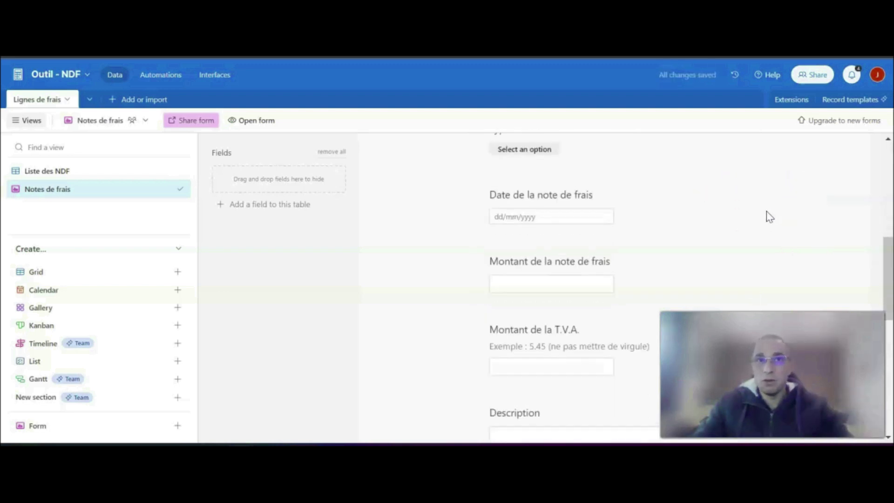
{"action": "scroll", "coordinate": [745, 217], "scroll_direction": "down", "scroll_amount": 1}
{"action": "left_click", "coordinate": [660, 197]}
{"action": "left_click", "coordinate": [727, 200]}
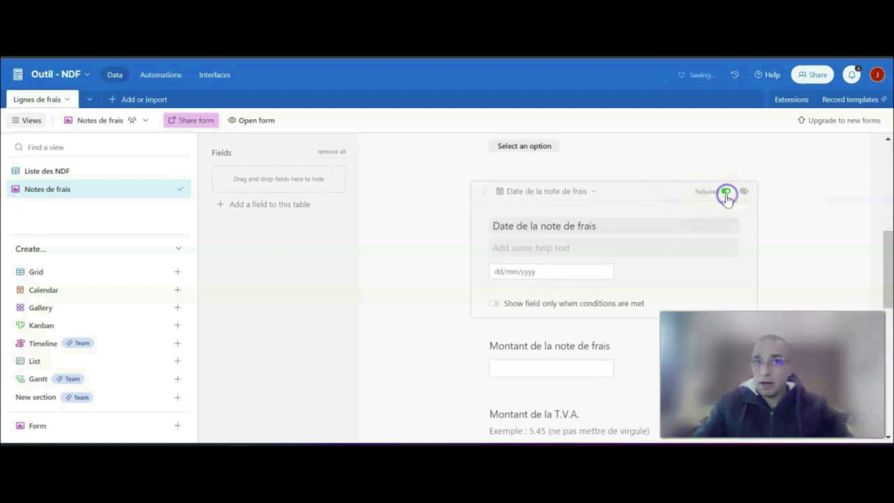
{"action": "left_click", "coordinate": [808, 202]}
- Make the "Montant de la note de frais" question required
{"action": "scroll", "coordinate": [808, 202], "scroll_direction": "down", "scroll_amount": 2}
{"action": "scroll", "coordinate": [688, 186], "scroll_direction": "up", "scroll_amount": 1}
{"action": "left_click", "coordinate": [686, 187]}
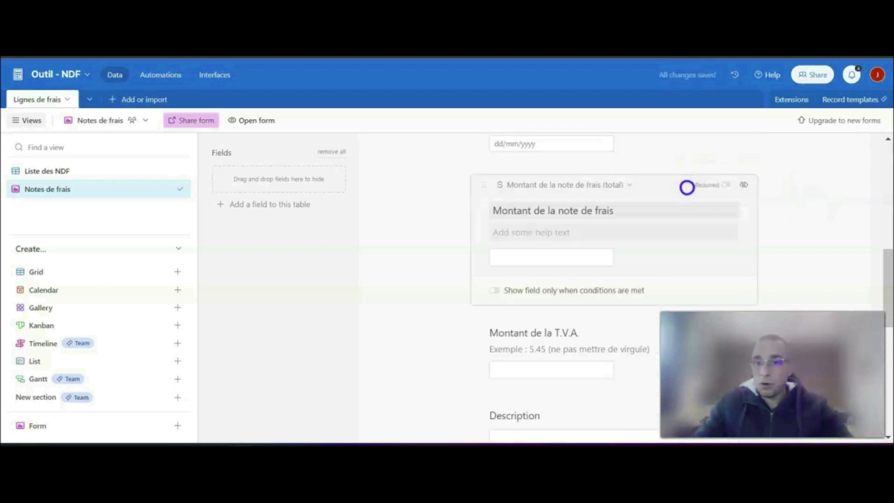
{"action": "left_click", "coordinate": [728, 189]}
{"action": "left_click", "coordinate": [798, 194]}
- Make the "Montant de la T.V.A." question required
{"action": "scroll", "coordinate": [801, 195], "scroll_direction": "down", "scroll_amount": 2}
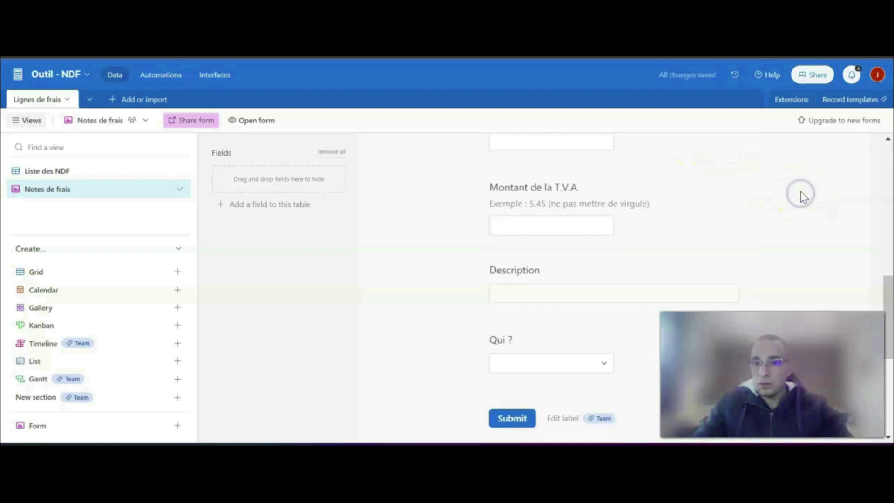
{"action": "left_click", "coordinate": [677, 194]}
{"action": "left_click", "coordinate": [726, 187]}
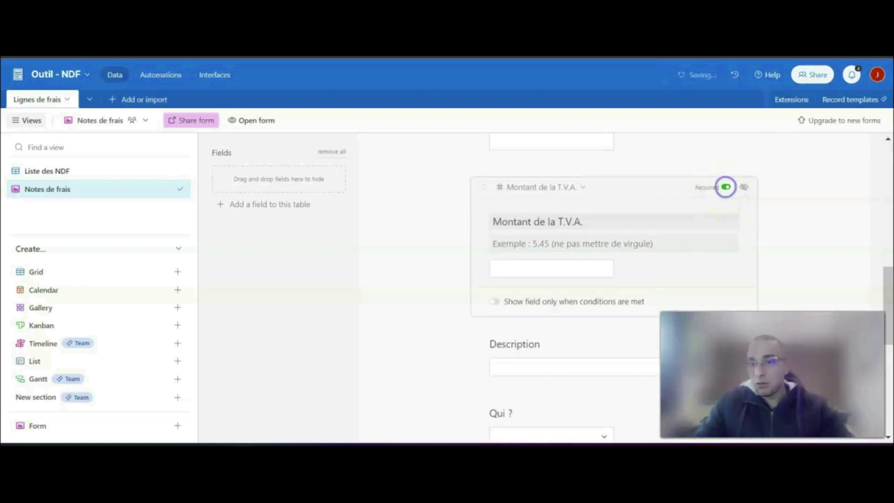
{"action": "left_click", "coordinate": [789, 215]}
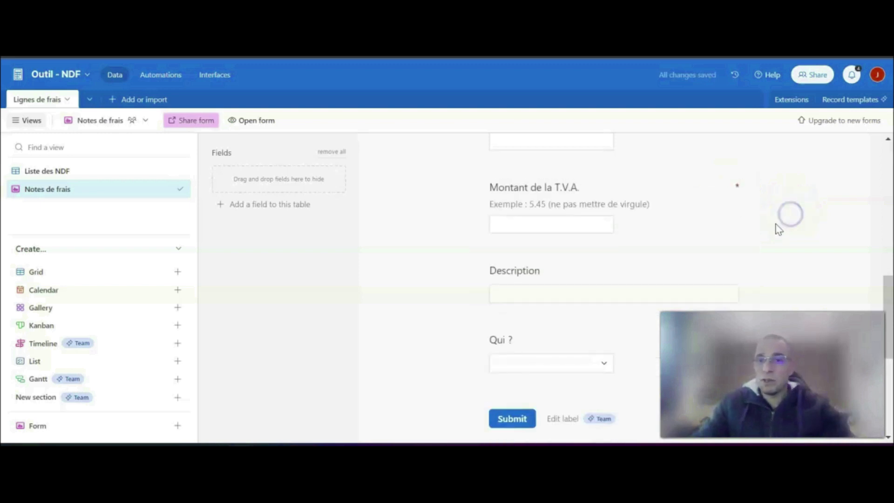
- Make the "Qui ?" question required
{"action": "scroll", "coordinate": [698, 273], "scroll_direction": "down", "scroll_amount": 2}
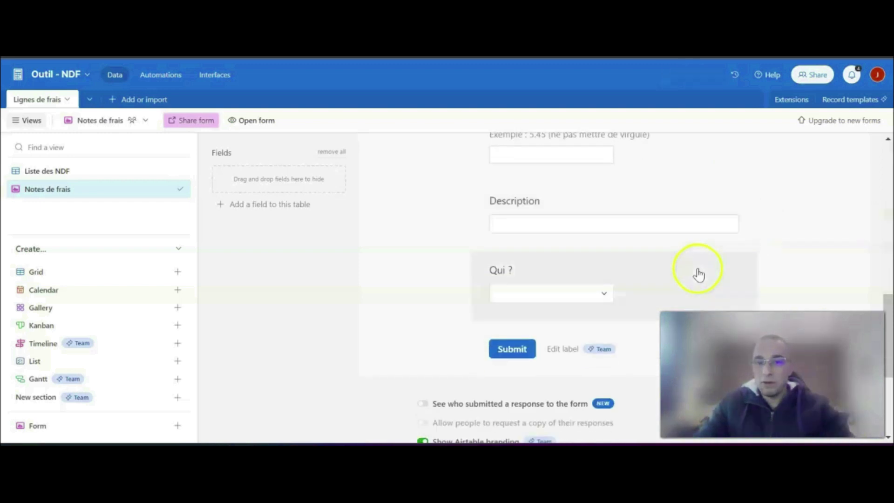
{"action": "left_click", "coordinate": [695, 215]}
{"action": "left_click", "coordinate": [798, 232]}
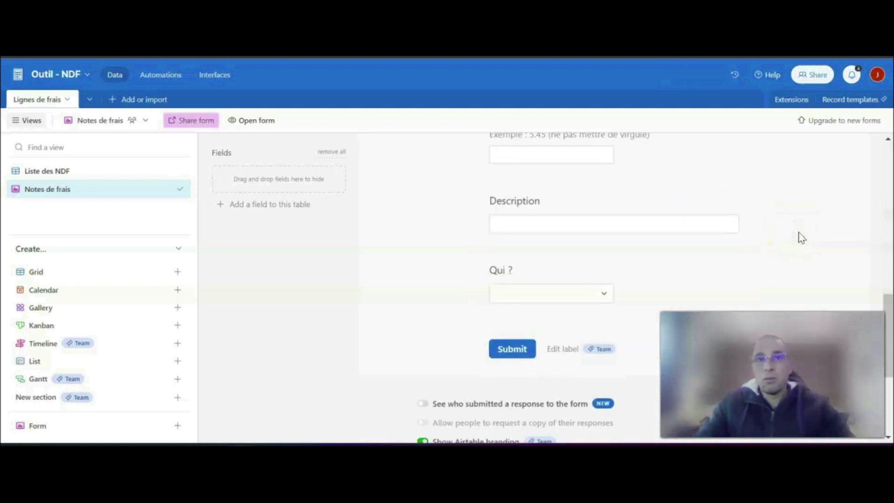
{"action": "left_click", "coordinate": [648, 280]}
{"action": "left_click", "coordinate": [726, 272]}
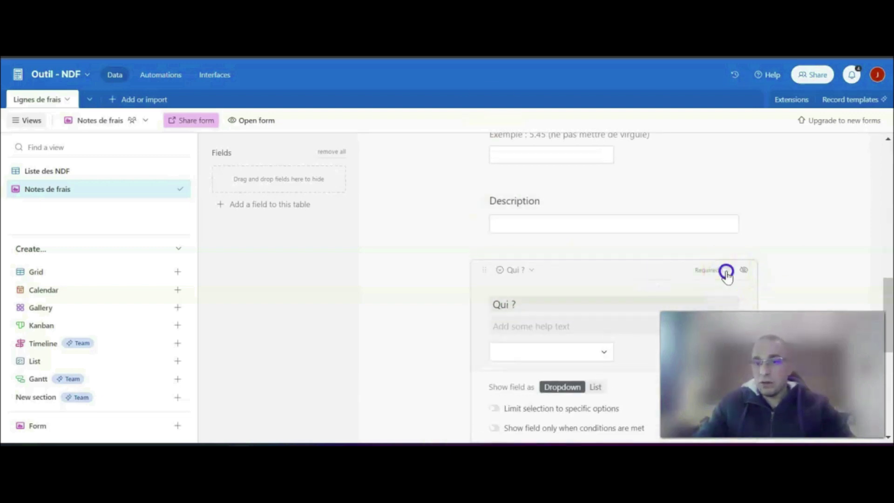
{"action": "left_click", "coordinate": [796, 256]}
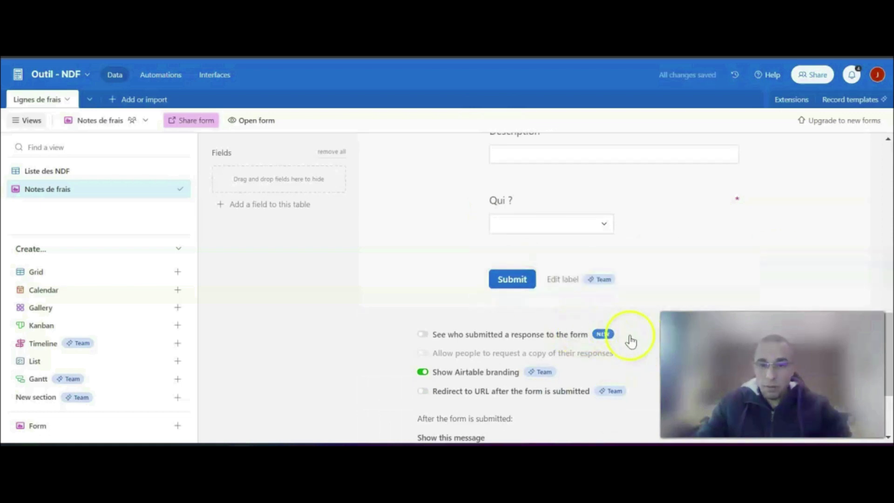
- Try to turn off the Airtable branding on the form, and dismiss the plan upgrade offer
{"action": "scroll", "coordinate": [540, 340], "scroll_direction": "down", "scroll_amount": 2}
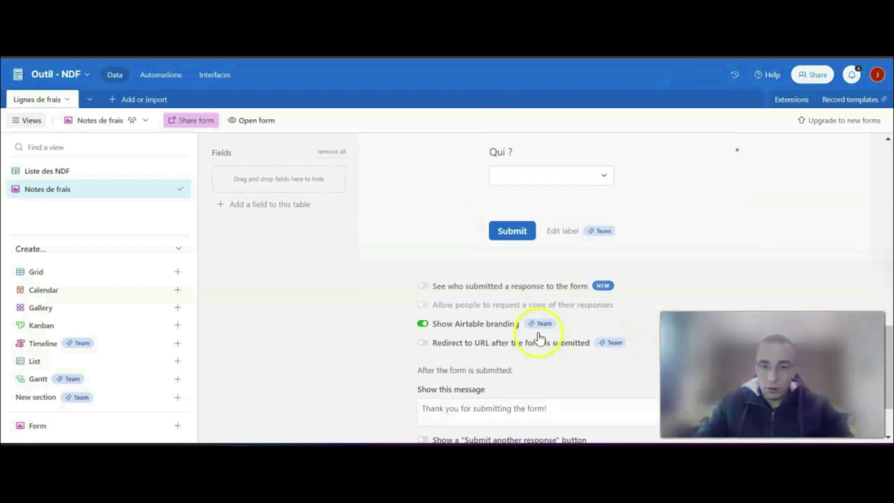
{"action": "left_click", "coordinate": [424, 324]}
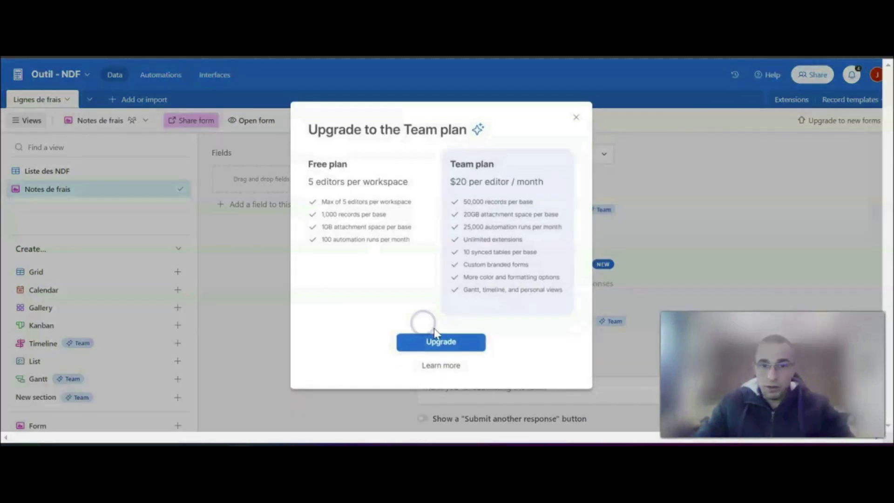
{"action": "left_click", "coordinate": [577, 117]}
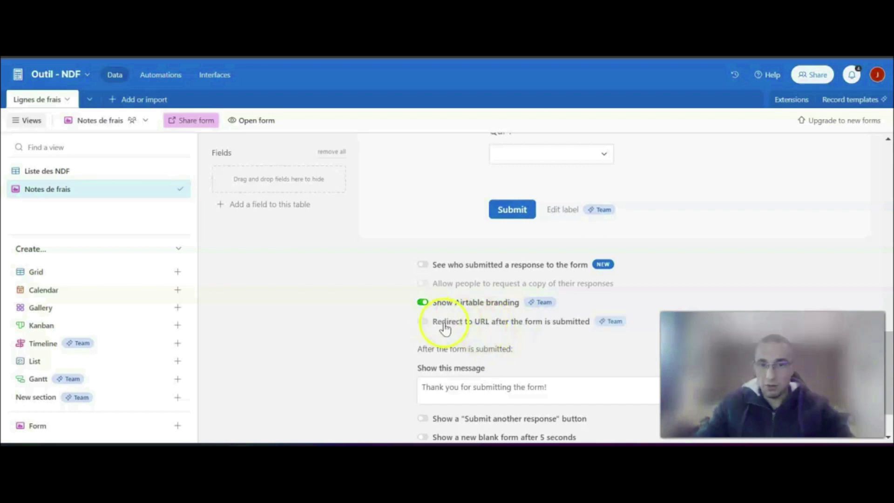
- Replace the message shown after the form is submitted with "Merci de votre saisie !"
{"action": "scroll", "coordinate": [536, 335], "scroll_direction": "down", "scroll_amount": 2}
{"action": "left_click_drag", "start_coordinate": [556, 325], "coordinate": [417, 311]}
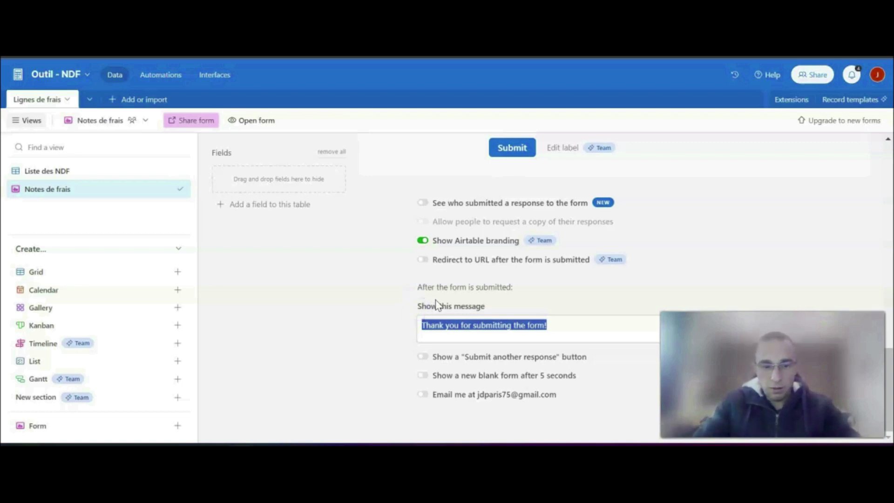
{"action": "type", "text": "Merci de votre saisie !"}
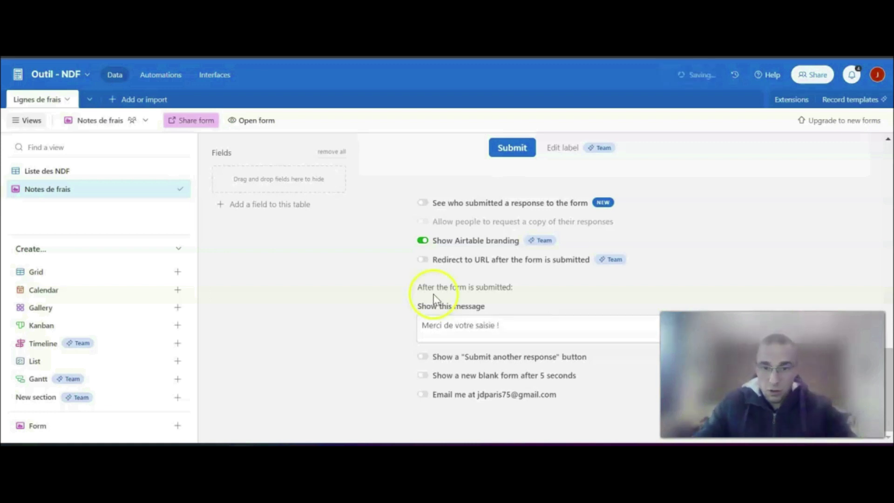
- Enable the "Submit another response" button and the new blank form after 5 seconds for submitted forms
{"action": "left_click", "coordinate": [426, 359]}
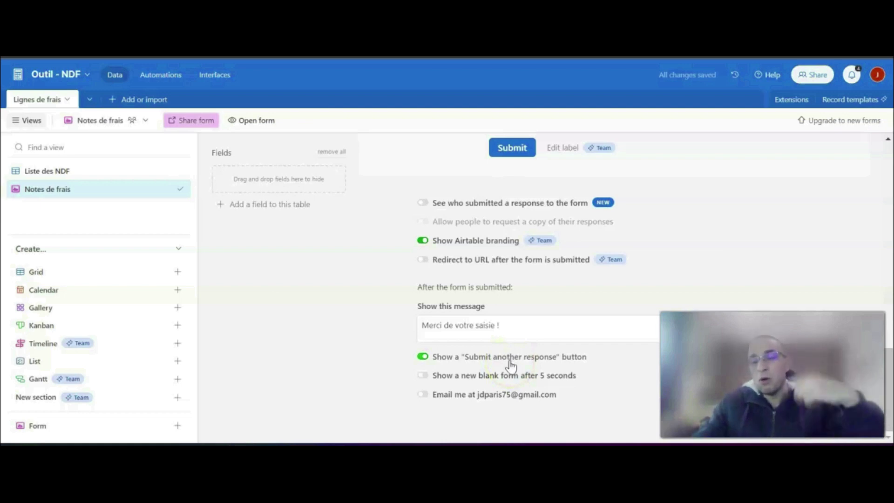
{"action": "left_click", "coordinate": [421, 375]}
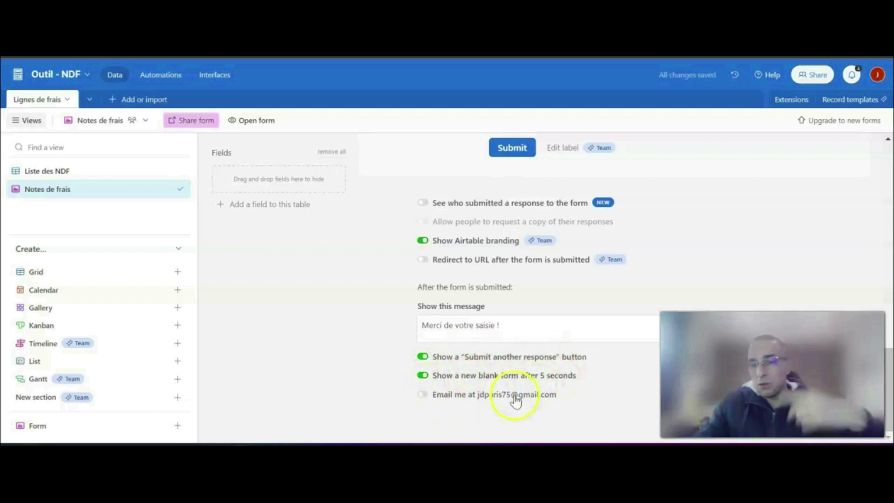
{"action": "scroll", "coordinate": [487, 380], "scroll_direction": "up", "scroll_amount": 2}
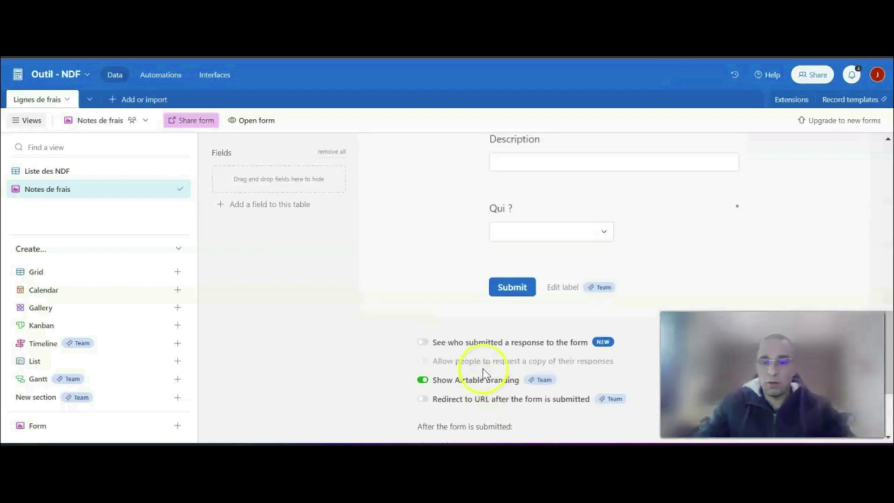
{"action": "scroll", "coordinate": [483, 369], "scroll_direction": "up", "scroll_amount": 15}
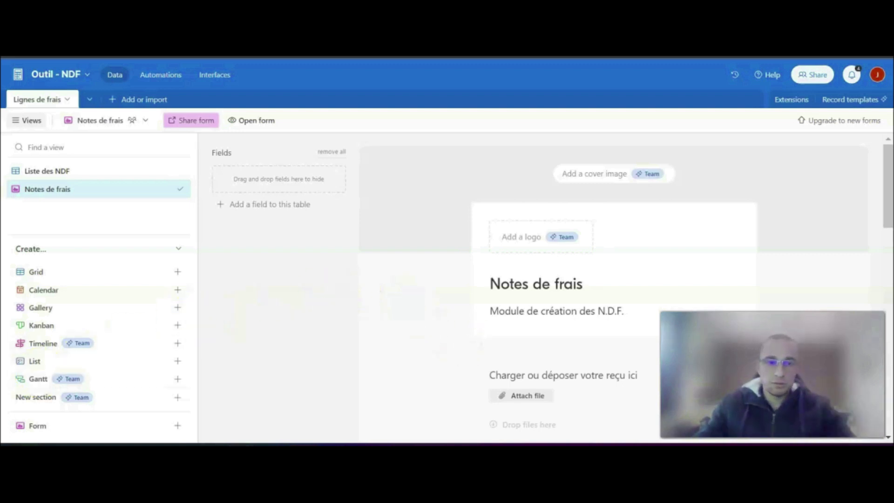
{"action": "scroll", "coordinate": [299, 326], "scroll_direction": "down", "scroll_amount": 3}
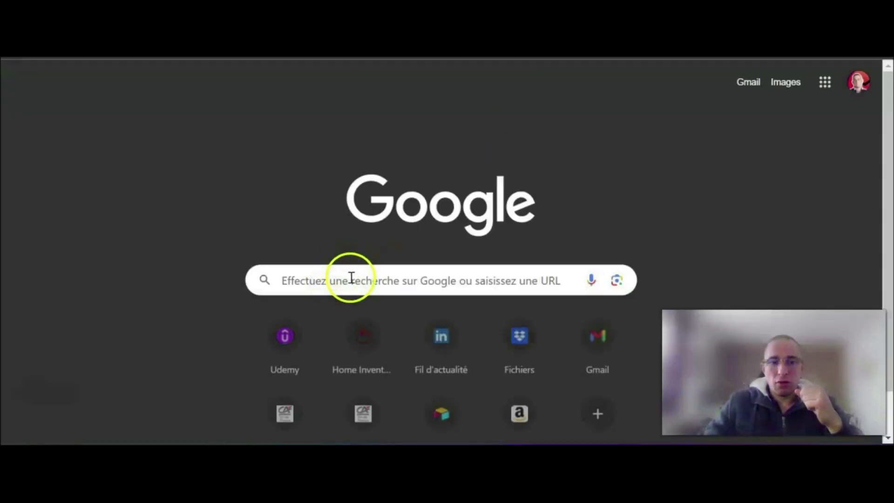
- Search Google for Dropbox and open the Dropbox website from the results
{"action": "left_click", "coordinate": [348, 275]}
{"action": "type", "text": "Dropbox"}
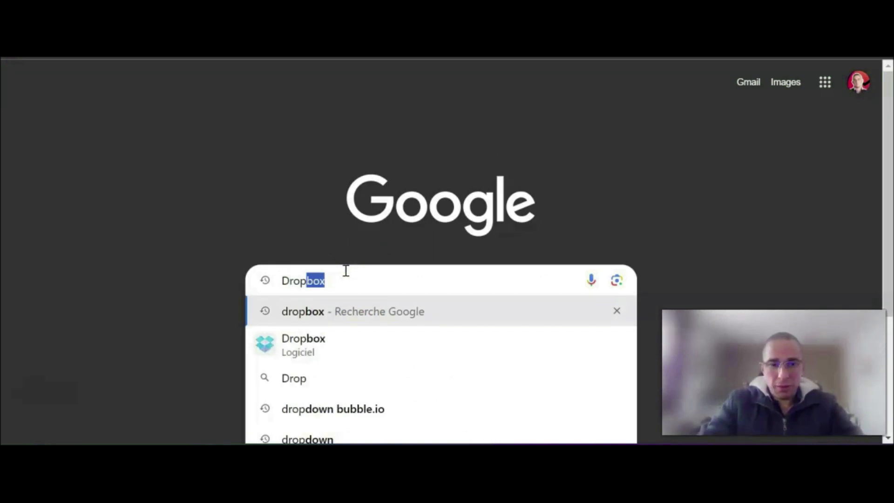
{"action": "key", "text": "Return"}
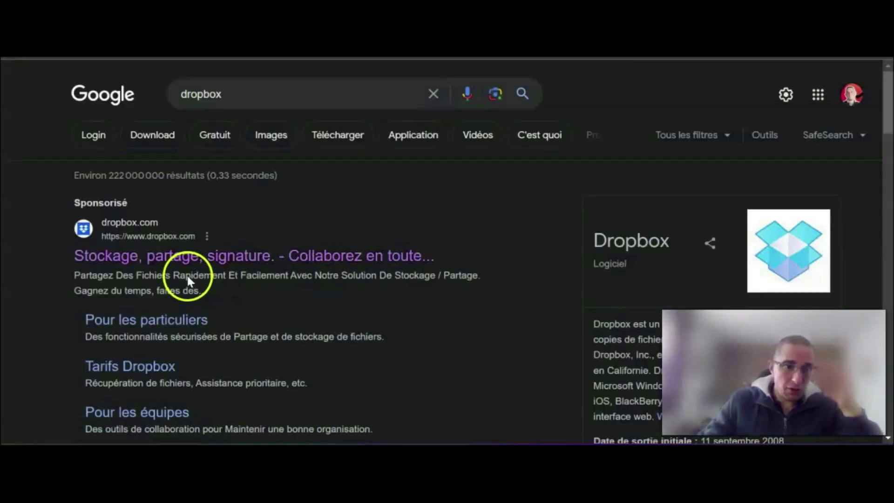
{"action": "left_click", "coordinate": [192, 262]}
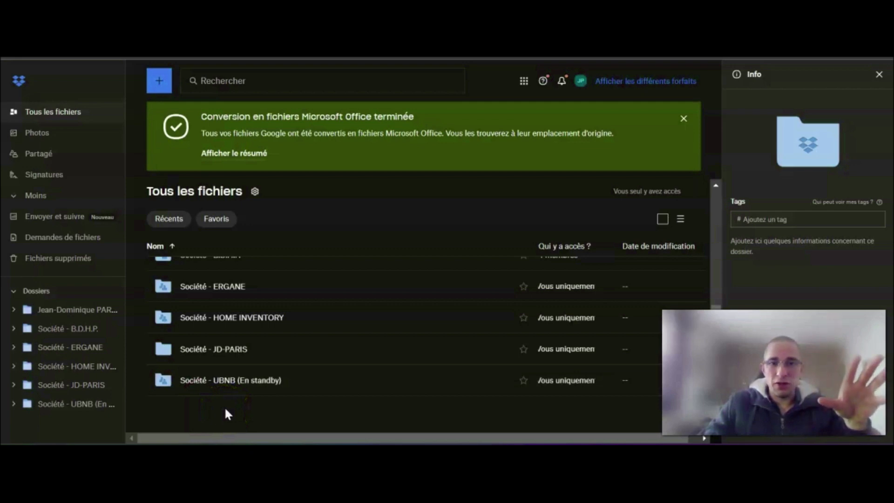
- Create a standard folder named "Notes de frais" among all the Dropbox files
{"action": "left_click", "coordinate": [156, 89]}
{"action": "mouse_move", "coordinate": [200, 120]}
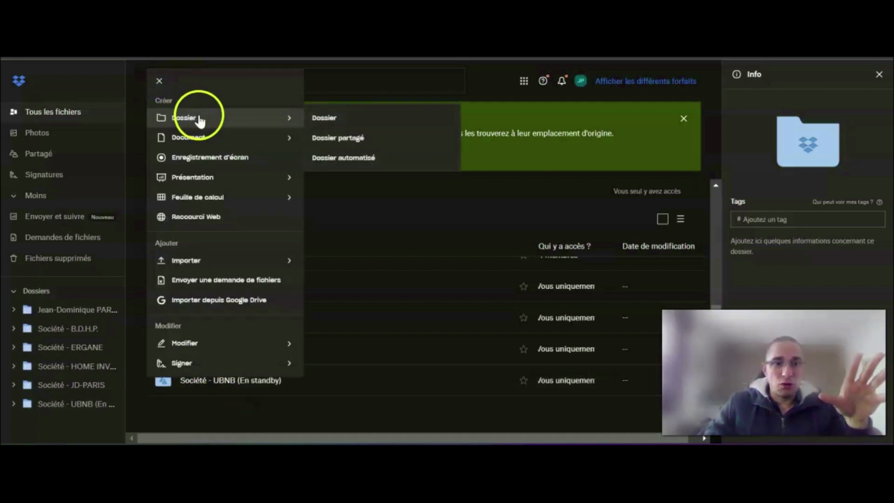
{"action": "left_click", "coordinate": [330, 122]}
{"action": "type", "text": "Notes de frais"}
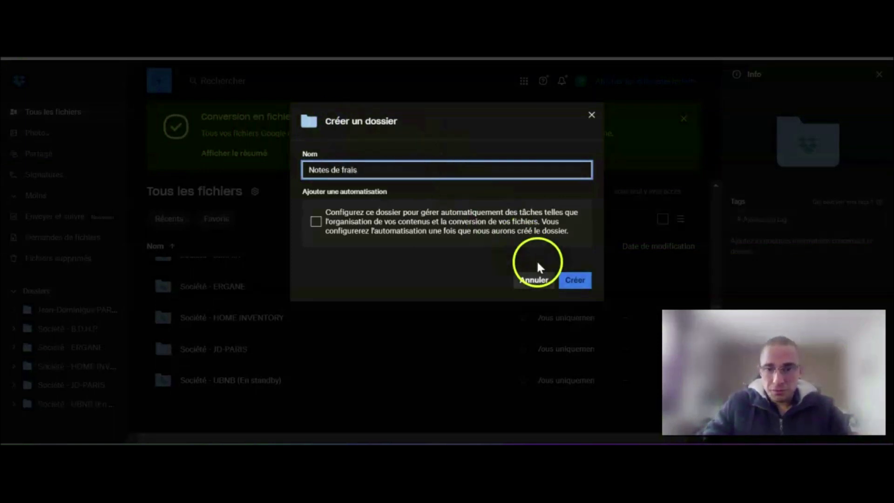
{"action": "left_click", "coordinate": [576, 283]}
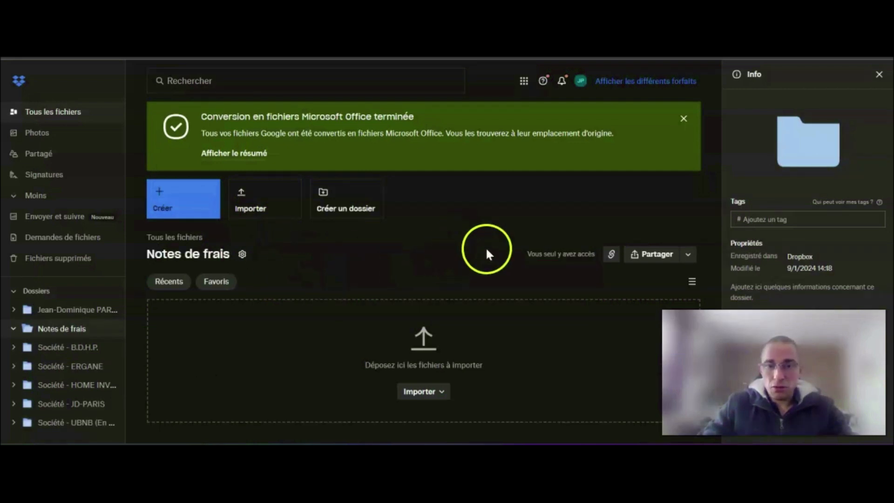
- Examine the link permission choices and folder access settings for sharing "Notes de frais", without changing or sharing anything
{"action": "left_click", "coordinate": [654, 254]}
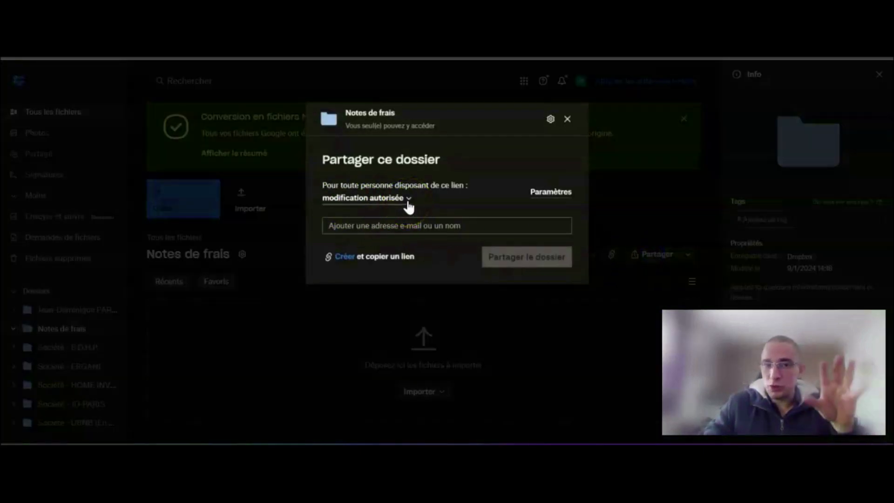
{"action": "left_click", "coordinate": [406, 199]}
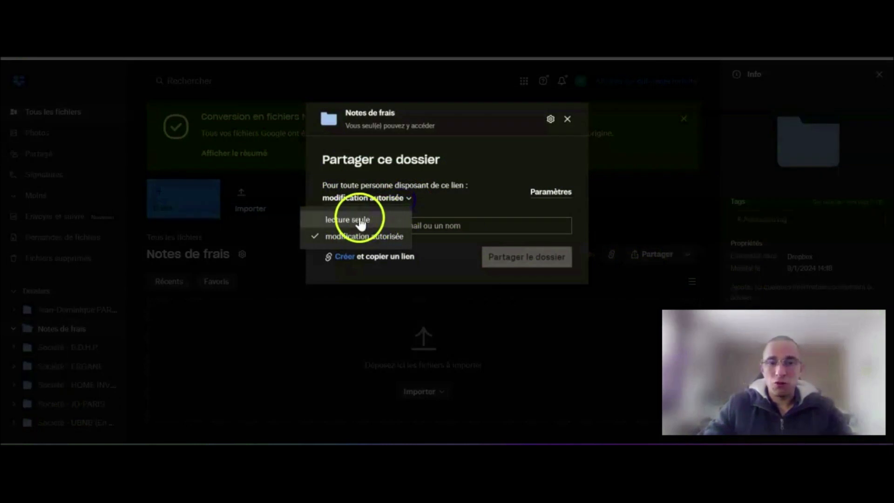
{"action": "left_click", "coordinate": [459, 209]}
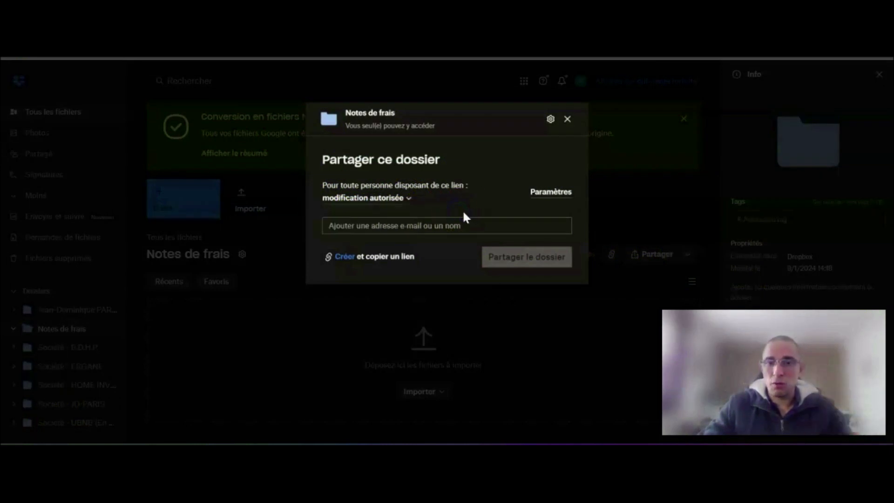
{"action": "left_click", "coordinate": [556, 189]}
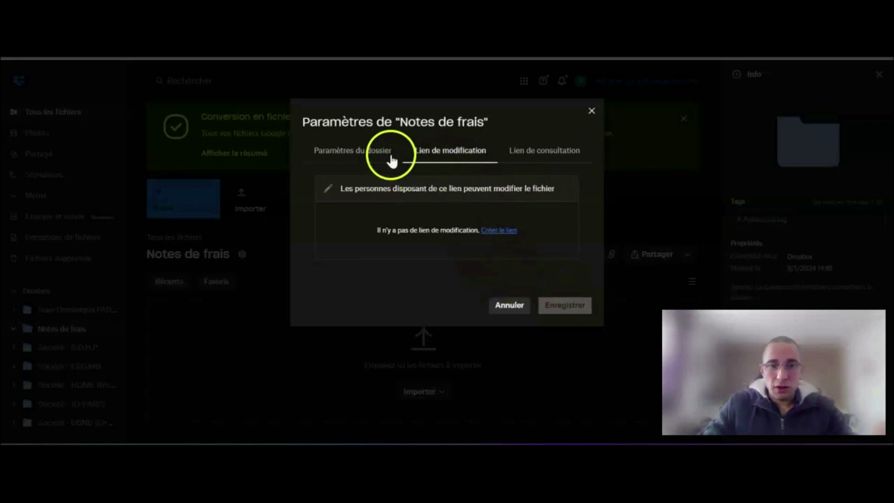
{"action": "left_click", "coordinate": [377, 153]}
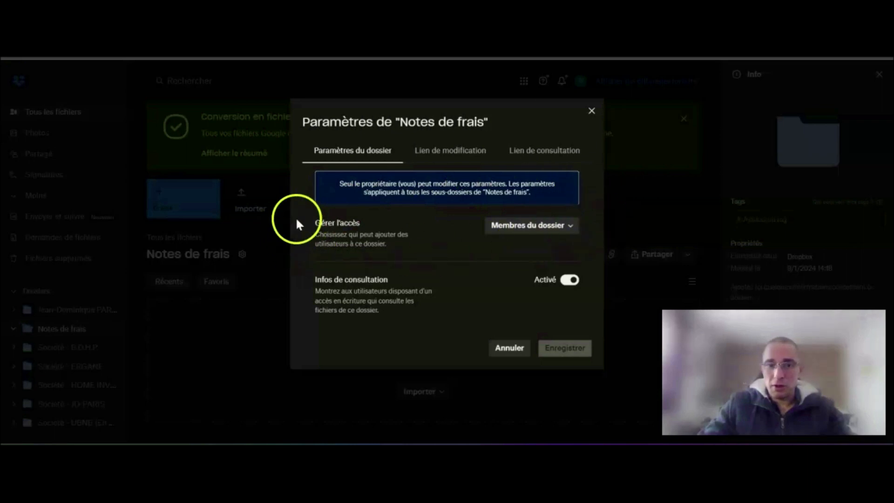
{"action": "left_click", "coordinate": [518, 347]}
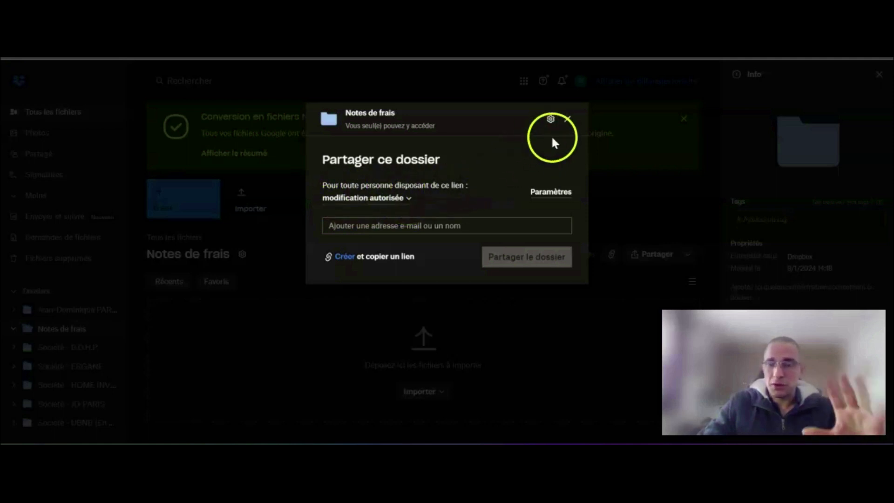
{"action": "left_click", "coordinate": [568, 119]}
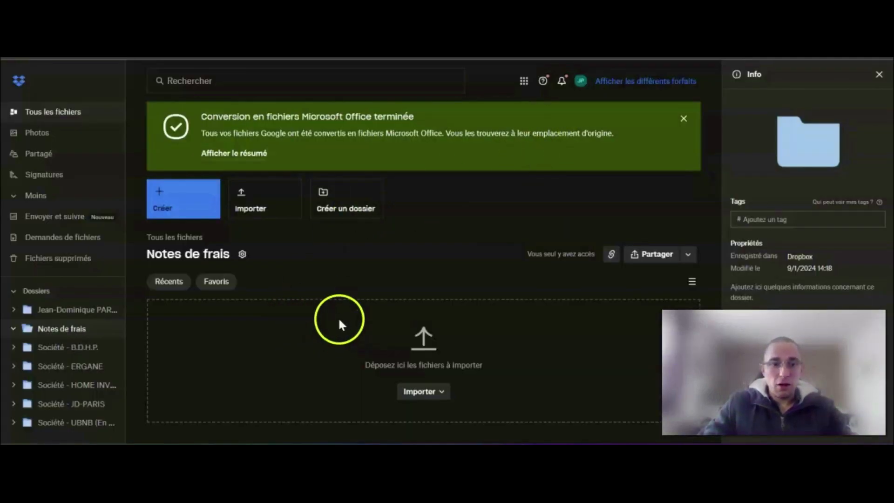
- Create a subfolder named "2024" inside the "Notes de frais" folder
{"action": "left_click", "coordinate": [340, 203]}
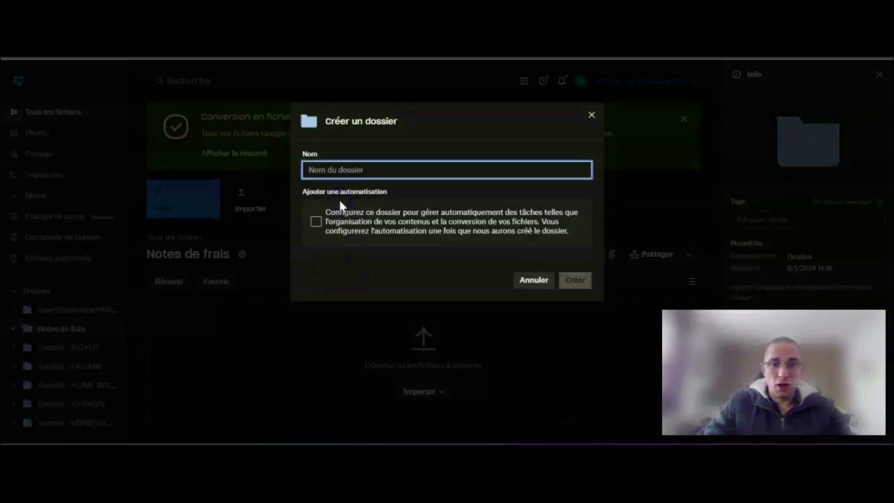
{"action": "left_click", "coordinate": [360, 172]}
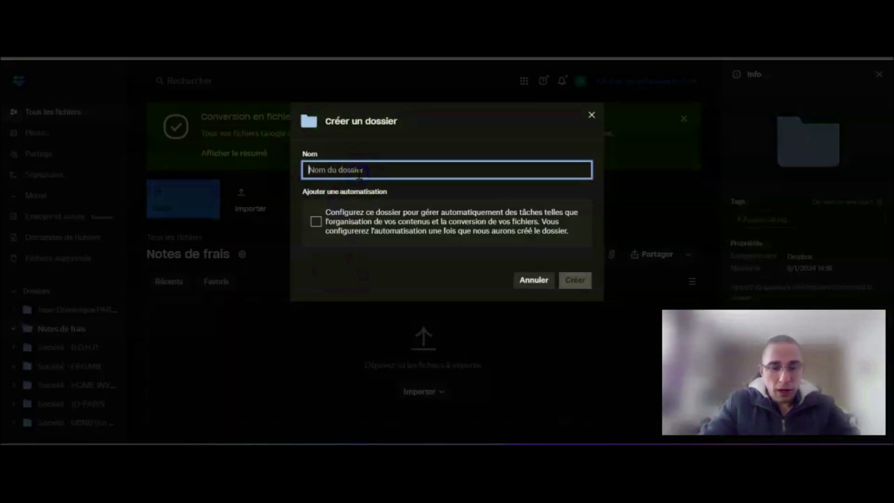
{"action": "type", "text": "2024"}
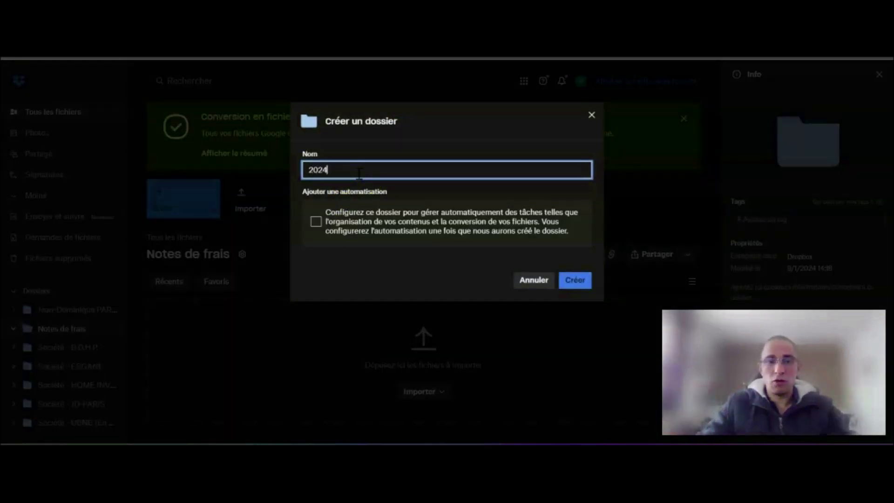
{"action": "left_click", "coordinate": [575, 281]}
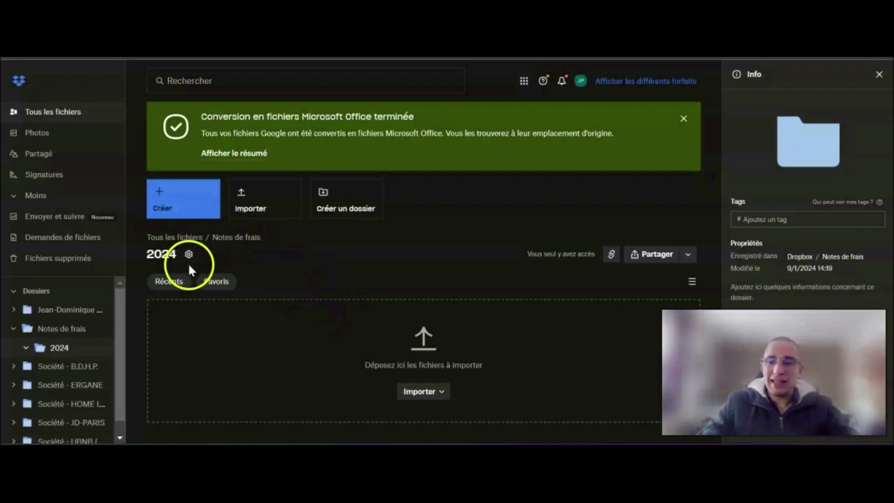
- Examine the link permission and access management settings for sharing the "2024" folder, without changing or sharing anything
{"action": "left_click", "coordinate": [644, 260]}
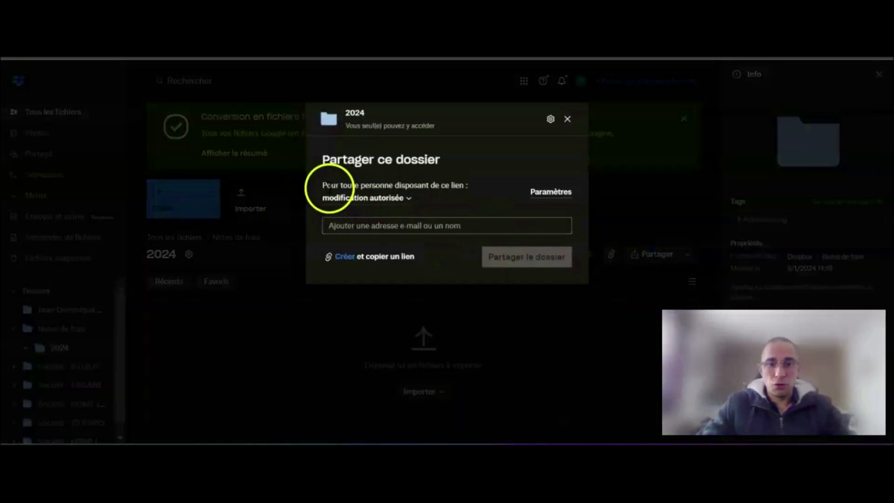
{"action": "left_click_drag", "start_coordinate": [322, 184], "coordinate": [468, 182]}
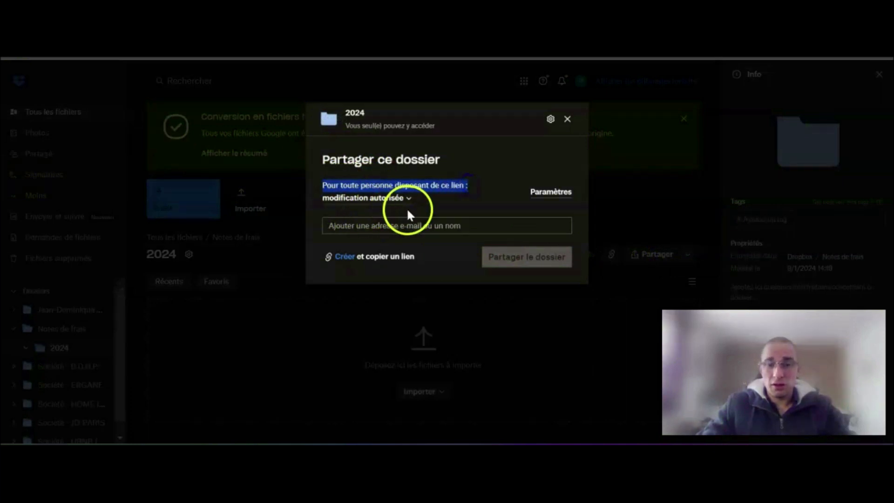
{"action": "left_click", "coordinate": [555, 198]}
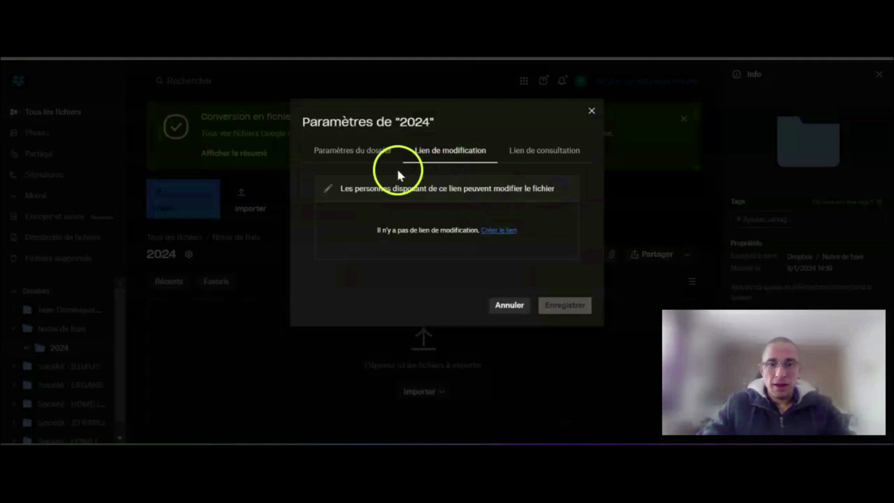
{"action": "left_click", "coordinate": [375, 153]}
{"action": "left_click_drag", "start_coordinate": [316, 222], "coordinate": [369, 224]}
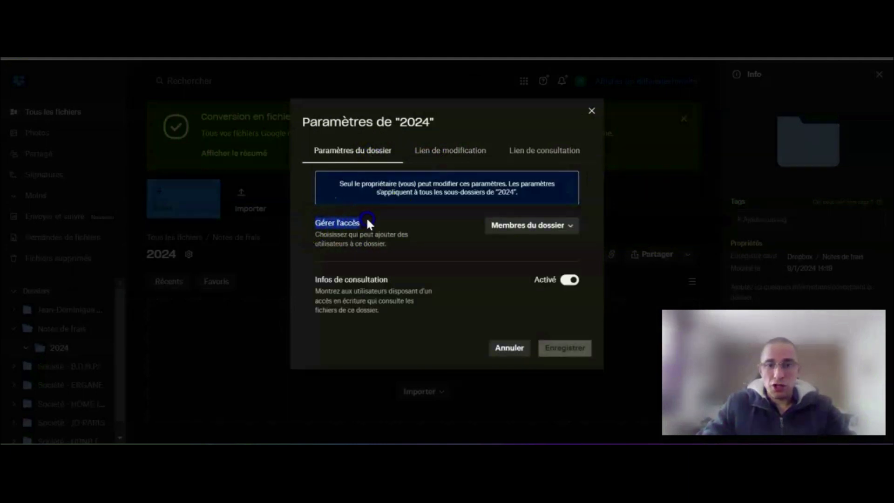
{"action": "left_click", "coordinate": [519, 350]}
{"action": "left_click", "coordinate": [568, 119]}
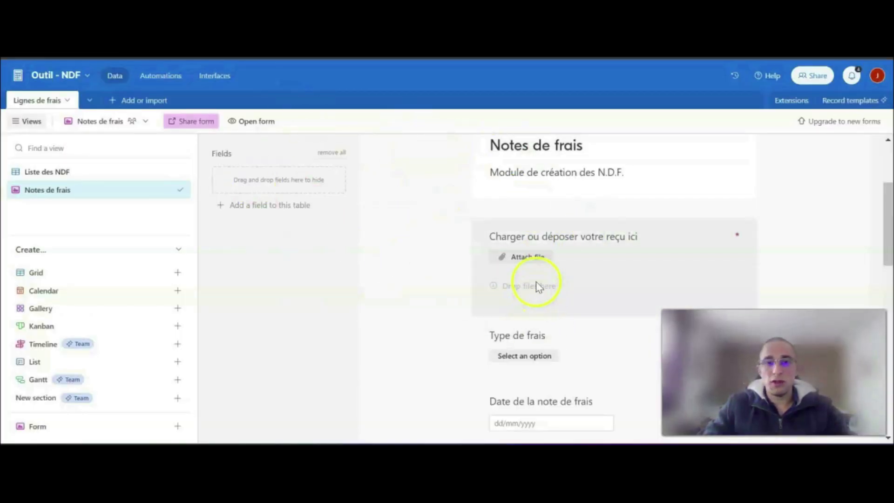
- Compare the empty "2024" Dropbox folder with the fields of the "Notes de frais" form in Airtable
{"action": "key", "text": "ctrl+Tab"}
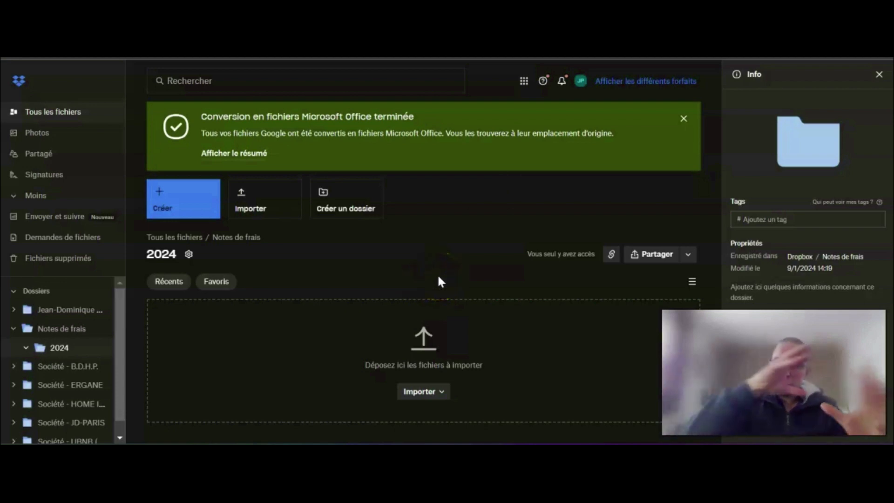
{"action": "key", "text": "ctrl+Tab"}
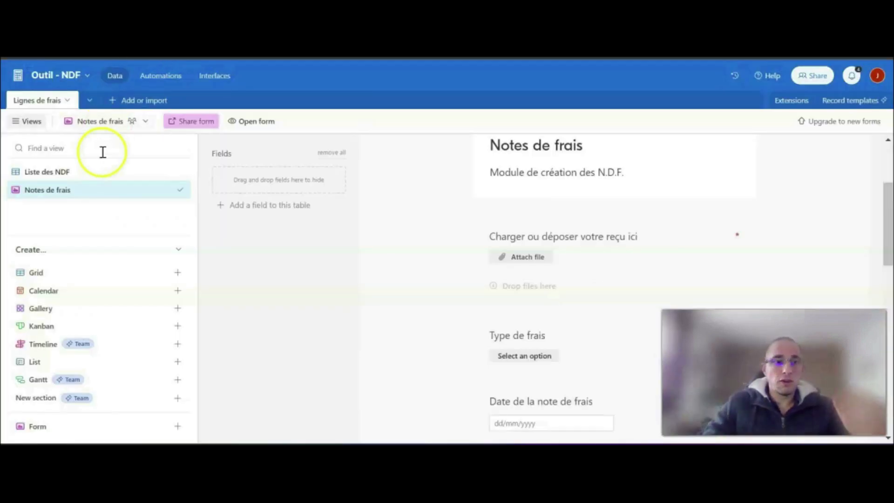
{"action": "scroll", "coordinate": [465, 193], "scroll_direction": "down", "scroll_amount": 8}
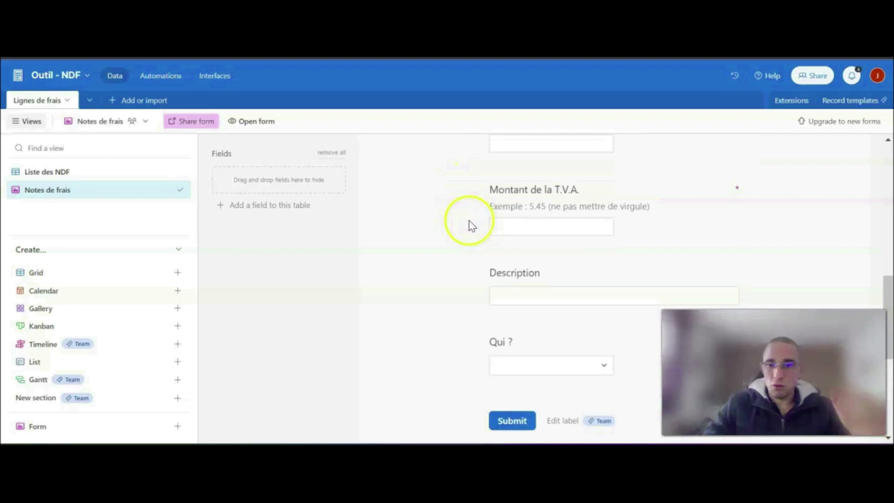
{"action": "scroll", "coordinate": [474, 196], "scroll_direction": "up", "scroll_amount": 9}
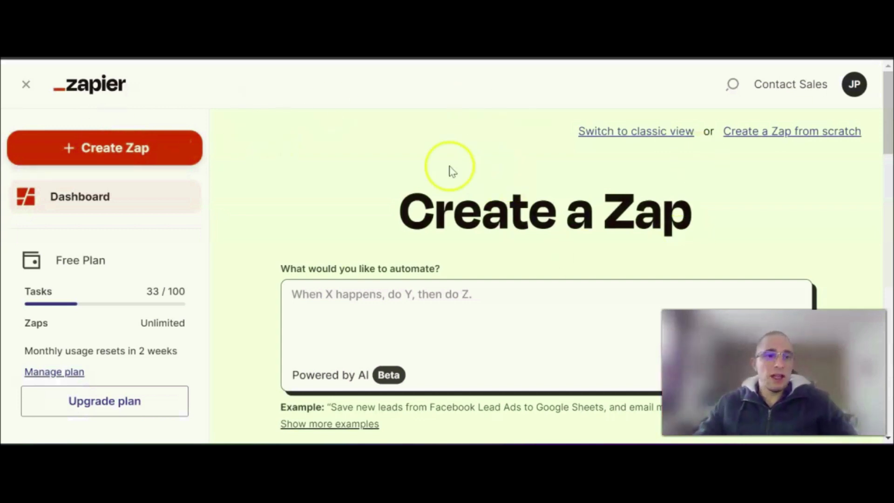
- Switch to Zapier and create a new blank Zap with a trigger and an action
{"action": "left_click", "coordinate": [118, 150]}
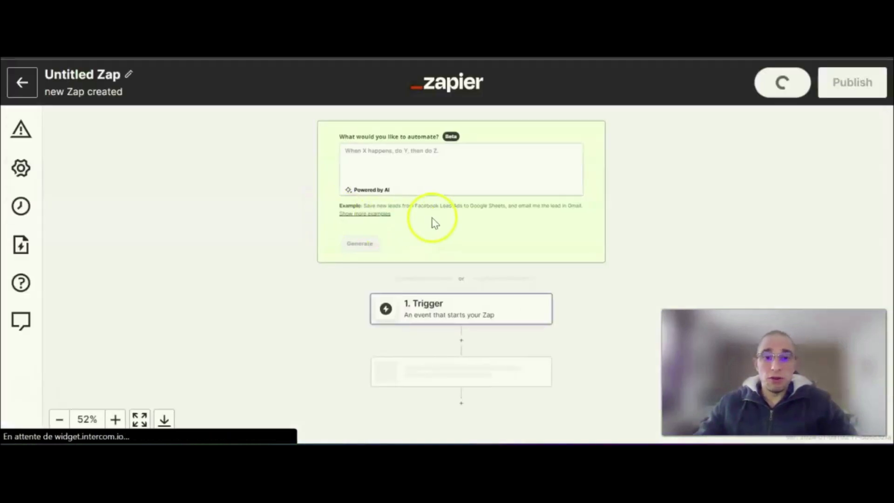
{"action": "scroll", "coordinate": [659, 253], "scroll_direction": "down", "scroll_amount": 1}
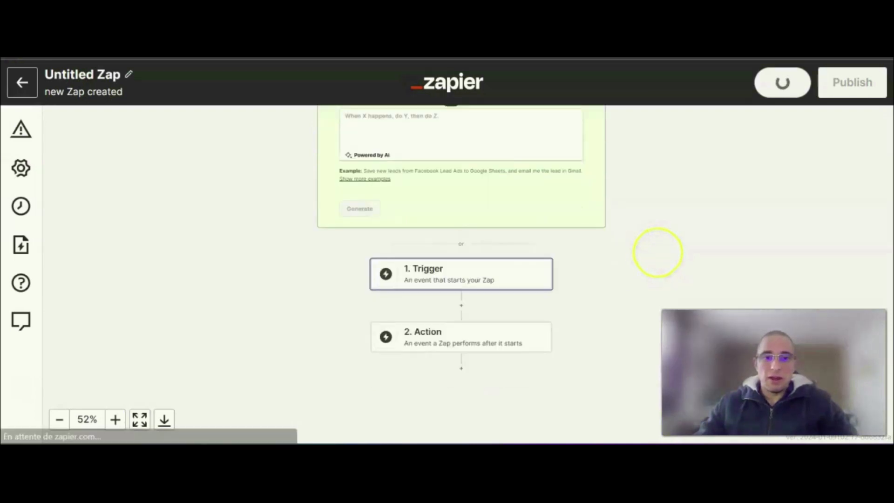
{"action": "scroll", "coordinate": [658, 253], "scroll_direction": "down", "scroll_amount": 1}
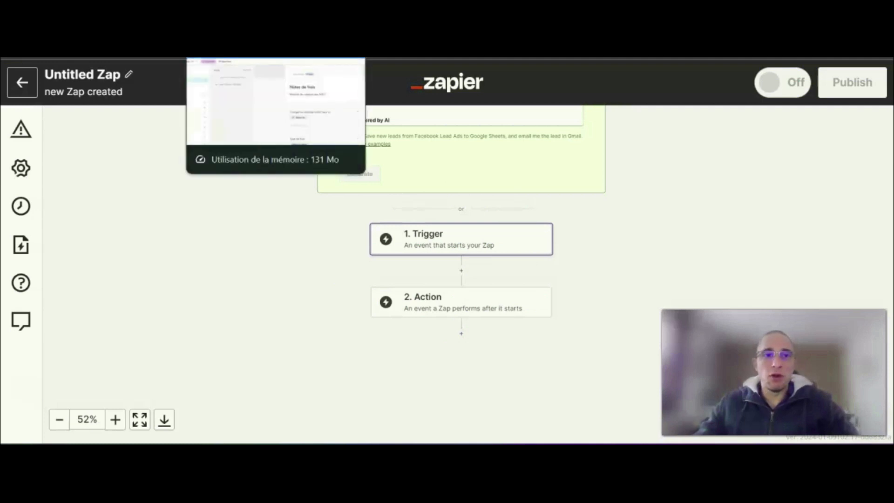
- Switch to Airtable and review the "Notes de frais" form and the "Liste des NDF" grid that the automation relies on
{"action": "left_click", "coordinate": [223, 57]}
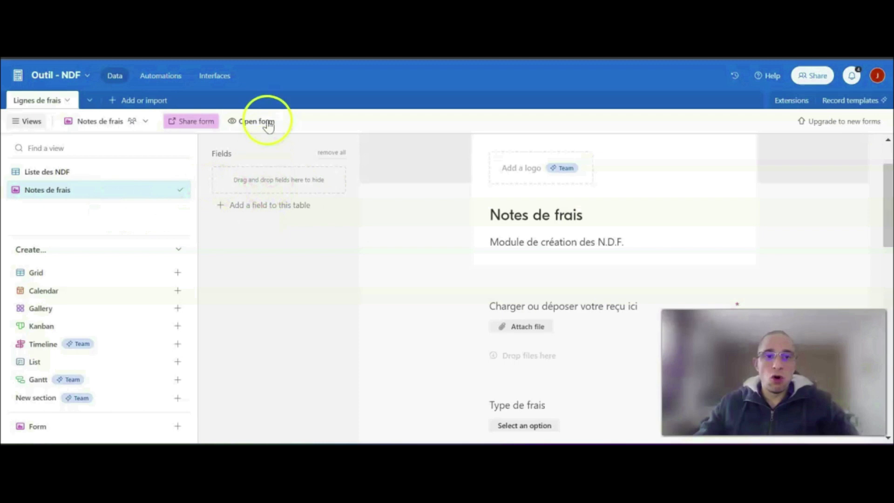
{"action": "scroll", "coordinate": [551, 225], "scroll_direction": "down", "scroll_amount": 6}
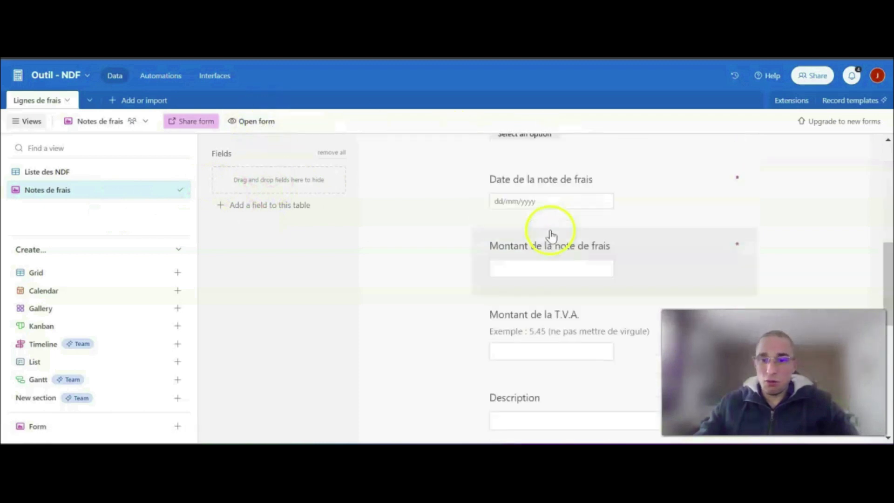
{"action": "scroll", "coordinate": [551, 234], "scroll_direction": "up", "scroll_amount": 8}
{"action": "left_click", "coordinate": [56, 172]}
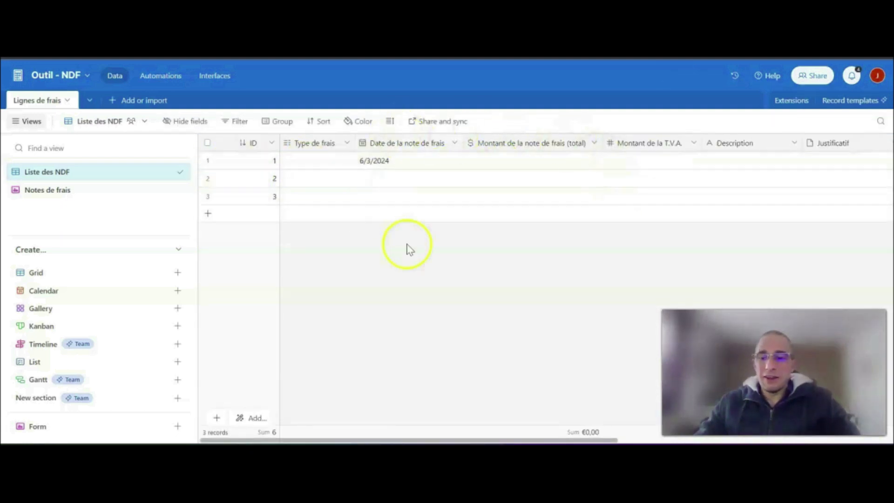
{"action": "left_click", "coordinate": [49, 191]}
{"action": "scroll", "coordinate": [570, 281], "scroll_direction": "down", "scroll_amount": 10}
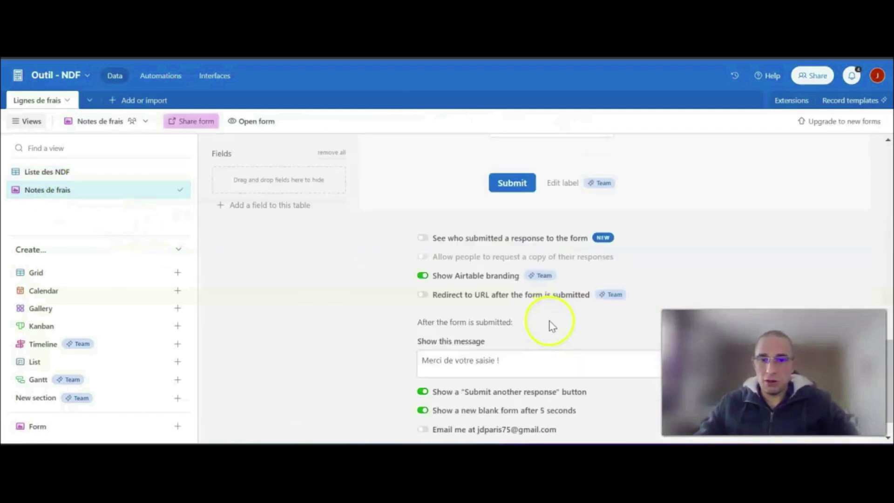
{"action": "scroll", "coordinate": [552, 325], "scroll_direction": "up", "scroll_amount": 3}
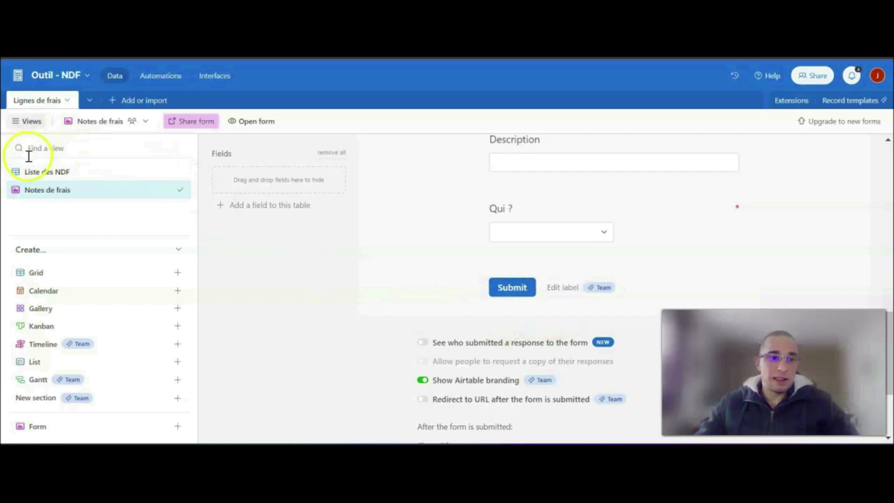
{"action": "left_click", "coordinate": [30, 172]}
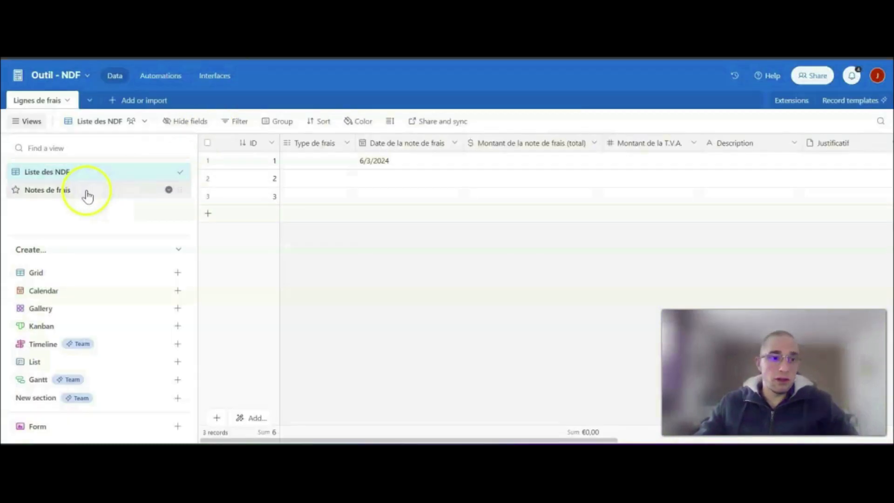
{"action": "left_click", "coordinate": [86, 193]}
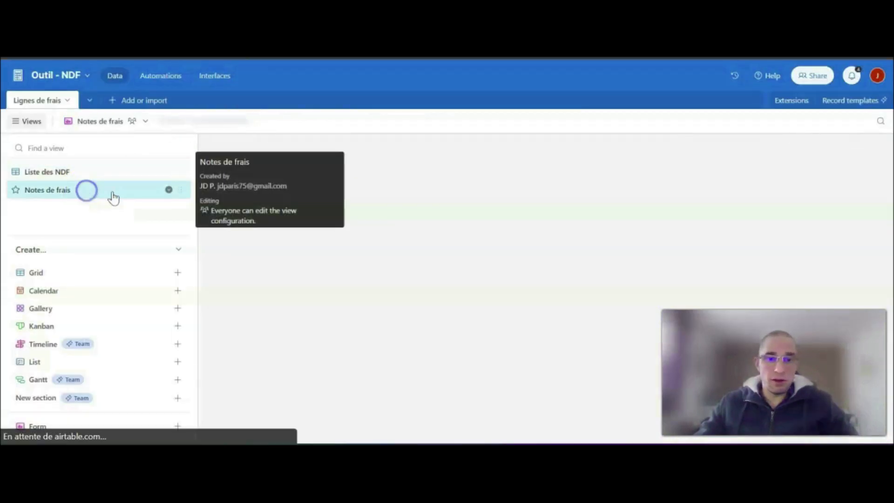
{"action": "scroll", "coordinate": [549, 328], "scroll_direction": "down", "scroll_amount": 2}
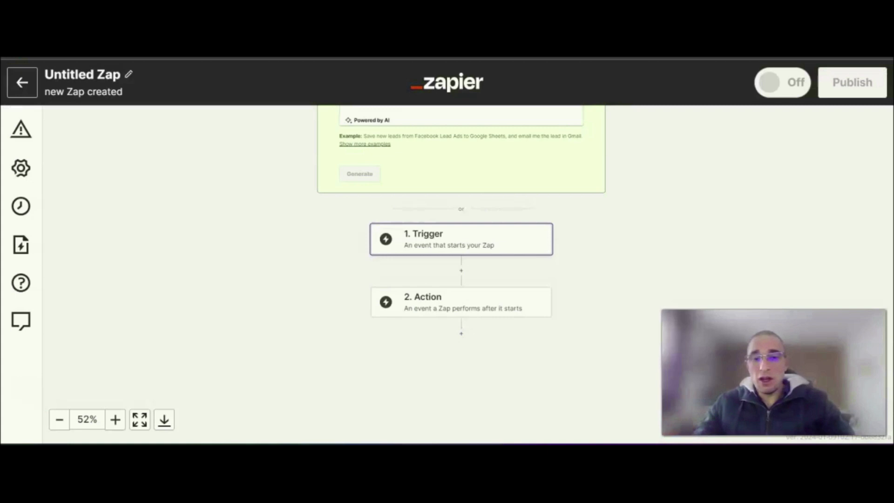
- Back in Zapier, set the Zap's trigger to Airtable with the New Record event and proceed to the account settings
{"action": "left_click", "coordinate": [458, 241]}
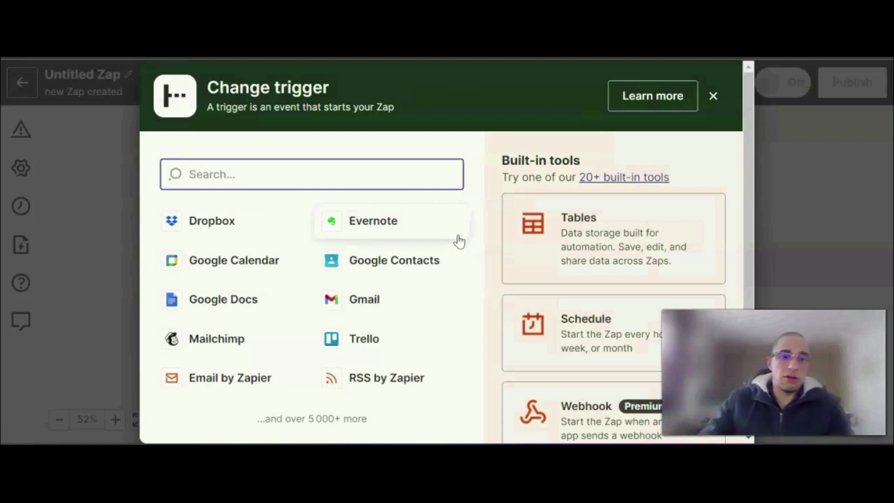
{"action": "left_click", "coordinate": [328, 166]}
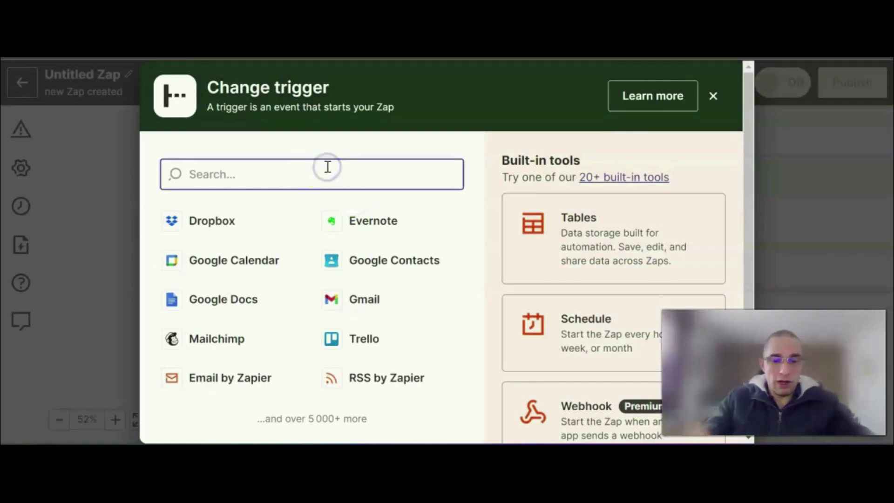
{"action": "type", "text": "Airtable"}
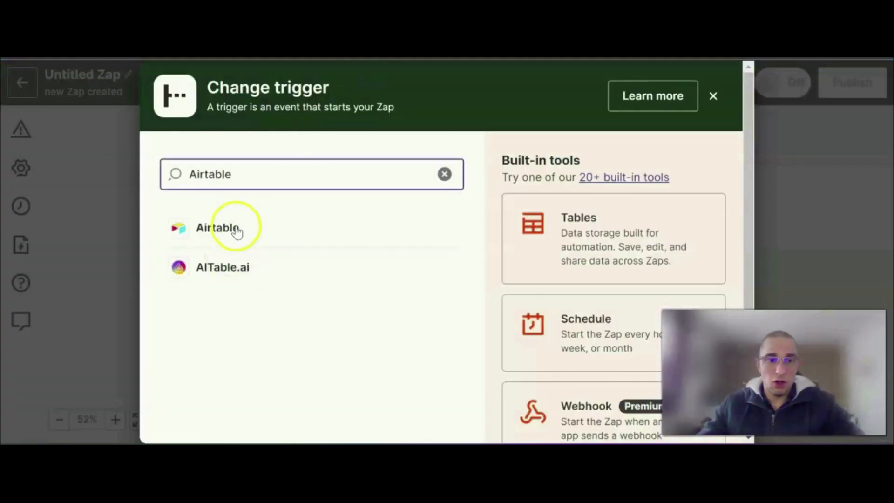
{"action": "left_click", "coordinate": [233, 229]}
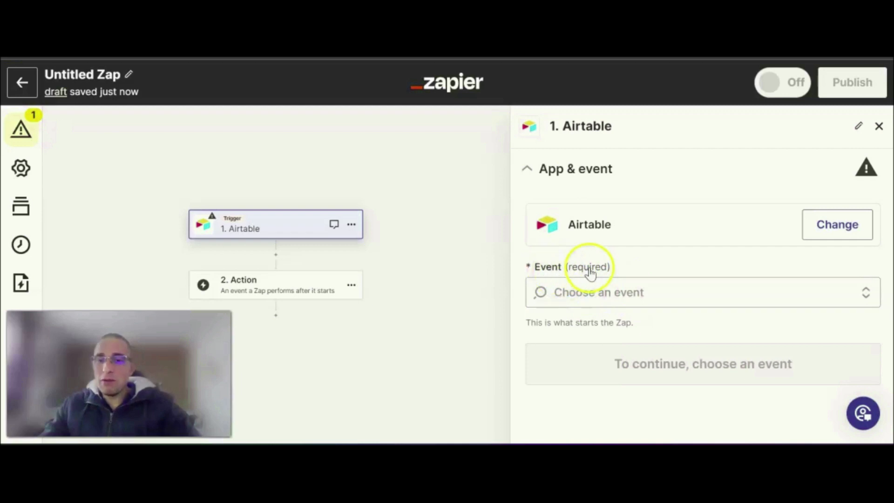
{"action": "left_click", "coordinate": [610, 292]}
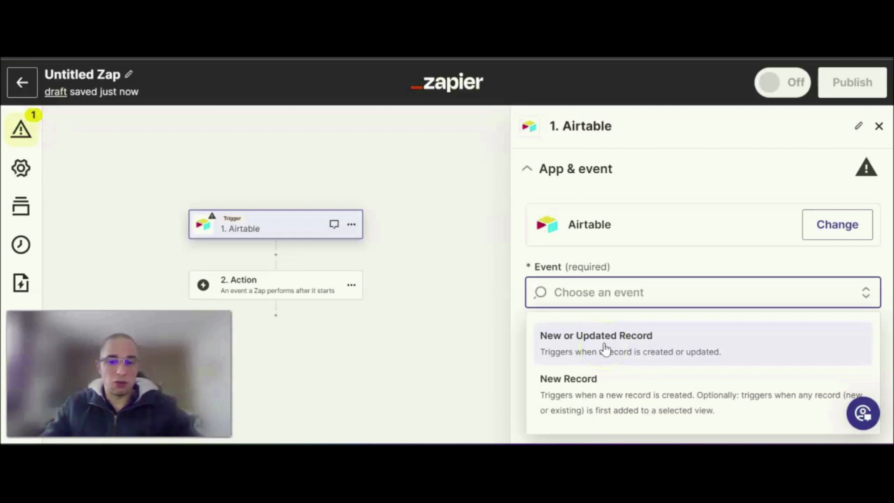
{"action": "left_click", "coordinate": [613, 398]}
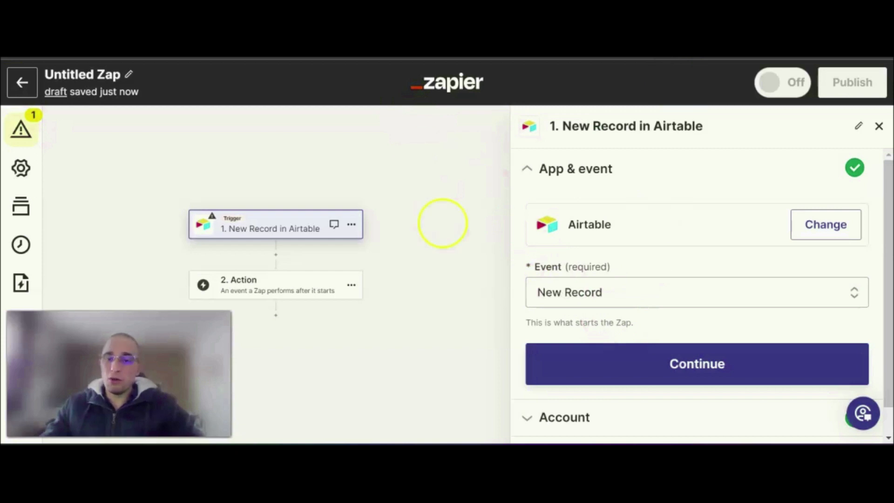
{"action": "left_click", "coordinate": [674, 370]}
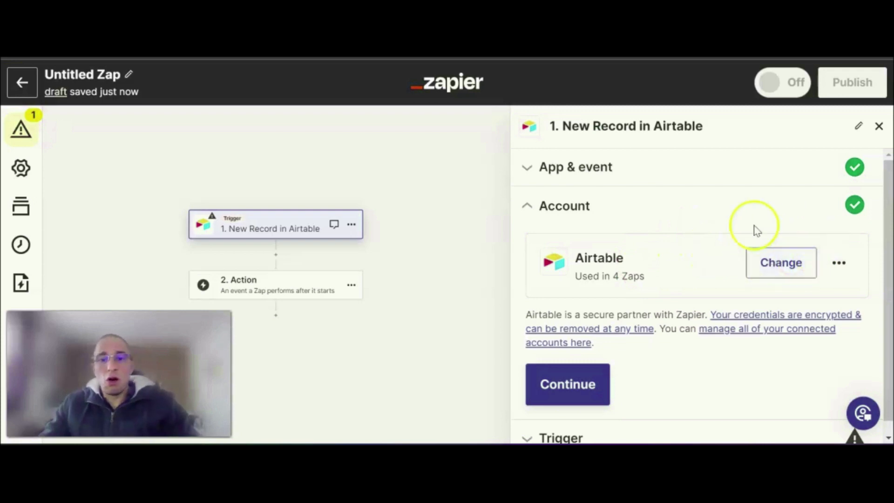
- Test the connection of the Airtable account linked to the trigger
{"action": "left_click", "coordinate": [840, 264]}
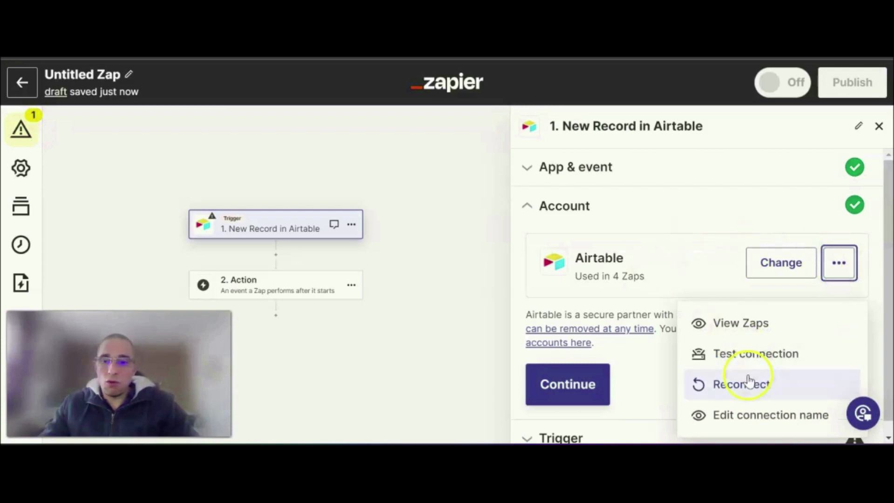
{"action": "left_click", "coordinate": [734, 357]}
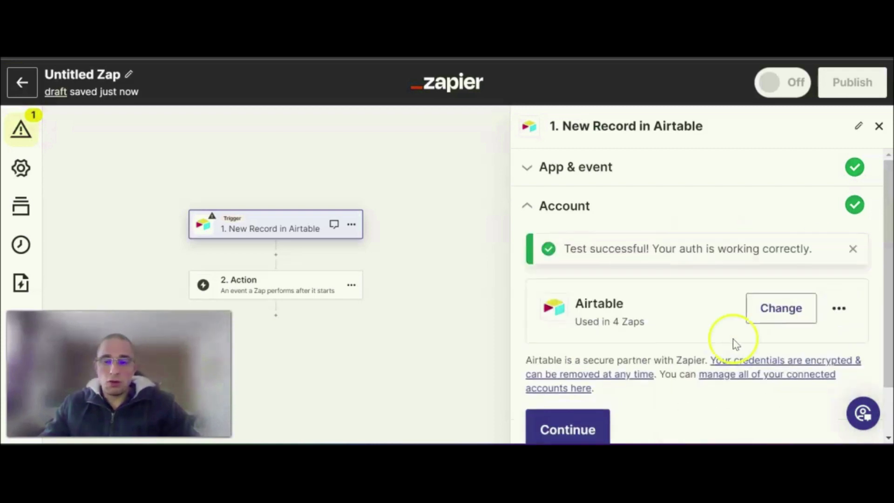
{"action": "left_click", "coordinate": [839, 308]}
{"action": "left_click", "coordinate": [757, 400]}
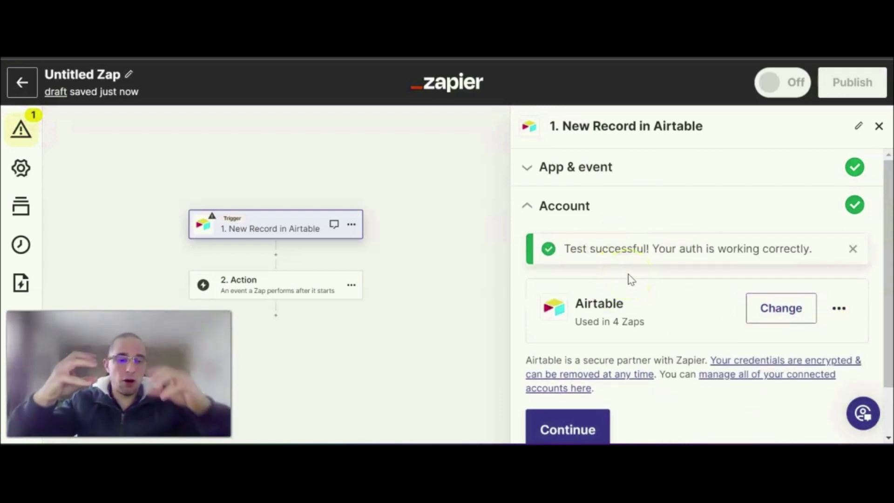
- Keep the linked Airtable account and proceed to the trigger's base, table and view settings
{"action": "left_click", "coordinate": [576, 230]}
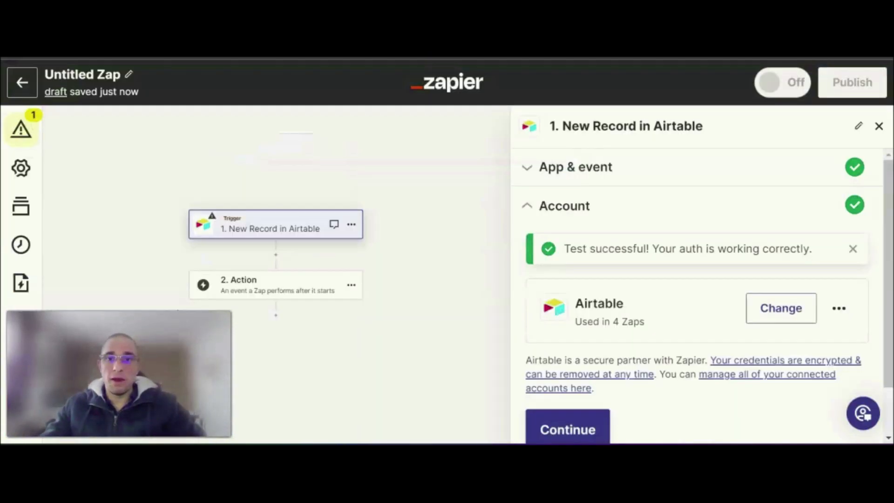
{"action": "left_click", "coordinate": [550, 254]}
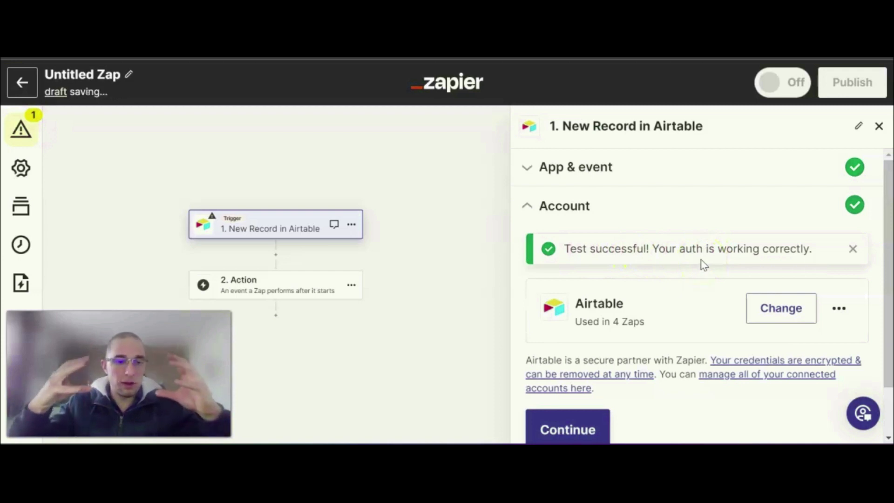
{"action": "left_click", "coordinate": [709, 246]}
{"action": "scroll", "coordinate": [699, 260], "scroll_direction": "down", "scroll_amount": 2}
{"action": "left_click", "coordinate": [577, 377]}
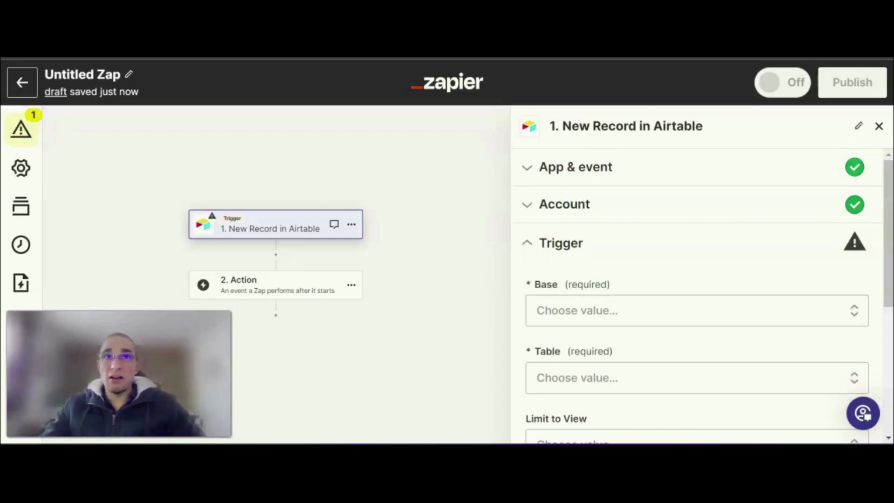
{"action": "scroll", "coordinate": [674, 270], "scroll_direction": "down", "scroll_amount": 3}
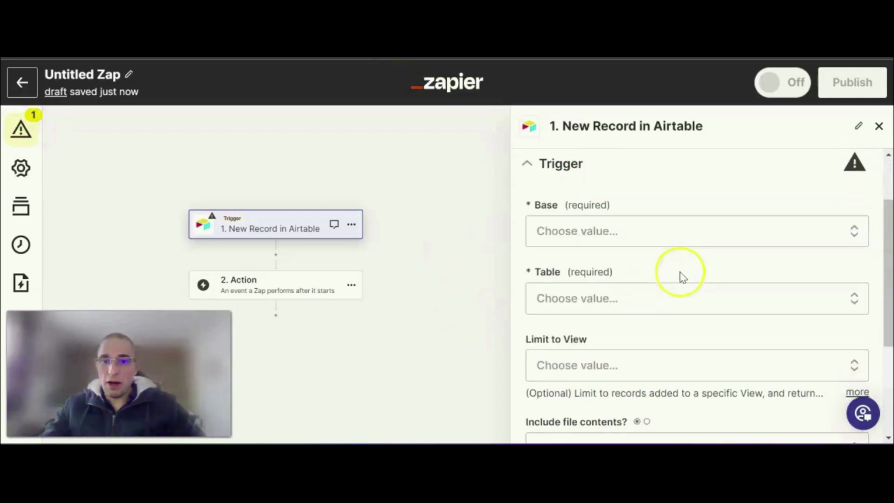
{"action": "scroll", "coordinate": [604, 209], "scroll_direction": "up", "scroll_amount": 2}
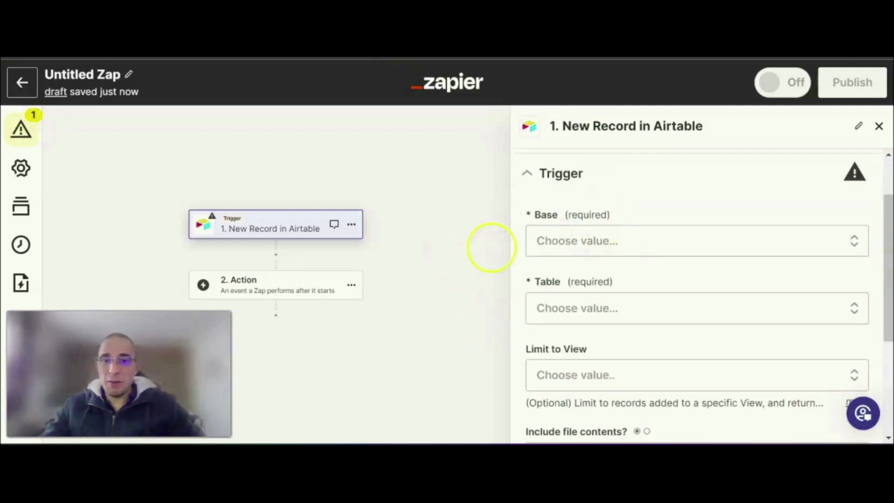
- Set the trigger's base to "Outil - NDF", checking the base name in Airtable
{"action": "left_click", "coordinate": [606, 241]}
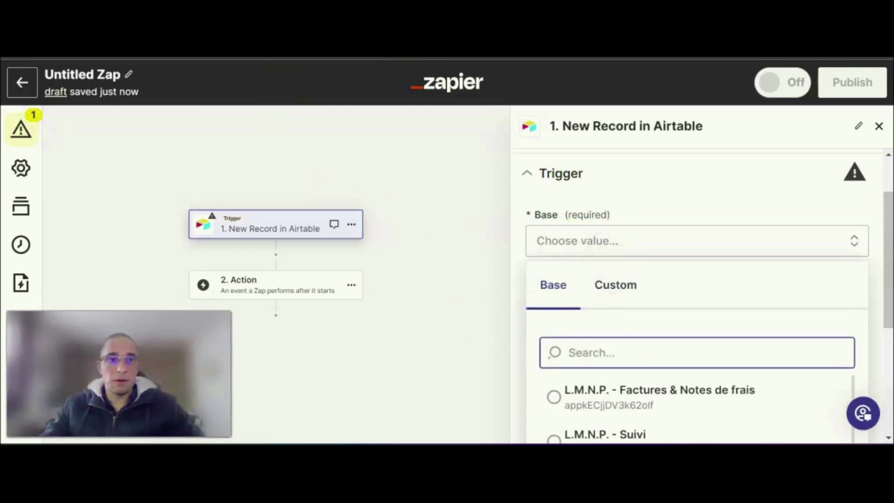
{"action": "left_click", "coordinate": [260, 52]}
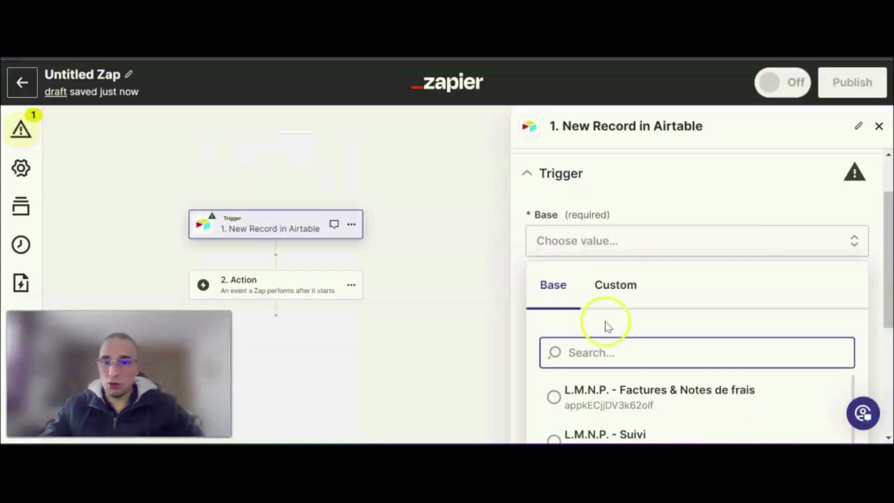
{"action": "scroll", "coordinate": [698, 325], "scroll_direction": "down", "scroll_amount": 10}
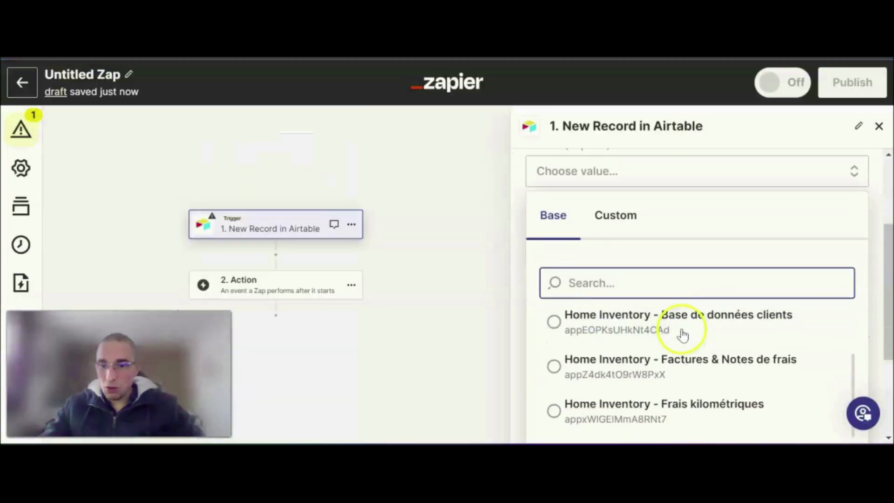
{"action": "scroll", "coordinate": [671, 345], "scroll_direction": "down", "scroll_amount": 10}
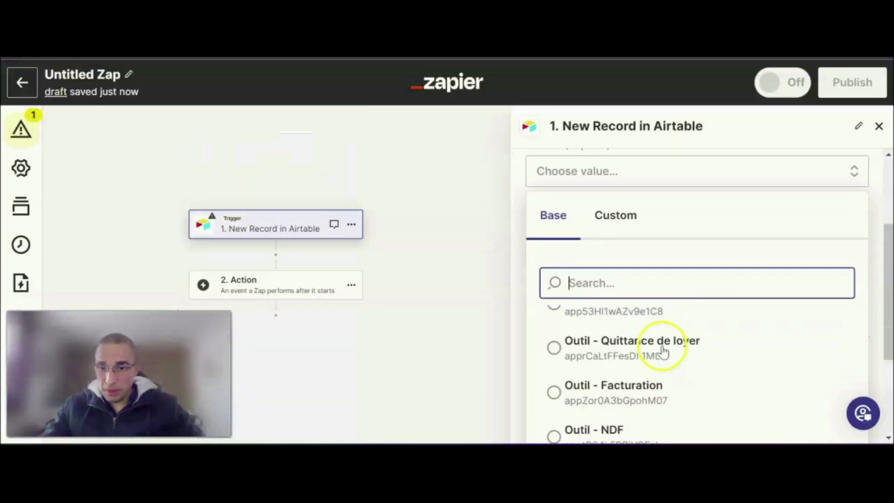
{"action": "left_click", "coordinate": [646, 366]}
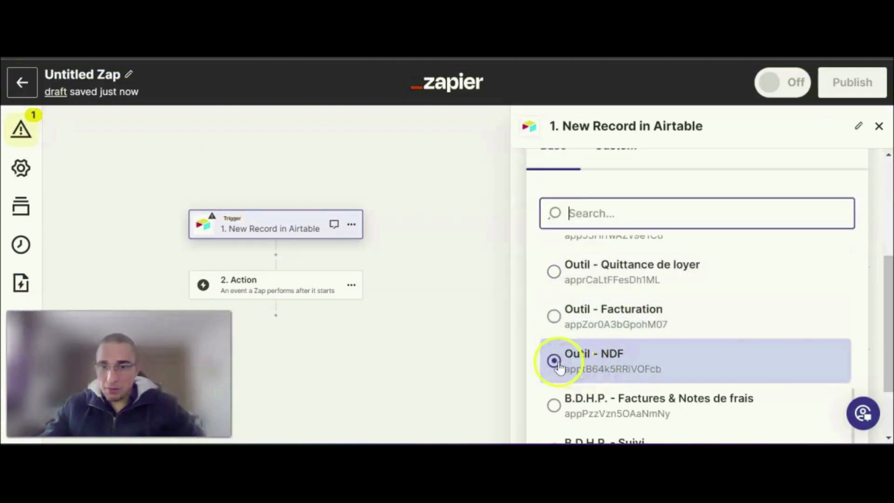
{"action": "scroll", "coordinate": [543, 247], "scroll_direction": "up", "scroll_amount": 5}
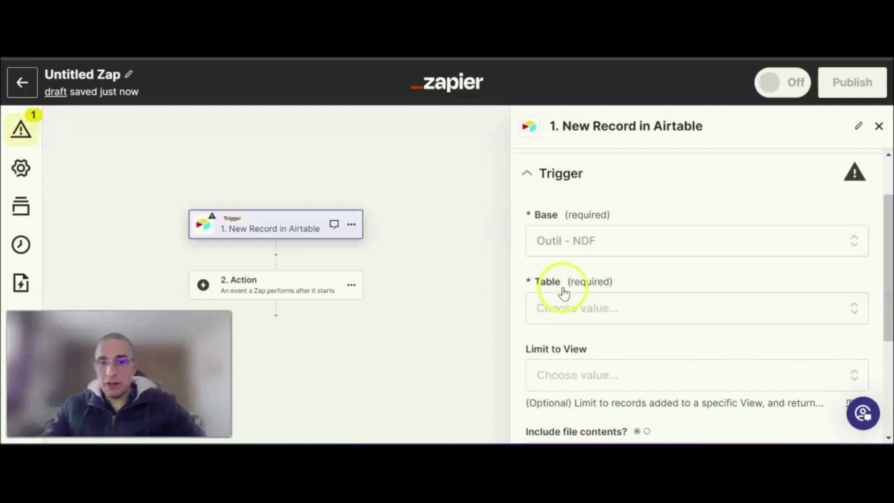
- Set the trigger's table to "Lignes de frais", checking the table name in Airtable
{"action": "left_click", "coordinate": [233, 42]}
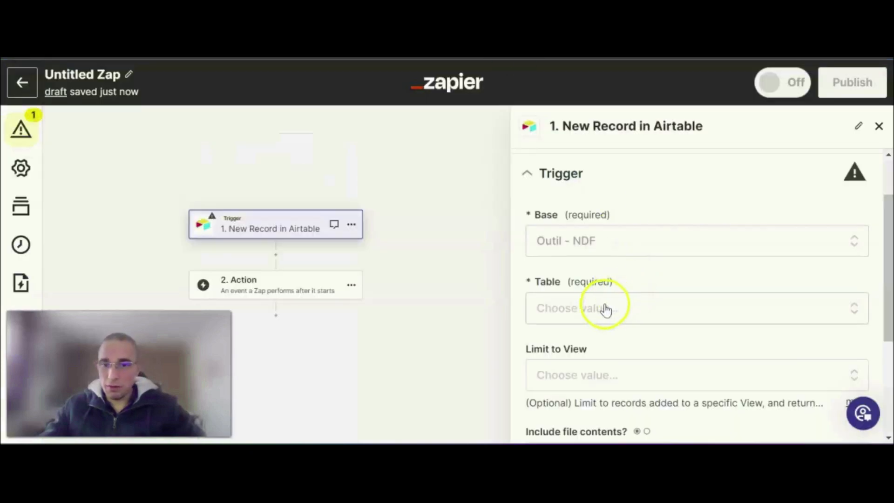
{"action": "left_click", "coordinate": [601, 308]}
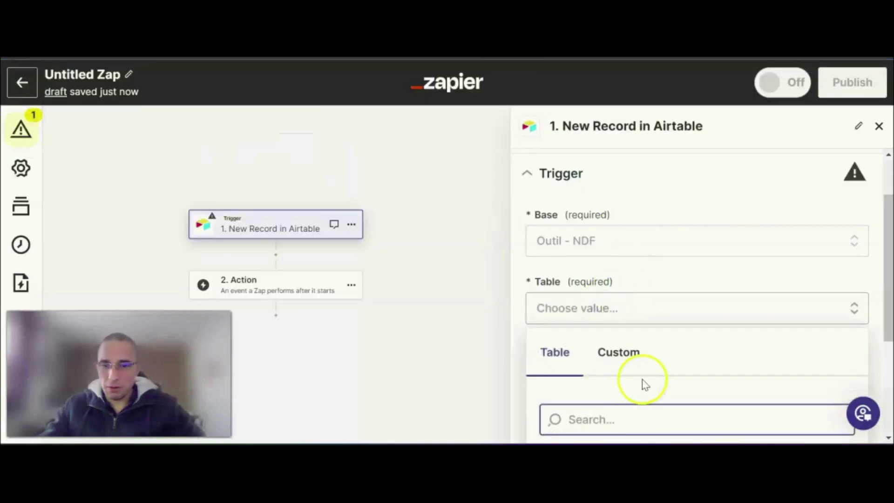
{"action": "scroll", "coordinate": [647, 373], "scroll_direction": "down", "scroll_amount": 3}
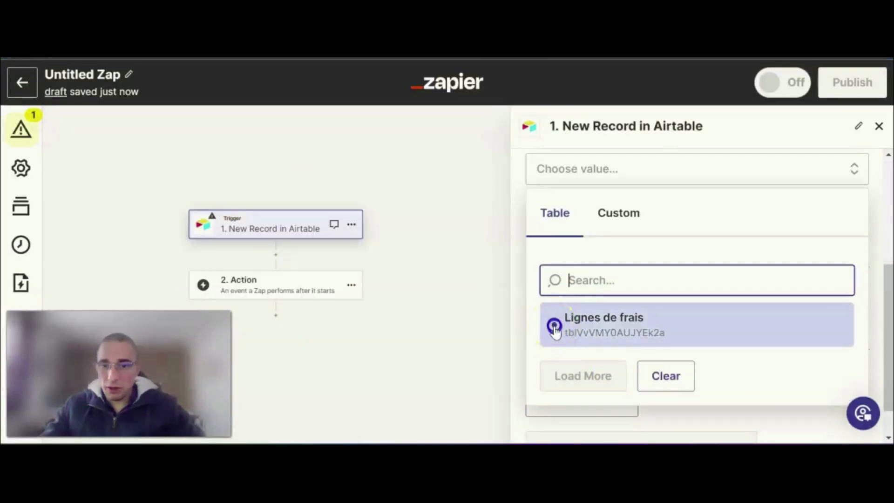
{"action": "left_click", "coordinate": [554, 328]}
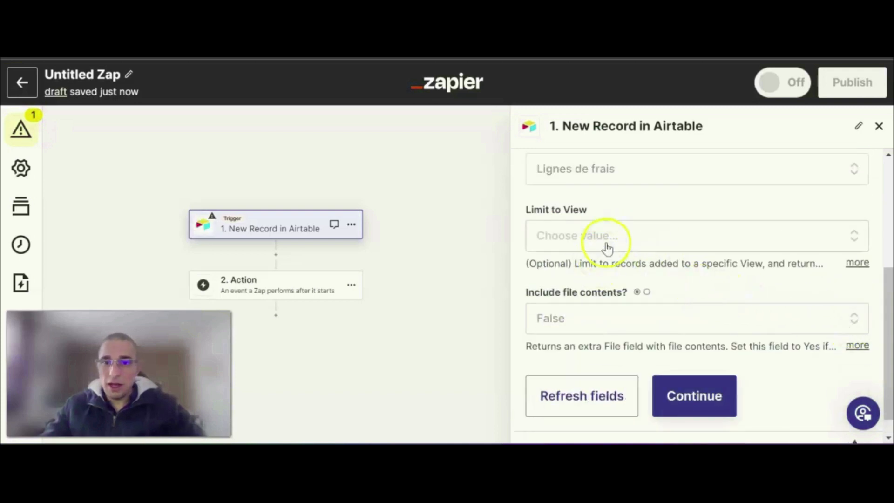
- Check the "Liste des NDF" grid in Airtable, limit the trigger to that view and proceed to the trigger test
{"action": "scroll", "coordinate": [605, 255], "scroll_direction": "up", "scroll_amount": 2}
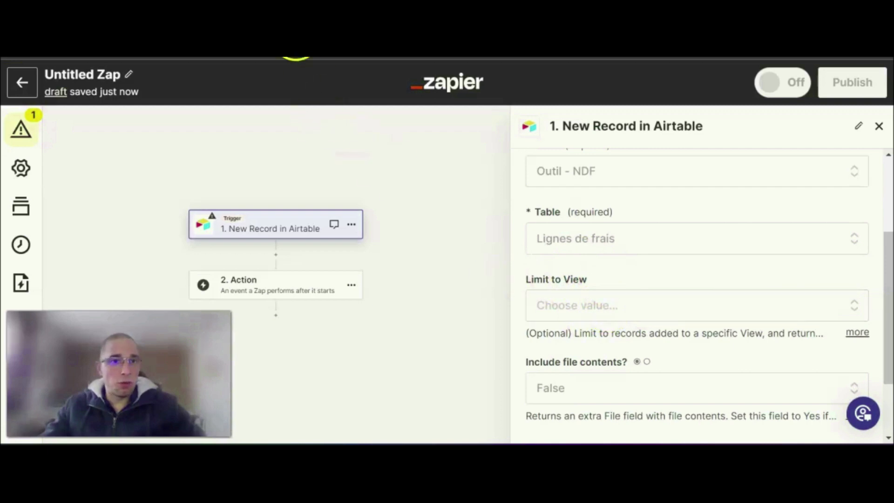
{"action": "left_click", "coordinate": [154, 49]}
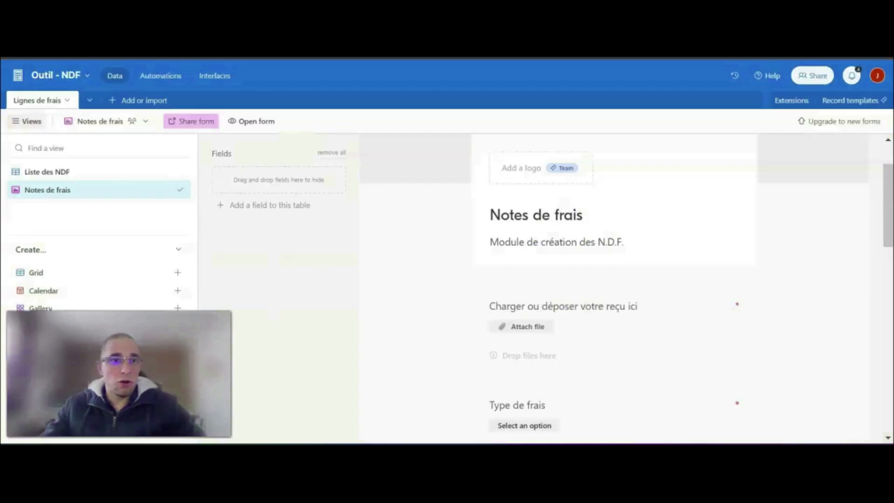
{"action": "left_click", "coordinate": [38, 174]}
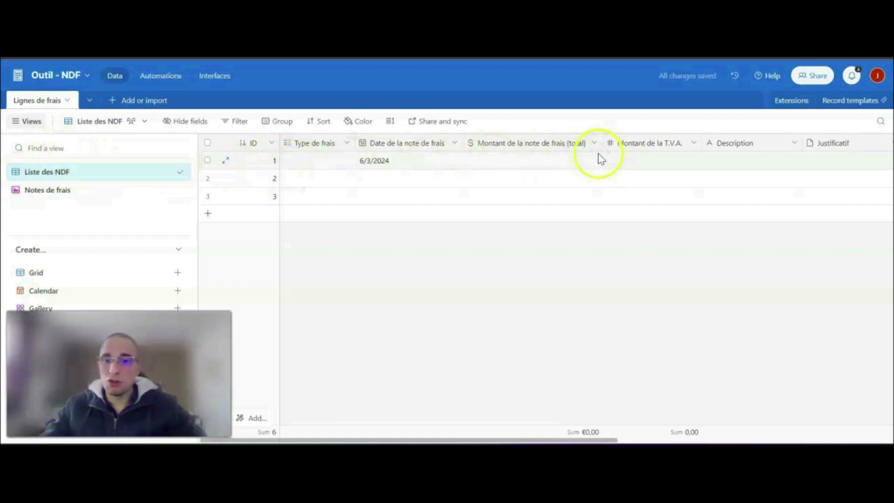
{"action": "left_click", "coordinate": [261, 49]}
{"action": "left_click", "coordinate": [613, 309]}
{"action": "scroll", "coordinate": [618, 330], "scroll_direction": "down", "scroll_amount": 3}
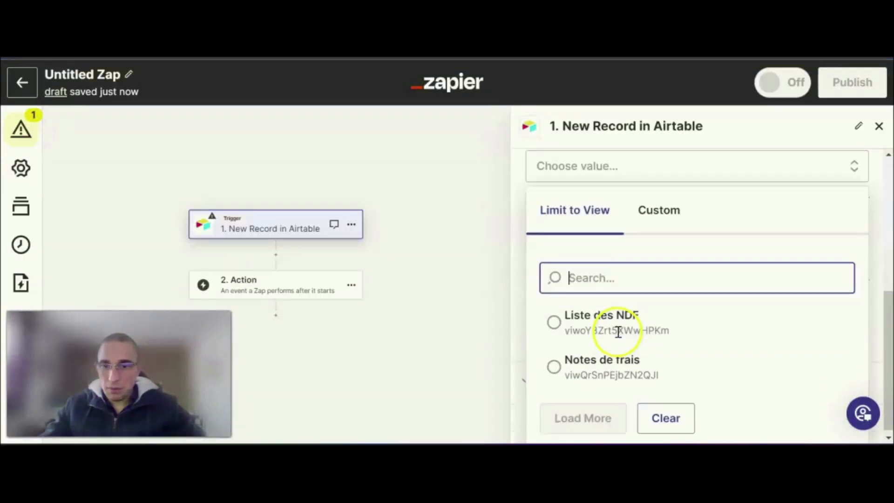
{"action": "left_click", "coordinate": [559, 322]}
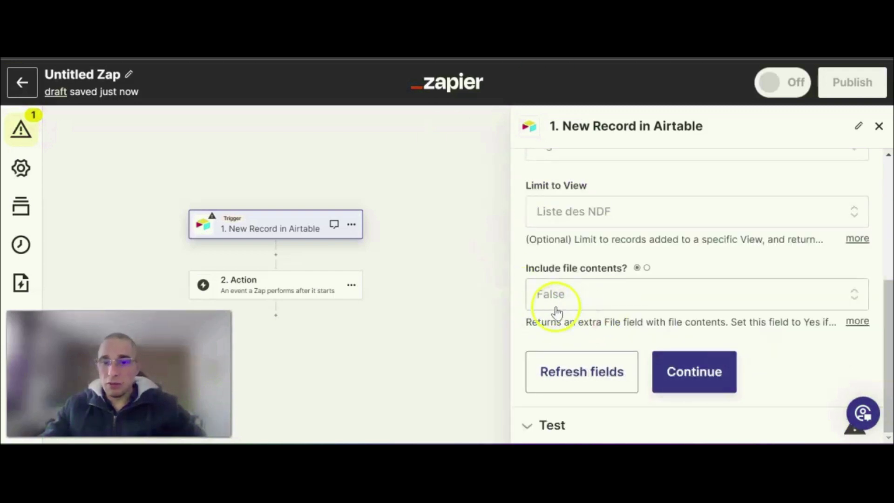
{"action": "left_click", "coordinate": [702, 378]}
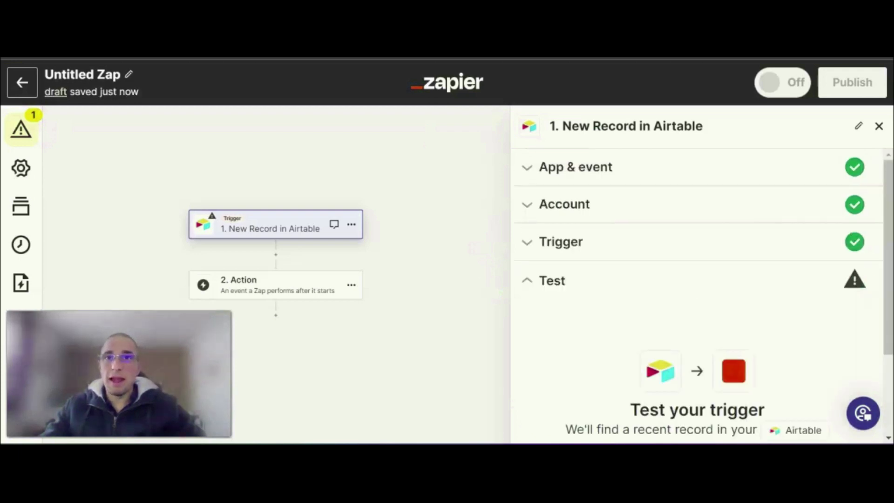
- Test the Airtable trigger, review the sample records it pulls and close the trigger's settings
{"action": "scroll", "coordinate": [653, 287], "scroll_direction": "down", "scroll_amount": 2}
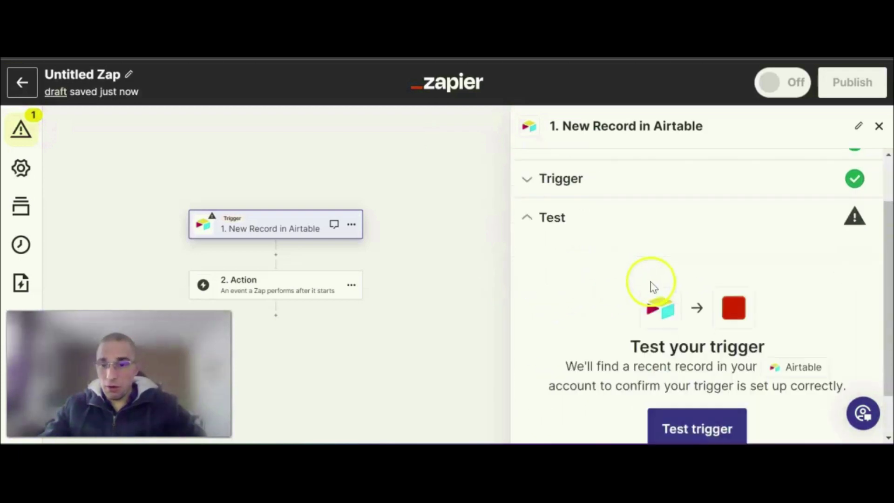
{"action": "scroll", "coordinate": [653, 287], "scroll_direction": "down", "scroll_amount": 1}
{"action": "left_click", "coordinate": [698, 375]}
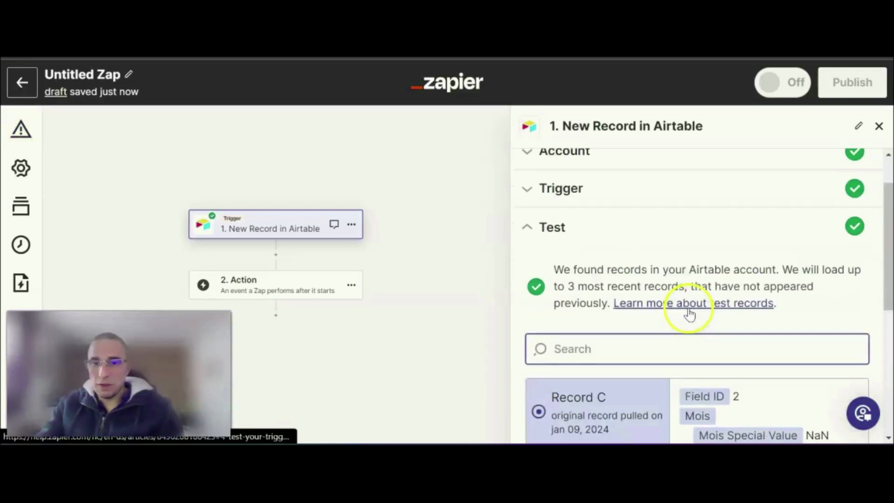
{"action": "scroll", "coordinate": [713, 292], "scroll_direction": "down", "scroll_amount": 1}
{"action": "scroll", "coordinate": [751, 258], "scroll_direction": "up", "scroll_amount": 1}
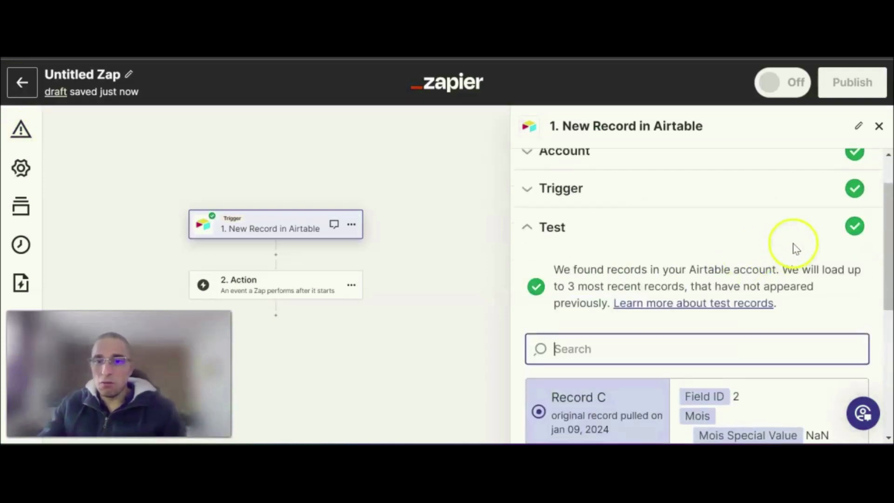
{"action": "scroll", "coordinate": [818, 273], "scroll_direction": "up", "scroll_amount": 1}
{"action": "scroll", "coordinate": [819, 266], "scroll_direction": "down", "scroll_amount": 3}
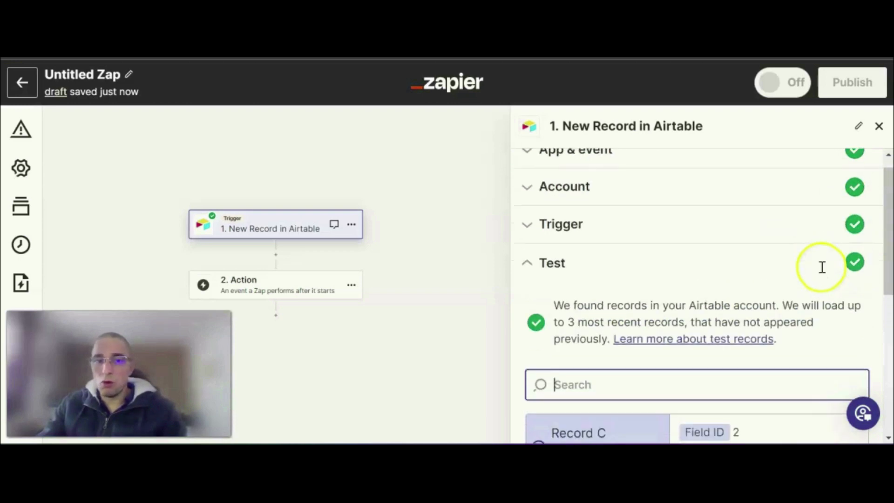
{"action": "scroll", "coordinate": [822, 266], "scroll_direction": "down", "scroll_amount": 2}
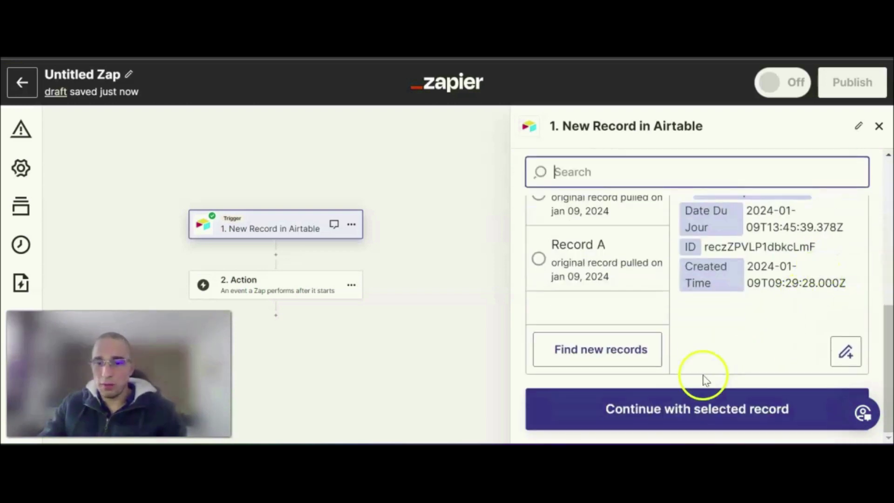
{"action": "left_click", "coordinate": [879, 127]}
- Choose Dropbox as the app for the Zap's second step, the action
{"action": "left_click_drag", "start_coordinate": [434, 261], "coordinate": [603, 246]}
{"action": "scroll", "coordinate": [602, 245], "scroll_direction": "up", "scroll_amount": 3}
{"action": "scroll", "coordinate": [603, 245], "scroll_direction": "down", "scroll_amount": 2}
{"action": "scroll", "coordinate": [613, 274], "scroll_direction": "down", "scroll_amount": 2}
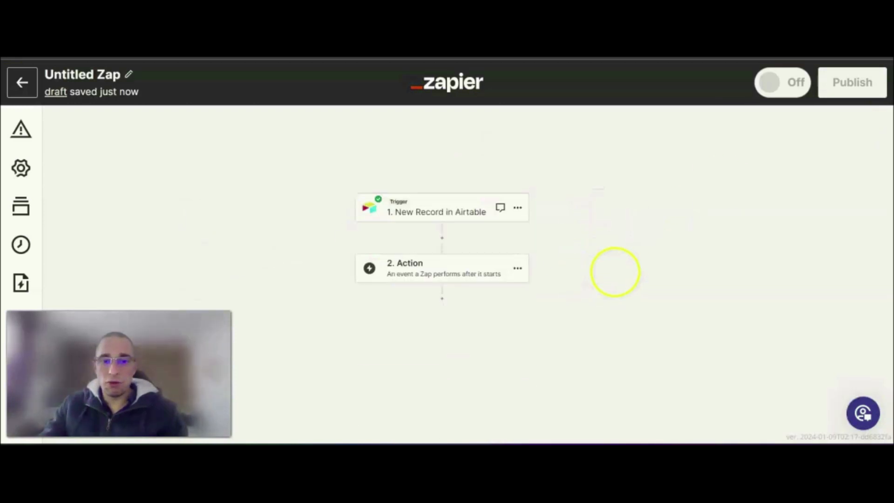
{"action": "left_click_drag", "start_coordinate": [632, 282], "coordinate": [611, 264]}
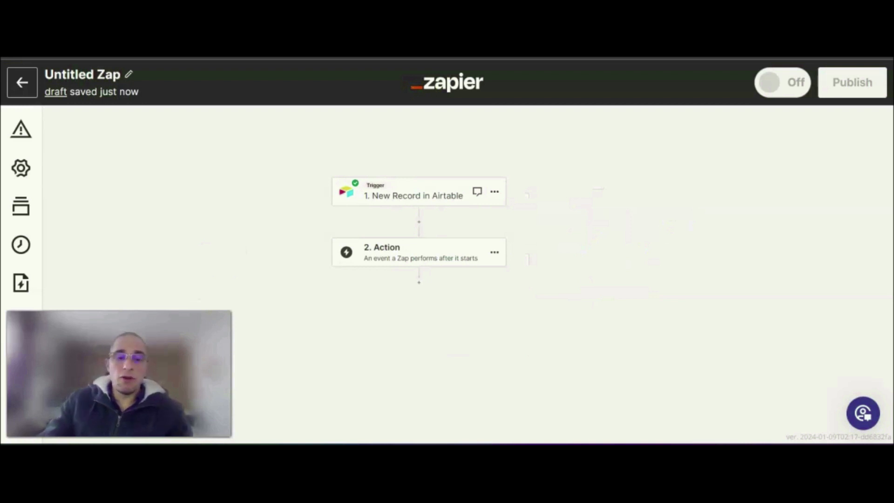
{"action": "left_click", "coordinate": [396, 247]}
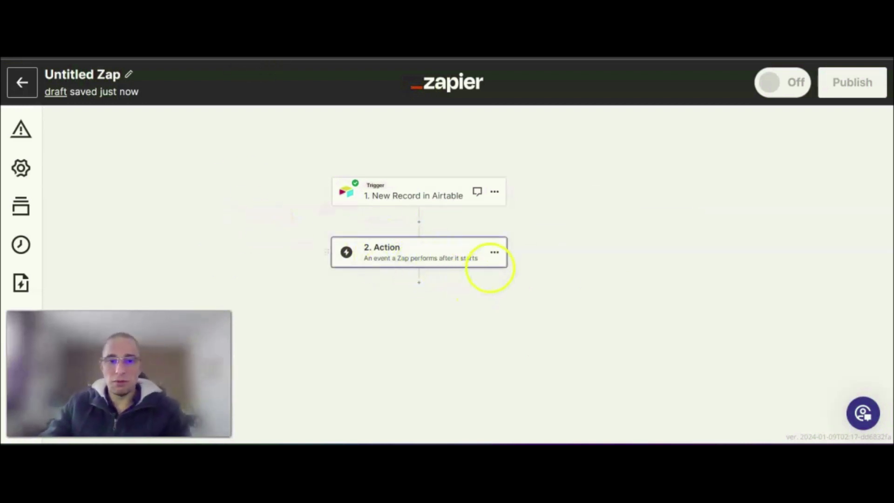
{"action": "left_click", "coordinate": [246, 254]}
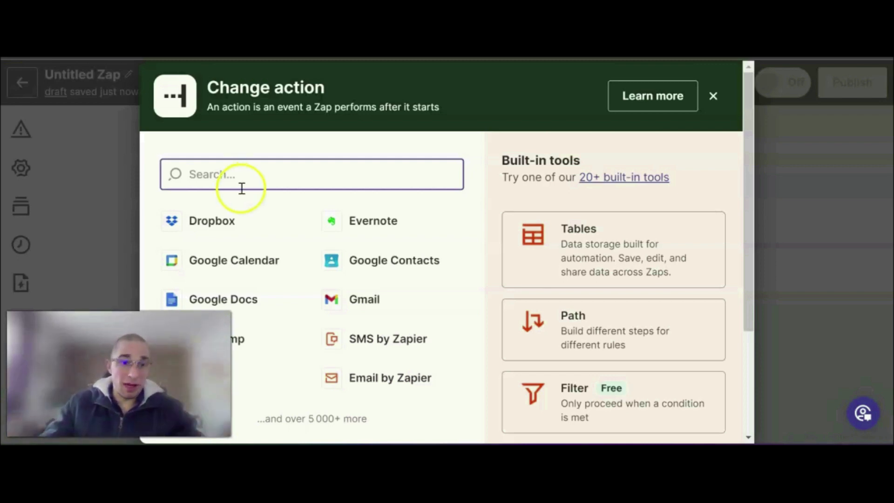
{"action": "left_click", "coordinate": [232, 220]}
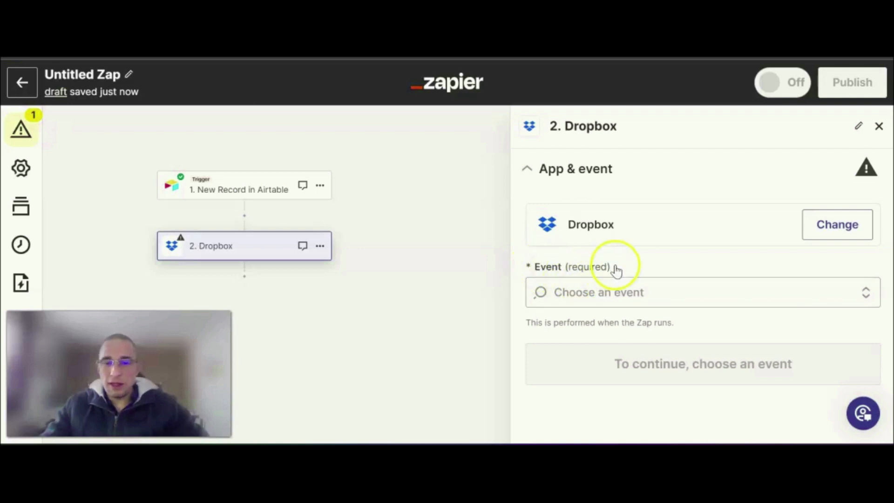
- Set the Dropbox action's event to Upload File and proceed to the account settings
{"action": "left_click", "coordinate": [610, 298]}
{"action": "scroll", "coordinate": [662, 335], "scroll_direction": "down", "scroll_amount": 5}
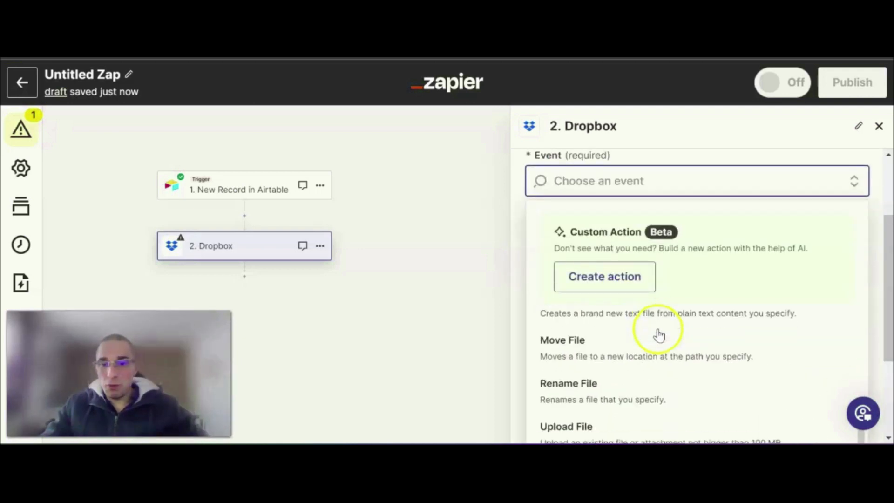
{"action": "scroll", "coordinate": [659, 334], "scroll_direction": "down", "scroll_amount": 1}
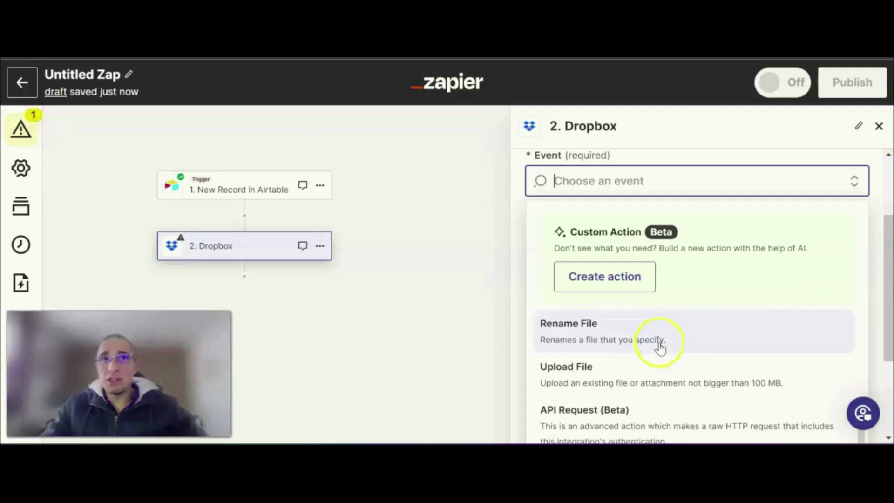
{"action": "left_click", "coordinate": [659, 374]}
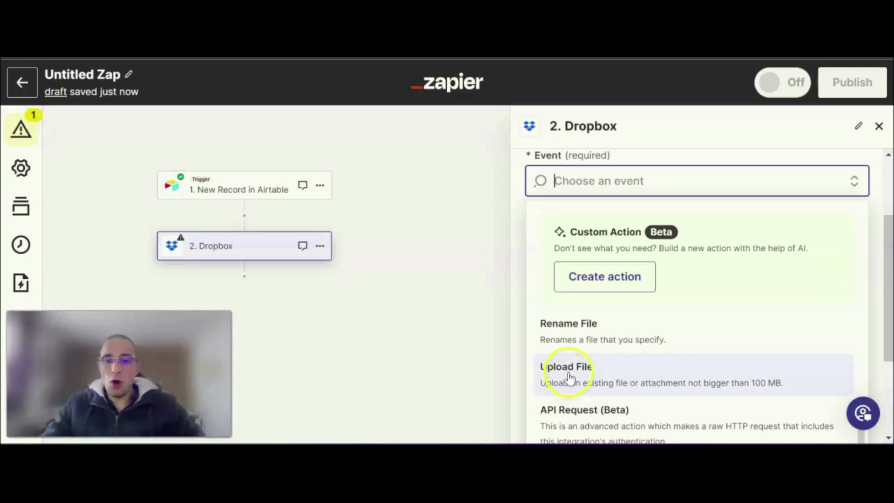
{"action": "left_click", "coordinate": [586, 380]}
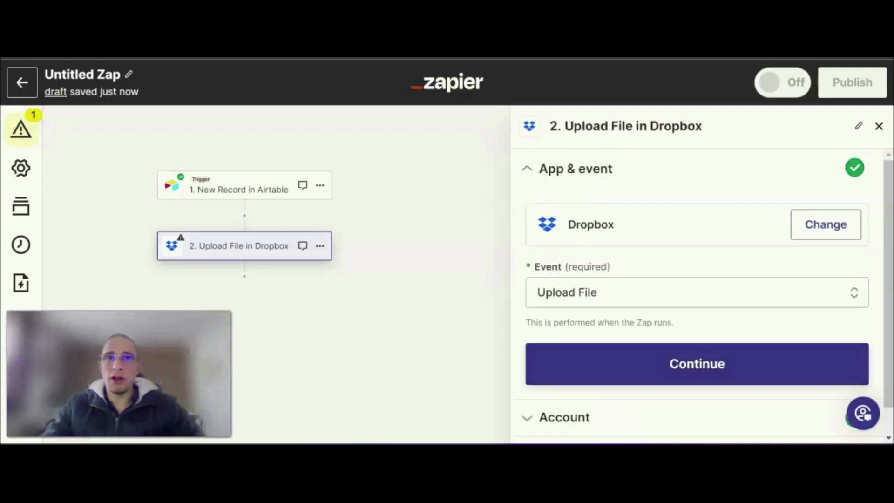
{"action": "left_click", "coordinate": [670, 373]}
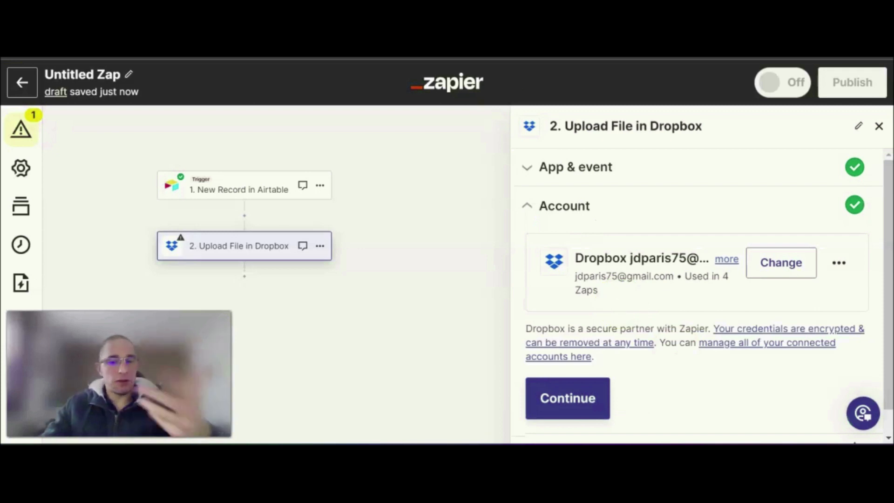
- Test the connection of the Dropbox account linked to the upload action
{"action": "left_click", "coordinate": [838, 264]}
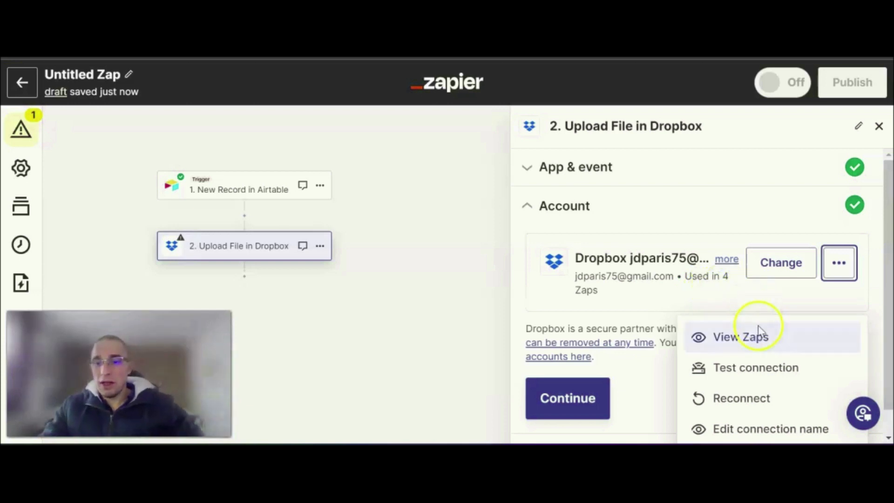
{"action": "left_click", "coordinate": [765, 372]}
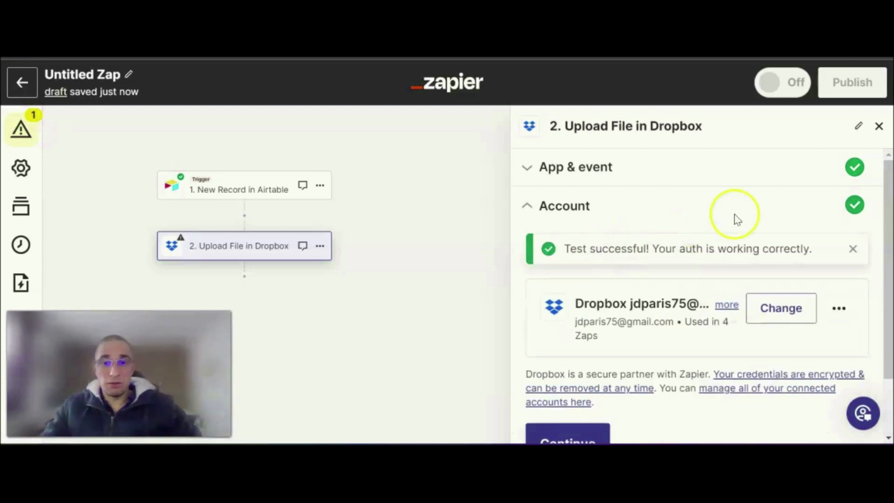
{"action": "scroll", "coordinate": [745, 289], "scroll_direction": "down", "scroll_amount": 2}
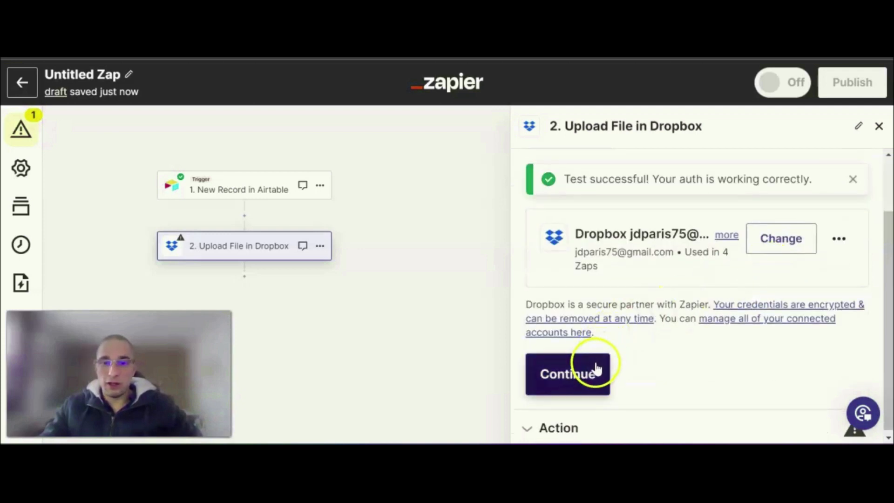
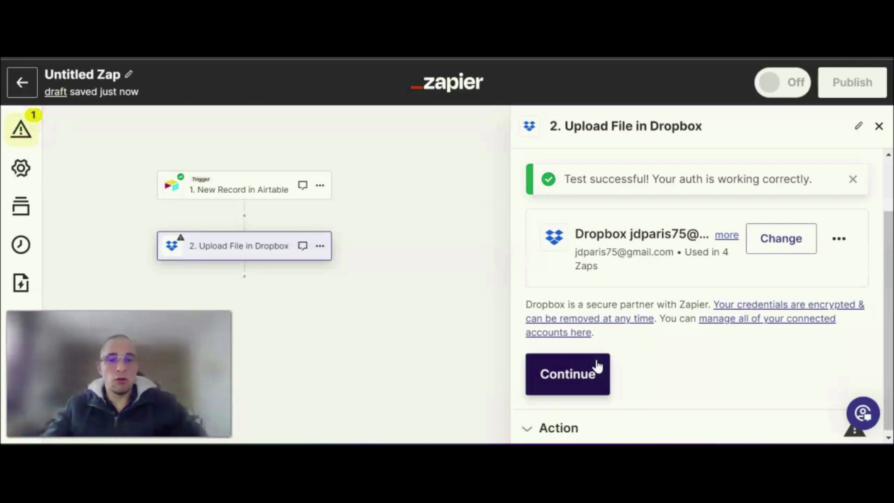
- Continue to the Dropbox upload action's settings and choose /Notes de frais as the destination folder
{"action": "left_click", "coordinate": [591, 372]}
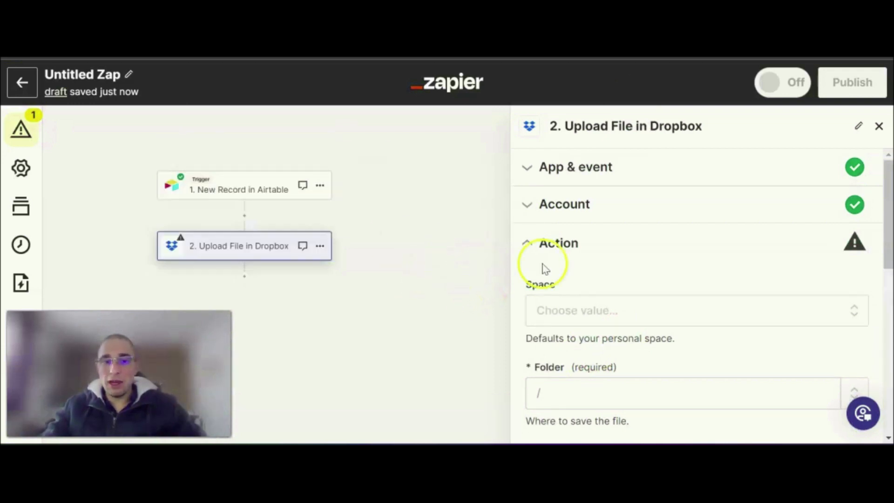
{"action": "scroll", "coordinate": [611, 278], "scroll_direction": "down", "scroll_amount": 3}
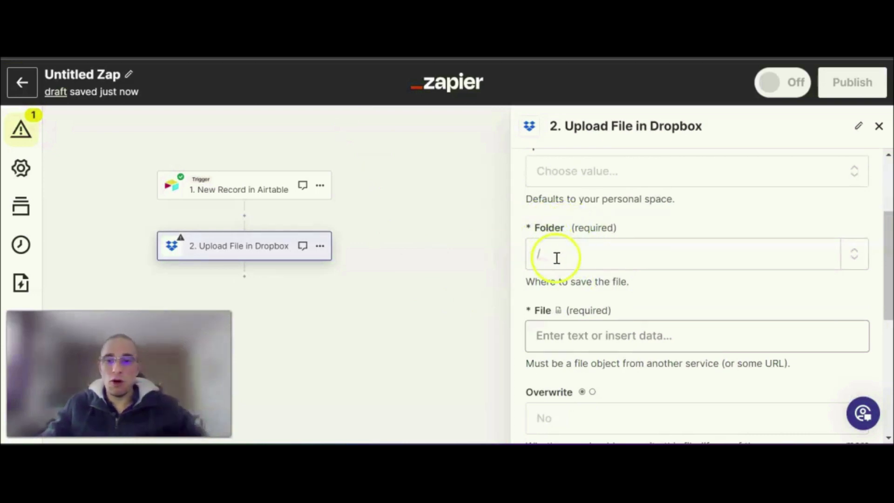
{"action": "left_click", "coordinate": [636, 255]}
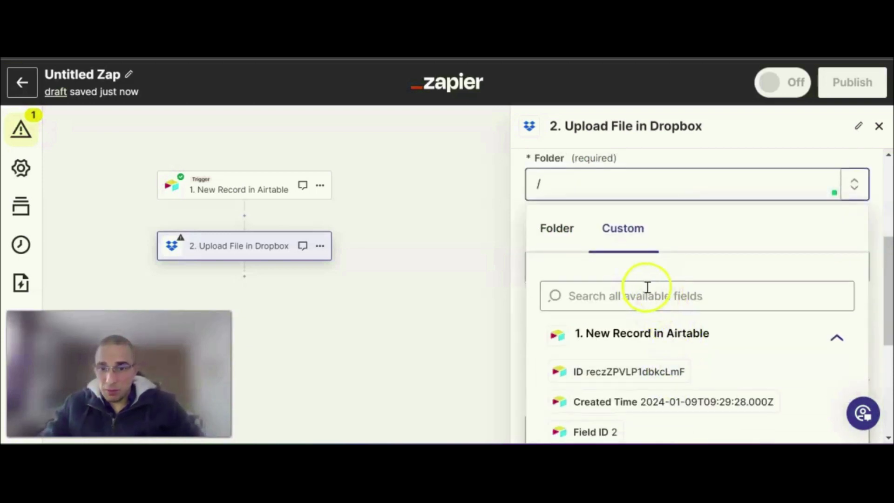
{"action": "left_click", "coordinate": [564, 230]}
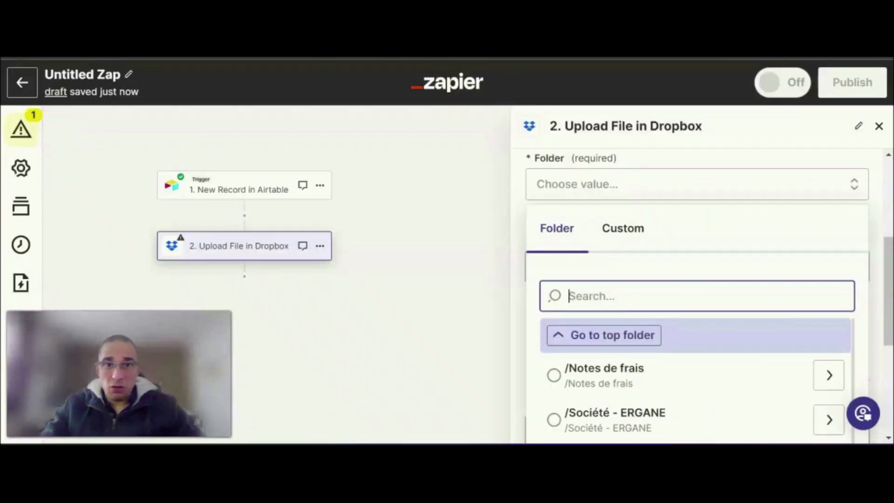
{"action": "type", "text": "/"}
{"action": "left_click", "coordinate": [557, 228]}
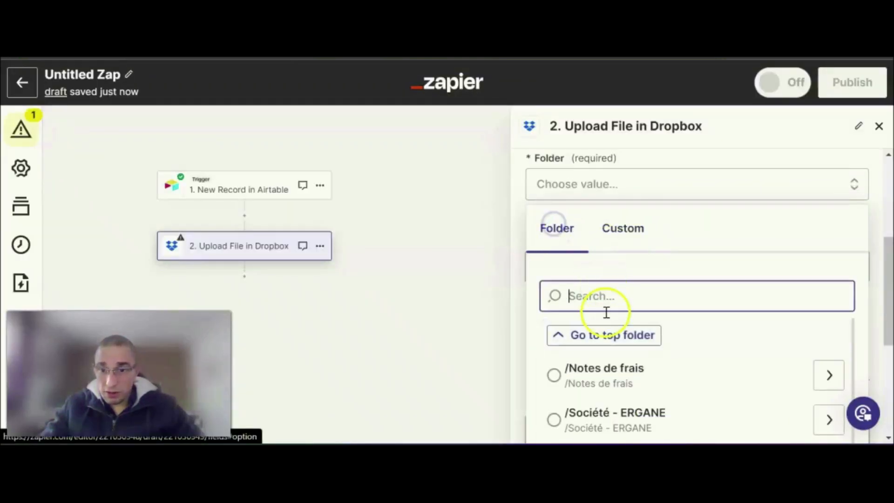
{"action": "left_click", "coordinate": [555, 374]}
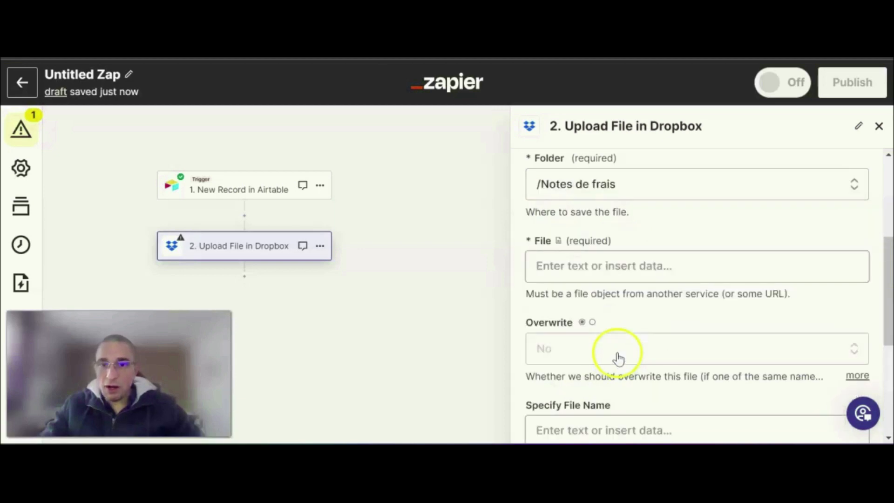
- Narrow the upload's destination folder to the 2024 subfolder, /Notes de frais/2024
{"action": "left_click", "coordinate": [650, 187]}
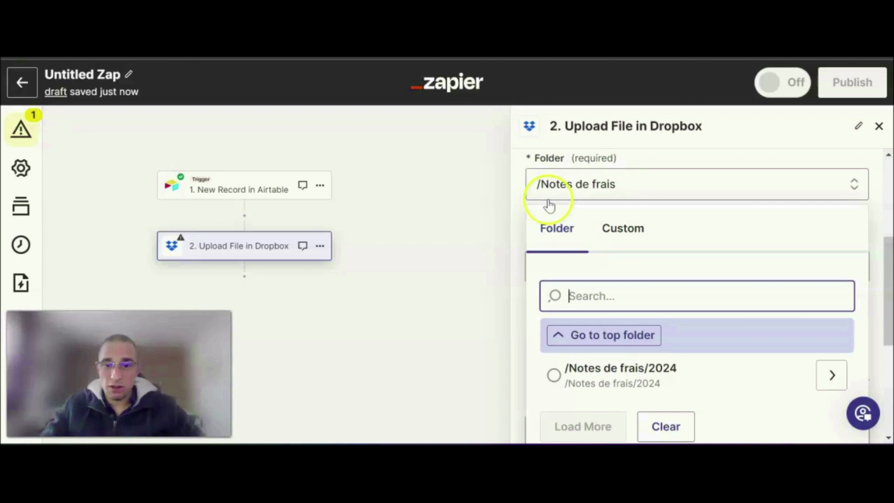
{"action": "left_click", "coordinate": [612, 390]}
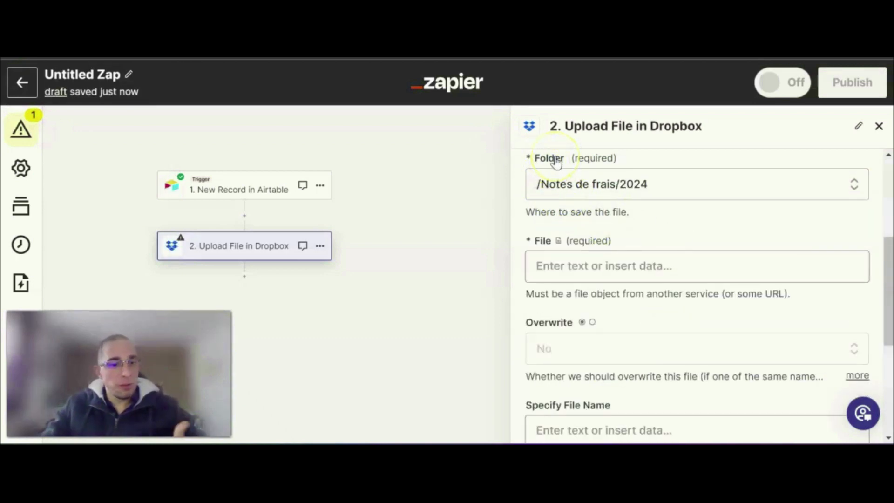
{"action": "left_click", "coordinate": [564, 186]}
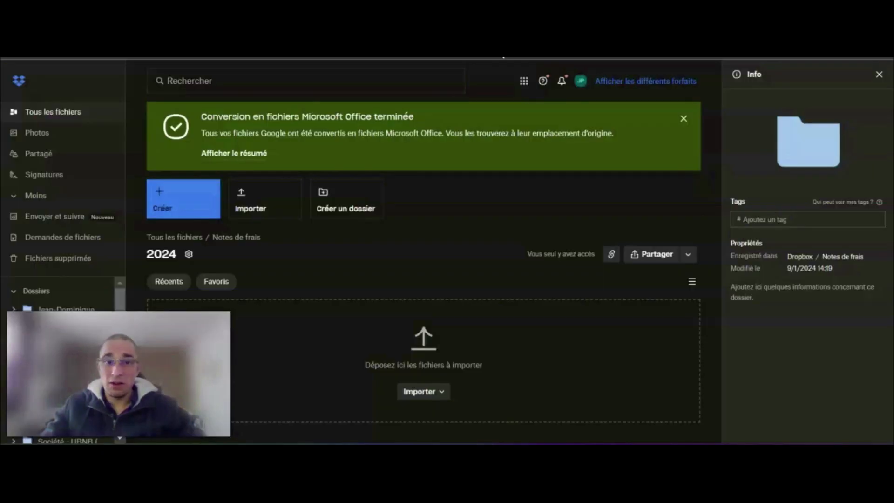
{"action": "left_click", "coordinate": [215, 249]}
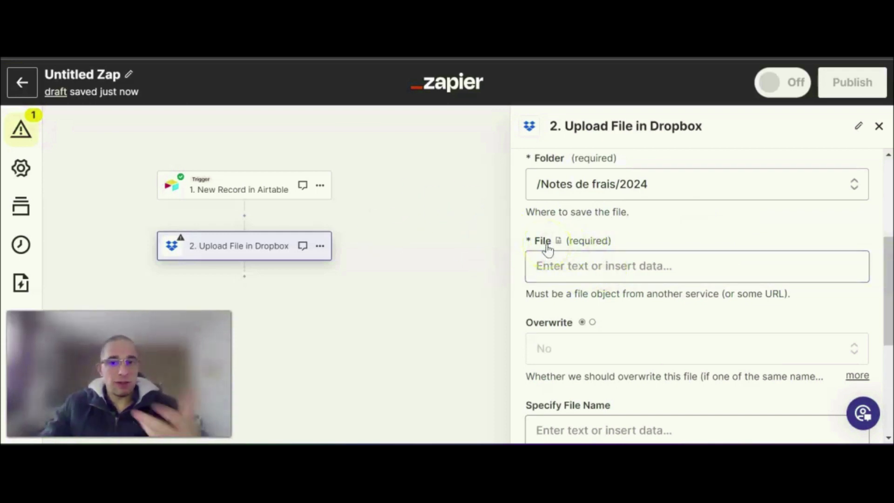
- Examine which fields of the new Airtable record can be inserted as the file to upload
{"action": "left_click", "coordinate": [594, 272]}
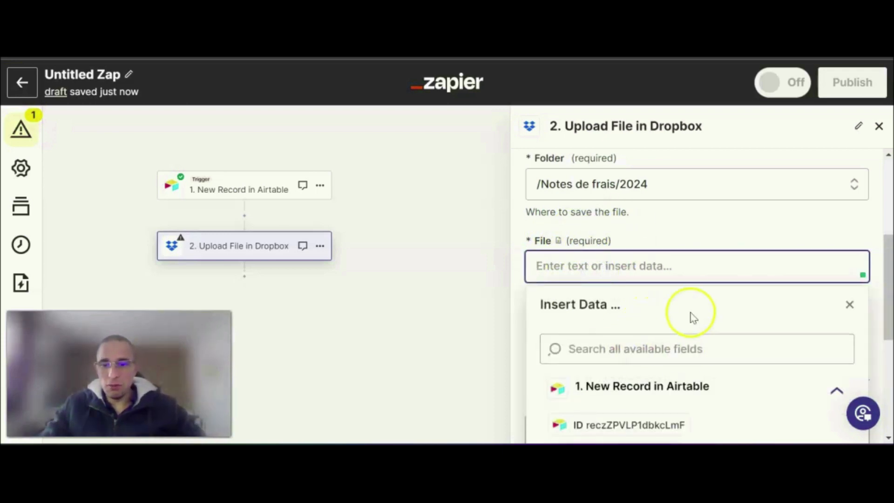
{"action": "scroll", "coordinate": [694, 318], "scroll_direction": "down", "scroll_amount": 3}
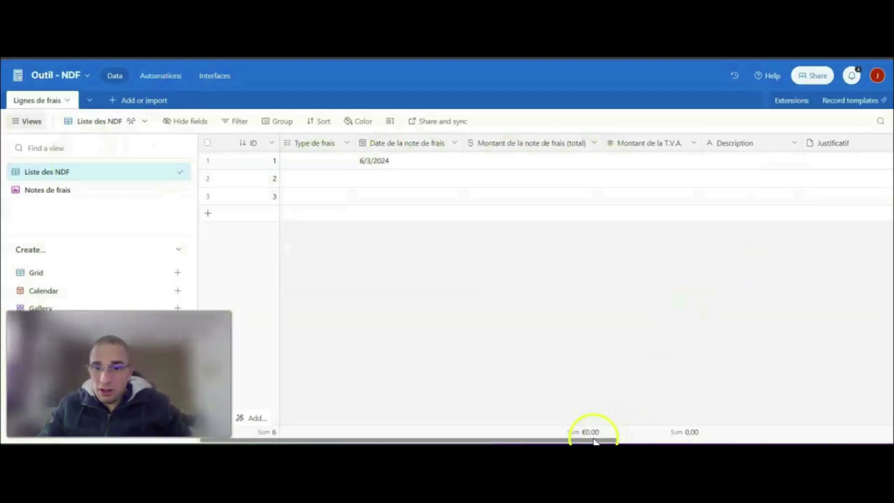
{"action": "left_click_drag", "start_coordinate": [594, 440], "coordinate": [625, 439]}
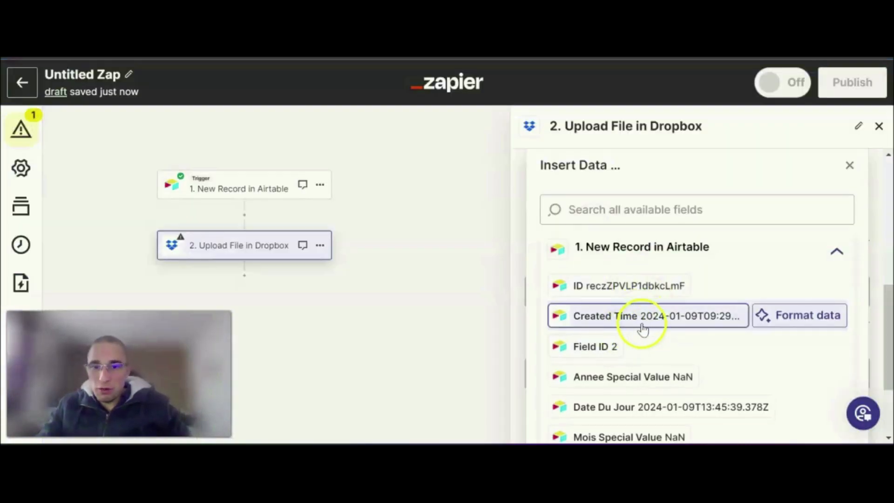
{"action": "scroll", "coordinate": [670, 321], "scroll_direction": "down", "scroll_amount": 2}
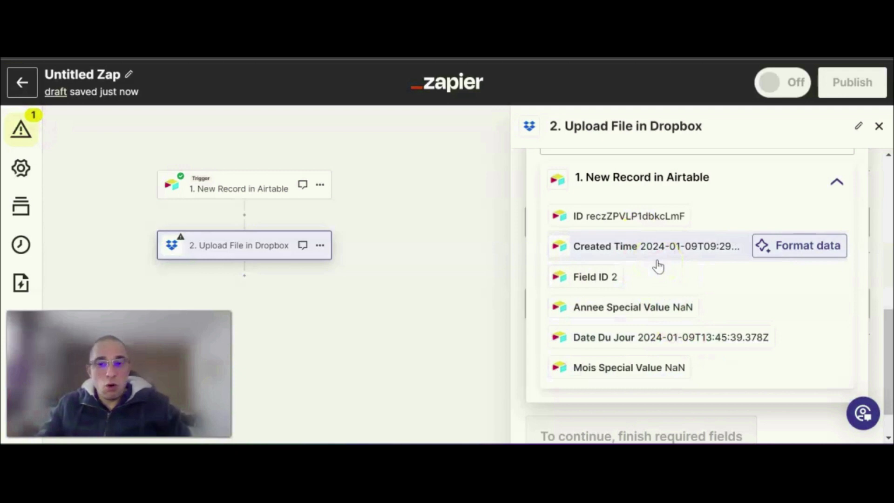
{"action": "left_click", "coordinate": [679, 250]}
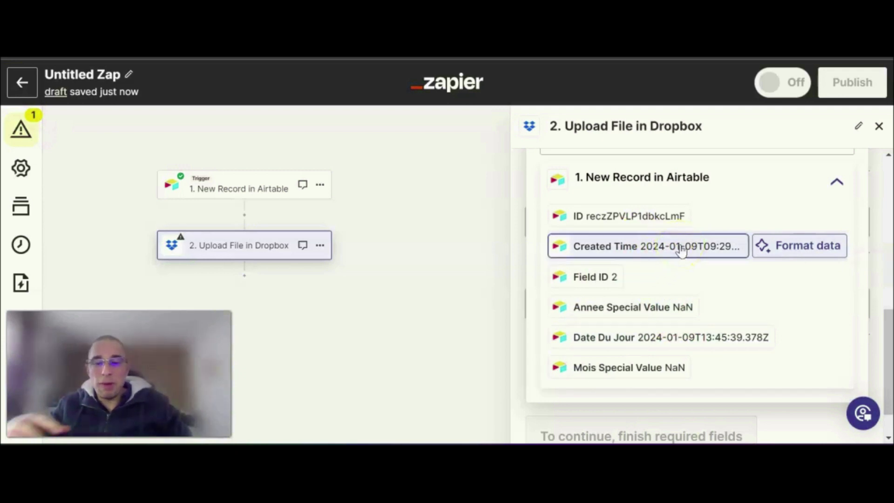
{"action": "scroll", "coordinate": [679, 249], "scroll_direction": "up", "scroll_amount": 2}
{"action": "left_click", "coordinate": [687, 271]}
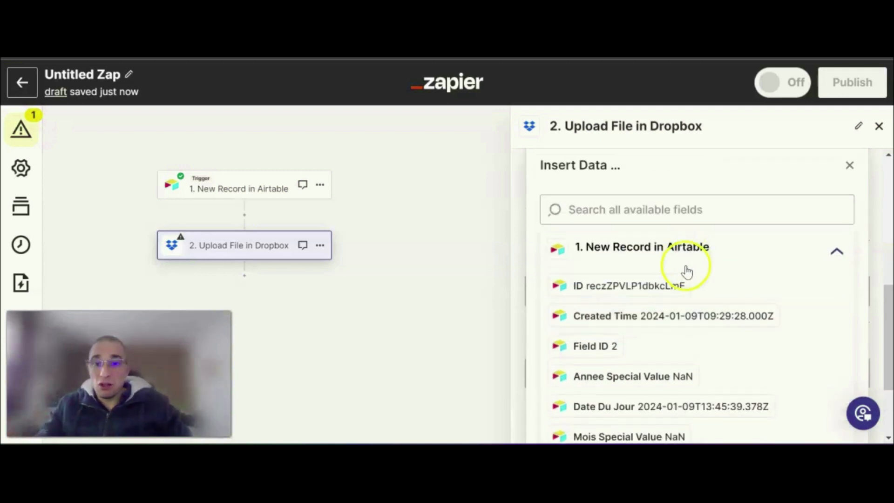
- Reopen the Airtable trigger's test and compare the field data of sample records C, B and A
{"action": "left_click", "coordinate": [224, 188]}
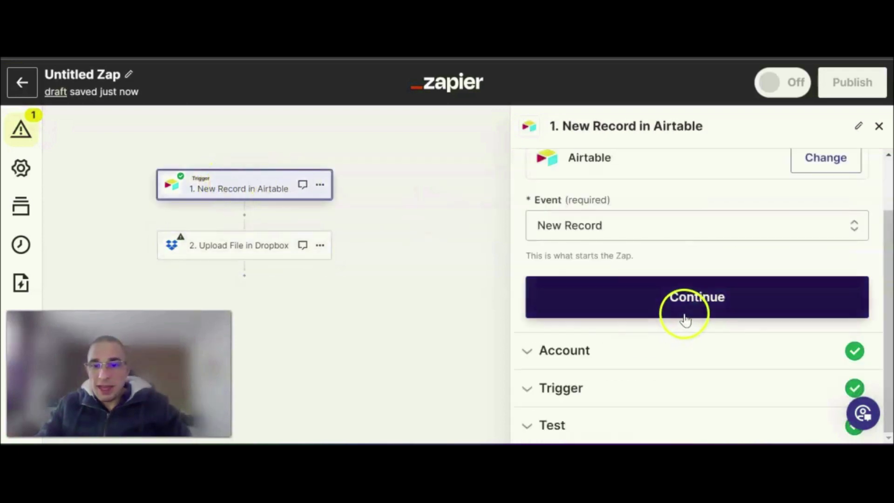
{"action": "left_click", "coordinate": [638, 427]}
{"action": "scroll", "coordinate": [670, 400], "scroll_direction": "down", "scroll_amount": 3}
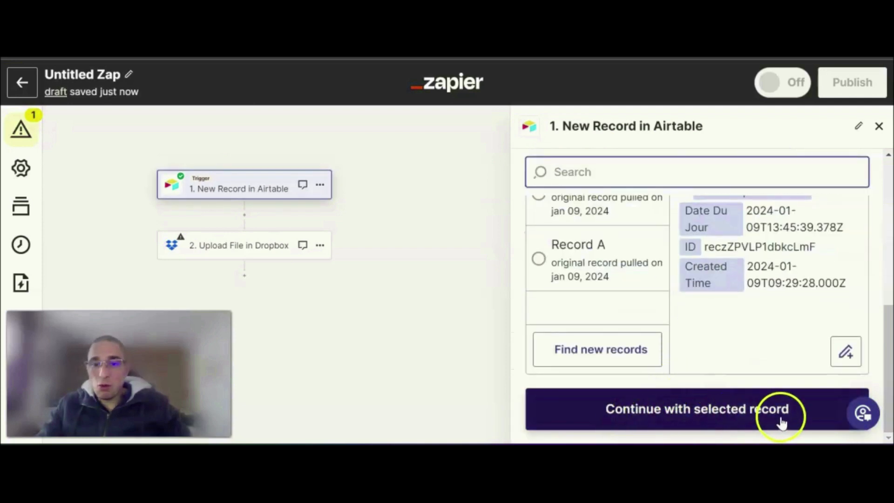
{"action": "scroll", "coordinate": [674, 302], "scroll_direction": "up", "scroll_amount": 2}
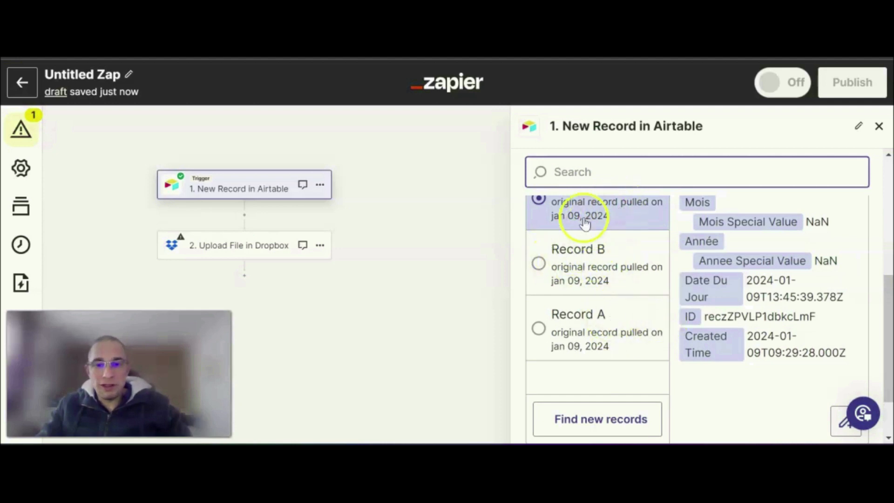
{"action": "scroll", "coordinate": [650, 289], "scroll_direction": "up", "scroll_amount": 3}
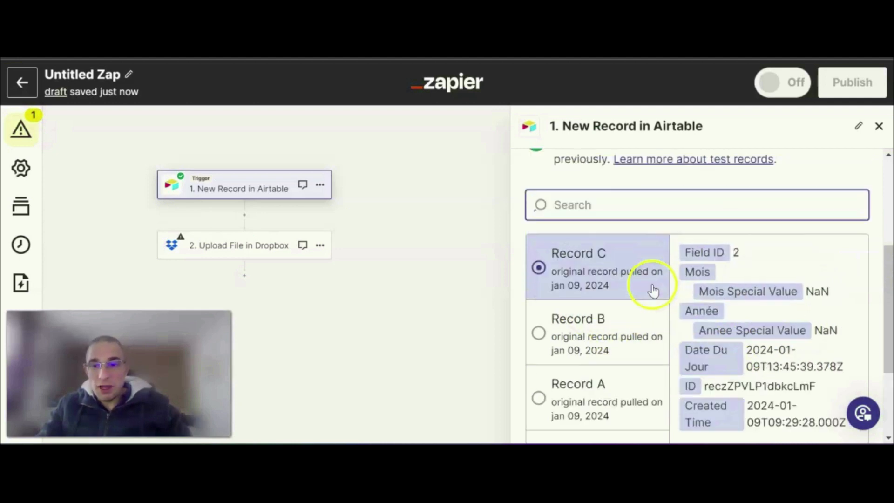
{"action": "scroll", "coordinate": [651, 363], "scroll_direction": "down", "scroll_amount": 2}
{"action": "left_click", "coordinate": [621, 259]}
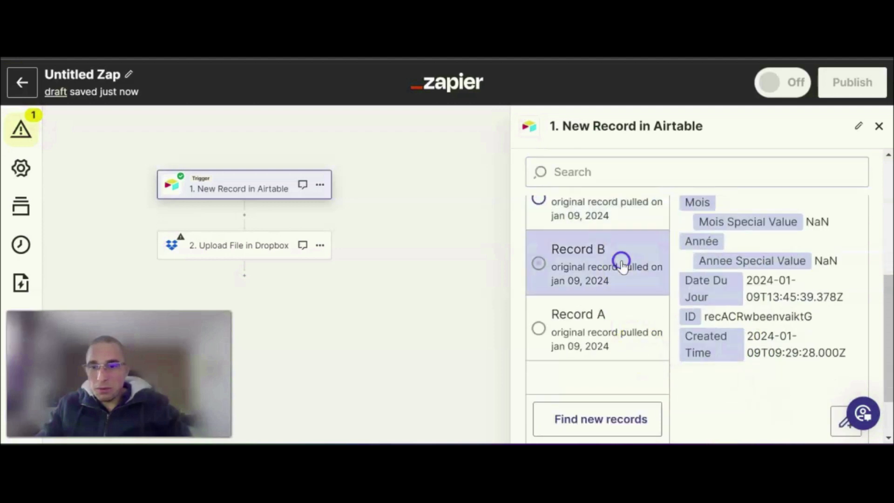
{"action": "left_click", "coordinate": [595, 306]}
{"action": "scroll", "coordinate": [739, 239], "scroll_direction": "up", "scroll_amount": 1}
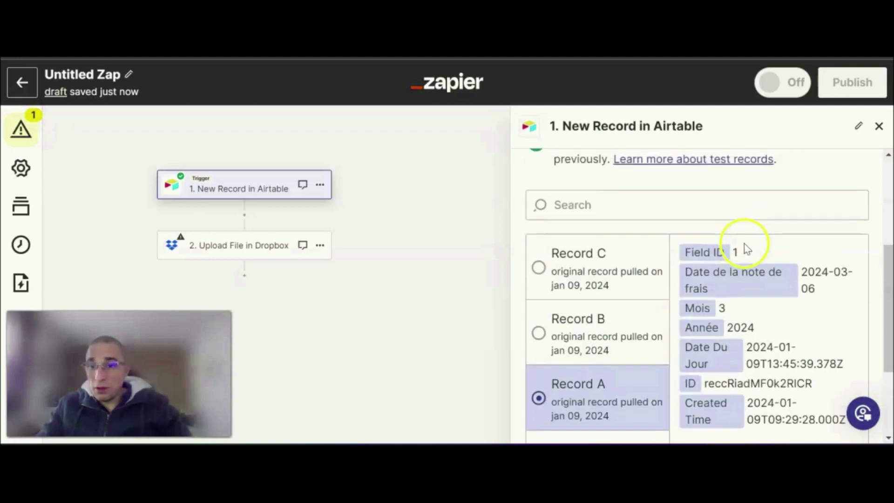
{"action": "scroll", "coordinate": [749, 358], "scroll_direction": "down", "scroll_amount": 2}
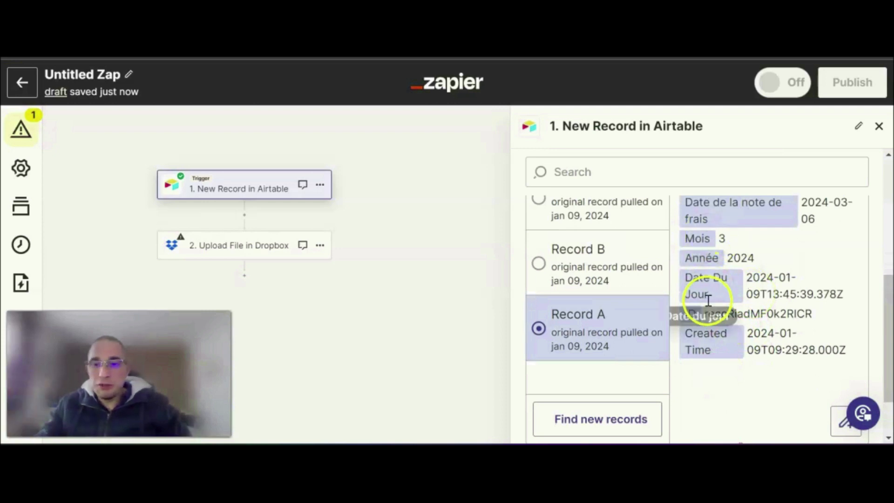
- Switch to the Airtable base and review the columns of the Liste des NDF view for receipt data
{"action": "left_click", "coordinate": [401, 42]}
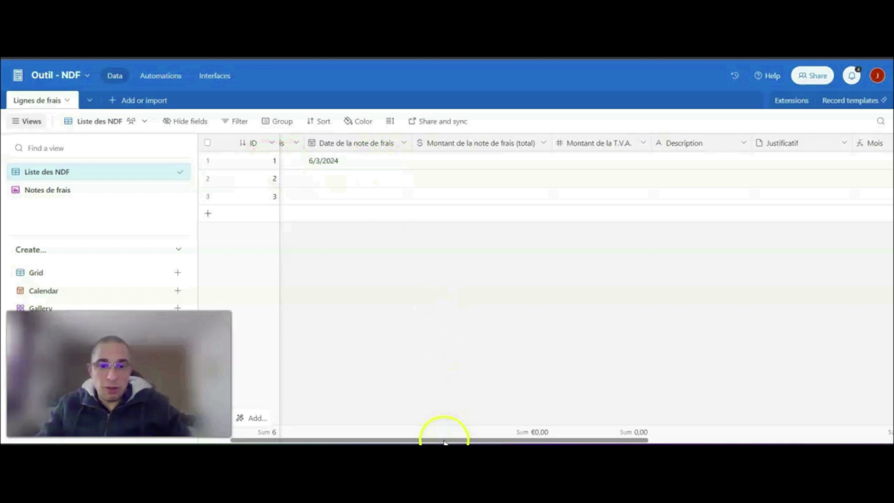
{"action": "left_click_drag", "start_coordinate": [446, 438], "coordinate": [272, 320]}
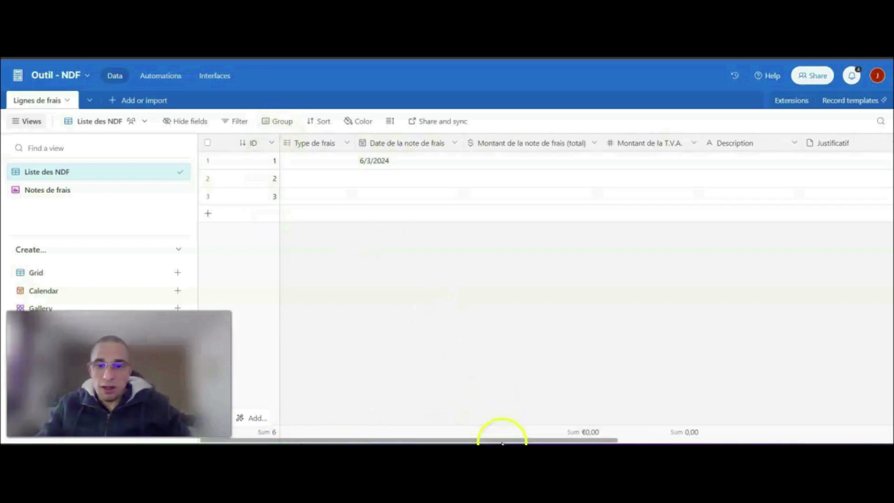
{"action": "left_click_drag", "start_coordinate": [610, 439], "coordinate": [882, 441]}
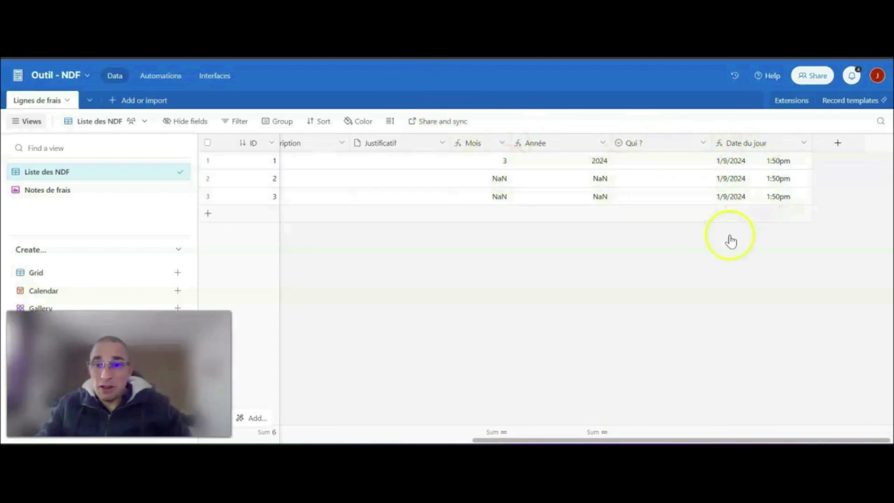
{"action": "left_click_drag", "start_coordinate": [611, 439], "coordinate": [479, 440]}
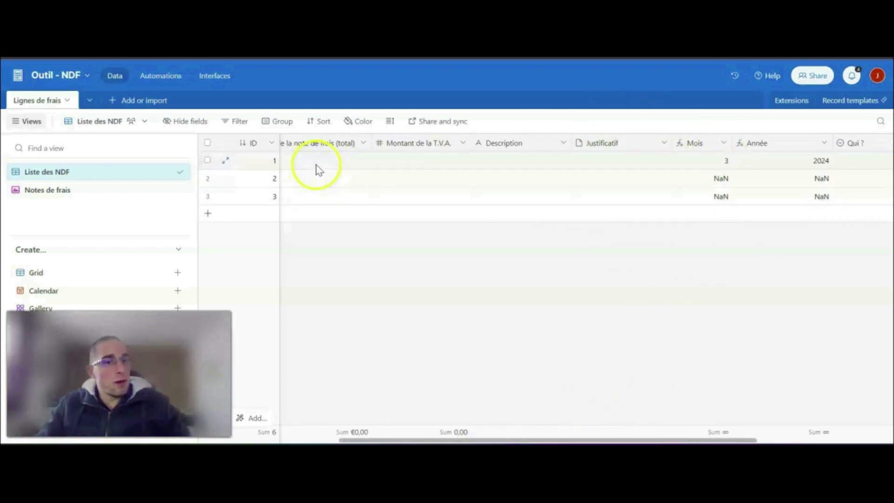
- Open the live Notes de frais form and upload the local file Profile (1).pdf as the receipt
{"action": "left_click", "coordinate": [65, 190]}
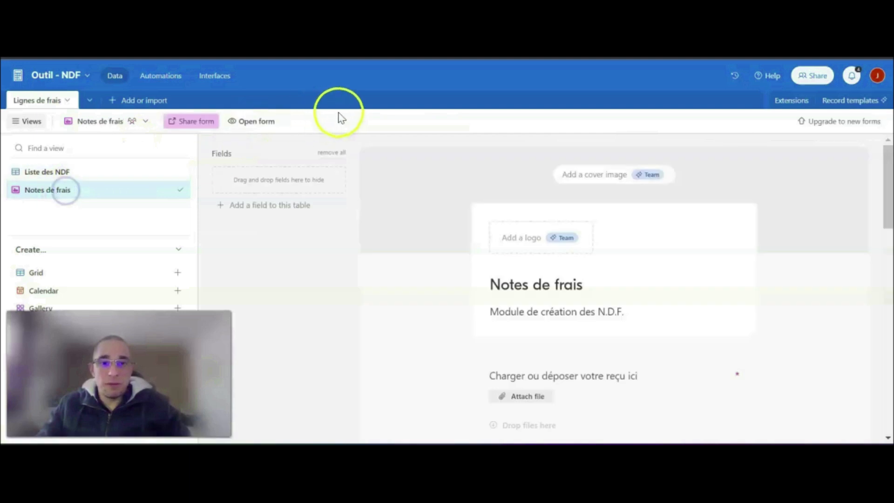
{"action": "left_click", "coordinate": [264, 120]}
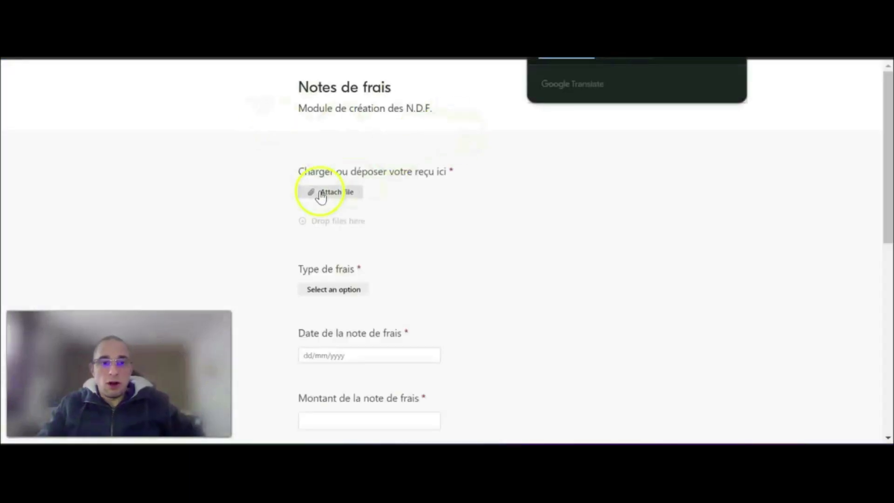
{"action": "left_click", "coordinate": [322, 195]}
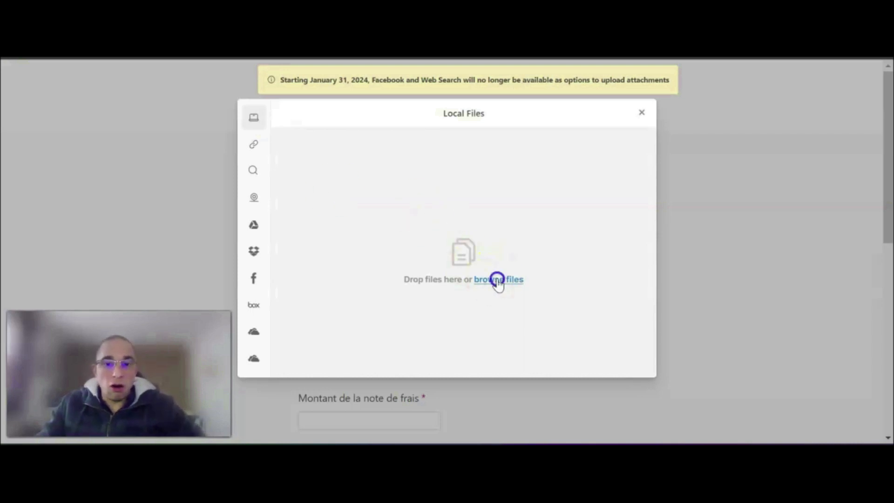
{"action": "left_click", "coordinate": [497, 279]}
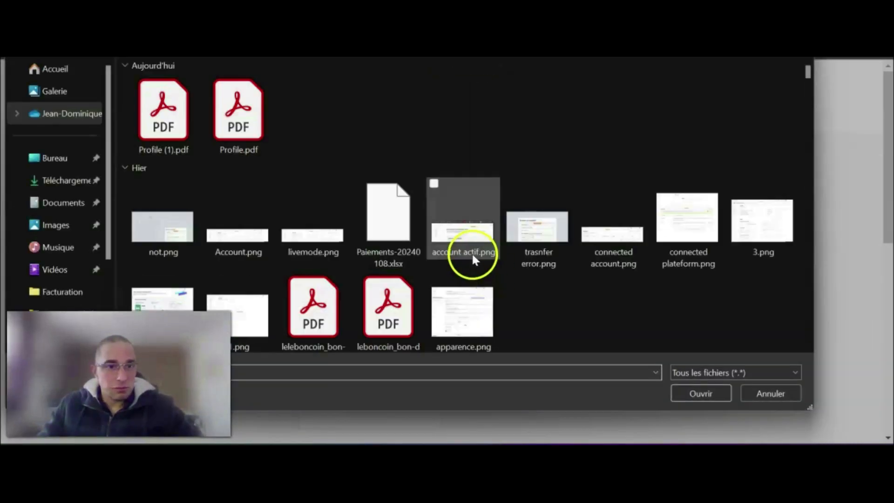
{"action": "double_click", "coordinate": [151, 105]}
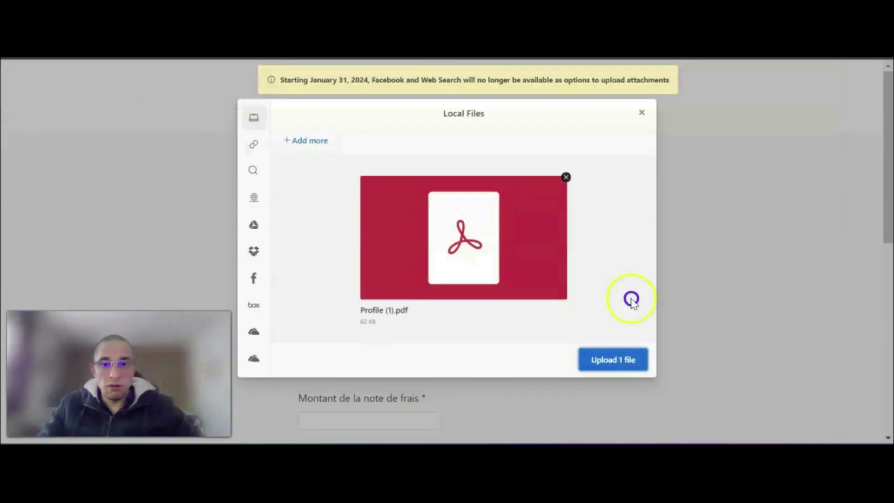
{"action": "left_click", "coordinate": [631, 362]}
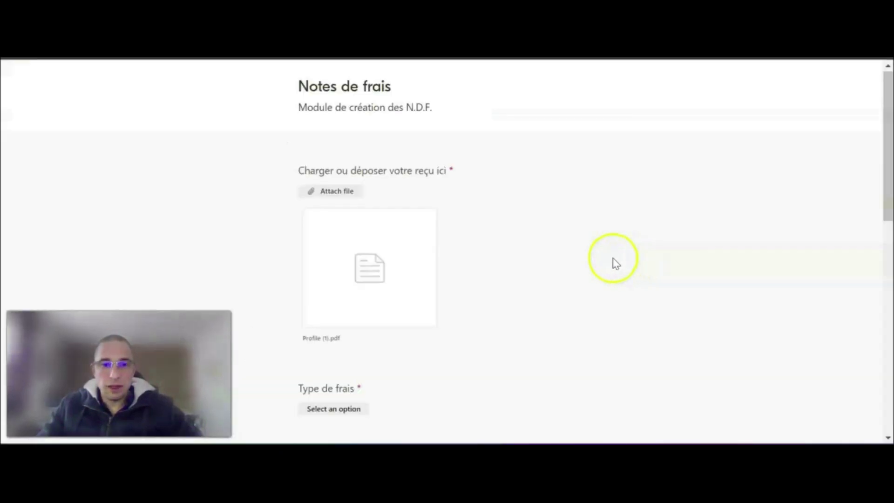
- Set the form's Type de frais to Parking
{"action": "scroll", "coordinate": [381, 268], "scroll_direction": "down", "scroll_amount": 3}
{"action": "left_click", "coordinate": [314, 266]}
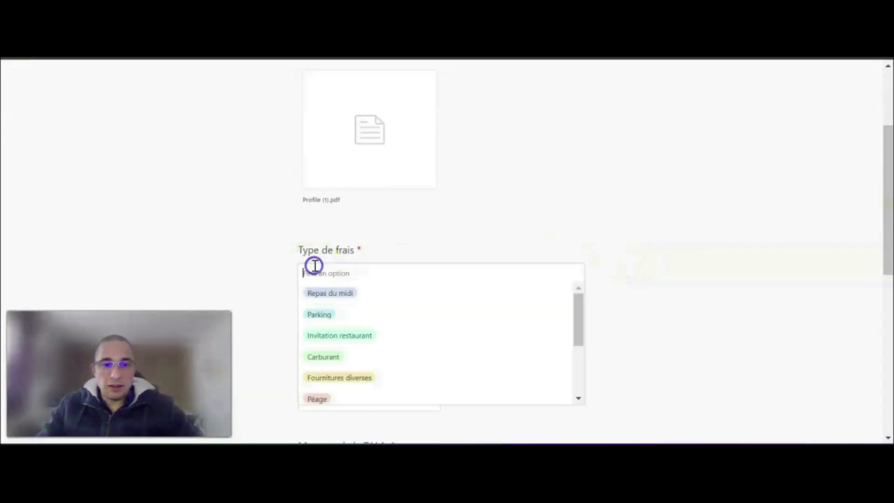
{"action": "left_click", "coordinate": [356, 315]}
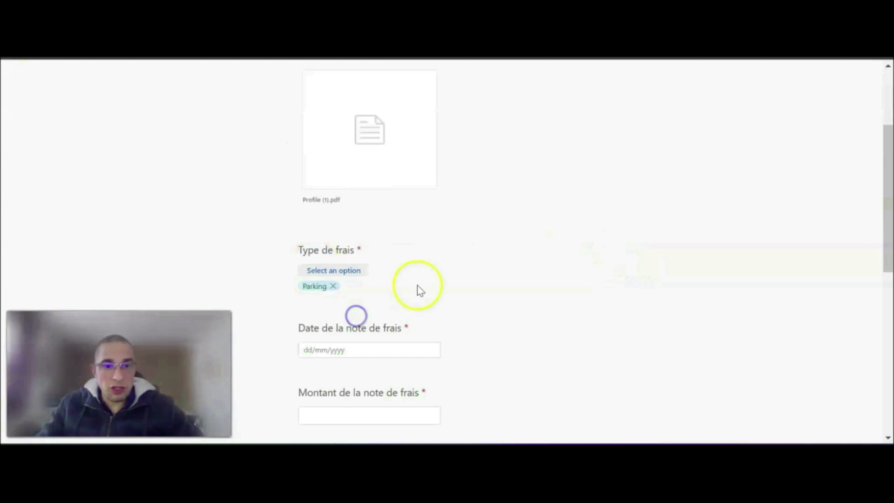
- Set the expense date to 9/1/2024, the total amount to 20 and the T.V.A. amount to 3 in the form
{"action": "scroll", "coordinate": [382, 305], "scroll_direction": "down", "scroll_amount": 3}
{"action": "left_click", "coordinate": [377, 212]}
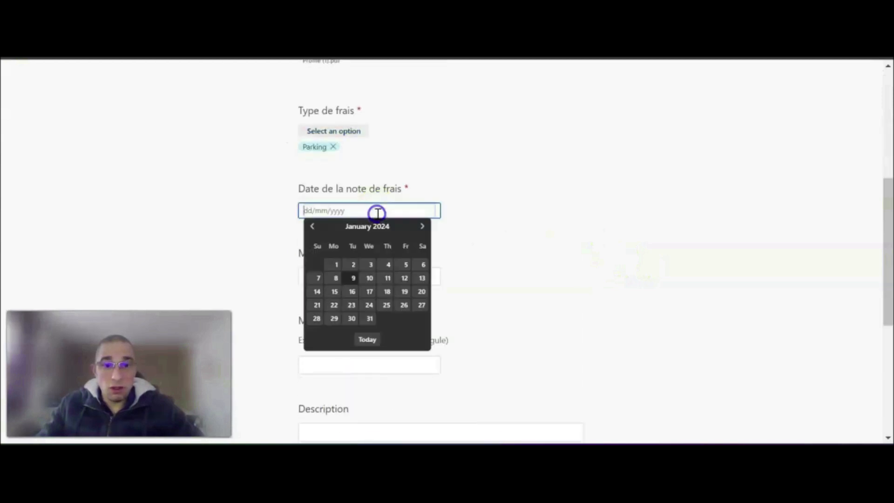
{"action": "left_click", "coordinate": [353, 278]}
{"action": "scroll", "coordinate": [419, 218], "scroll_direction": "down", "scroll_amount": 2}
{"action": "left_click", "coordinate": [343, 206]}
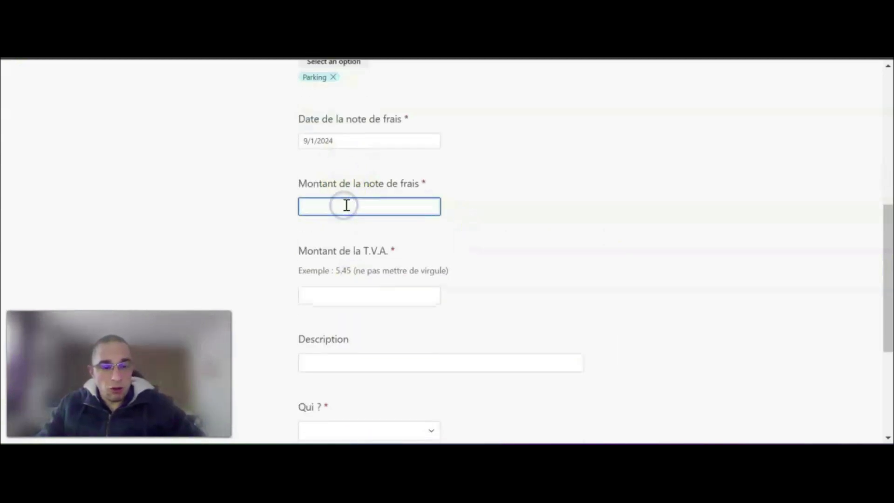
{"action": "type", "text": "20"}
{"action": "left_click", "coordinate": [357, 298]}
{"action": "type", "text": "3"}
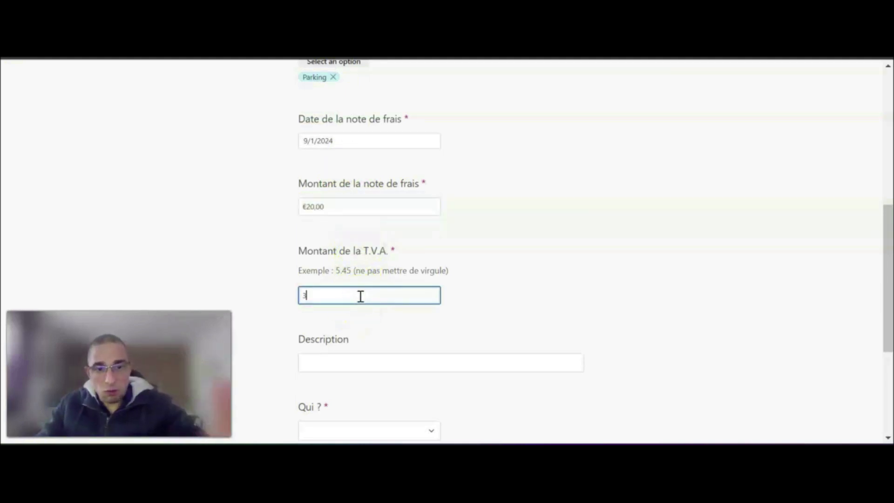
- Enter Test as the description, choose the second person in the Qui ? list and submit the expense form
{"action": "scroll", "coordinate": [360, 296], "scroll_direction": "down", "scroll_amount": 2}
{"action": "left_click", "coordinate": [360, 294]}
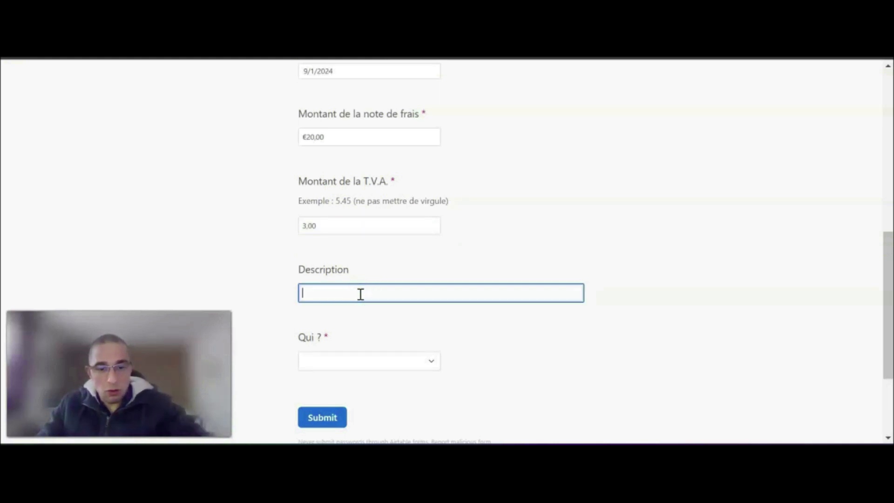
{"action": "left_click", "coordinate": [364, 356]}
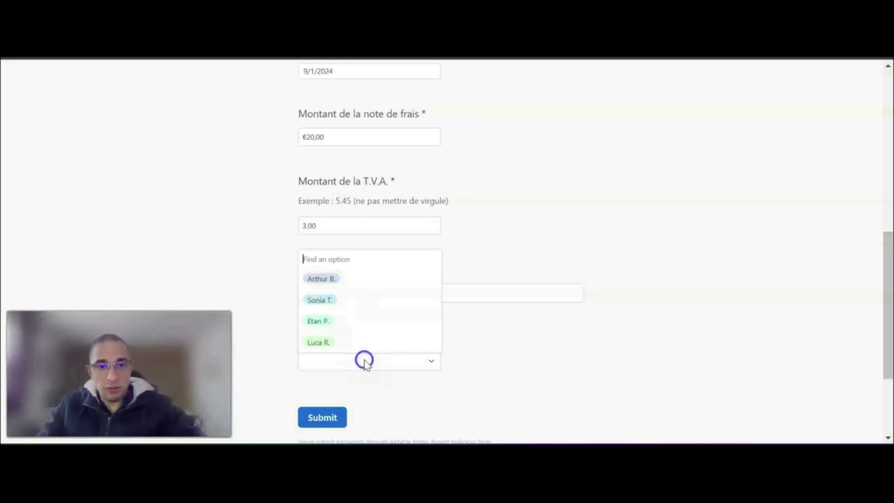
{"action": "left_click", "coordinate": [359, 299]}
{"action": "left_click", "coordinate": [341, 423]}
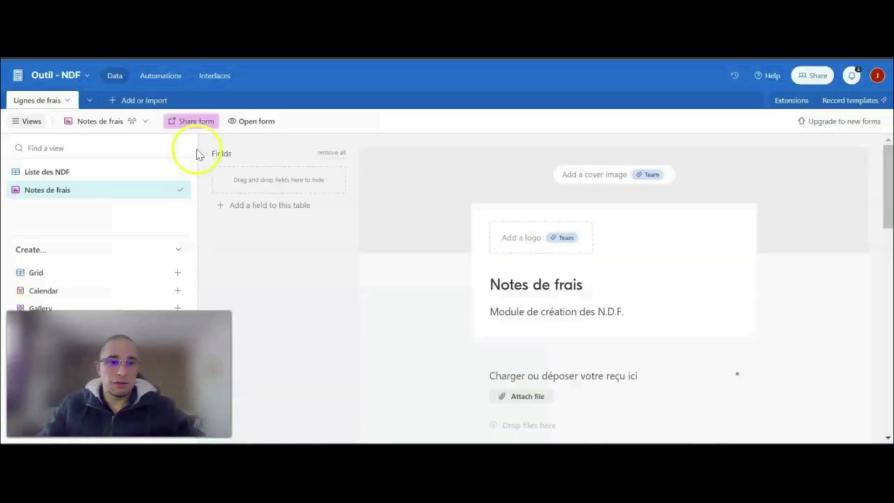
- Open the Liste des NDF view and check the submitted expense's description and Justificatif attachment
{"action": "left_click", "coordinate": [93, 175]}
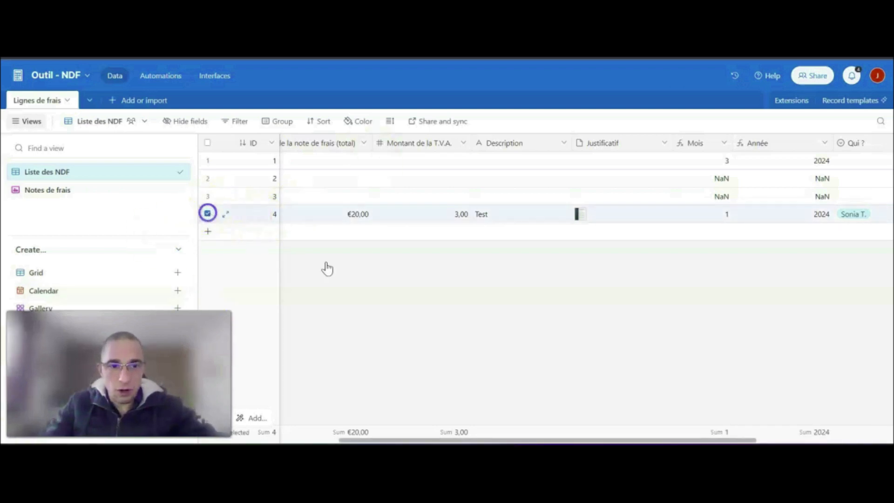
{"action": "left_click_drag", "start_coordinate": [598, 439], "coordinate": [652, 440]}
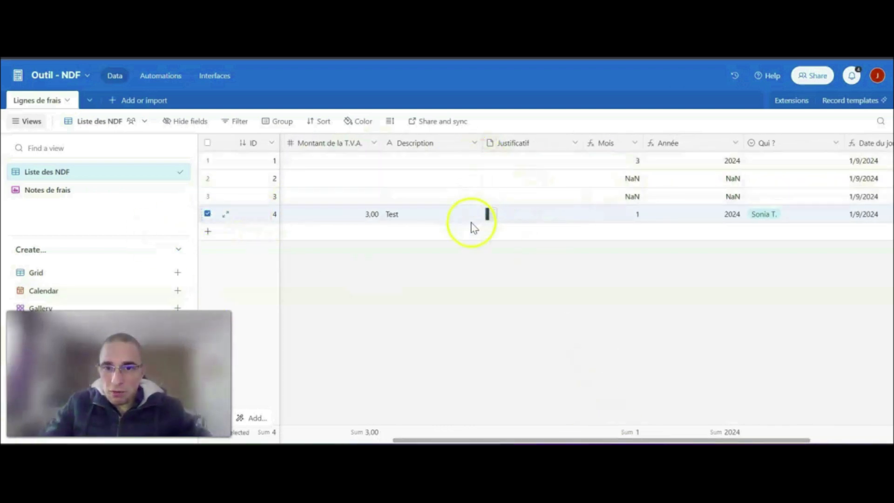
{"action": "left_click_drag", "start_coordinate": [469, 194], "coordinate": [500, 265]}
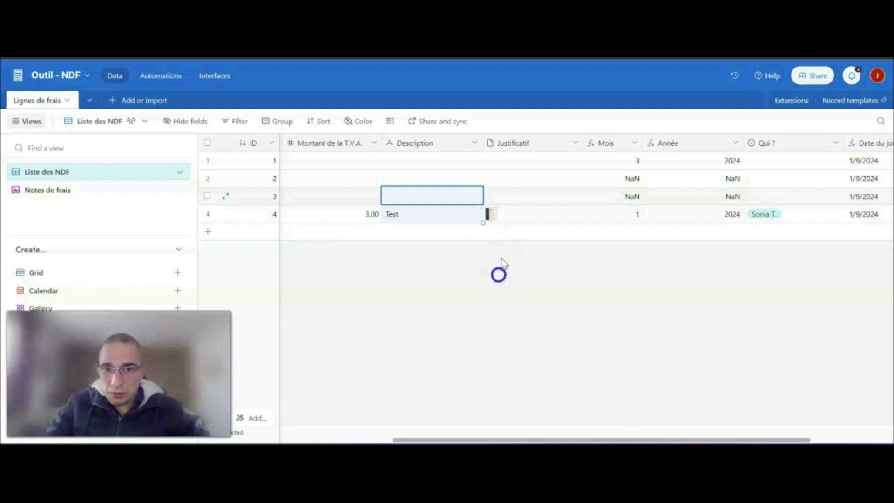
{"action": "left_click", "coordinate": [509, 278]}
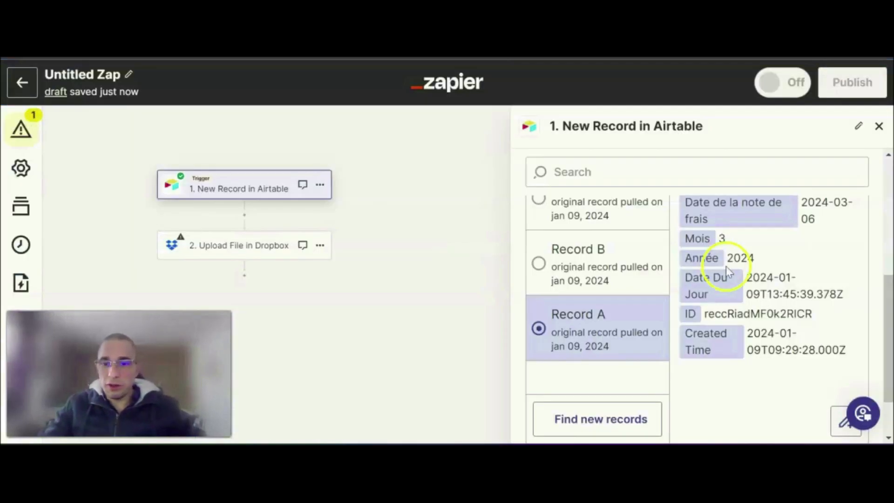
- Find new records in the Zap's Airtable trigger, select Record I and continue with it
{"action": "left_click", "coordinate": [602, 427]}
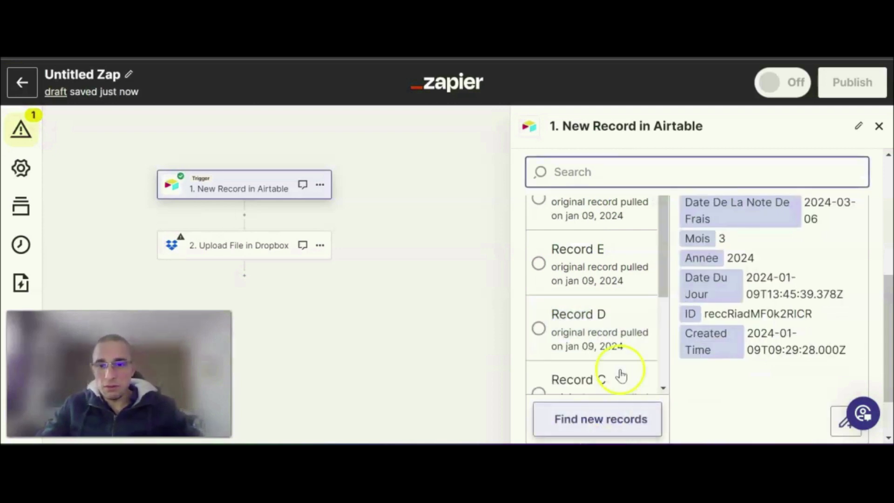
{"action": "left_click", "coordinate": [595, 317]}
{"action": "left_click", "coordinate": [608, 273]}
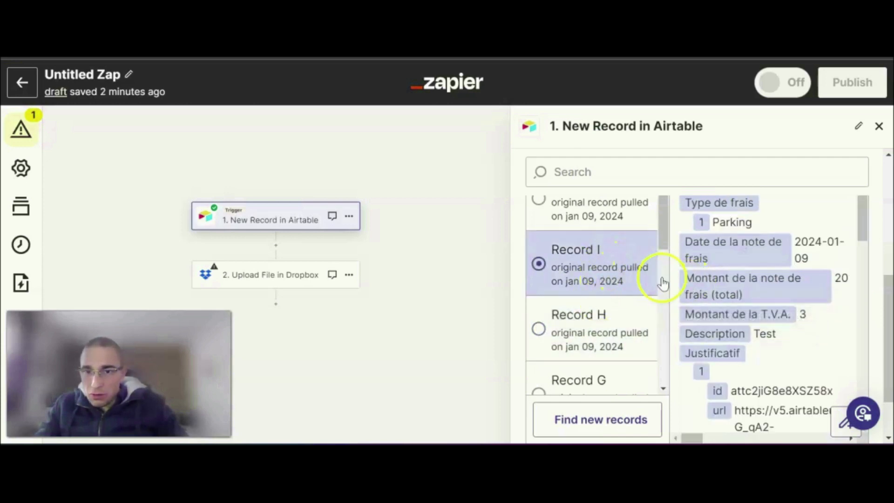
{"action": "scroll", "coordinate": [579, 332], "scroll_direction": "down", "scroll_amount": 8}
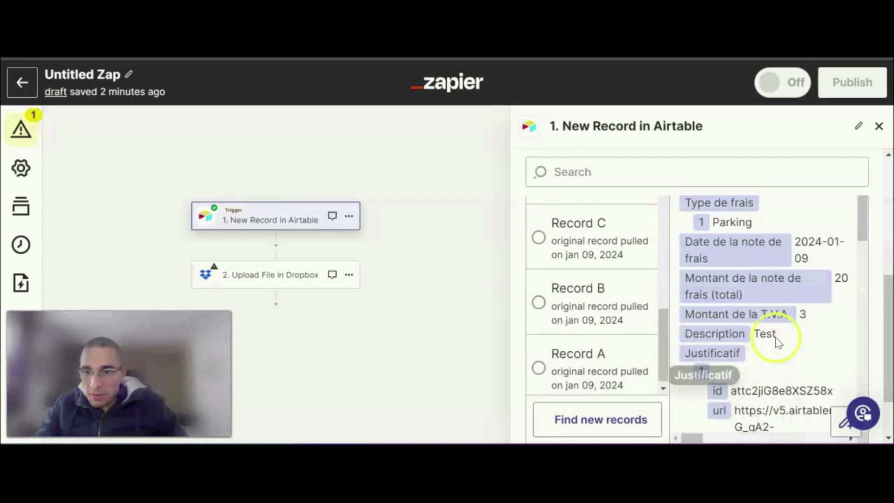
{"action": "scroll", "coordinate": [883, 238], "scroll_direction": "down", "scroll_amount": 1}
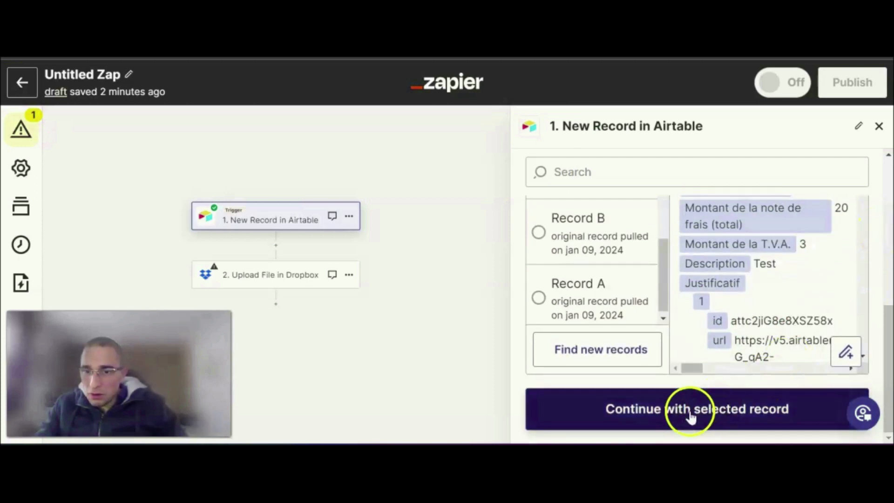
{"action": "left_click", "coordinate": [695, 414]}
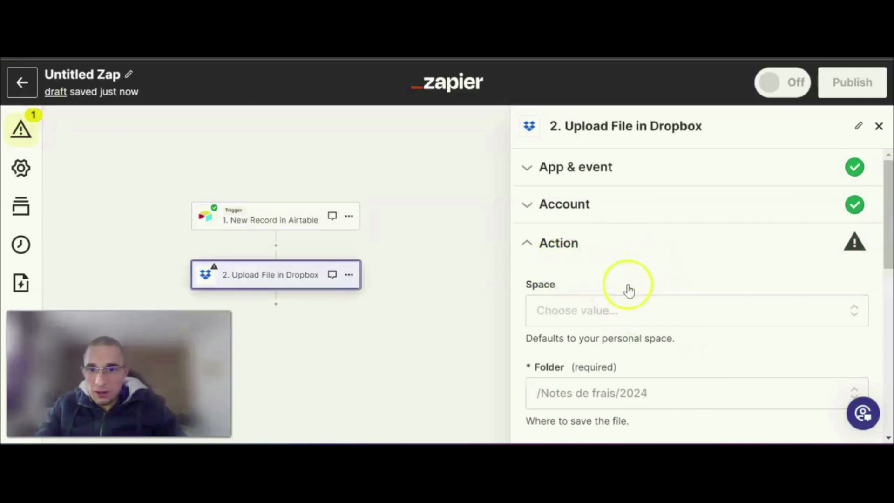
- Map the trigger's Justificatif Url to the required File field of the Dropbox upload action
{"action": "scroll", "coordinate": [664, 260], "scroll_direction": "down", "scroll_amount": 5}
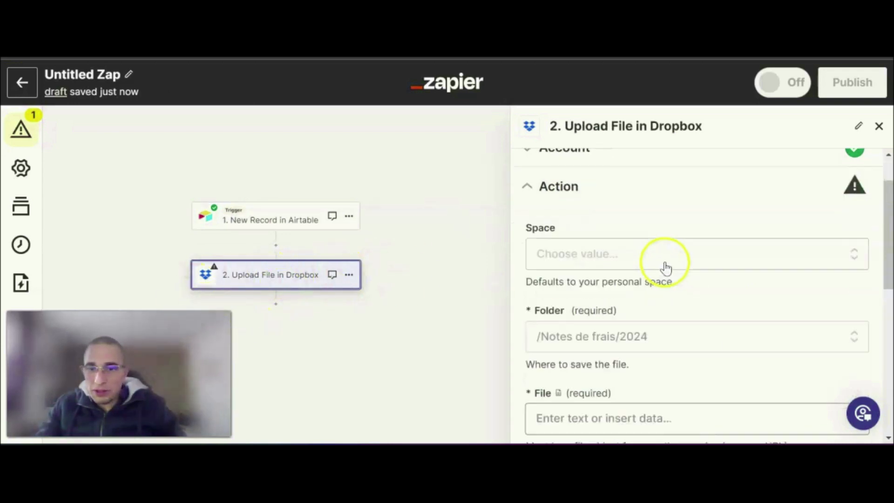
{"action": "left_click", "coordinate": [601, 269]}
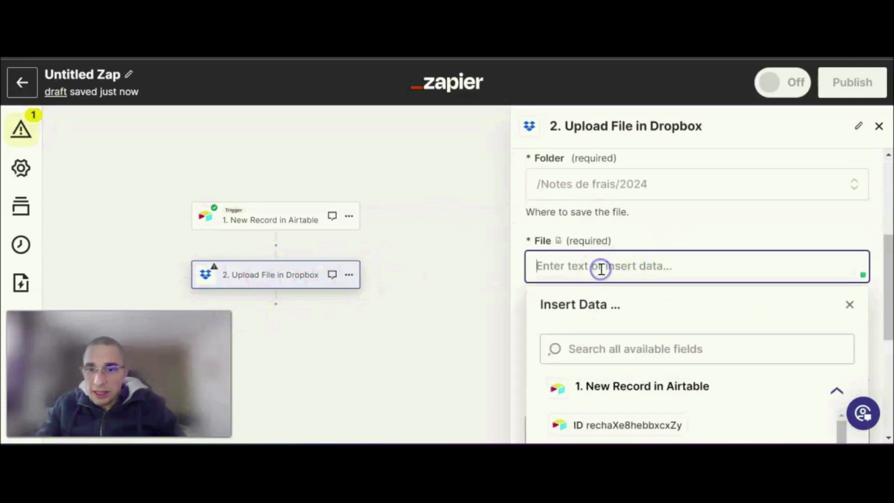
{"action": "scroll", "coordinate": [713, 365], "scroll_direction": "down", "scroll_amount": 5}
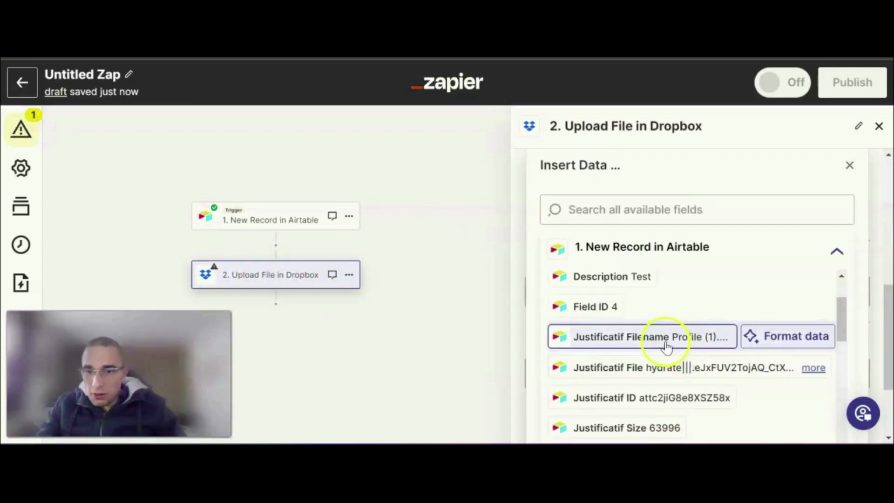
{"action": "scroll", "coordinate": [685, 314], "scroll_direction": "down", "scroll_amount": 3}
{"action": "scroll", "coordinate": [685, 307], "scroll_direction": "down", "scroll_amount": 2}
{"action": "scroll", "coordinate": [689, 305], "scroll_direction": "up", "scroll_amount": 5}
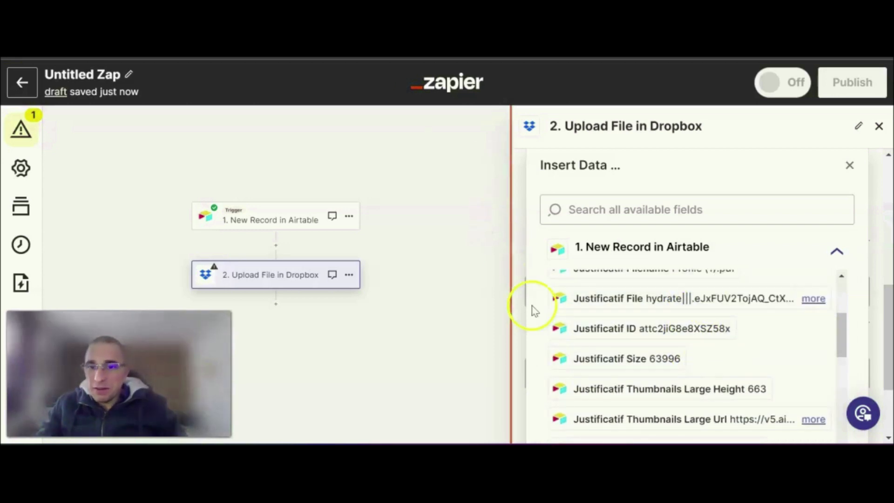
{"action": "scroll", "coordinate": [688, 363], "scroll_direction": "down", "scroll_amount": 2}
{"action": "scroll", "coordinate": [690, 358], "scroll_direction": "down", "scroll_amount": 6}
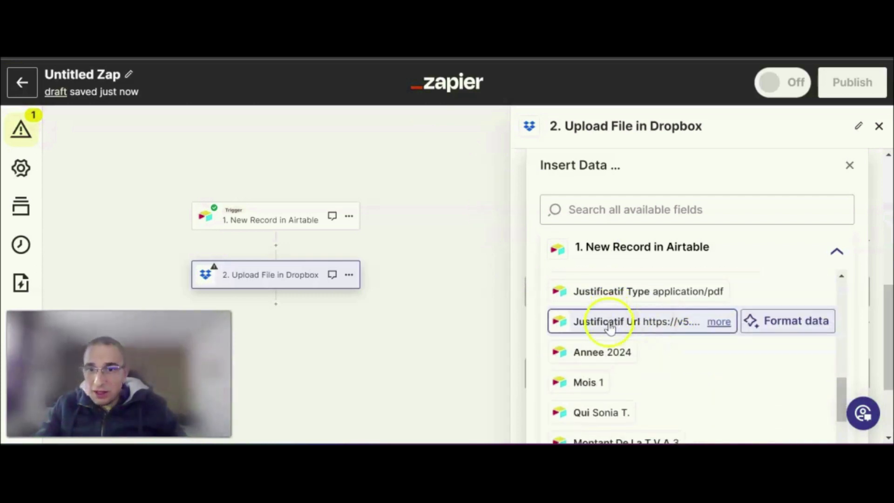
{"action": "left_click", "coordinate": [610, 327]}
{"action": "scroll", "coordinate": [747, 243], "scroll_direction": "down", "scroll_amount": 2}
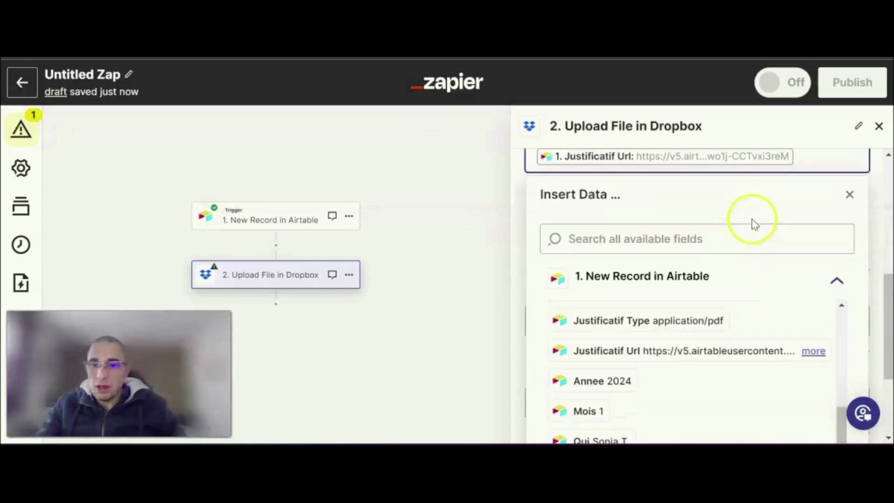
{"action": "scroll", "coordinate": [745, 201], "scroll_direction": "up", "scroll_amount": 1}
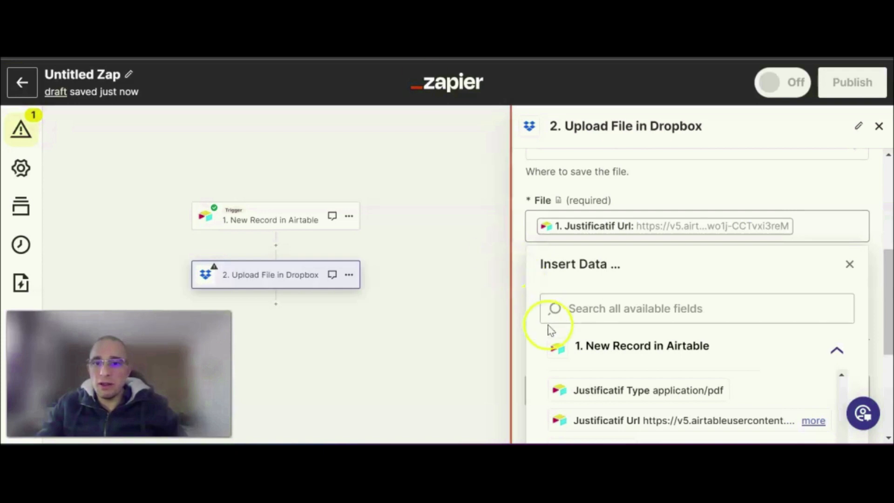
{"action": "scroll", "coordinate": [664, 340], "scroll_direction": "down", "scroll_amount": 10}
{"action": "scroll", "coordinate": [879, 236], "scroll_direction": "up", "scroll_amount": 6}
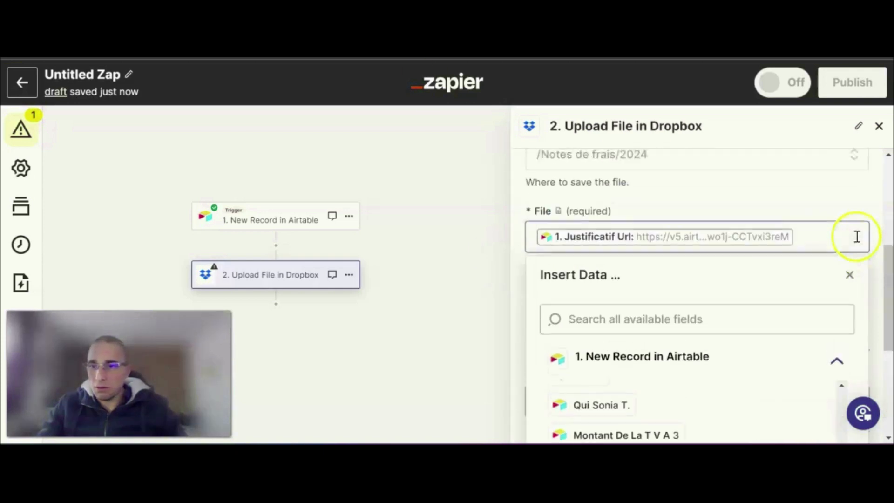
{"action": "left_click", "coordinate": [854, 331]}
- Set Overwrite to False, leave the file name and extension empty, and continue to the action's test
{"action": "scroll", "coordinate": [601, 210], "scroll_direction": "down", "scroll_amount": 3}
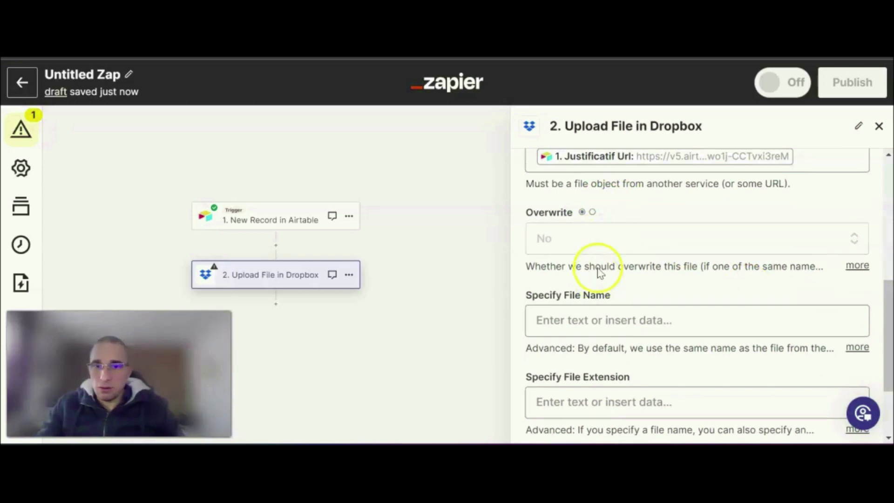
{"action": "left_click", "coordinate": [585, 239]}
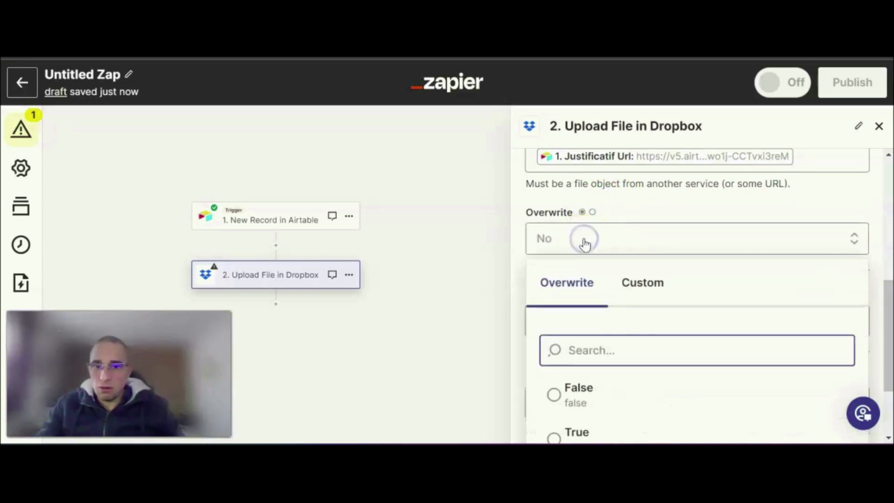
{"action": "left_click", "coordinate": [580, 395]}
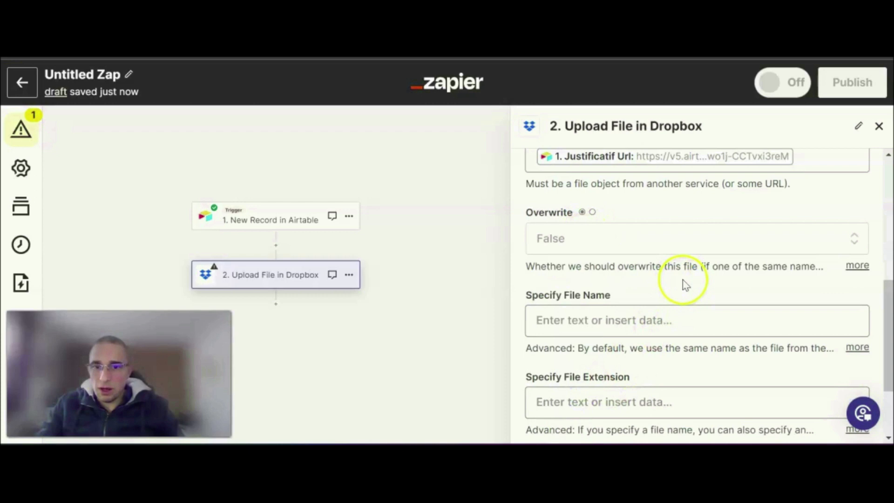
{"action": "scroll", "coordinate": [685, 285], "scroll_direction": "down", "scroll_amount": 3}
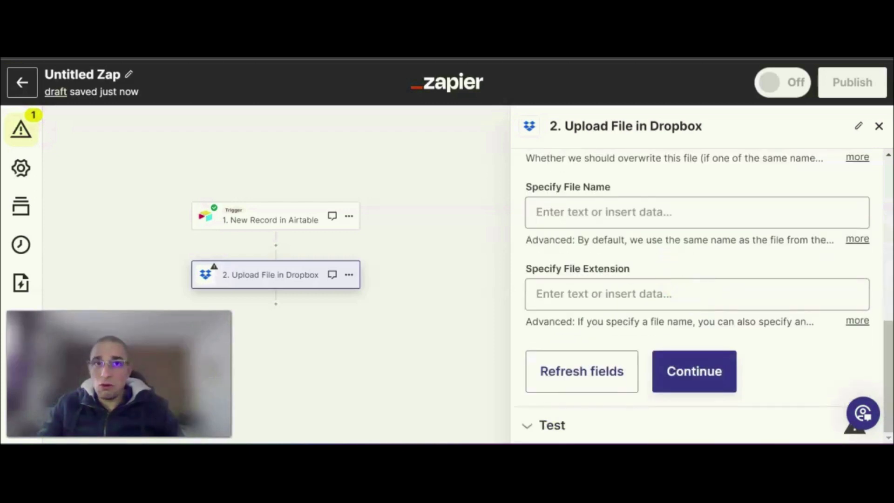
{"action": "left_click", "coordinate": [698, 370]}
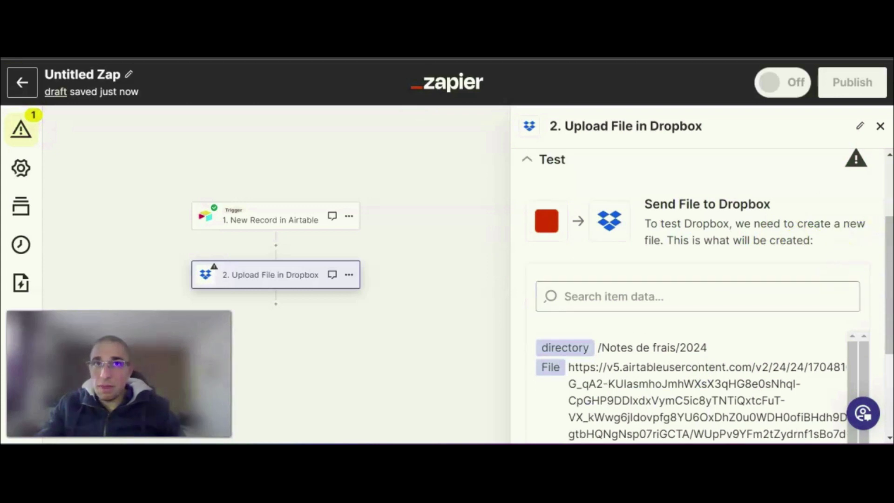
- Test the Dropbox upload step and review the returned file data
{"action": "scroll", "coordinate": [872, 315], "scroll_direction": "down", "scroll_amount": 3}
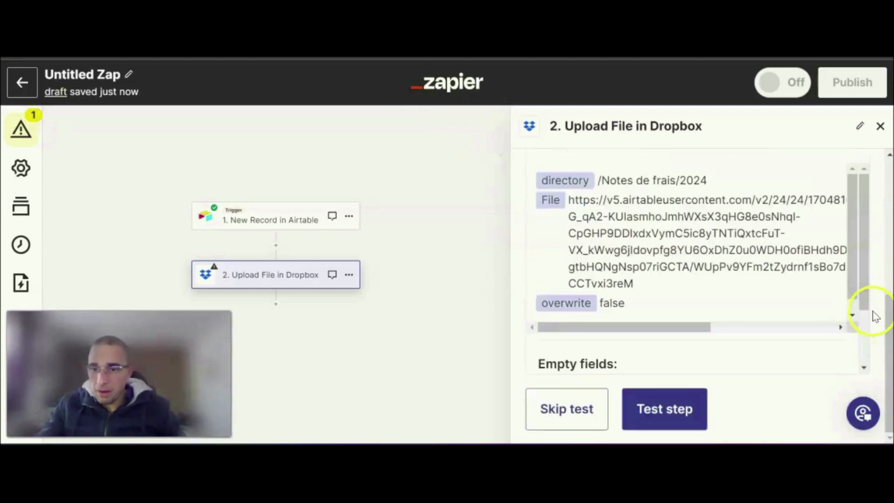
{"action": "left_click", "coordinate": [665, 410]}
{"action": "scroll", "coordinate": [725, 410], "scroll_direction": "down", "scroll_amount": 2}
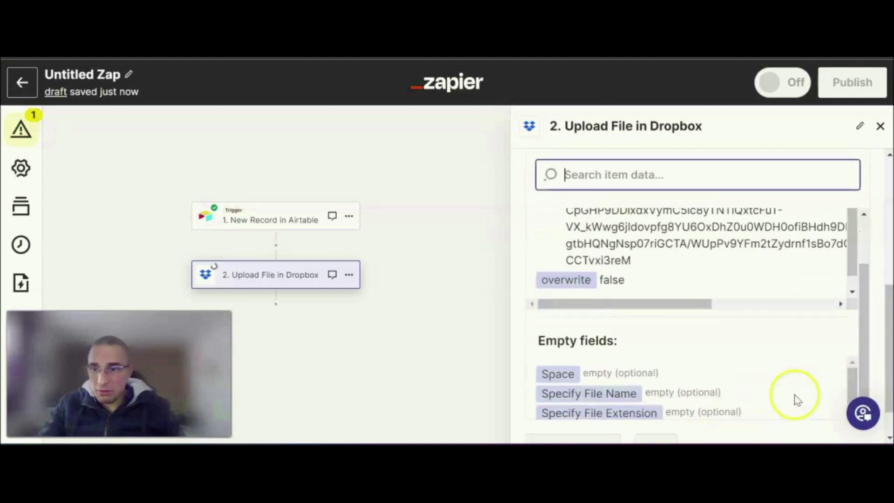
{"action": "scroll", "coordinate": [869, 349], "scroll_direction": "down", "scroll_amount": 1}
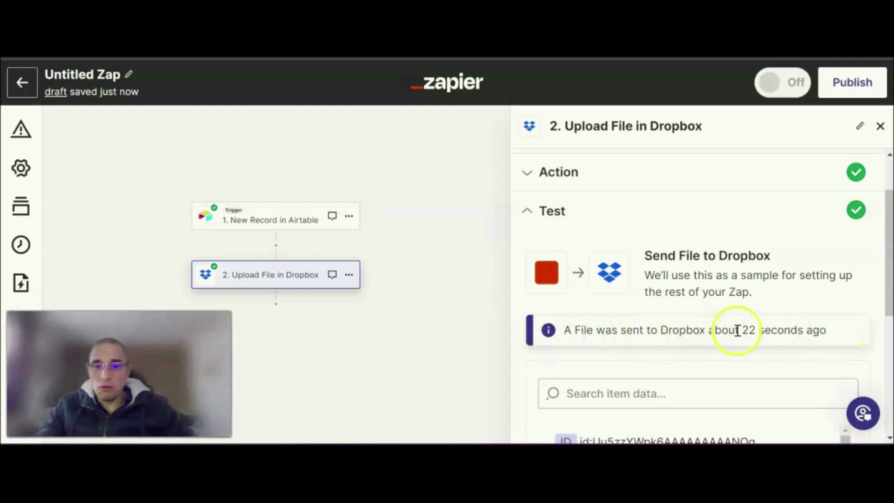
{"action": "scroll", "coordinate": [838, 301], "scroll_direction": "down", "scroll_amount": 5}
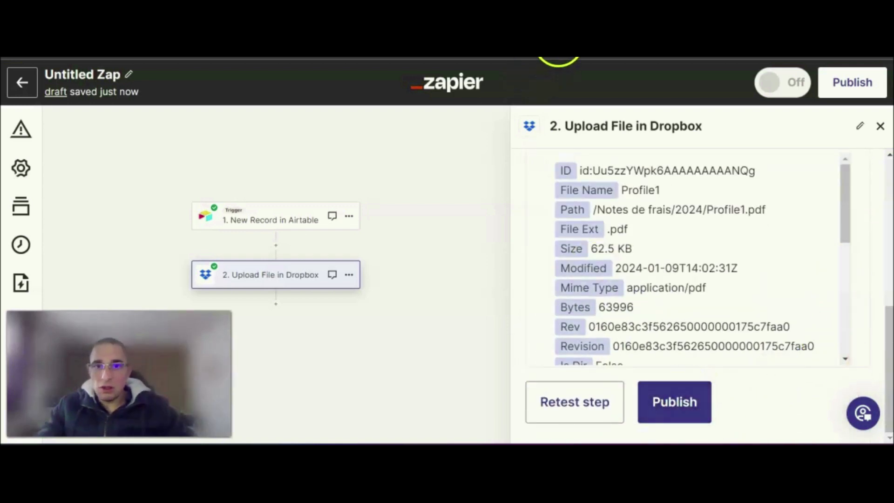
{"action": "left_click", "coordinate": [433, 59]}
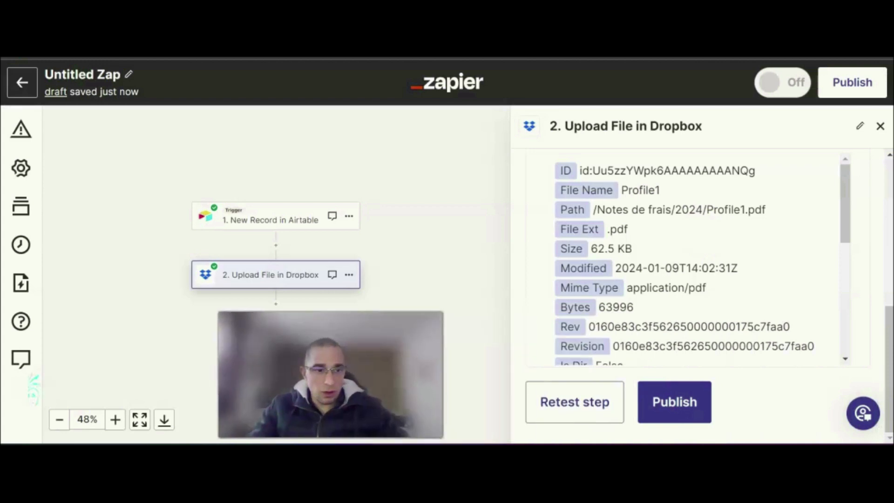
- Publish the Zap and go to the My Zaps list
{"action": "left_click", "coordinate": [683, 410]}
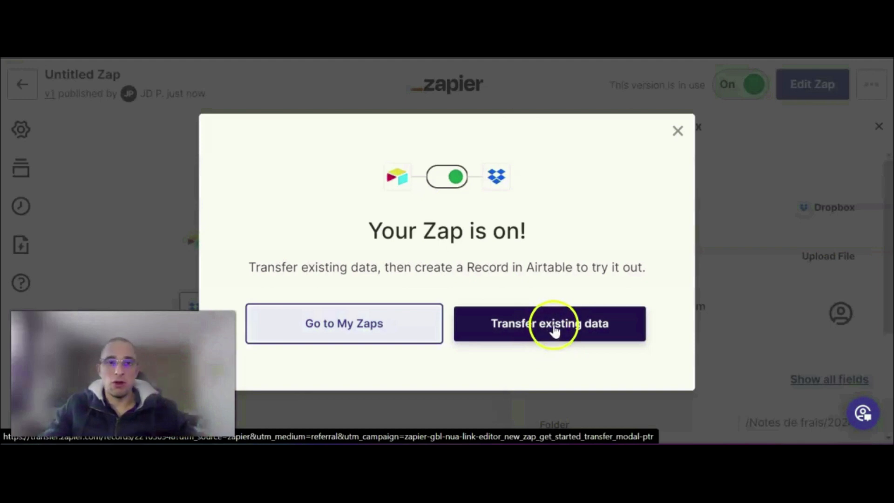
{"action": "left_click", "coordinate": [383, 328]}
{"action": "scroll", "coordinate": [628, 306], "scroll_direction": "down", "scroll_amount": 6}
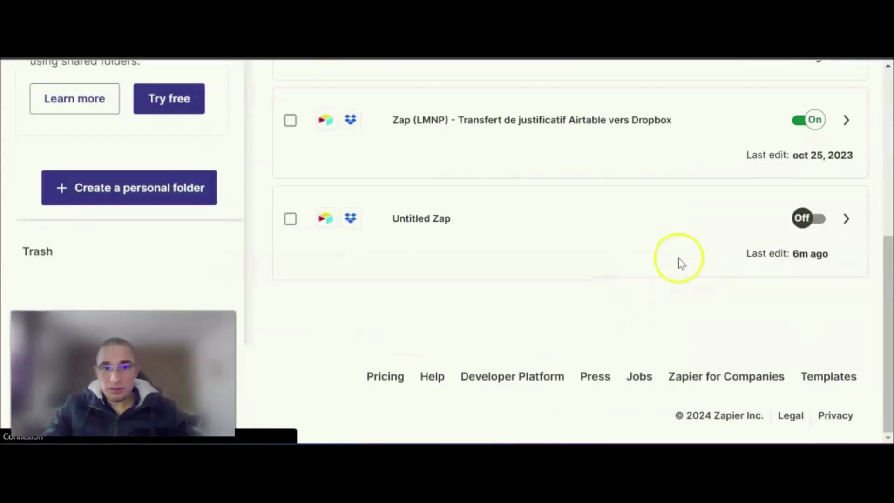
- Turn on the Untitled Zap that links Airtable to Dropbox, review its details, and close them
{"action": "left_click", "coordinate": [807, 266]}
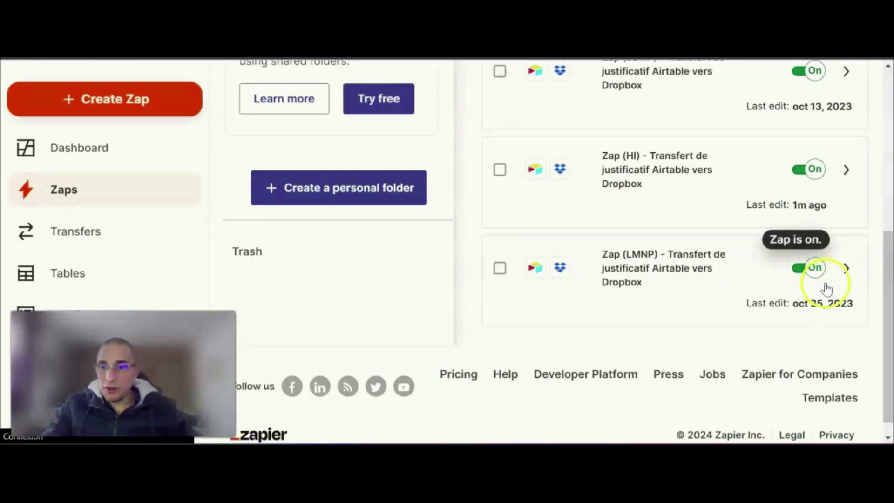
{"action": "scroll", "coordinate": [705, 286], "scroll_direction": "up", "scroll_amount": 5}
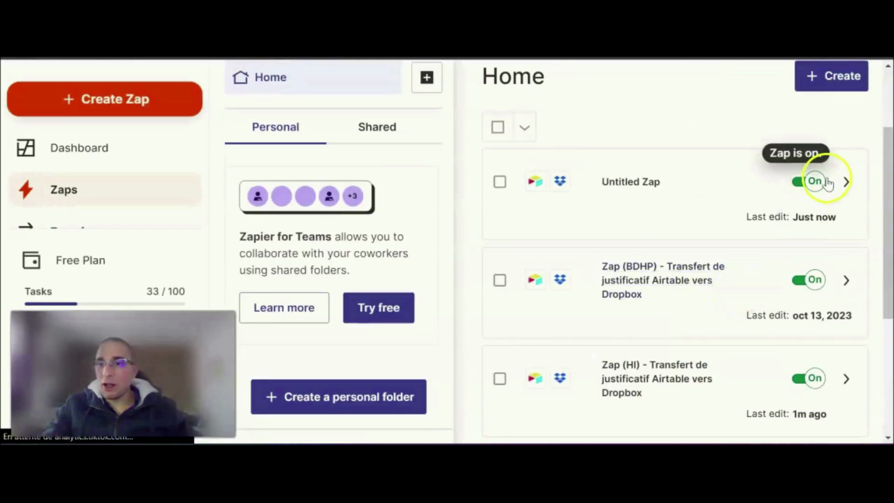
{"action": "left_click", "coordinate": [847, 182]}
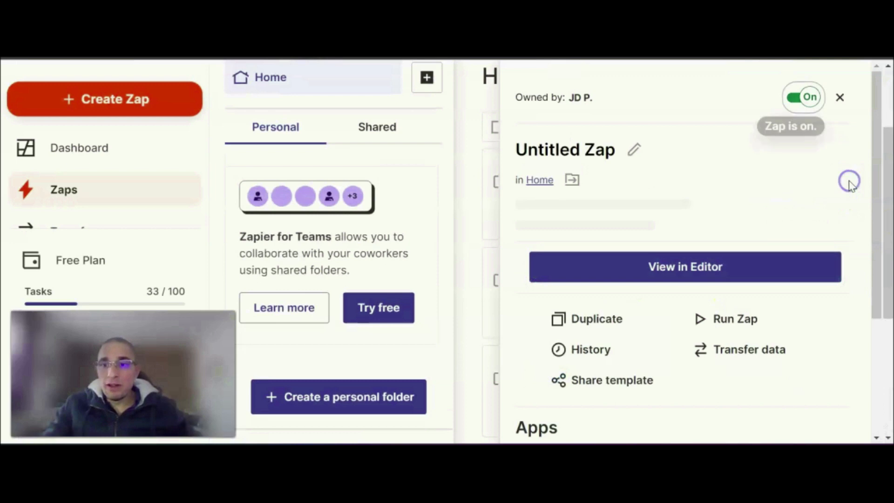
{"action": "scroll", "coordinate": [803, 251], "scroll_direction": "down", "scroll_amount": 2}
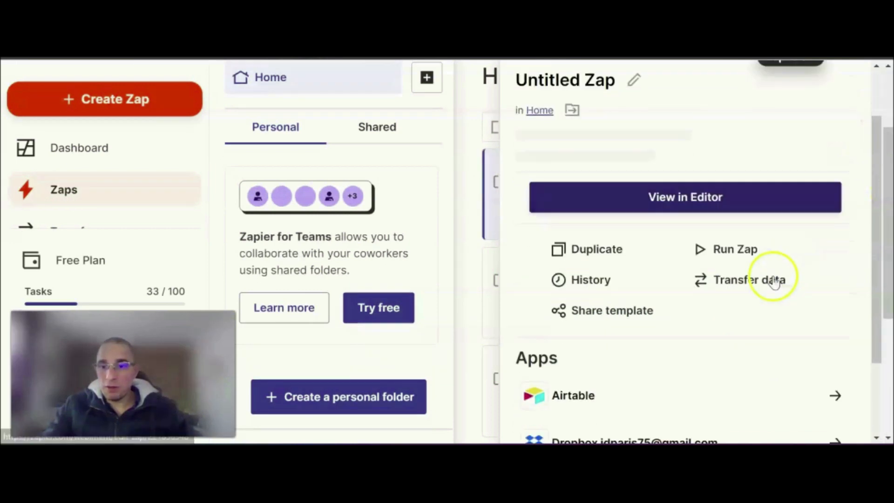
{"action": "scroll", "coordinate": [737, 273], "scroll_direction": "up", "scroll_amount": 5}
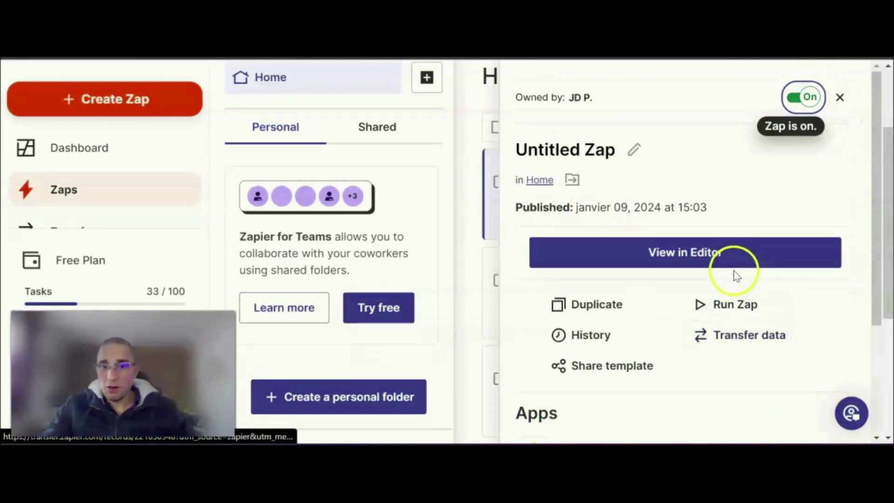
{"action": "scroll", "coordinate": [761, 326], "scroll_direction": "down", "scroll_amount": 5}
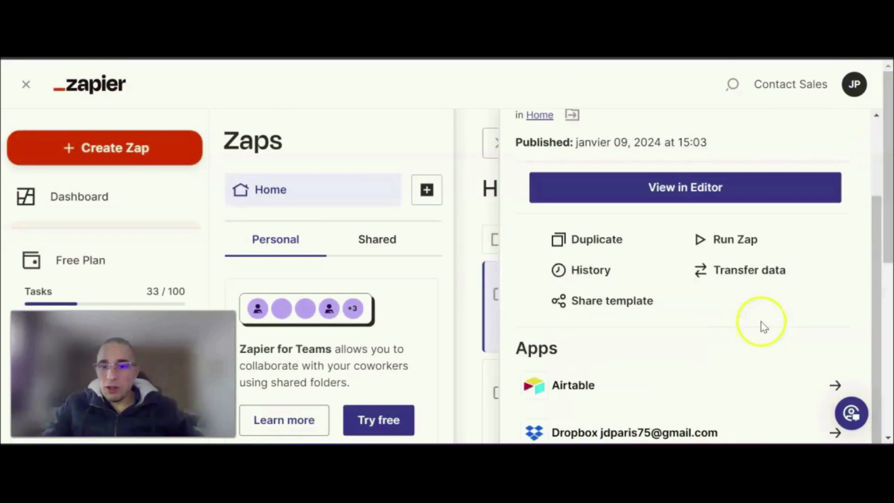
{"action": "scroll", "coordinate": [769, 317], "scroll_direction": "up", "scroll_amount": 5}
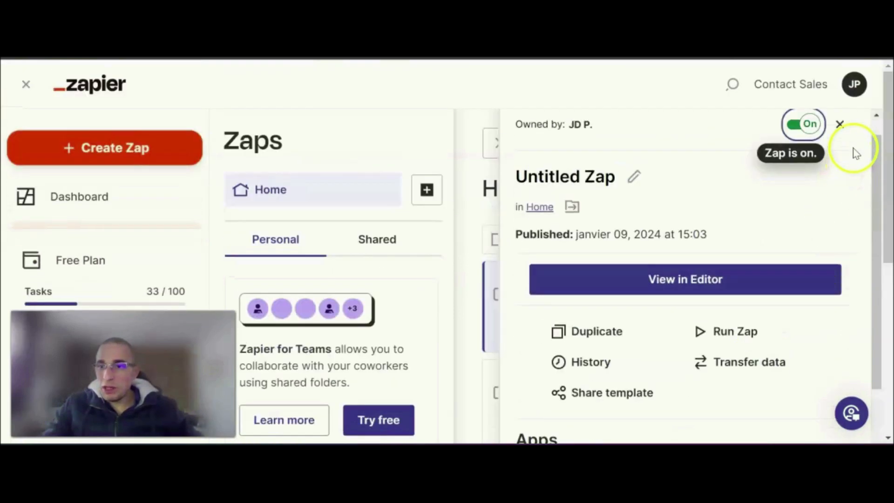
{"action": "left_click", "coordinate": [842, 125]}
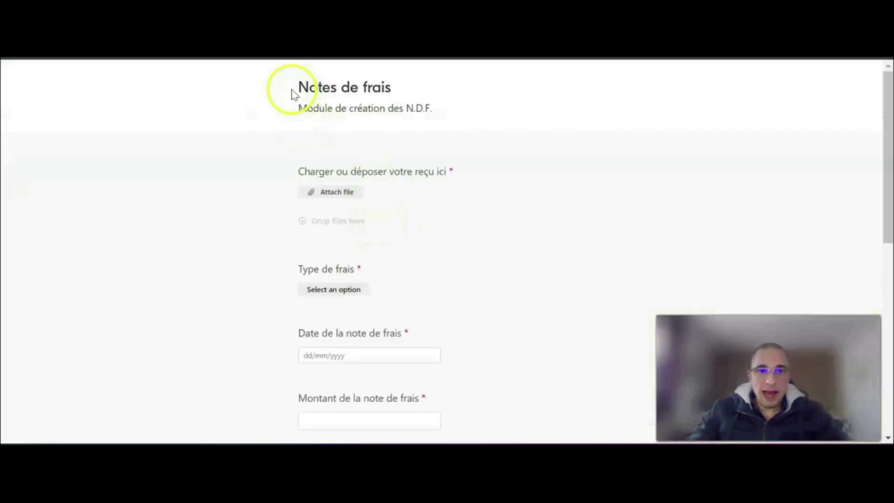
- Look over the Notes de frais form's fields and copy its share link from the Airtable base Outil - NDF
{"action": "scroll", "coordinate": [264, 169], "scroll_direction": "down", "scroll_amount": 9}
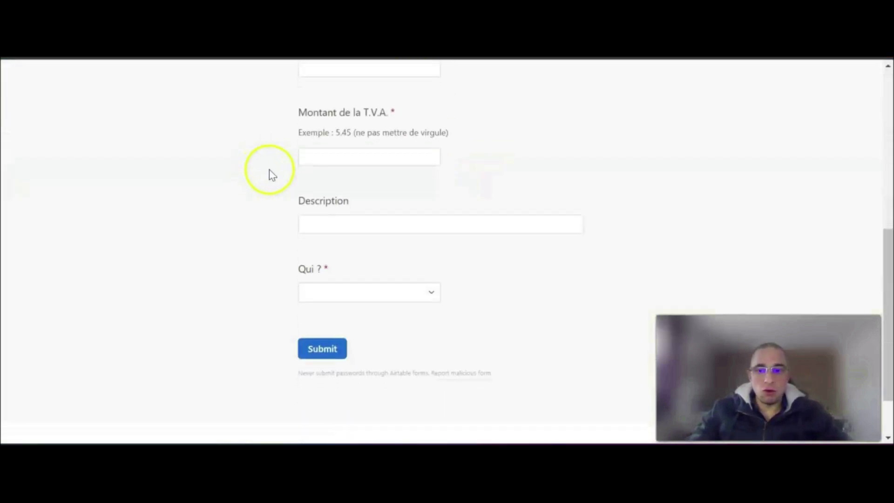
{"action": "scroll", "coordinate": [275, 174], "scroll_direction": "up", "scroll_amount": 2}
{"action": "scroll", "coordinate": [278, 180], "scroll_direction": "up", "scroll_amount": 6}
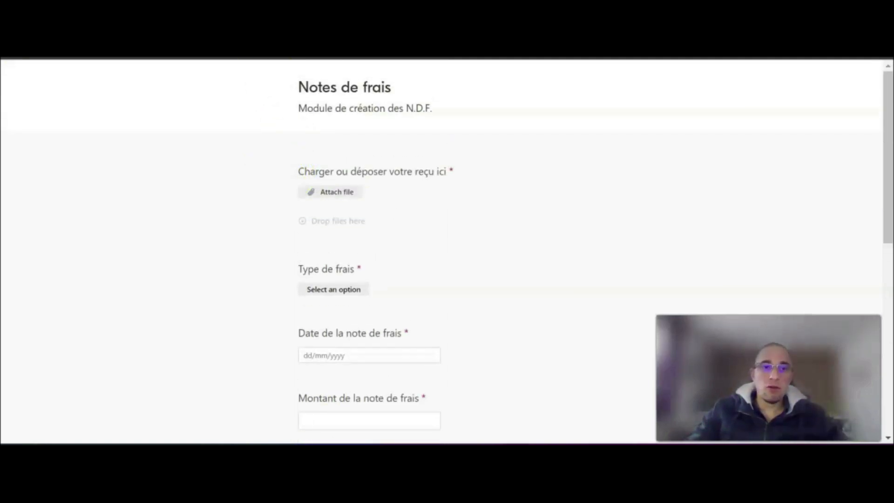
{"action": "left_click", "coordinate": [195, 51]}
{"action": "left_click", "coordinate": [57, 192]}
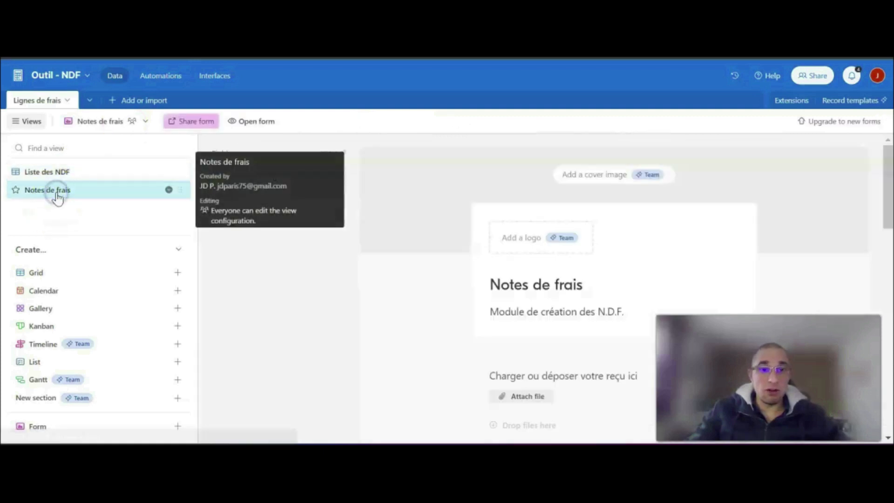
{"action": "left_click", "coordinate": [203, 124]}
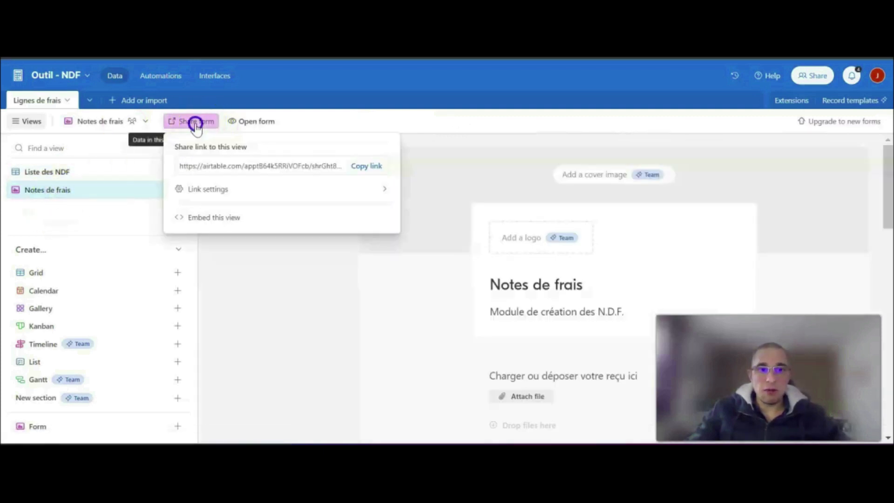
{"action": "left_click", "coordinate": [367, 167]}
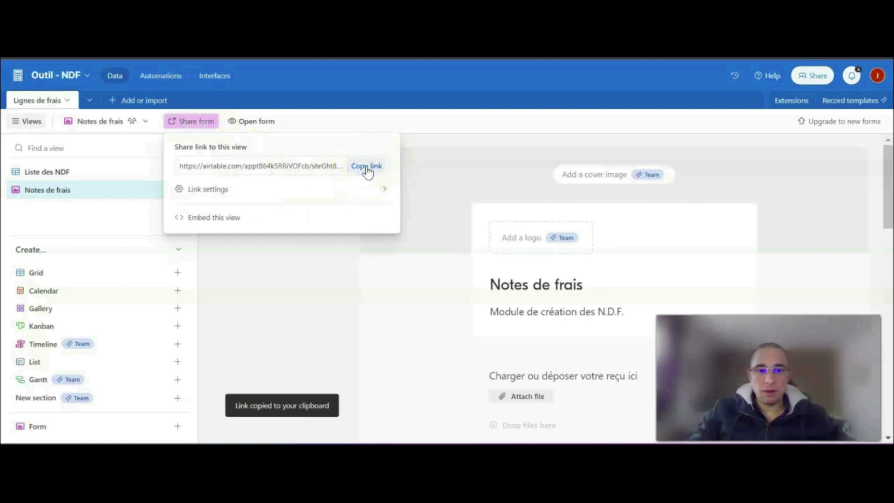
- Open the copied form link in a private browser window and accept all cookies
{"action": "right_click", "coordinate": [243, 451]}
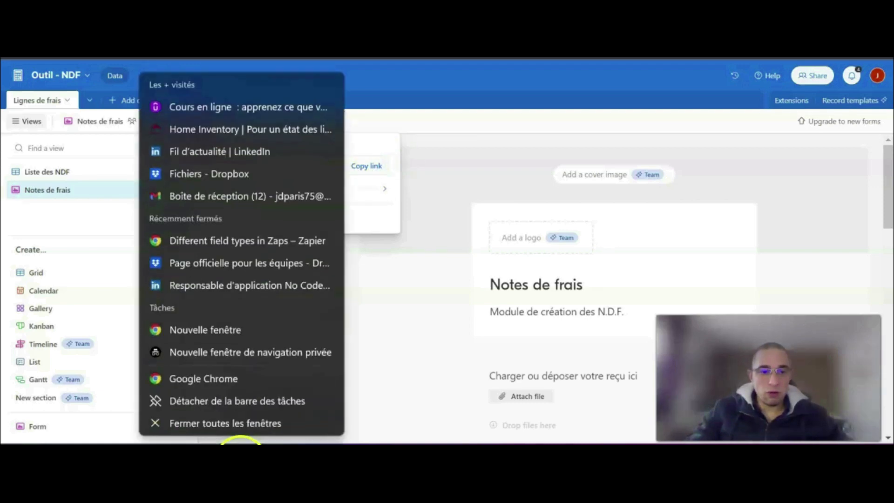
{"action": "left_click", "coordinate": [237, 353]}
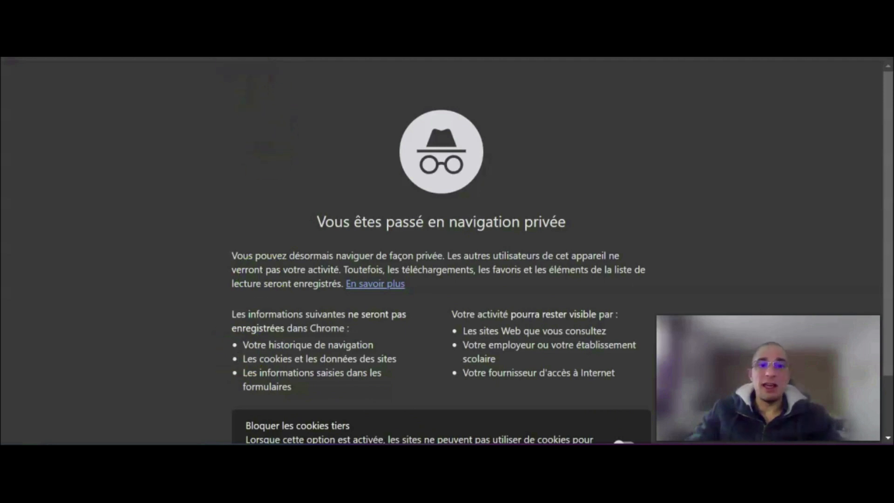
{"action": "key", "text": "Return"}
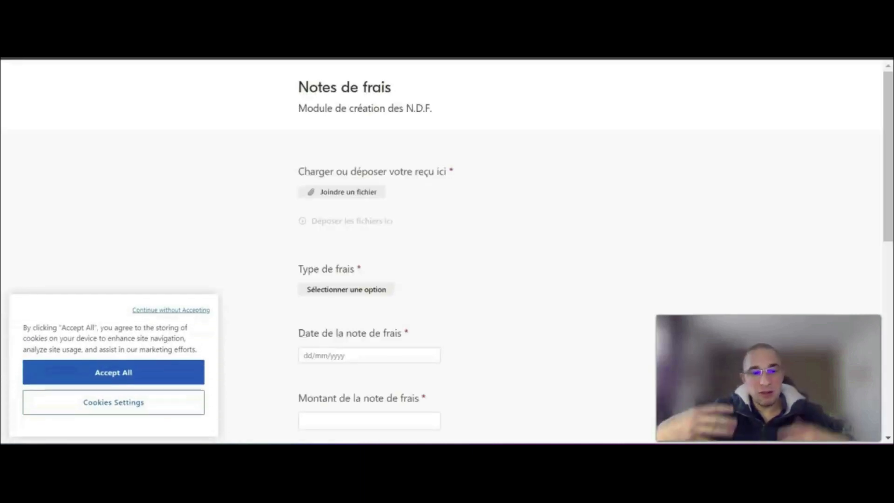
{"action": "left_click", "coordinate": [163, 370]}
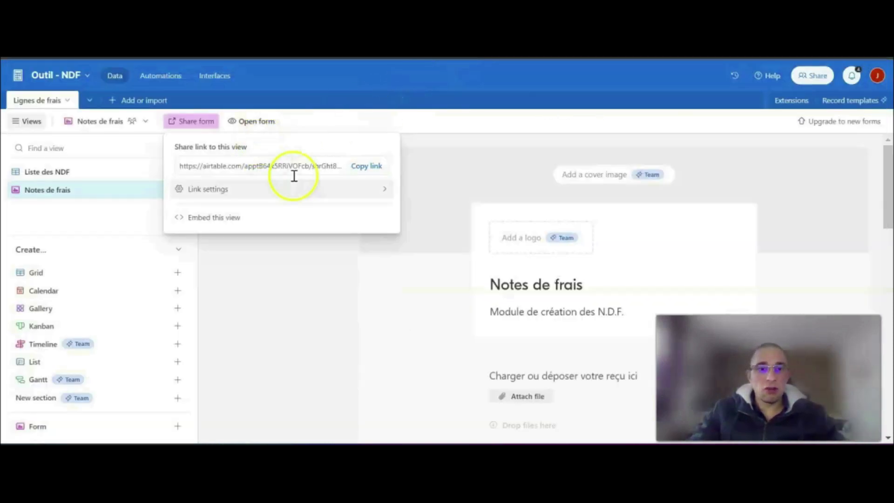
- Return to the Airtable base and delete all four test records from the Liste des NDF view
{"action": "left_click", "coordinate": [288, 292]}
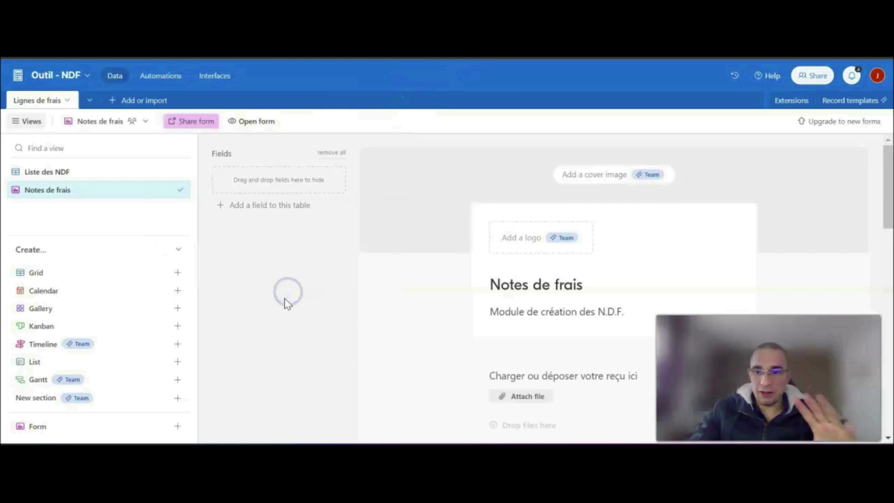
{"action": "left_click", "coordinate": [66, 172]}
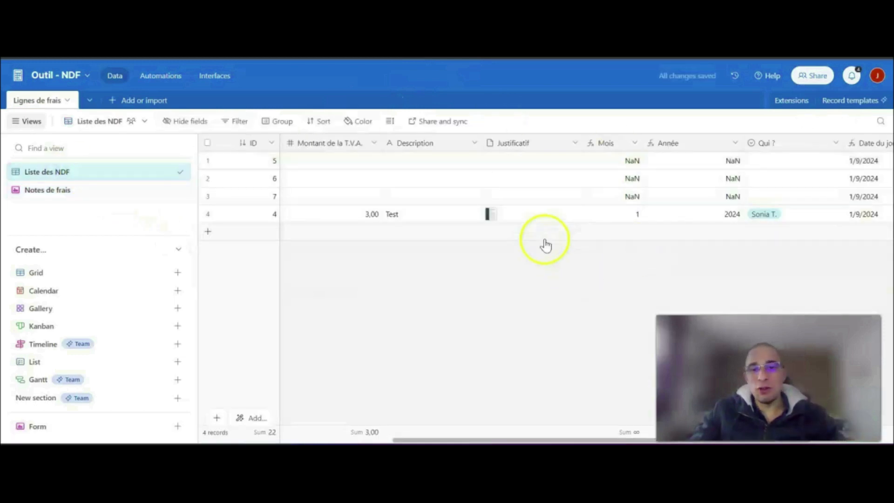
{"action": "mouse_move", "coordinate": [484, 438]}
{"action": "left_mouse_down"}
{"action": "mouse_move", "coordinate": [361, 439]}
{"action": "mouse_move", "coordinate": [752, 442]}
{"action": "mouse_move", "coordinate": [498, 442]}
{"action": "left_mouse_up"}
{"action": "left_click", "coordinate": [207, 160]}
{"action": "left_click", "coordinate": [207, 178]}
{"action": "left_click", "coordinate": [208, 195]}
{"action": "left_click", "coordinate": [208, 213]}
{"action": "right_click", "coordinate": [208, 213]}
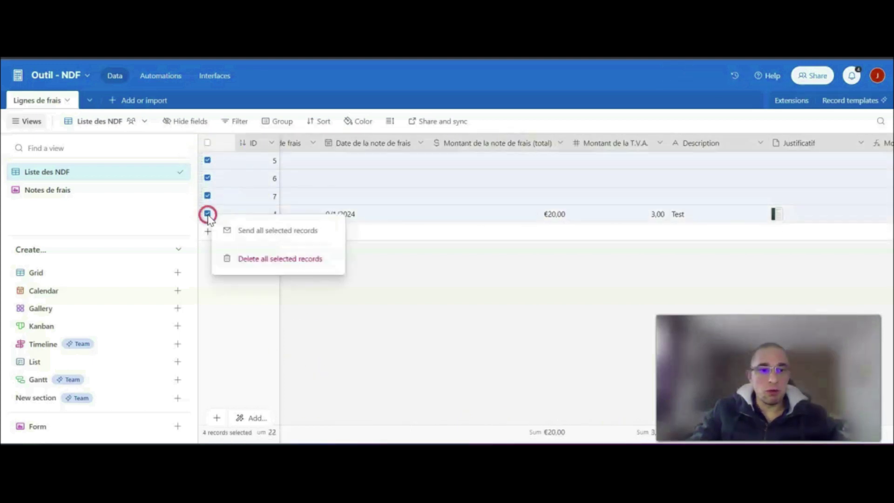
{"action": "left_click", "coordinate": [255, 260]}
{"action": "left_click_drag", "start_coordinate": [313, 444], "coordinate": [409, 442]}
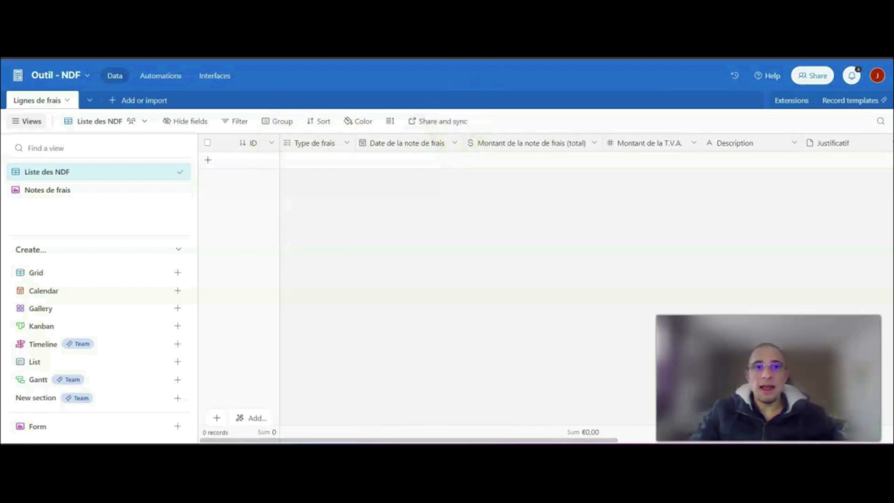
- Switch to Dropbox and delete Profile1.pdf from the 2024 folder under Notes de frais
{"action": "left_click", "coordinate": [622, 16]}
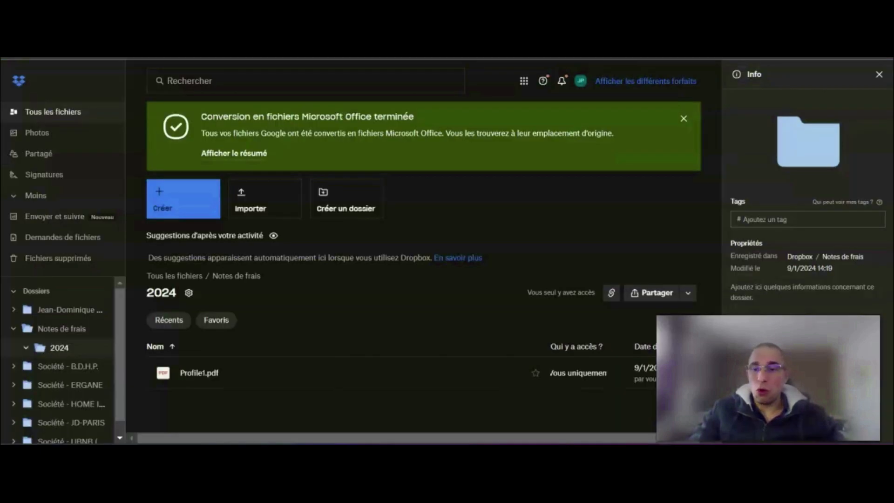
{"action": "left_click", "coordinate": [137, 373]}
{"action": "left_click", "coordinate": [262, 317]}
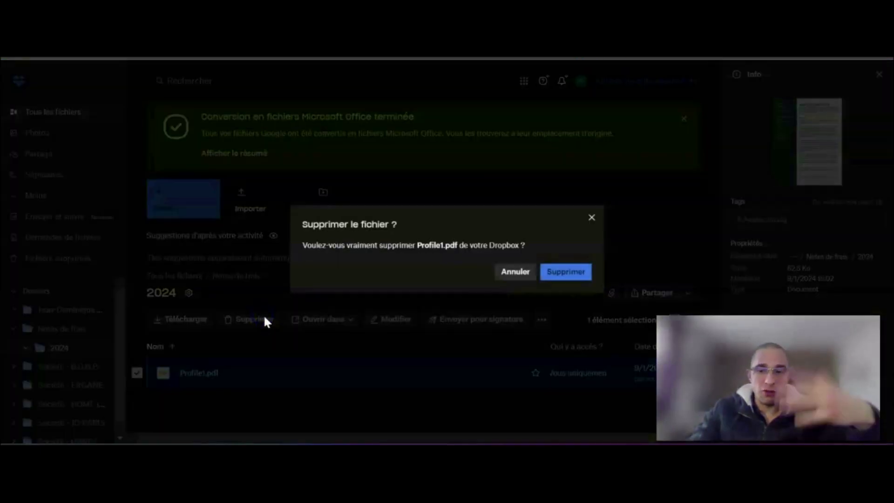
{"action": "left_click", "coordinate": [561, 275]}
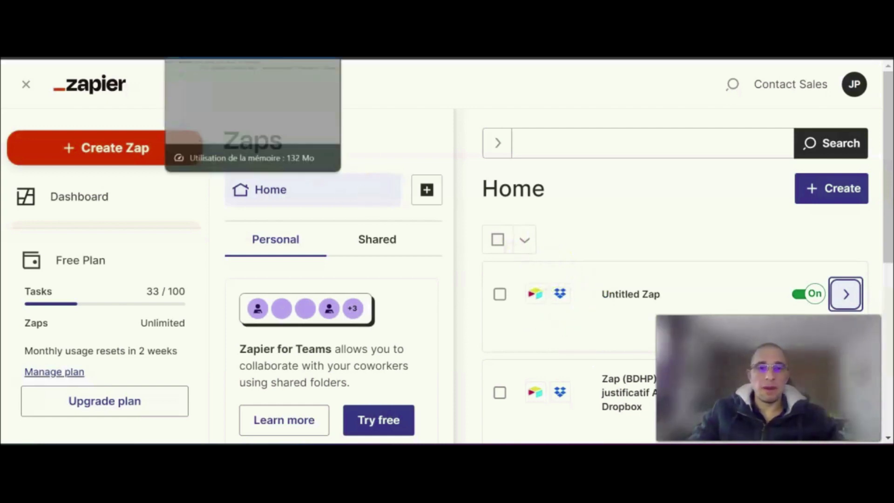
- Go back to the Airtable base and copy the share link of the Notes de frais form view again
{"action": "left_click", "coordinate": [347, 28]}
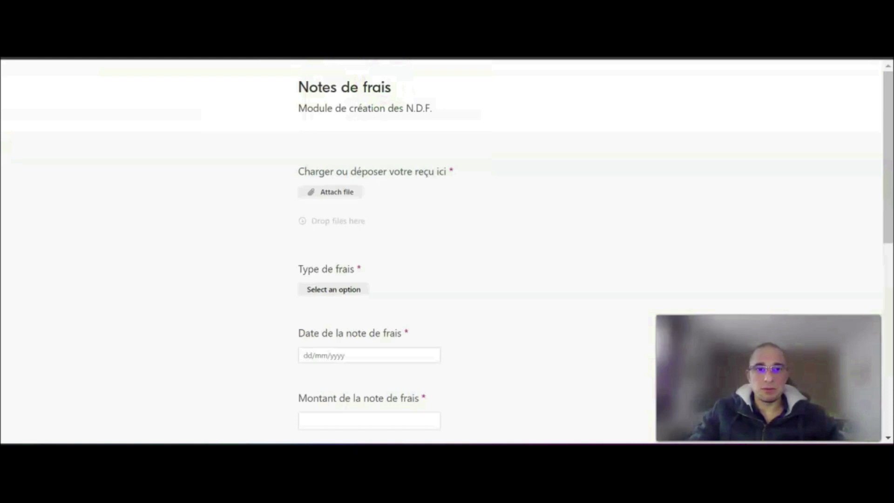
{"action": "left_click", "coordinate": [228, 28]}
{"action": "left_click", "coordinate": [114, 28]}
{"action": "left_click", "coordinate": [60, 190]}
{"action": "left_click", "coordinate": [190, 120]}
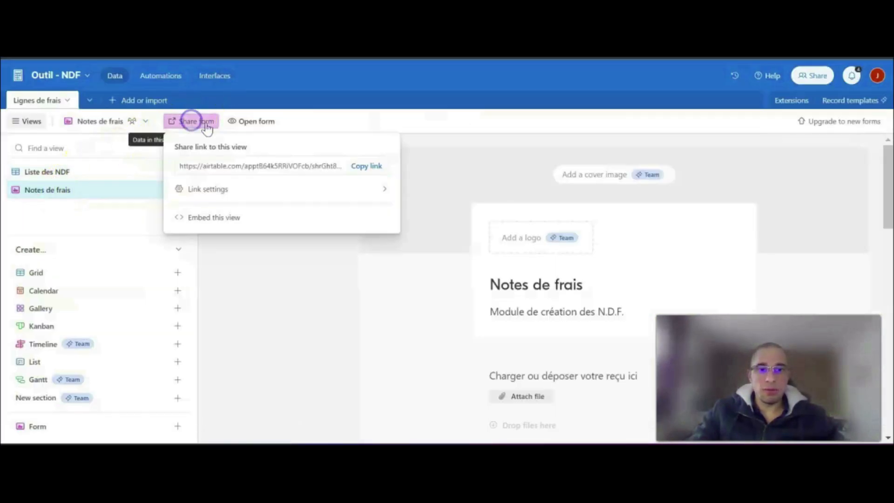
{"action": "left_click", "coordinate": [373, 168]}
{"action": "left_click", "coordinate": [389, 279]}
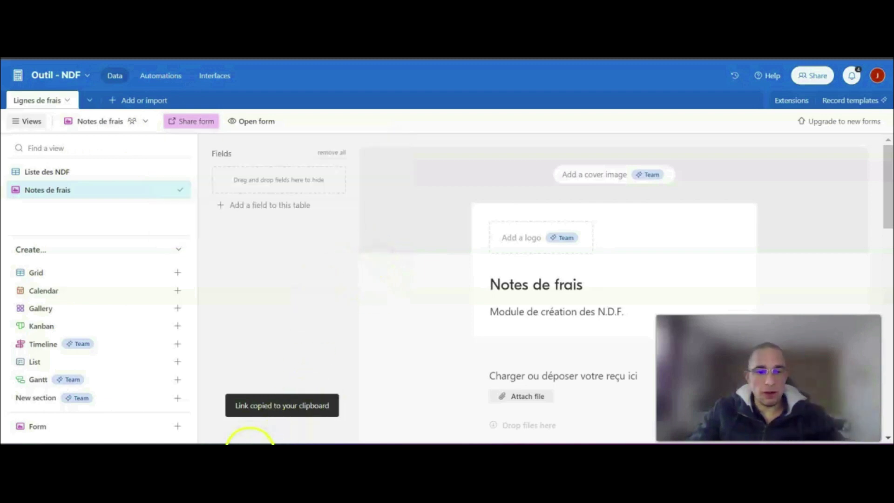
- Load the copied Notes de frais form link in a new private browser window
{"action": "right_click", "coordinate": [237, 457]}
{"action": "left_click", "coordinate": [256, 349]}
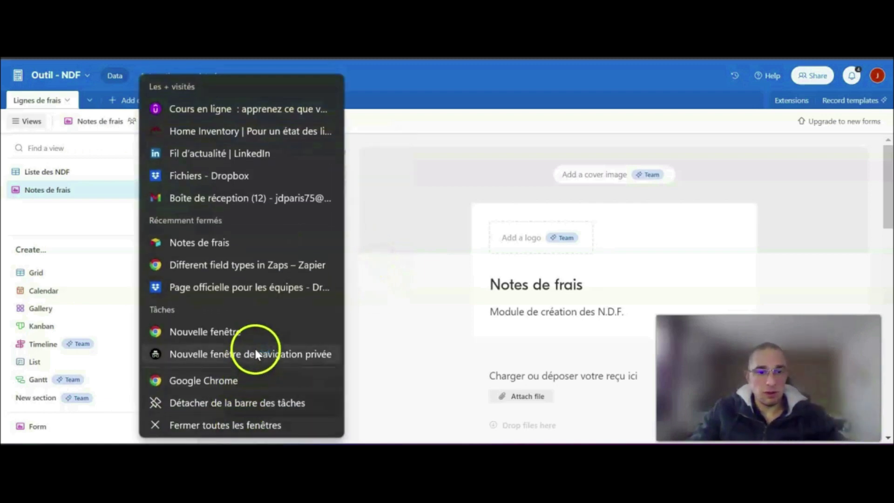
{"action": "key", "text": "ctrl+v"}
{"action": "key", "text": "Return"}
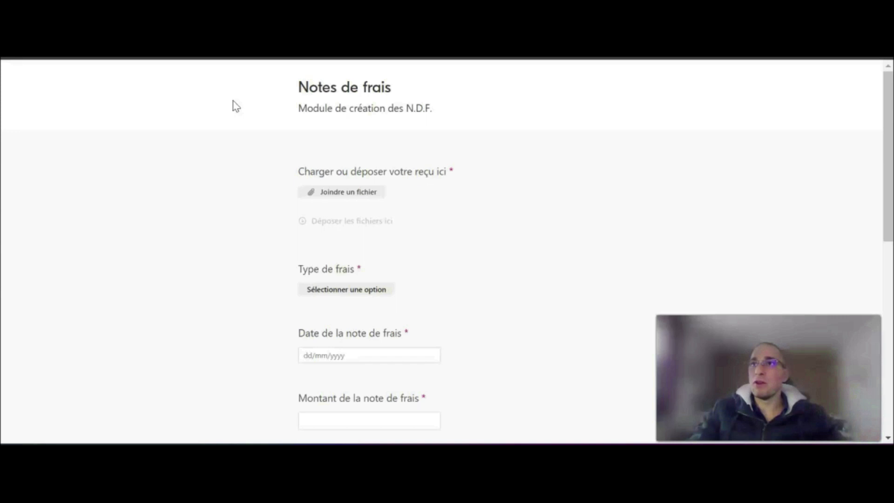
- Attach the local file not.png to the form's receipt field and upload it
{"action": "left_click", "coordinate": [352, 197]}
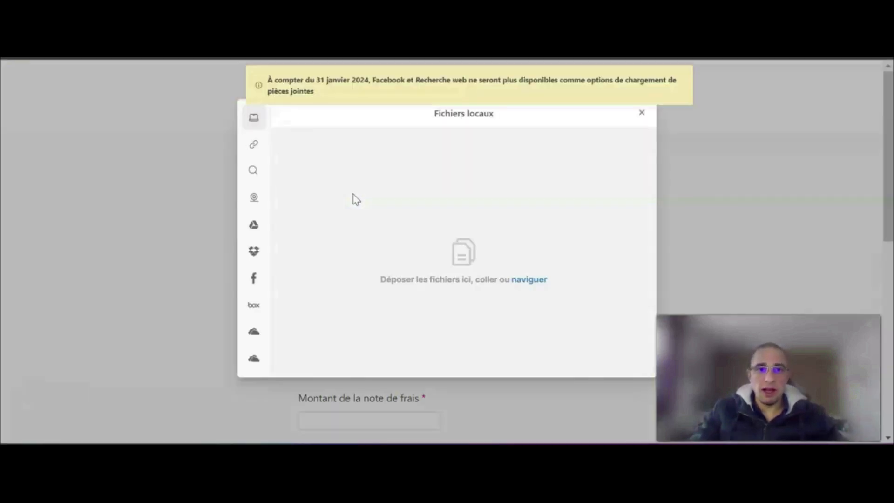
{"action": "left_click", "coordinate": [535, 281]}
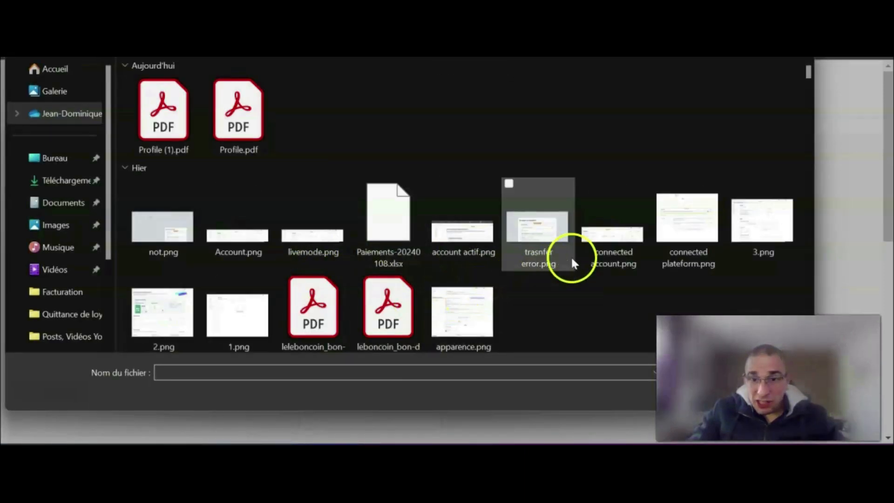
{"action": "scroll", "coordinate": [556, 259], "scroll_direction": "down", "scroll_amount": 1}
{"action": "scroll", "coordinate": [509, 254], "scroll_direction": "down", "scroll_amount": 7}
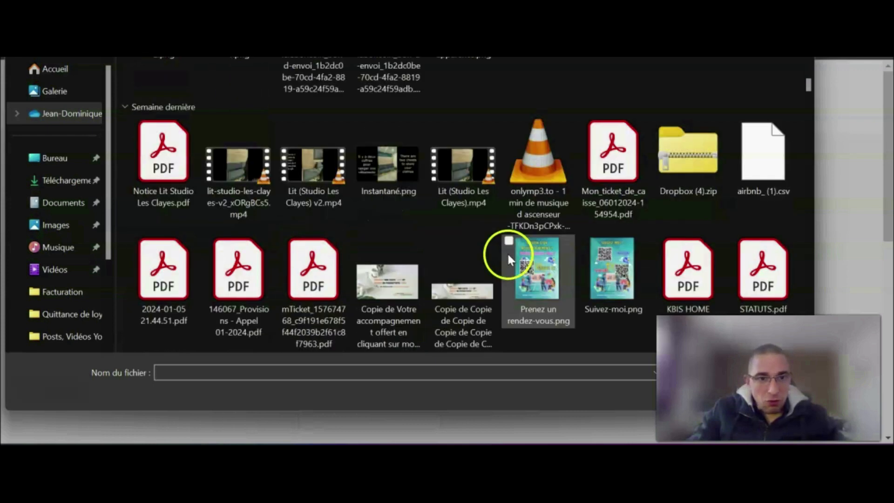
{"action": "scroll", "coordinate": [554, 243], "scroll_direction": "up", "scroll_amount": 10}
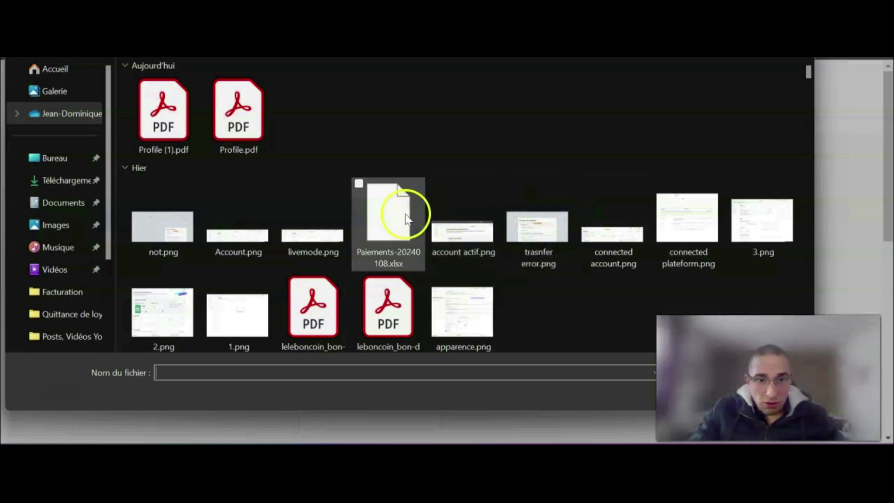
{"action": "double_click", "coordinate": [172, 212]}
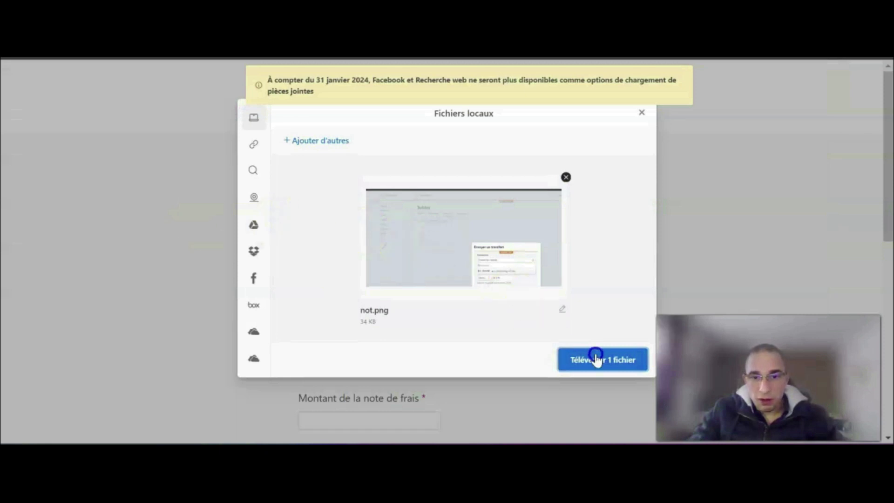
{"action": "left_click", "coordinate": [614, 363]}
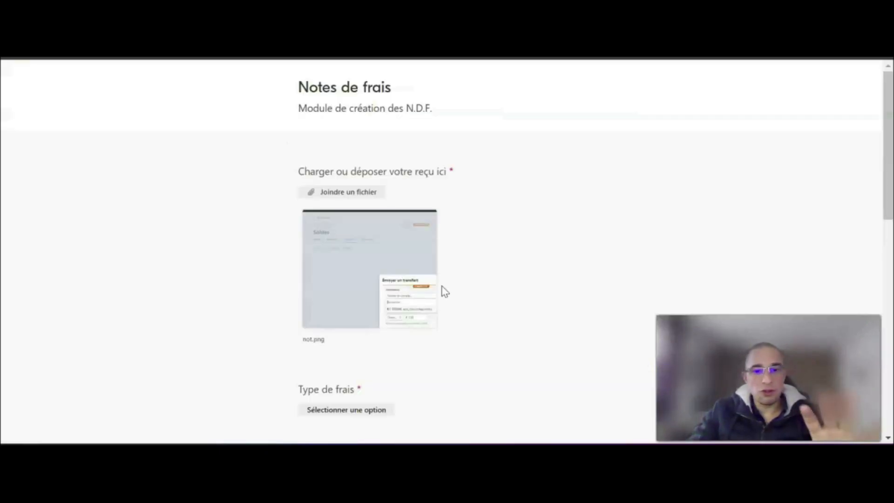
- Set the expense type to Repas du midi and the expense date to 9/1/2024 in the form
{"action": "scroll", "coordinate": [496, 250], "scroll_direction": "down", "scroll_amount": 2}
{"action": "scroll", "coordinate": [498, 252], "scroll_direction": "down", "scroll_amount": 2}
{"action": "left_click", "coordinate": [369, 205]}
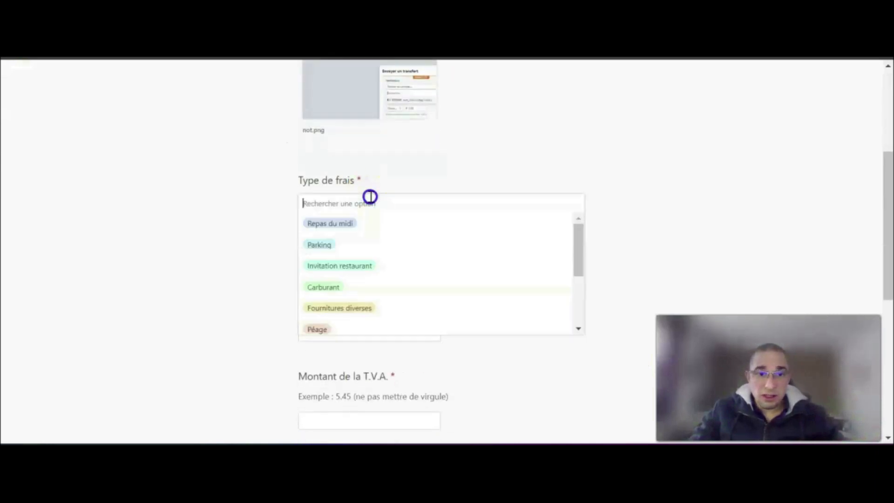
{"action": "left_click", "coordinate": [356, 229]}
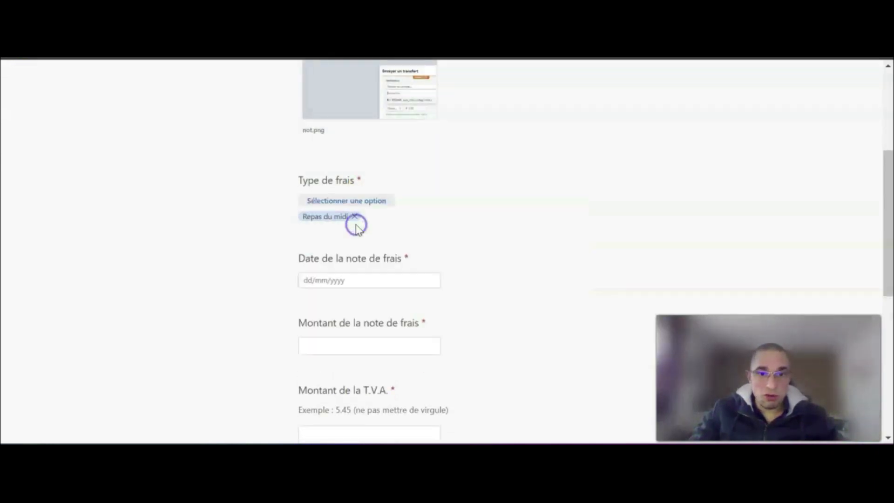
{"action": "scroll", "coordinate": [348, 210], "scroll_direction": "down", "scroll_amount": 1}
{"action": "left_click", "coordinate": [337, 210]}
- Enter an expense amount of €9,00 and a T.V.A. amount of 3,57
{"action": "left_click", "coordinate": [353, 278]}
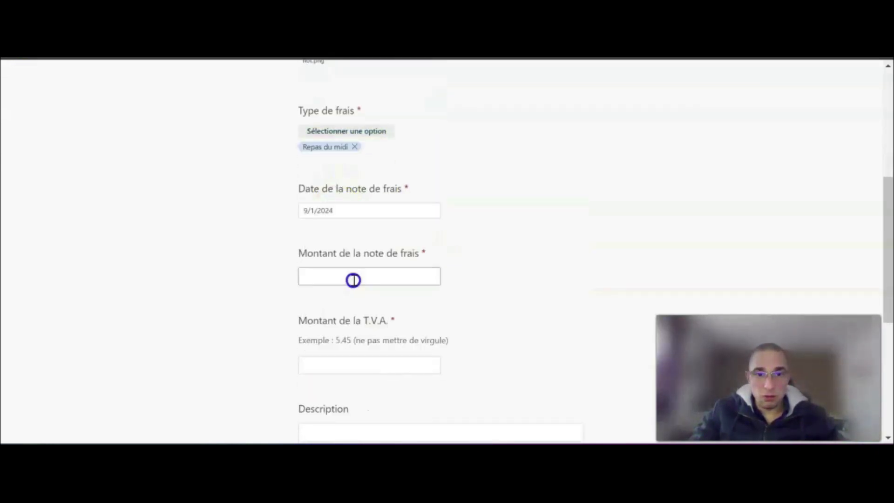
{"action": "left_click", "coordinate": [353, 277]}
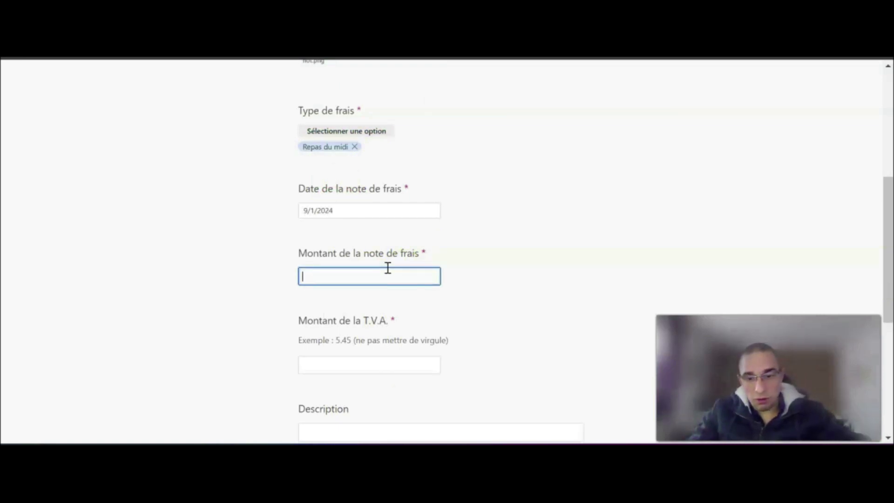
{"action": "left_click", "coordinate": [370, 367]}
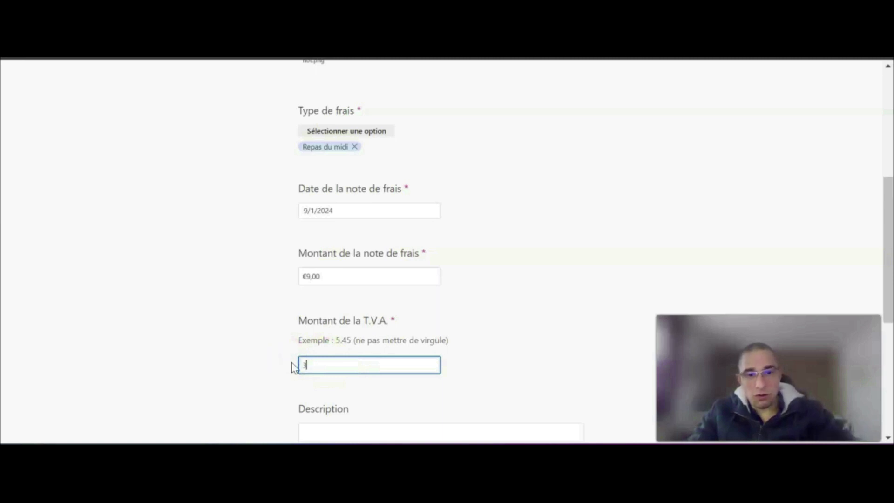
{"action": "left_click", "coordinate": [257, 351]}
{"action": "scroll", "coordinate": [276, 339], "scroll_direction": "down", "scroll_amount": 2}
{"action": "left_click_drag", "start_coordinate": [309, 294], "coordinate": [325, 295]}
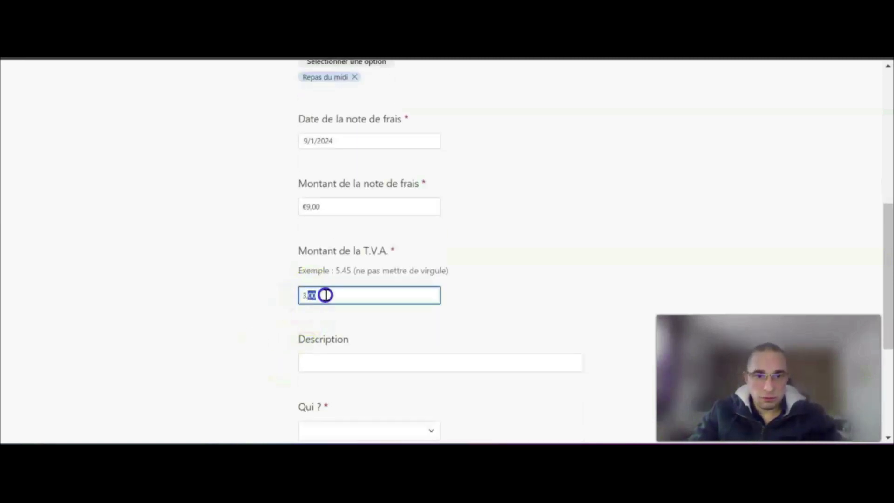
{"action": "type", "text": ",57"}
- Enter the description Repas midi en déplacement, choose the person under Qui ?, and submit the form, reopening it for another response
{"action": "scroll", "coordinate": [289, 321], "scroll_direction": "down", "scroll_amount": 3}
{"action": "left_click", "coordinate": [390, 222]}
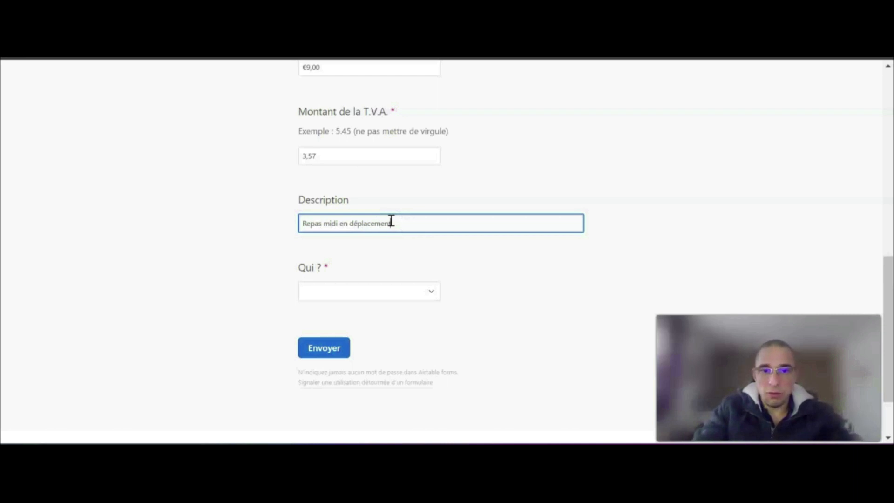
{"action": "left_click", "coordinate": [379, 291]}
{"action": "left_click", "coordinate": [369, 330]}
{"action": "left_click", "coordinate": [324, 350]}
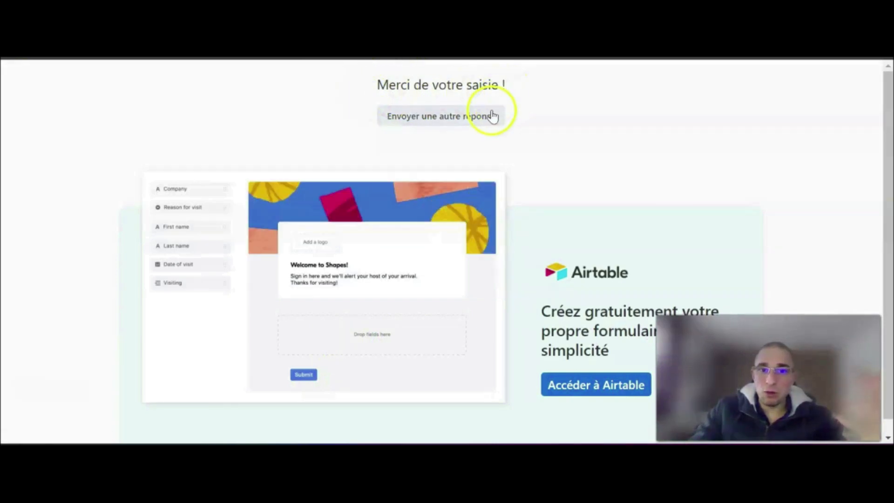
{"action": "left_click", "coordinate": [453, 126]}
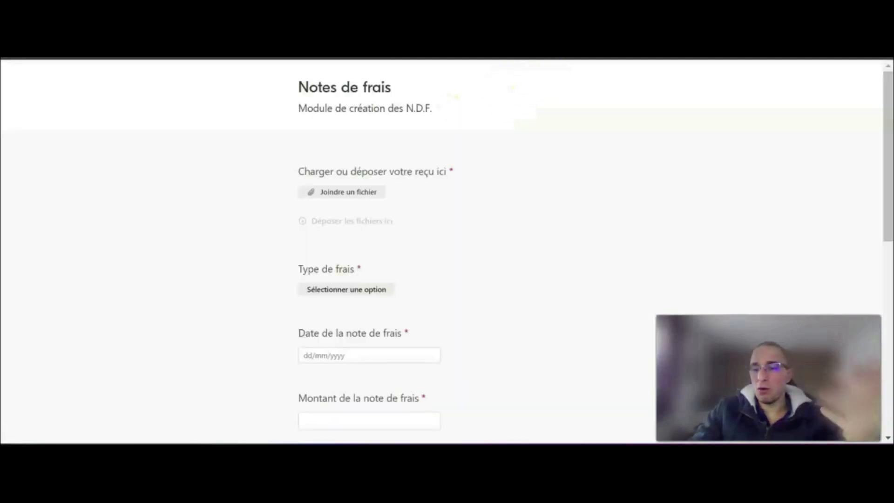
- Return to the Outil - NDF base and check all fields of the submitted record in the Liste des NDF view
{"action": "left_click", "coordinate": [664, 49]}
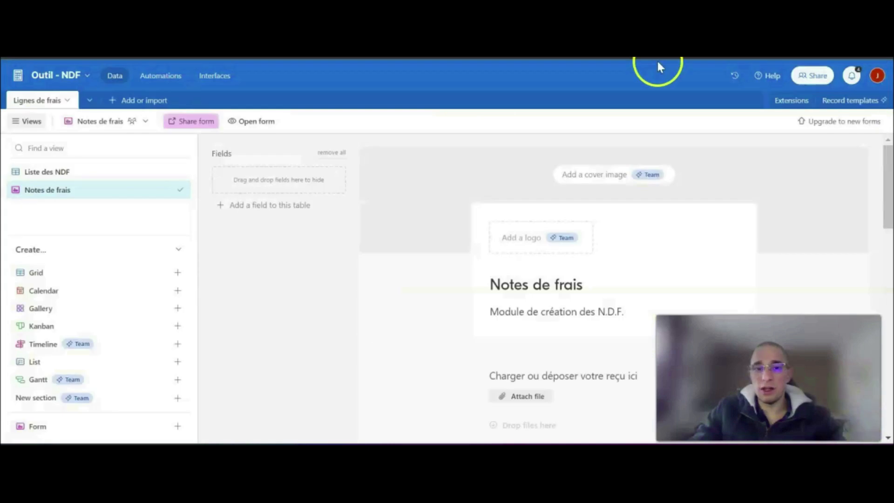
{"action": "left_click", "coordinate": [39, 168]}
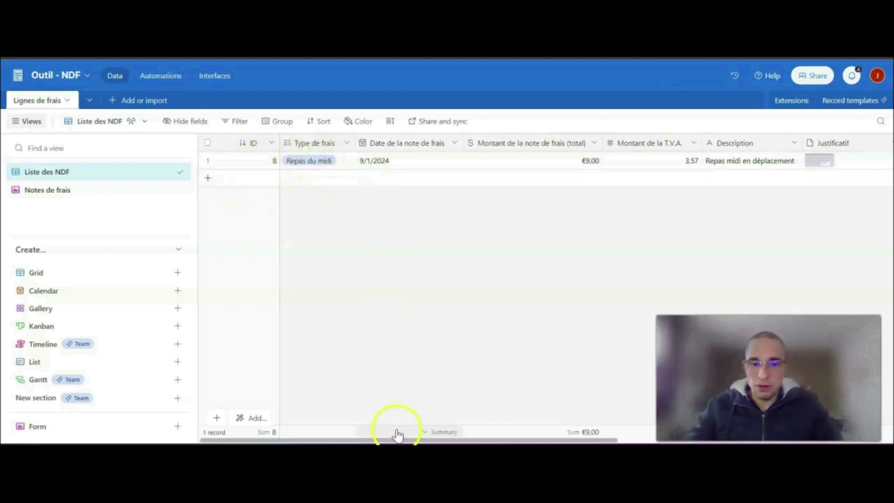
{"action": "left_click_drag", "start_coordinate": [403, 440], "coordinate": [505, 440]}
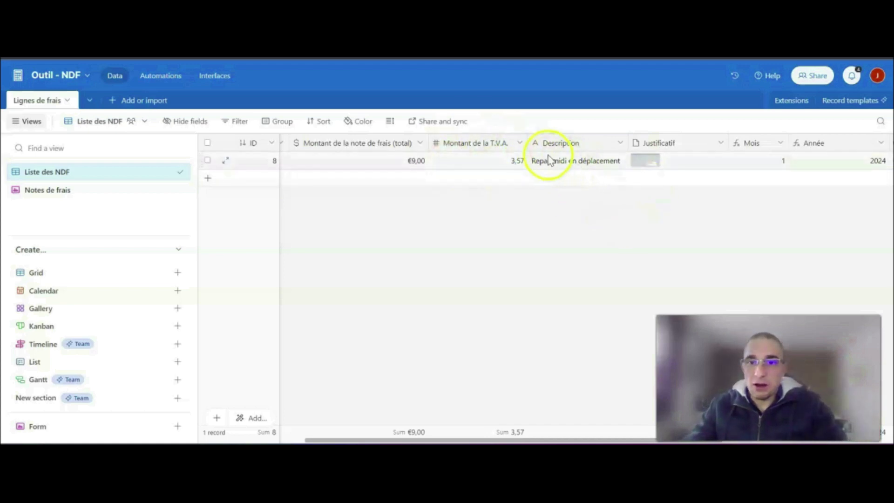
{"action": "left_click_drag", "start_coordinate": [557, 440], "coordinate": [716, 440]}
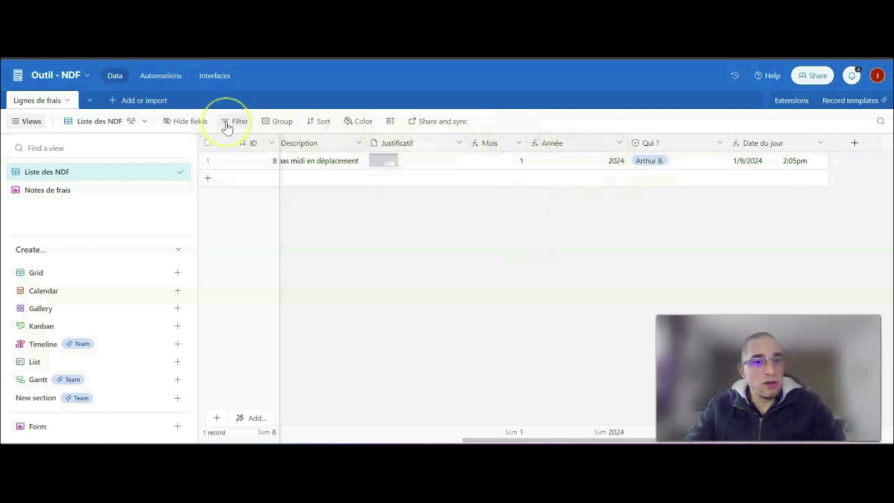
{"action": "left_click", "coordinate": [306, 122]}
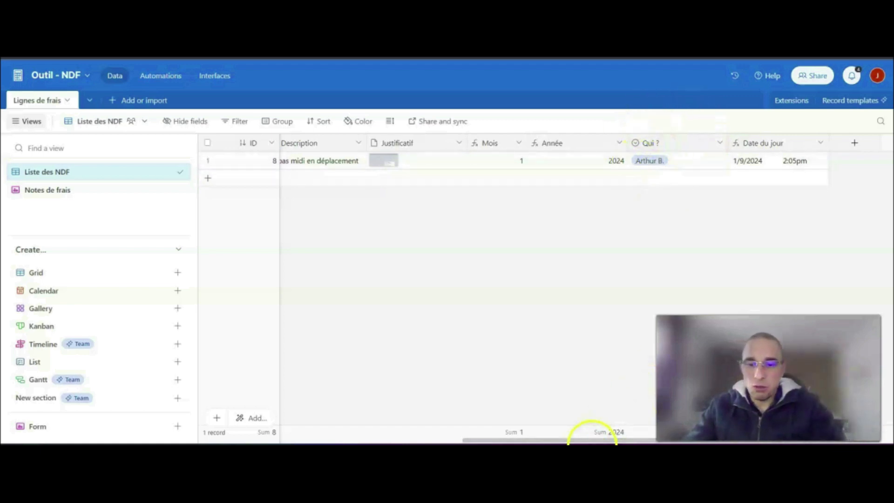
{"action": "left_click_drag", "start_coordinate": [595, 441], "coordinate": [254, 441]}
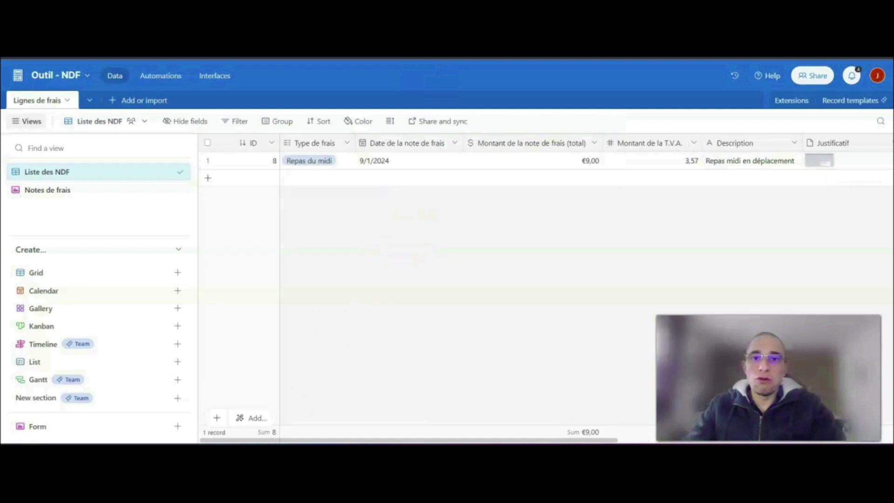
- Refresh the 2024 folder in Dropbox, and switch to Zapier to run Untitled Zap manually
{"action": "key", "text": "ctrl+Tab"}
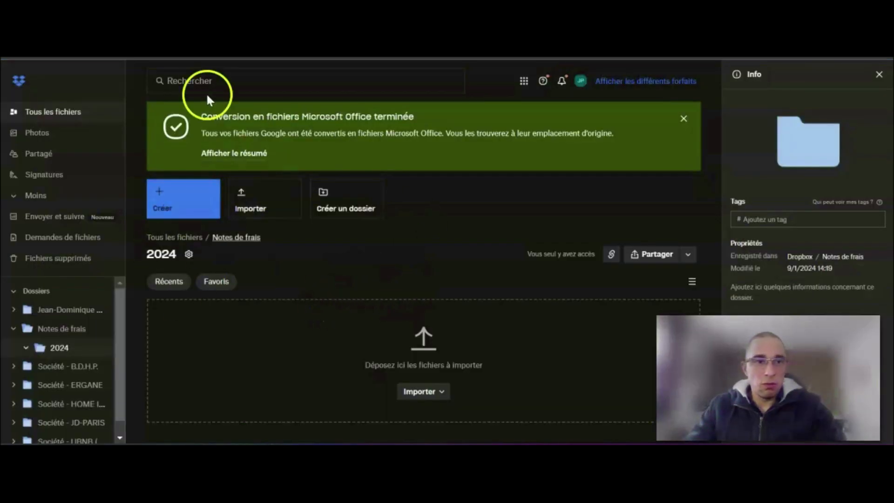
{"action": "key", "text": "F5"}
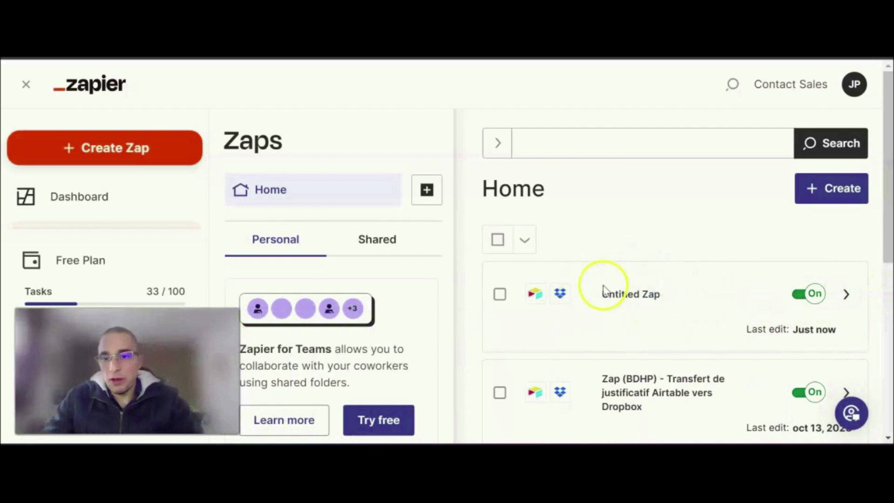
{"action": "left_click", "coordinate": [846, 294]}
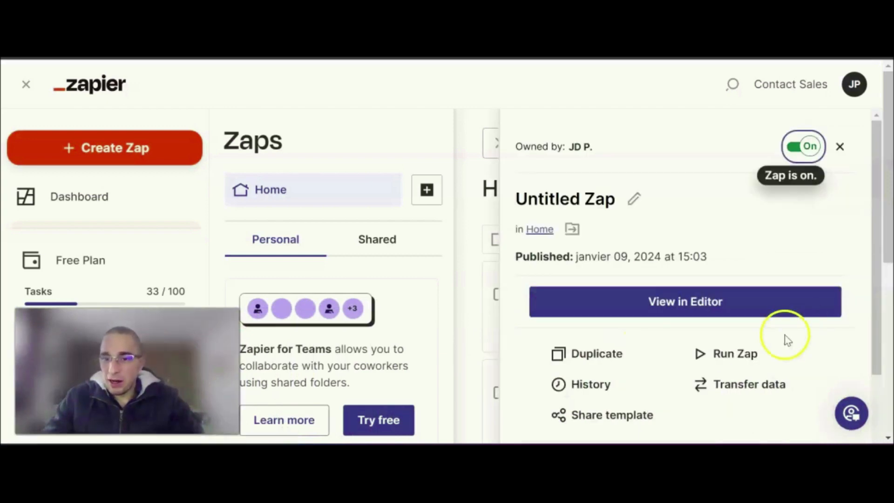
{"action": "left_click", "coordinate": [725, 357]}
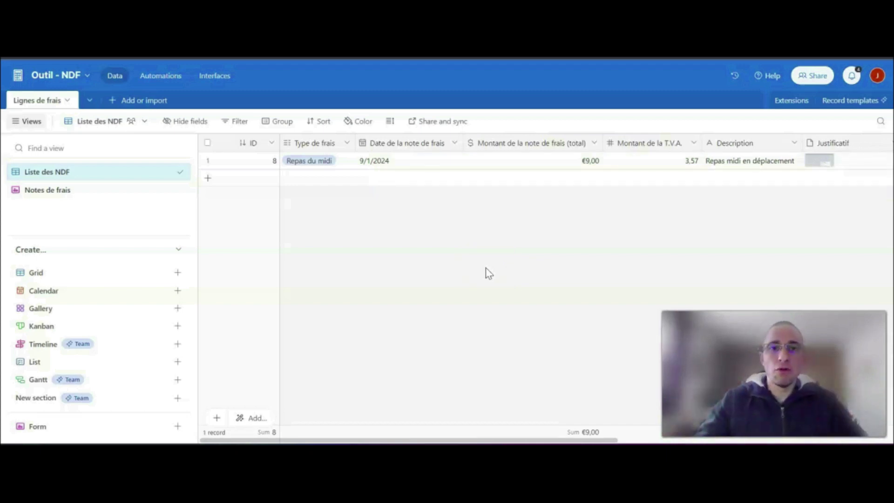
- Switch to the B.D.H.P. - Factures & Notes de frais base and look through its existing records and payment columns
{"action": "left_click", "coordinate": [453, 265]}
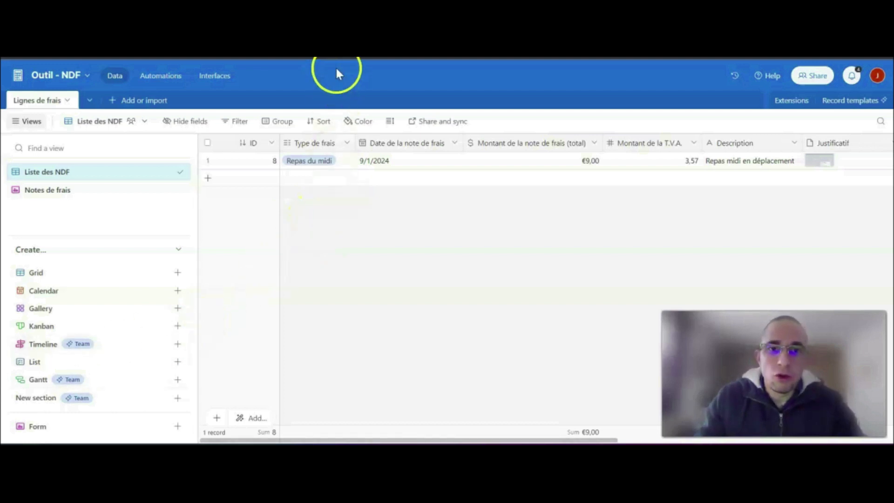
{"action": "left_click", "coordinate": [357, 10]}
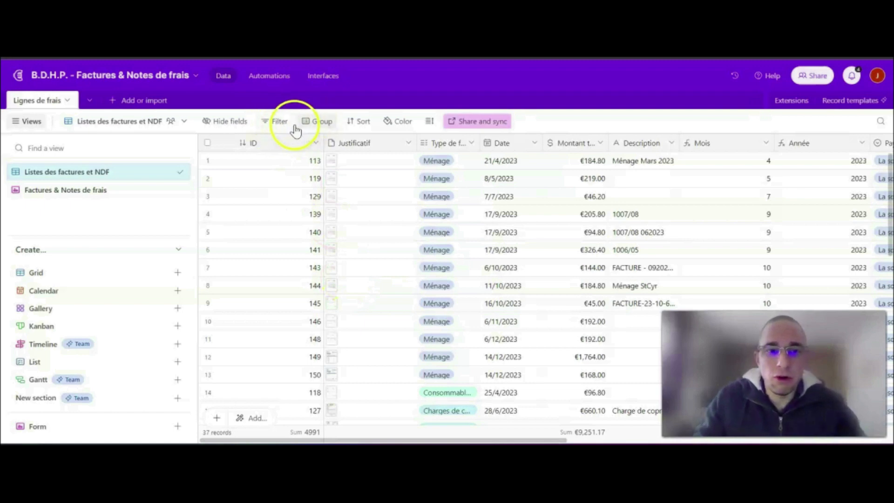
{"action": "left_click_drag", "start_coordinate": [423, 440], "coordinate": [787, 442]}
{"action": "scroll", "coordinate": [573, 186], "scroll_direction": "down", "scroll_amount": 6}
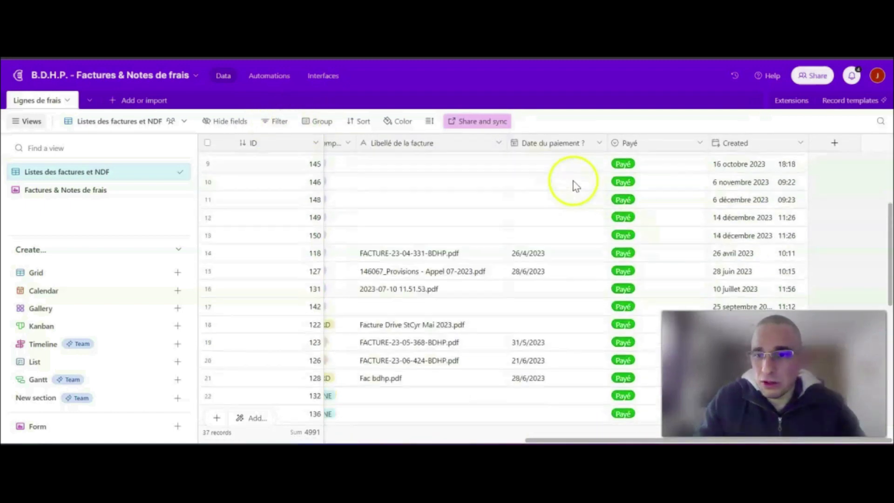
{"action": "scroll", "coordinate": [714, 210], "scroll_direction": "down", "scroll_amount": 3}
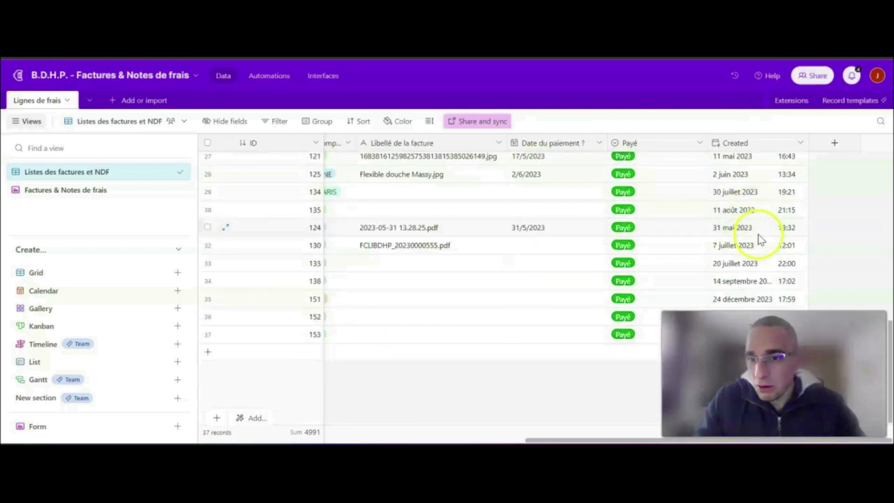
{"action": "scroll", "coordinate": [759, 219], "scroll_direction": "up", "scroll_amount": 10}
{"action": "left_click_drag", "start_coordinate": [605, 440], "coordinate": [261, 440]}
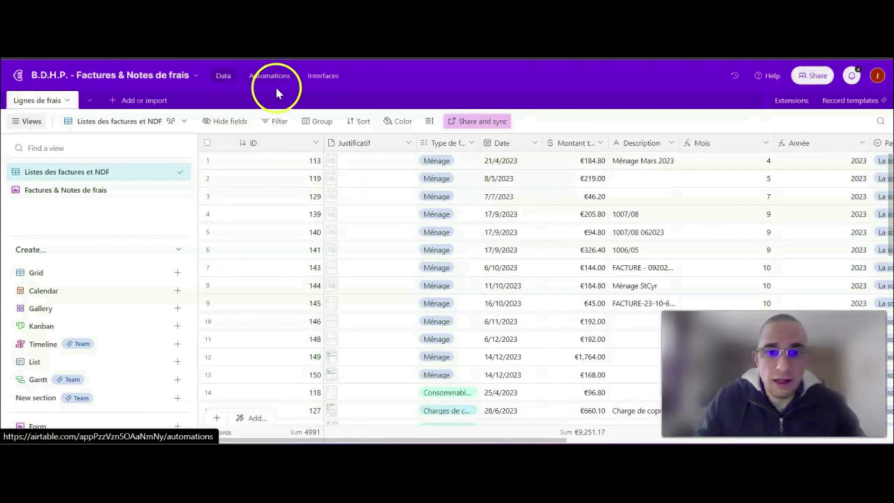
- Filter the Listes des factures et NDF view to records where Année equals 2023
{"action": "left_click", "coordinate": [276, 122]}
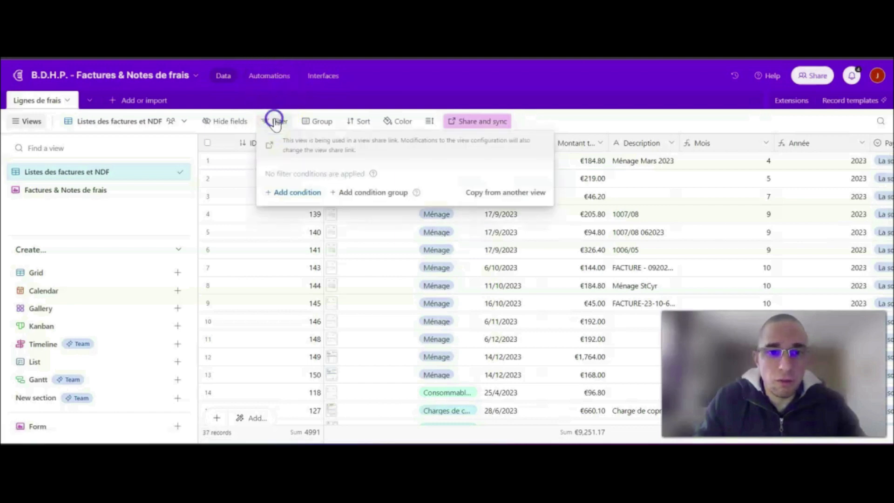
{"action": "left_click", "coordinate": [310, 197]}
{"action": "left_click", "coordinate": [321, 192]}
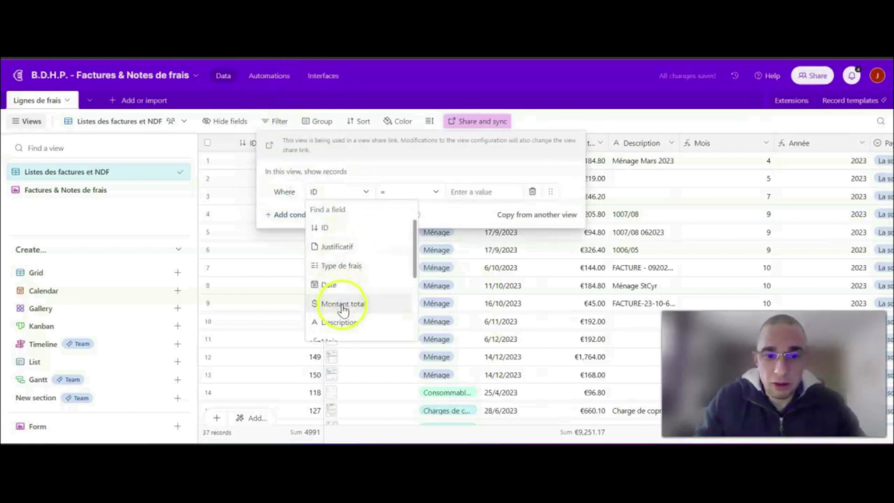
{"action": "scroll", "coordinate": [342, 308], "scroll_direction": "down", "scroll_amount": 5}
{"action": "left_click", "coordinate": [359, 237]}
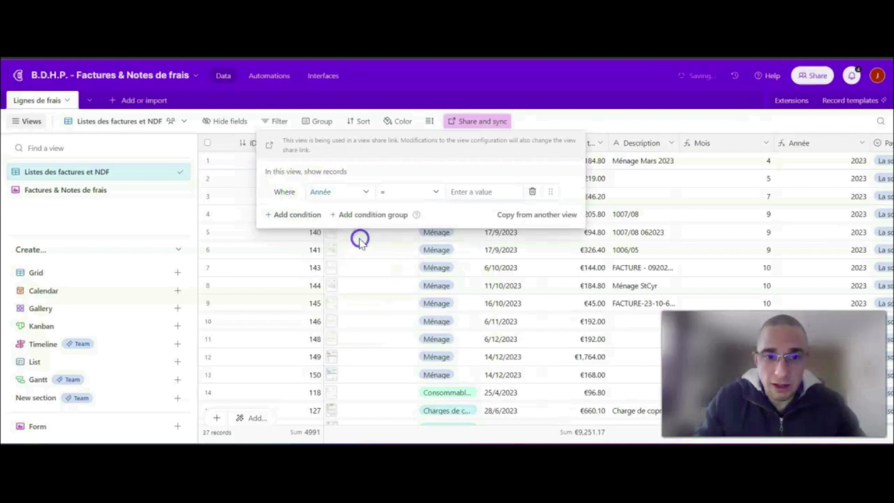
{"action": "left_click", "coordinate": [456, 192]}
{"action": "type", "text": "2023"}
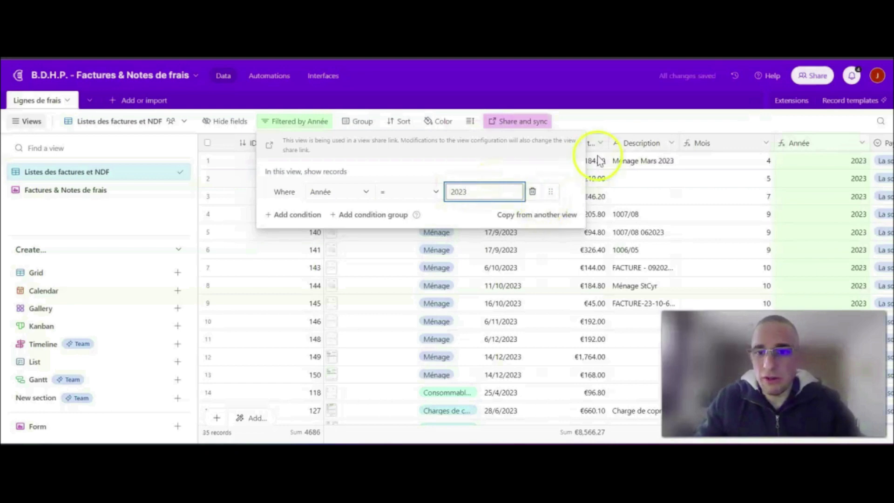
{"action": "left_click", "coordinate": [591, 168]}
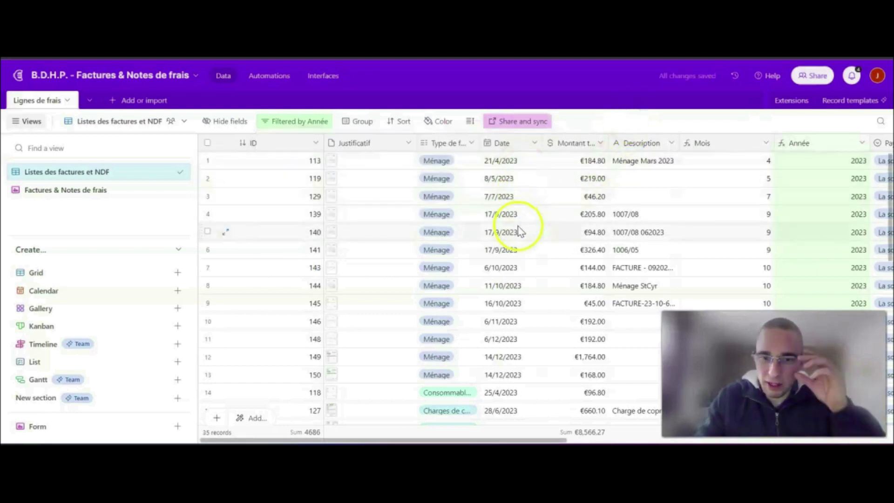
- Review the filtered records and group them by Type de frais
{"action": "scroll", "coordinate": [524, 228], "scroll_direction": "down", "scroll_amount": 10}
{"action": "scroll", "coordinate": [526, 232], "scroll_direction": "up", "scroll_amount": 10}
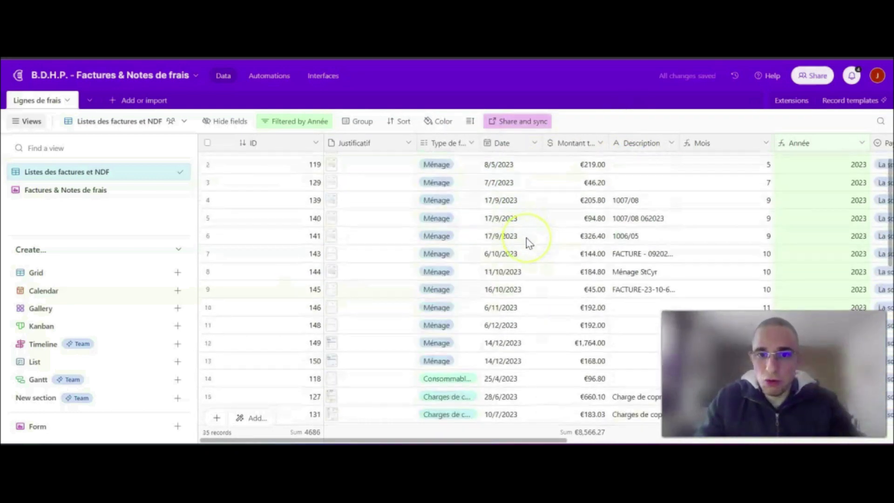
{"action": "scroll", "coordinate": [529, 242], "scroll_direction": "up", "scroll_amount": 1}
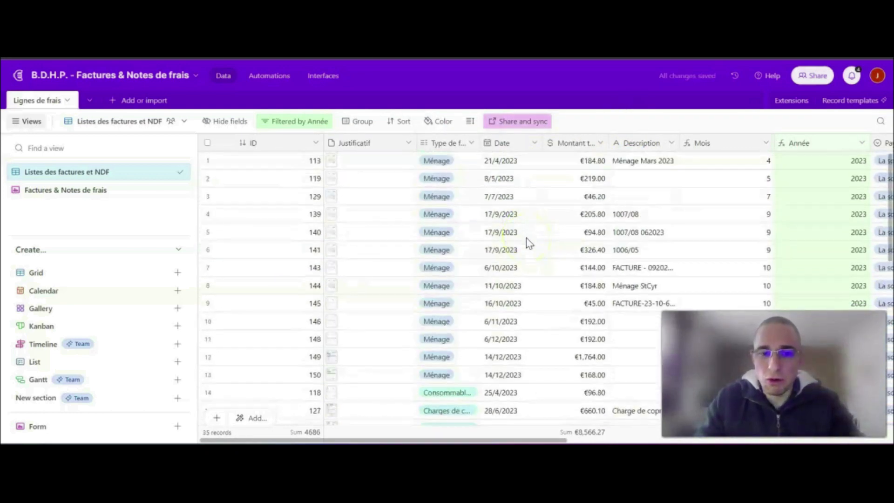
{"action": "left_click", "coordinate": [357, 122]}
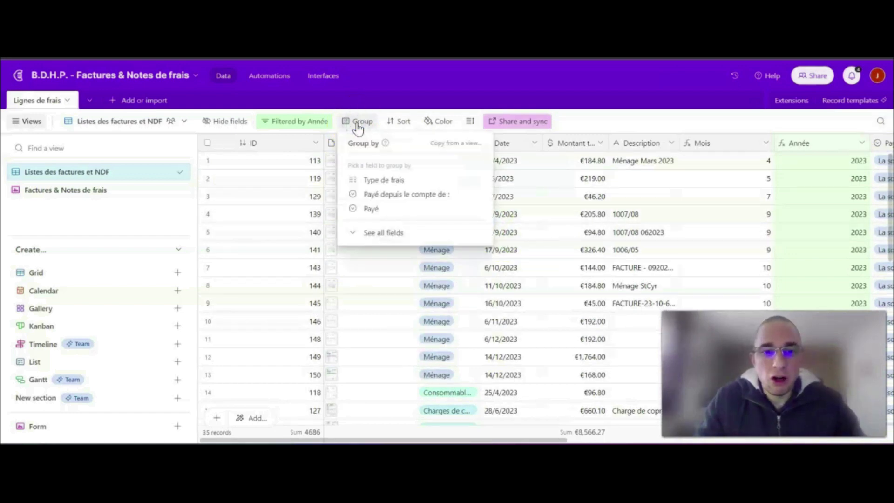
{"action": "left_click", "coordinate": [384, 179]}
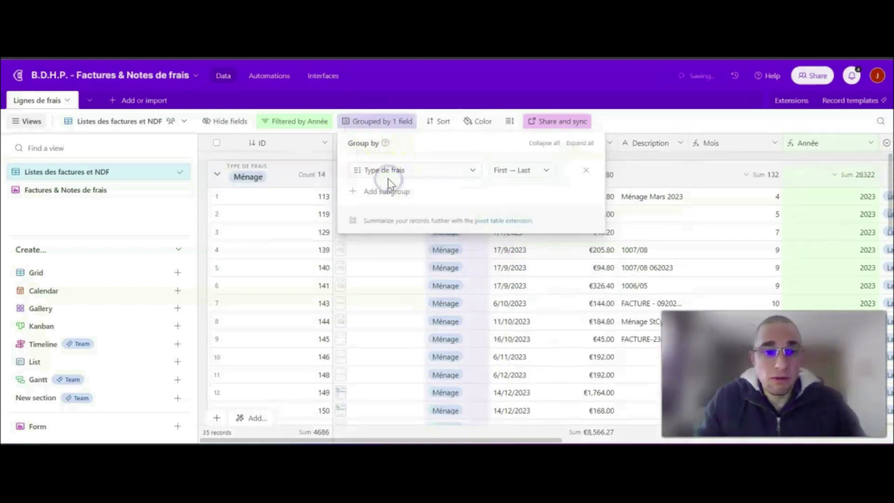
{"action": "left_click", "coordinate": [219, 177]}
- Collapse the Ménage, Charges de copropriété, Consommables, Travaux and Autre(s) groups to leave only their summary rows
{"action": "left_click", "coordinate": [217, 176]}
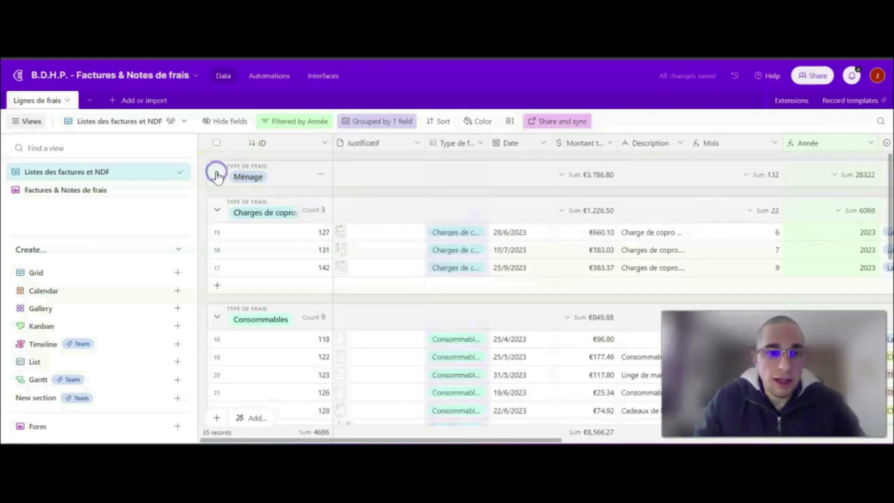
{"action": "left_click", "coordinate": [216, 209]}
{"action": "left_click", "coordinate": [217, 245]}
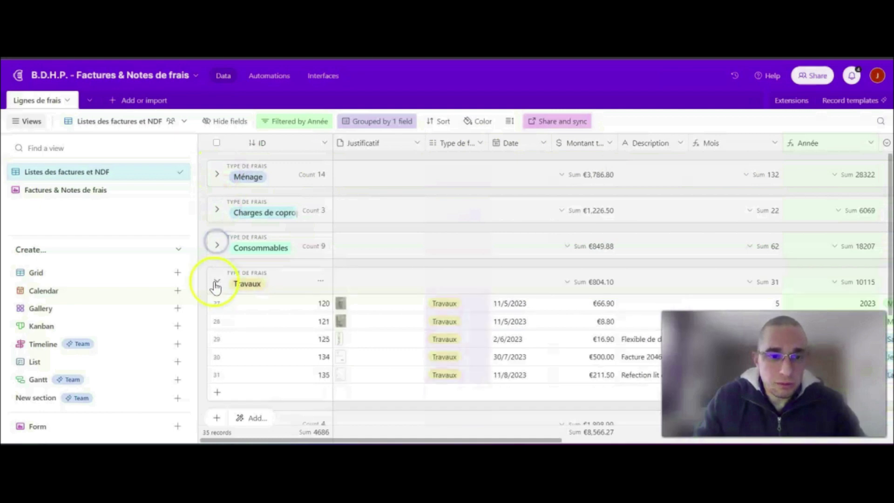
{"action": "left_click", "coordinate": [217, 281]}
{"action": "left_click", "coordinate": [218, 320]}
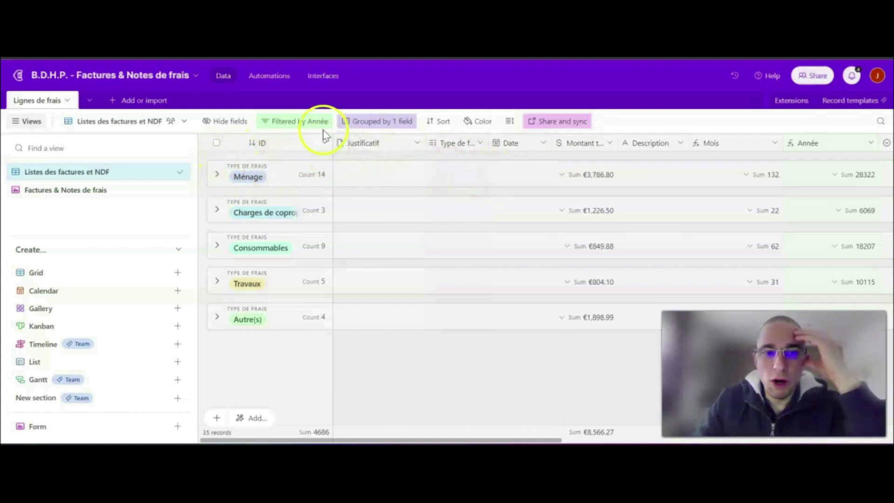
- Check the Année filter condition, then examine the Autre(s) group's records and the Montant total sum of each expense type
{"action": "left_click", "coordinate": [305, 120]}
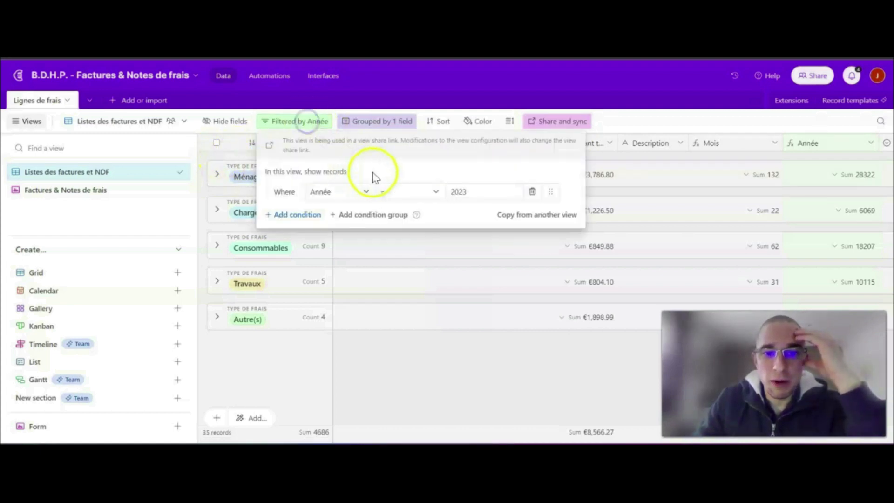
{"action": "left_click", "coordinate": [426, 362]}
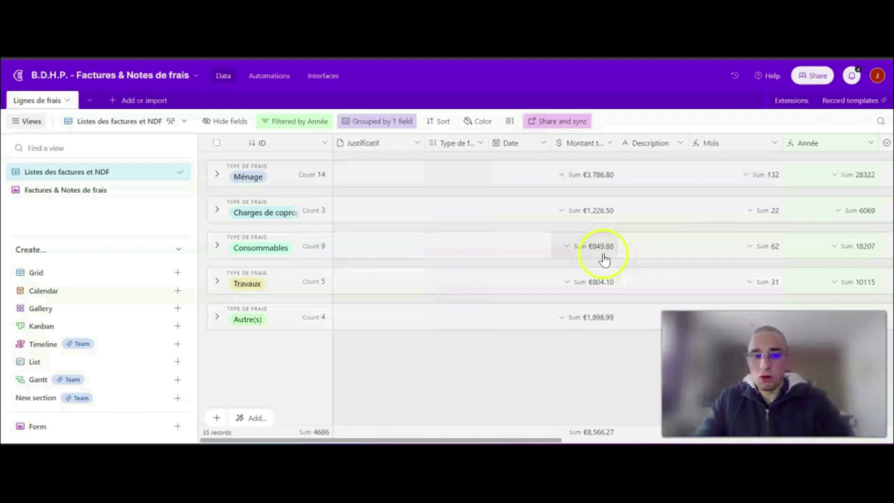
{"action": "left_click", "coordinate": [216, 318]}
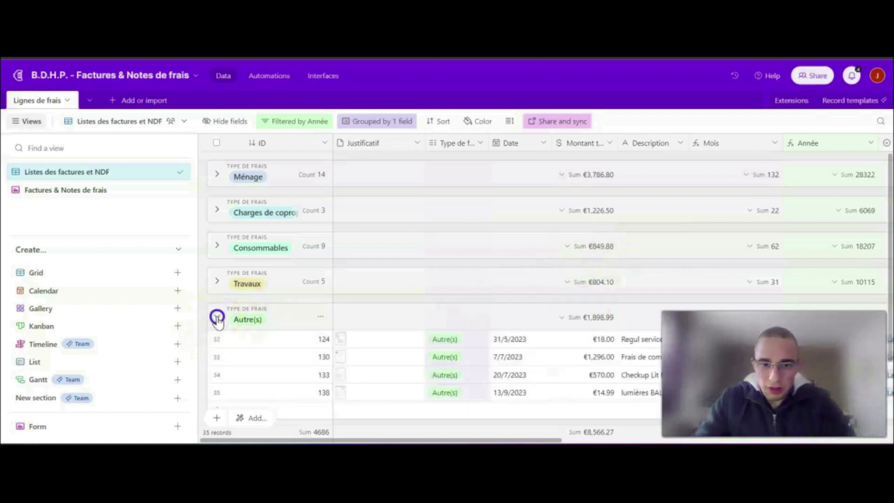
{"action": "left_click", "coordinate": [217, 319]}
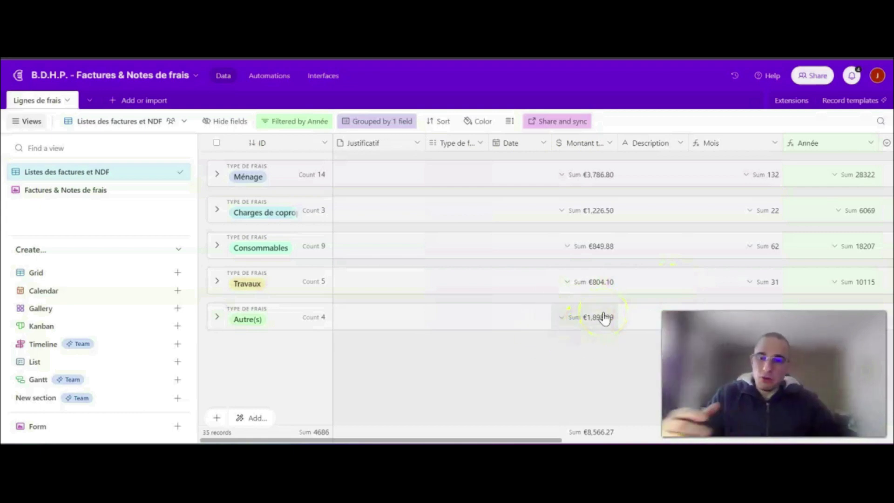
{"action": "left_click", "coordinate": [598, 178]}
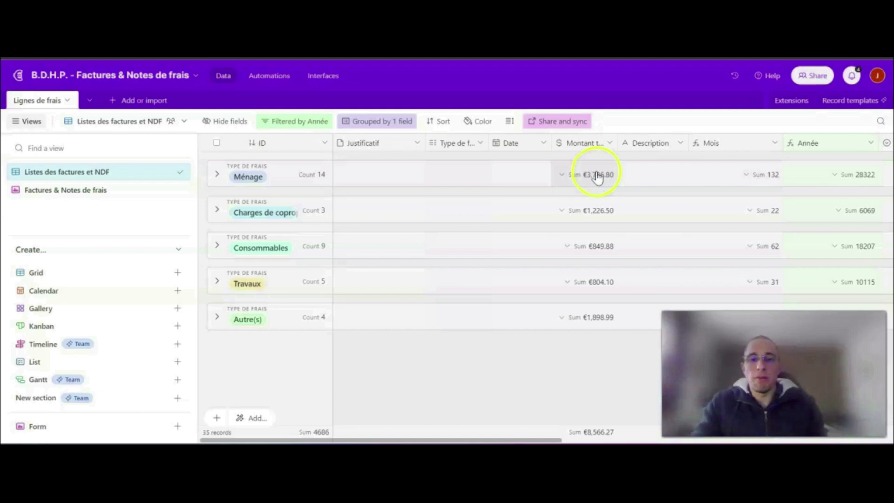
- Replace the Type de frais grouping with a grouping by Payé depuis le compte de :
{"action": "left_click", "coordinate": [375, 122]}
{"action": "left_click", "coordinate": [586, 170]}
{"action": "left_click", "coordinate": [423, 194]}
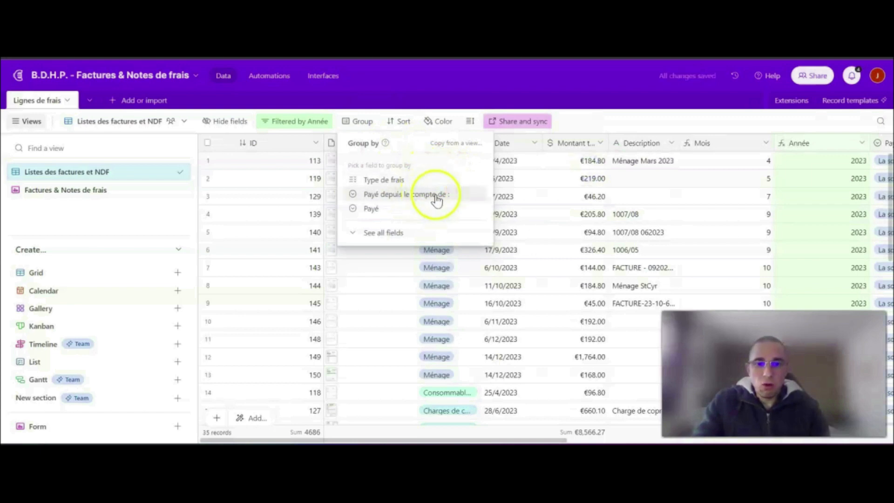
{"action": "left_click", "coordinate": [411, 199]}
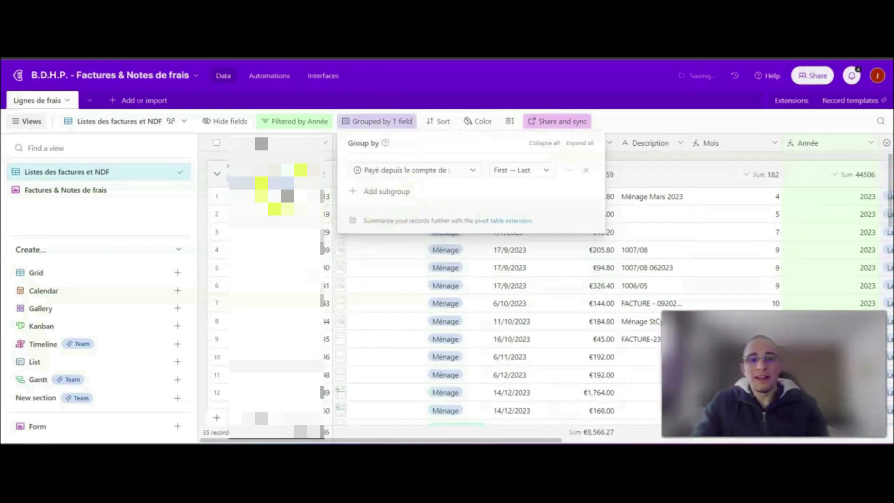
- Collapse all the paying-account groups and narrow the ID column slightly
{"action": "left_click", "coordinate": [217, 176]}
{"action": "left_click", "coordinate": [218, 175]}
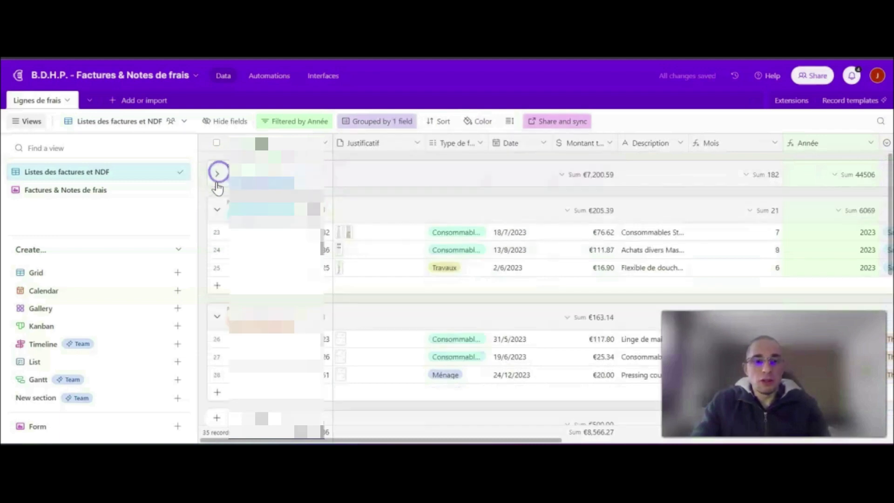
{"action": "left_click", "coordinate": [216, 208]}
{"action": "left_click", "coordinate": [217, 245]}
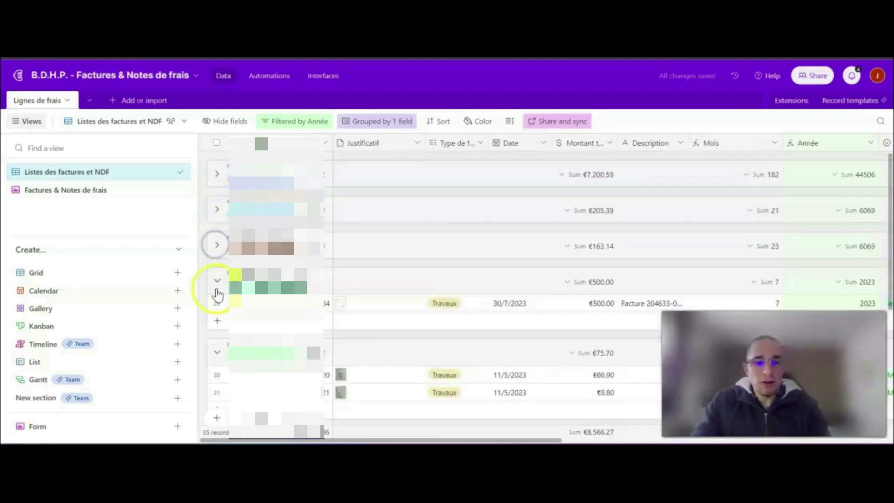
{"action": "left_click", "coordinate": [217, 281]}
{"action": "left_click", "coordinate": [220, 314]}
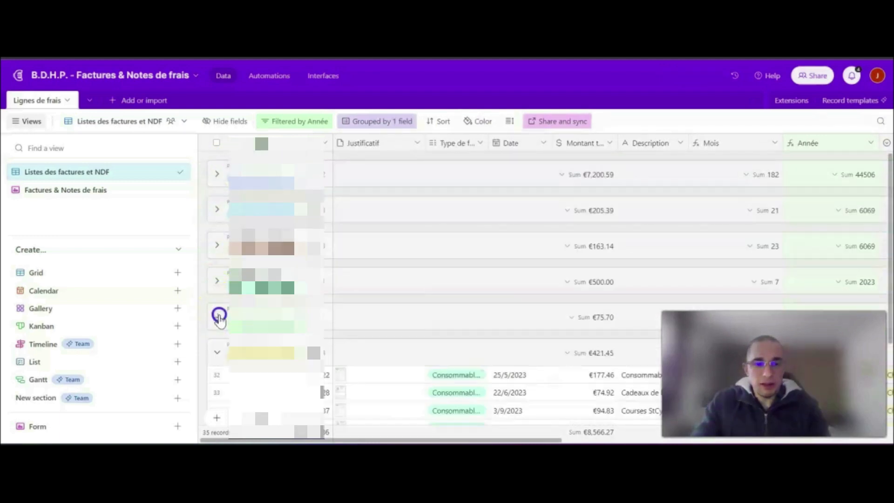
{"action": "left_click", "coordinate": [217, 352]}
{"action": "left_click_drag", "start_coordinate": [333, 143], "coordinate": [322, 143]}
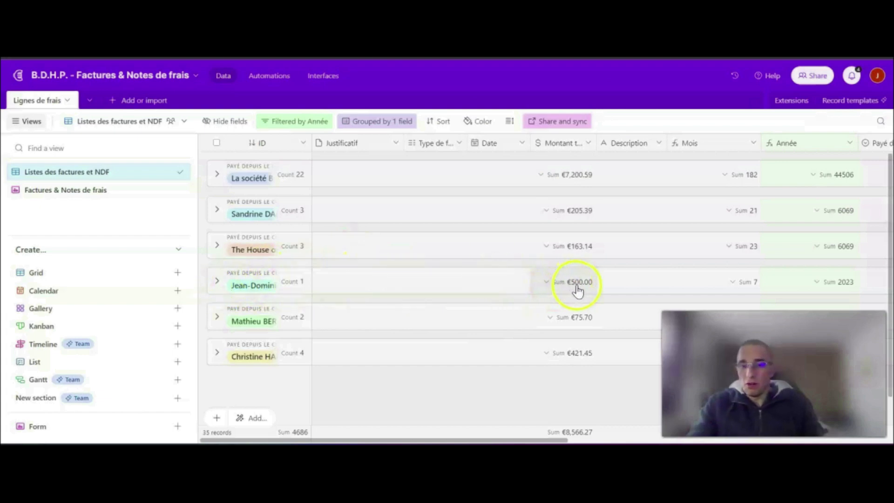
- Expand the fourth and second paying-account groups one at a time to examine their expense records, and collapse each again
{"action": "left_click", "coordinate": [217, 280]}
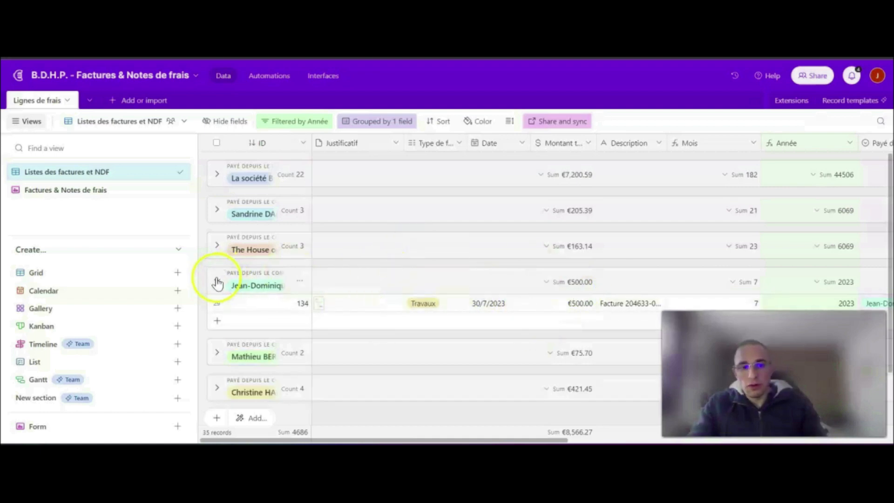
{"action": "left_click", "coordinate": [217, 280]}
{"action": "left_click", "coordinate": [216, 212]}
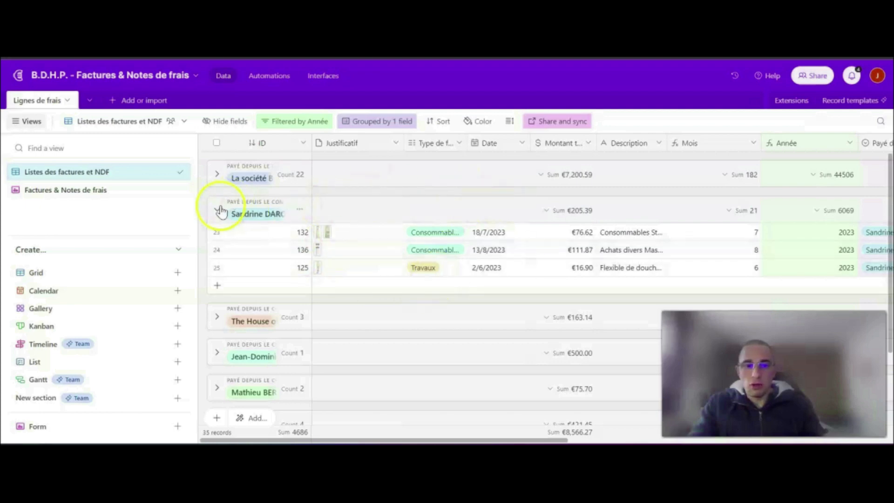
{"action": "left_click", "coordinate": [218, 209]}
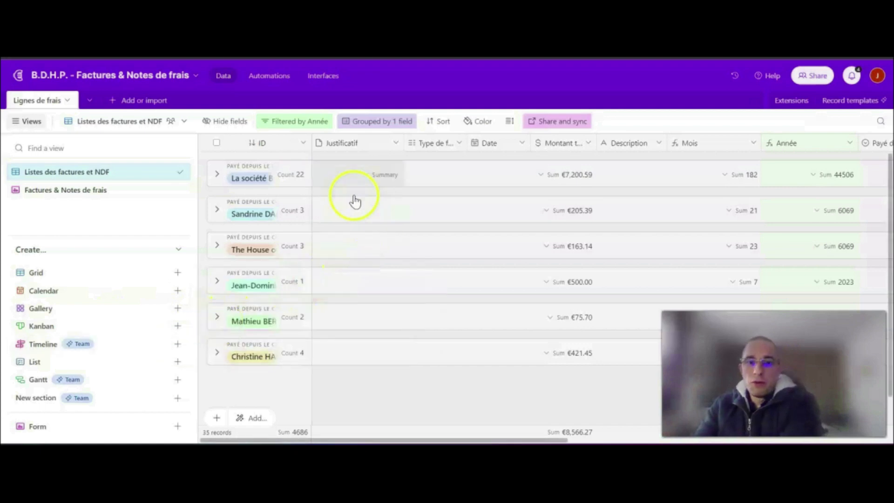
- Remove the paying-account grouping and group the records by Type de frais again
{"action": "left_click", "coordinate": [360, 122]}
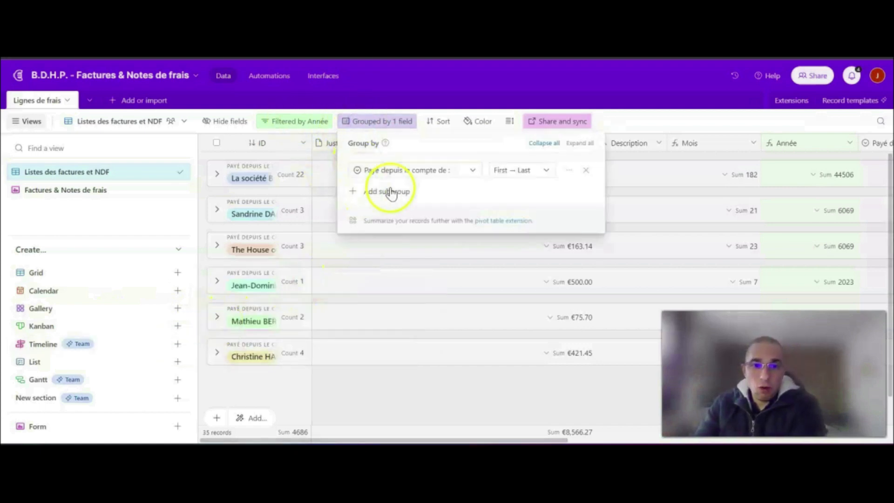
{"action": "left_click", "coordinate": [582, 170]}
{"action": "left_click", "coordinate": [389, 176]}
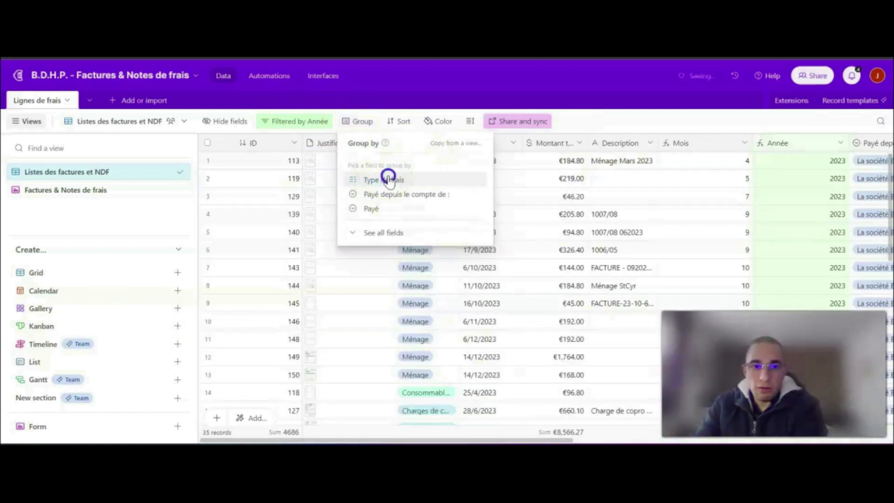
{"action": "left_click", "coordinate": [586, 170]}
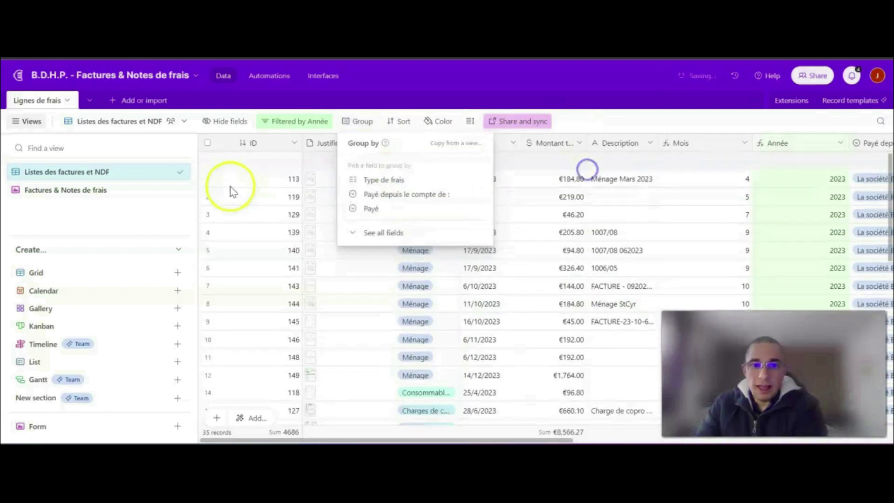
{"action": "left_click", "coordinate": [363, 180]}
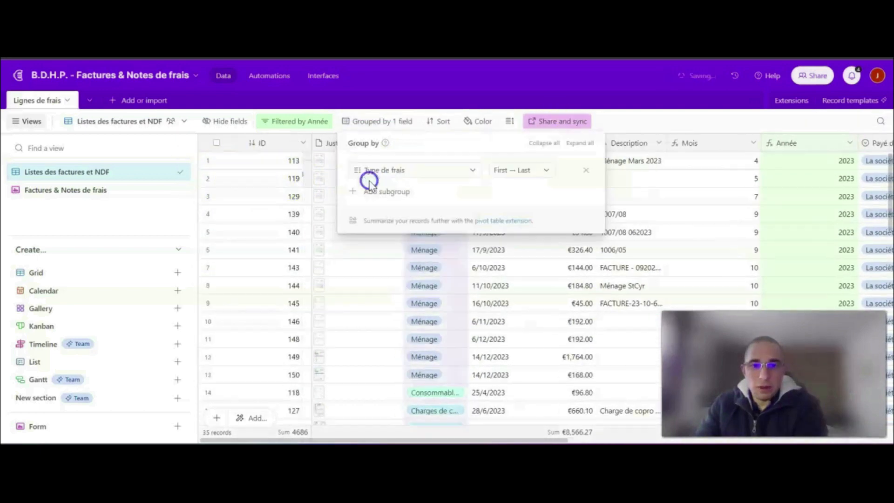
{"action": "left_click", "coordinate": [628, 122]}
- Collapse all five Type de frais groups, from Ménage to Autre(s), in the regrouped view
{"action": "left_click", "coordinate": [217, 174]}
{"action": "left_click", "coordinate": [216, 209]}
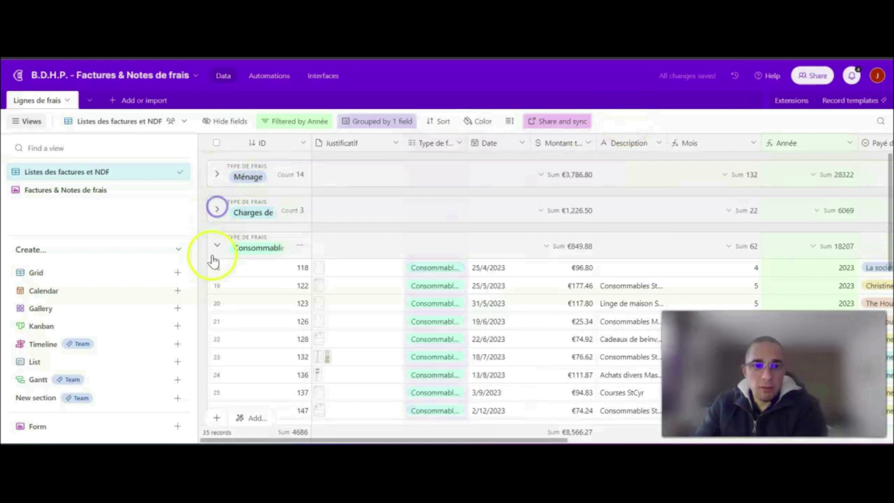
{"action": "left_click", "coordinate": [216, 244]}
{"action": "left_click", "coordinate": [217, 281]}
{"action": "left_click", "coordinate": [216, 315]}
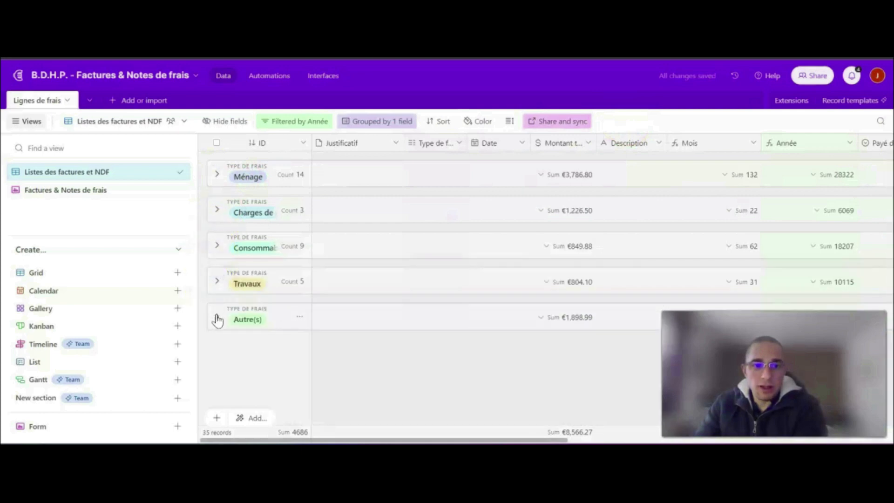
- Copy the share link of the Listes des factures et NDF view and open it in a new browser window
{"action": "left_click", "coordinate": [559, 121]}
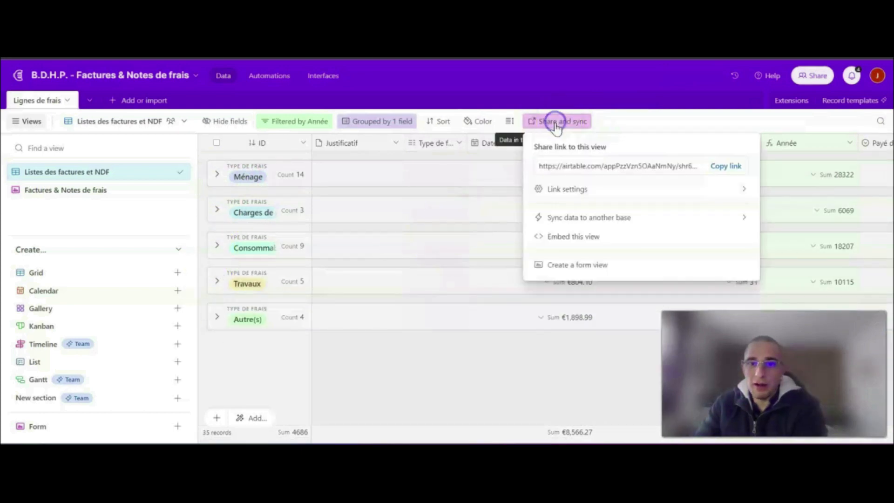
{"action": "left_click", "coordinate": [726, 166]}
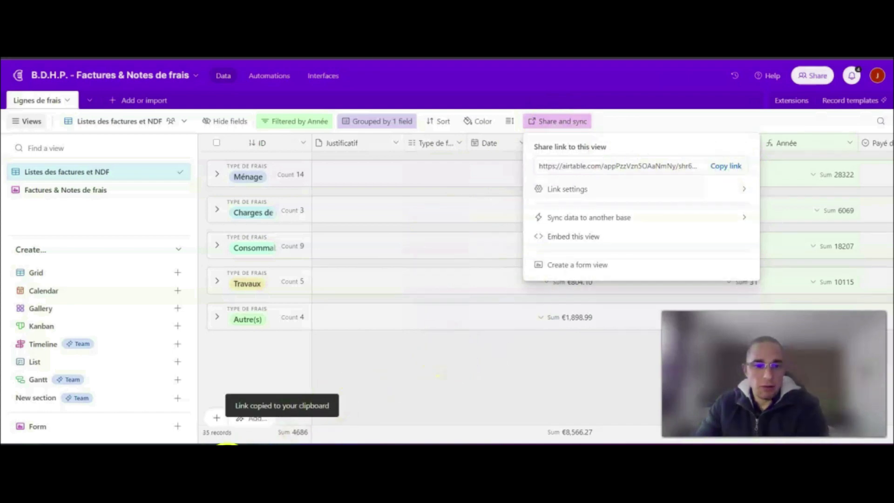
{"action": "right_click", "coordinate": [248, 443]}
{"action": "left_click", "coordinate": [228, 344]}
{"action": "left_click", "coordinate": [236, 41]}
{"action": "key", "text": "ctrl+v"}
{"action": "key", "text": "Return"}
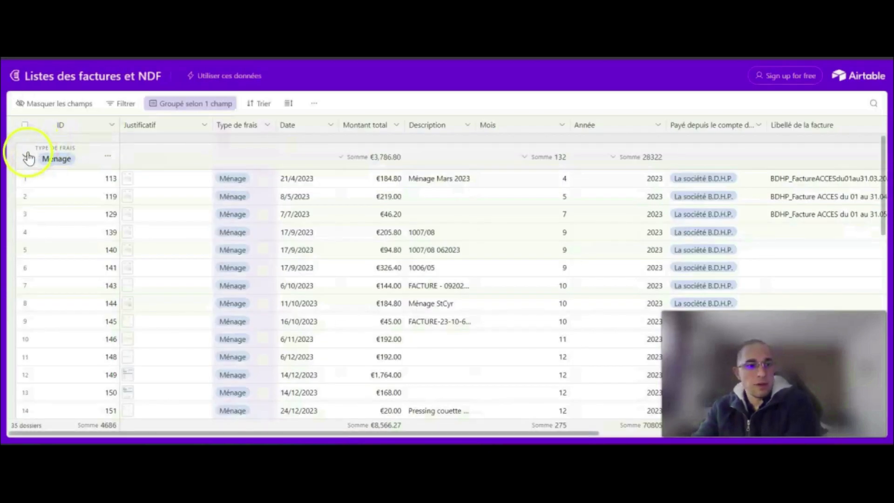
- Collapse every Type de frais group in the shared Listes des factures et NDF page
{"action": "left_click", "coordinate": [26, 156]}
{"action": "left_click", "coordinate": [25, 192]}
{"action": "left_click", "coordinate": [25, 227]}
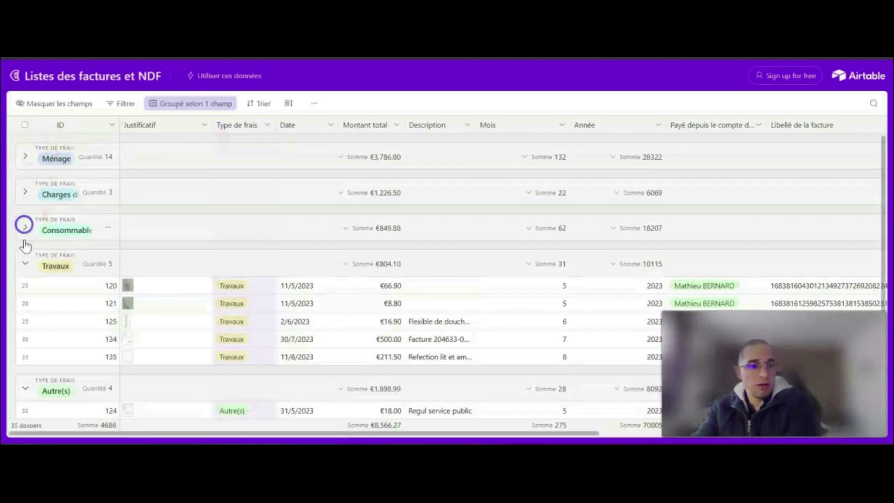
{"action": "left_click", "coordinate": [26, 266]}
{"action": "left_click", "coordinate": [25, 299]}
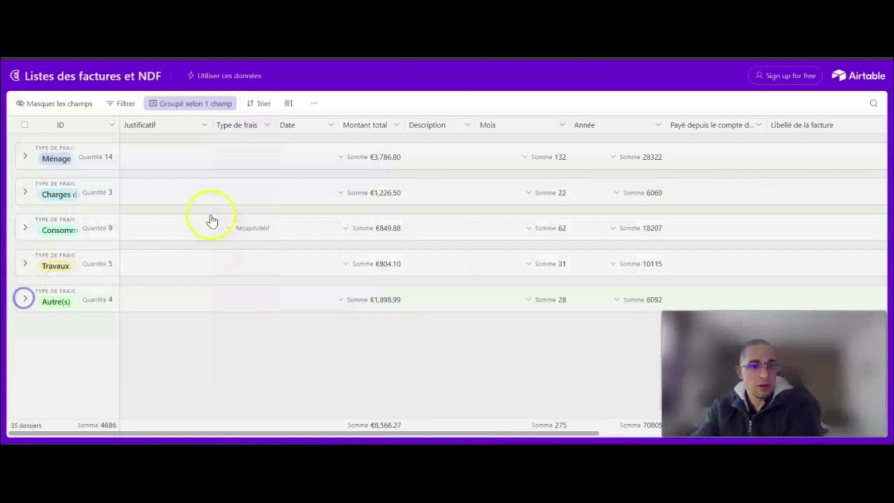
- Regroup the shared view by Payé depuis le compte de : instead of Type de frais
{"action": "left_click", "coordinate": [206, 105]}
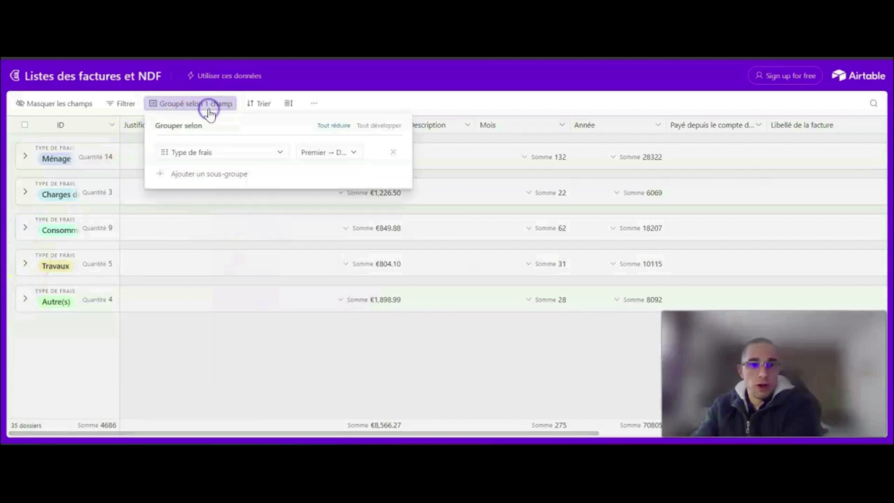
{"action": "left_click", "coordinate": [391, 151]}
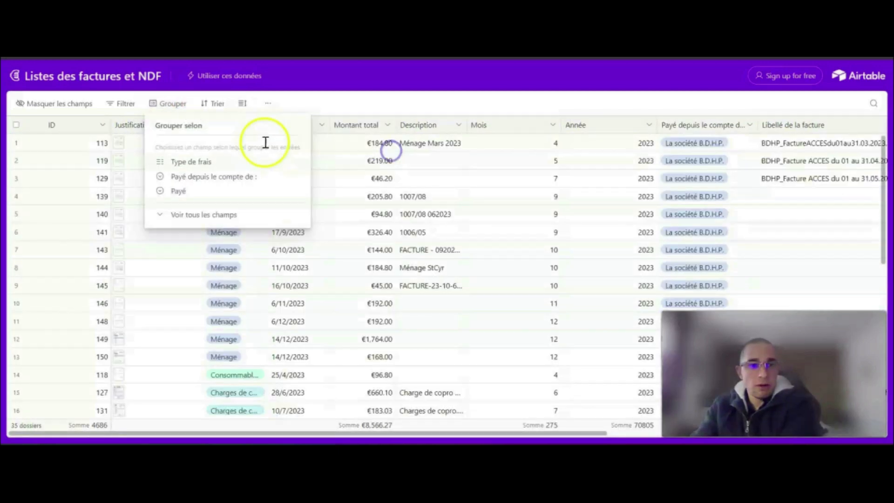
{"action": "left_click", "coordinate": [199, 179]}
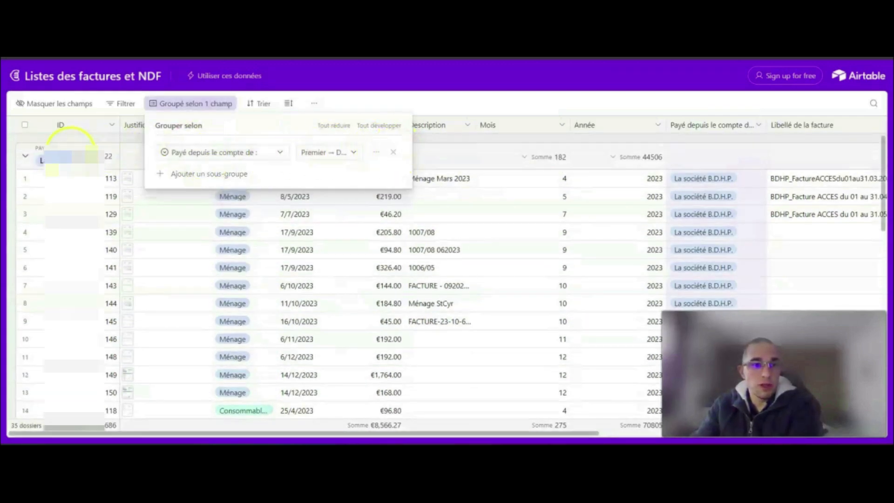
- Collapse all the paying-account groups in the shared view, and return to the base to close the share link options
{"action": "left_click", "coordinate": [23, 158]}
{"action": "left_click", "coordinate": [25, 190]}
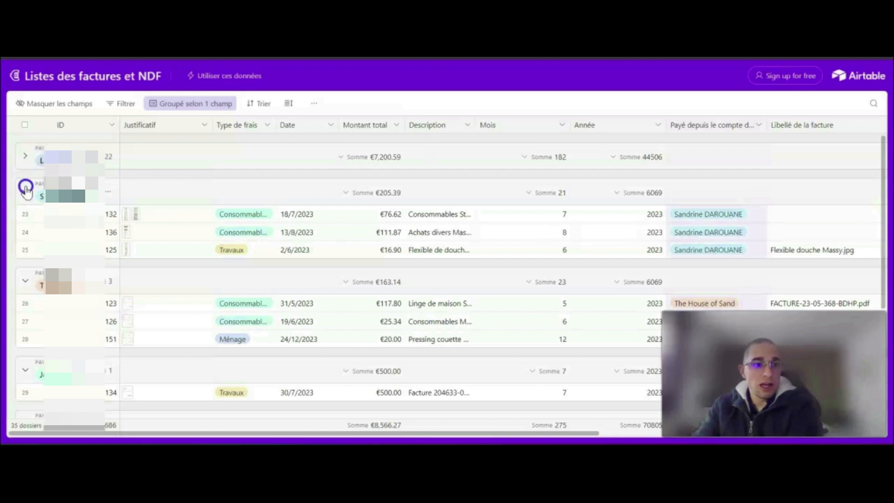
{"action": "left_click", "coordinate": [25, 227]}
{"action": "left_click", "coordinate": [25, 263]}
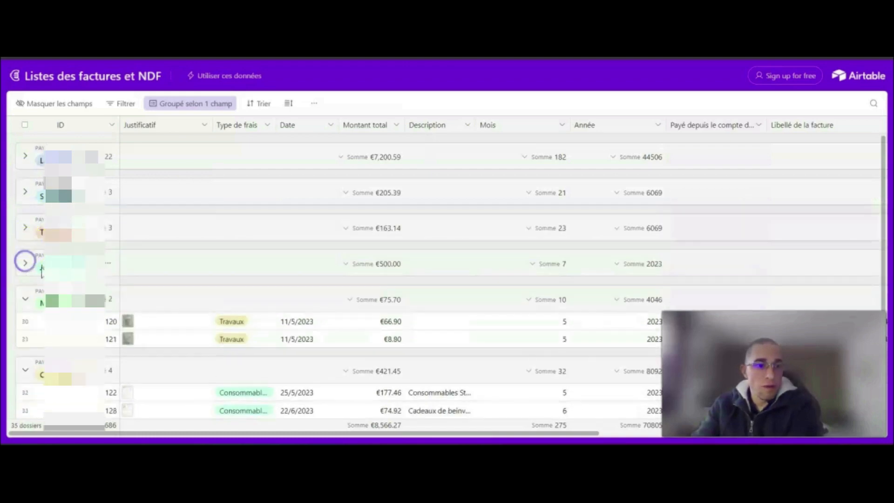
{"action": "left_click", "coordinate": [25, 299]}
{"action": "left_click", "coordinate": [22, 334]}
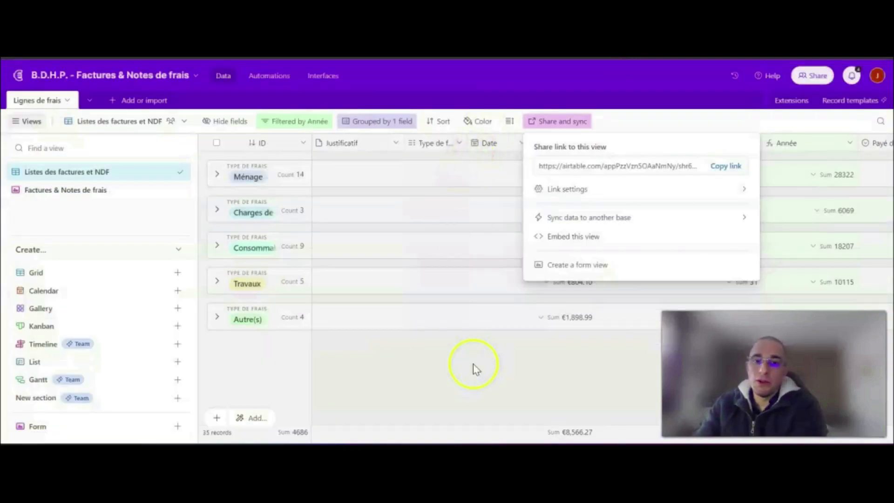
{"action": "left_click", "coordinate": [473, 364]}
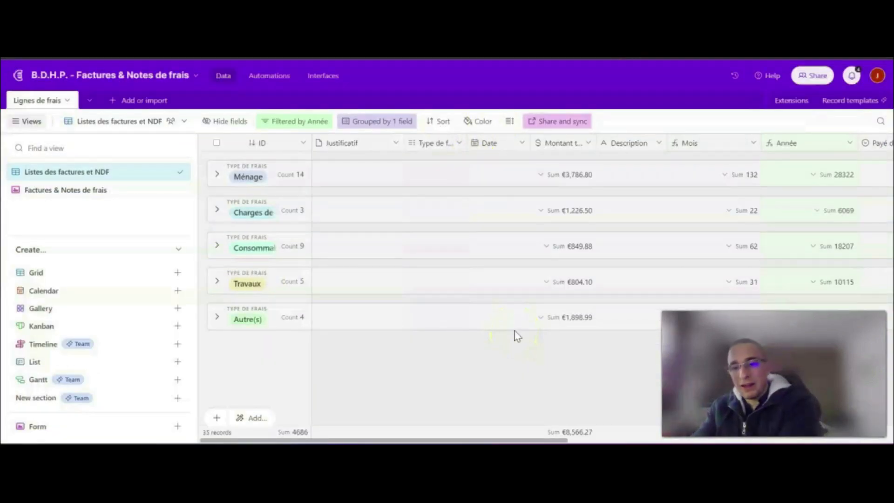